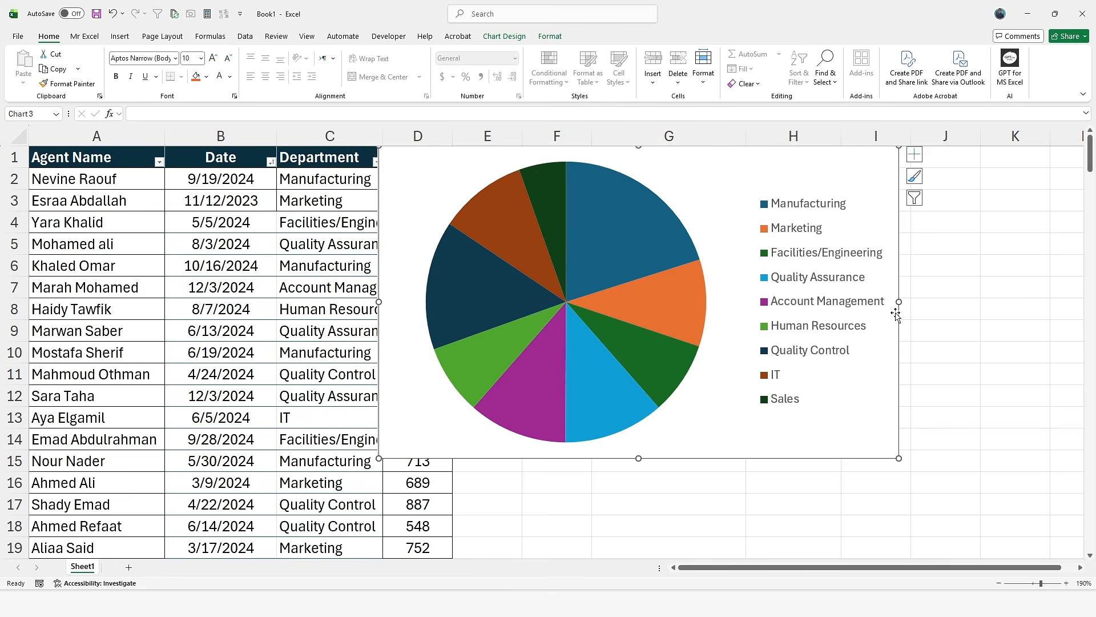
Add data labels to the pie chart and set their font colour to white.
{"action": "left_click", "coordinate": [915, 155]}
{"action": "left_click", "coordinate": [942, 180]}
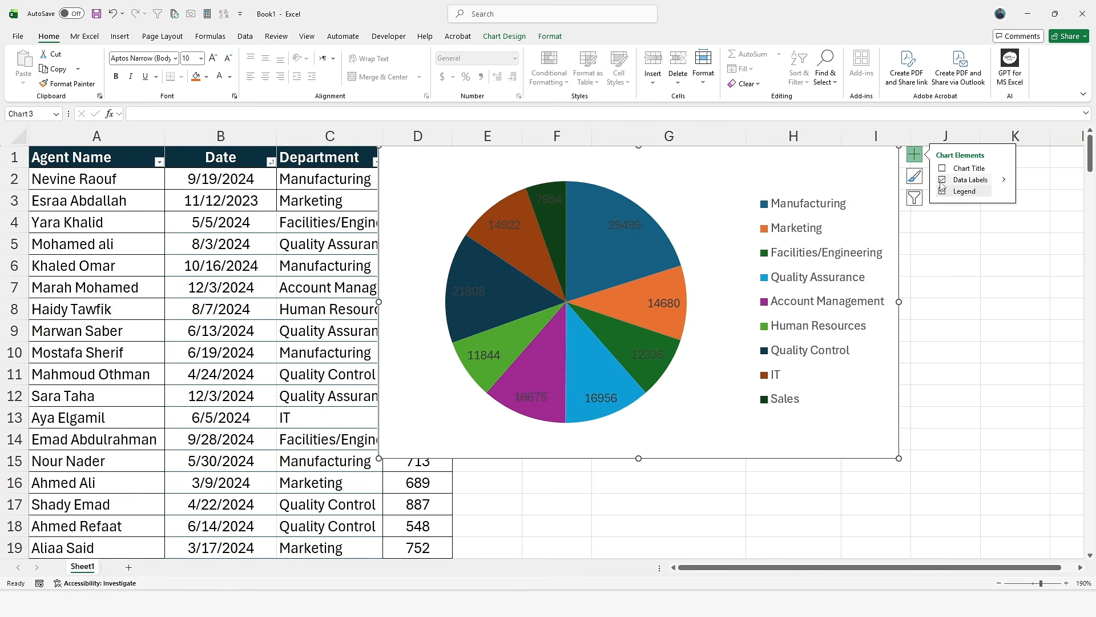
{"action": "left_click", "coordinate": [628, 235]}
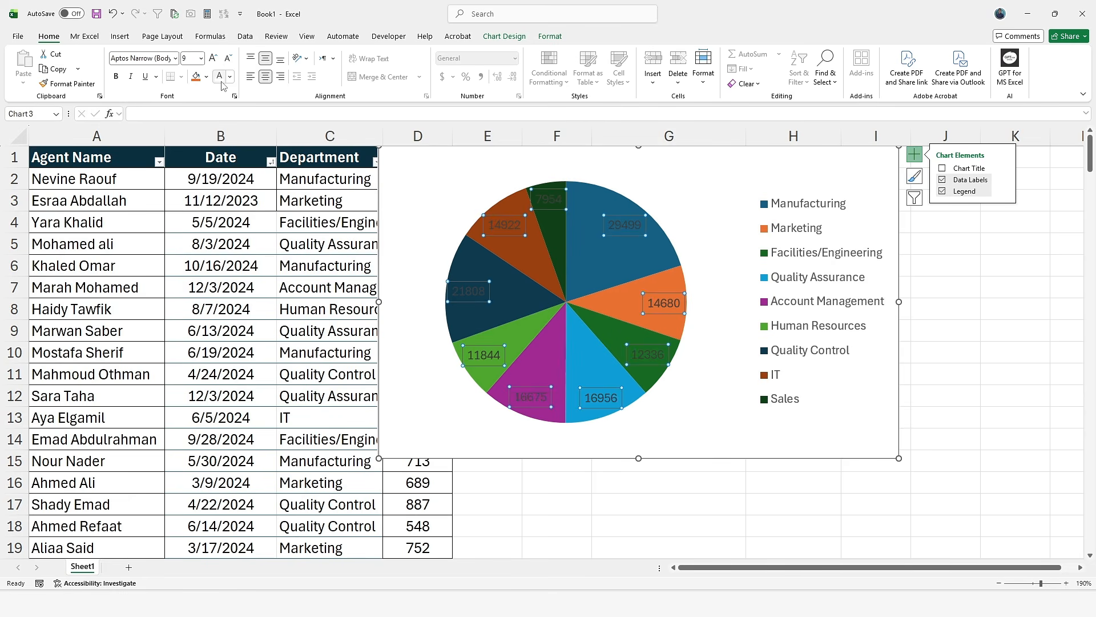
{"action": "left_click", "coordinate": [803, 426]}
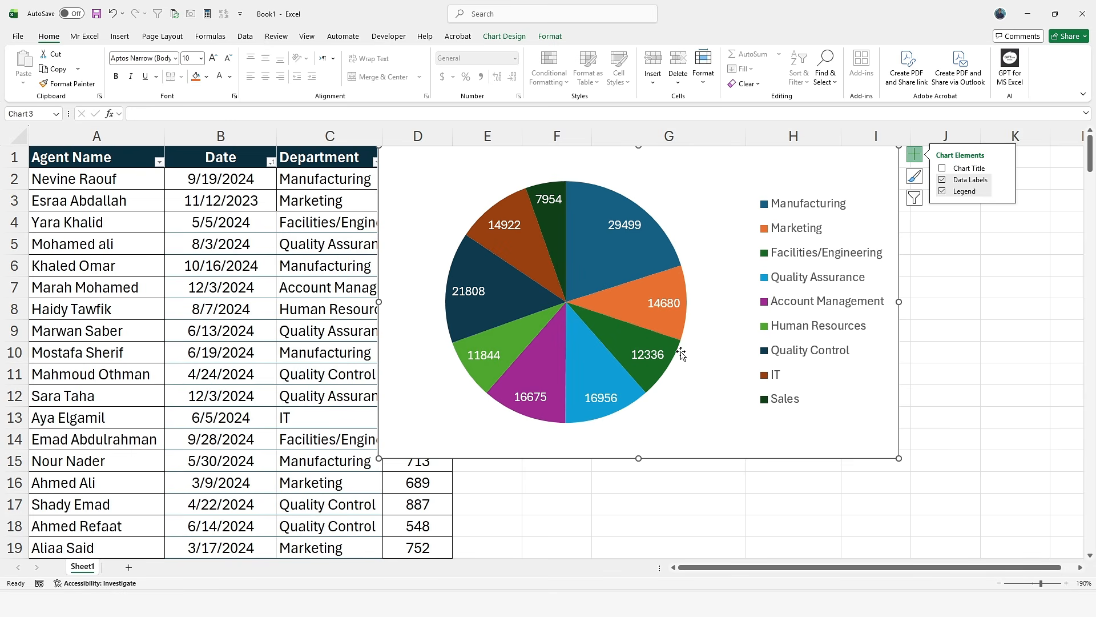
Format the pie chart's data labels to show Percentage instead of Value.
{"action": "left_click", "coordinate": [628, 223]}
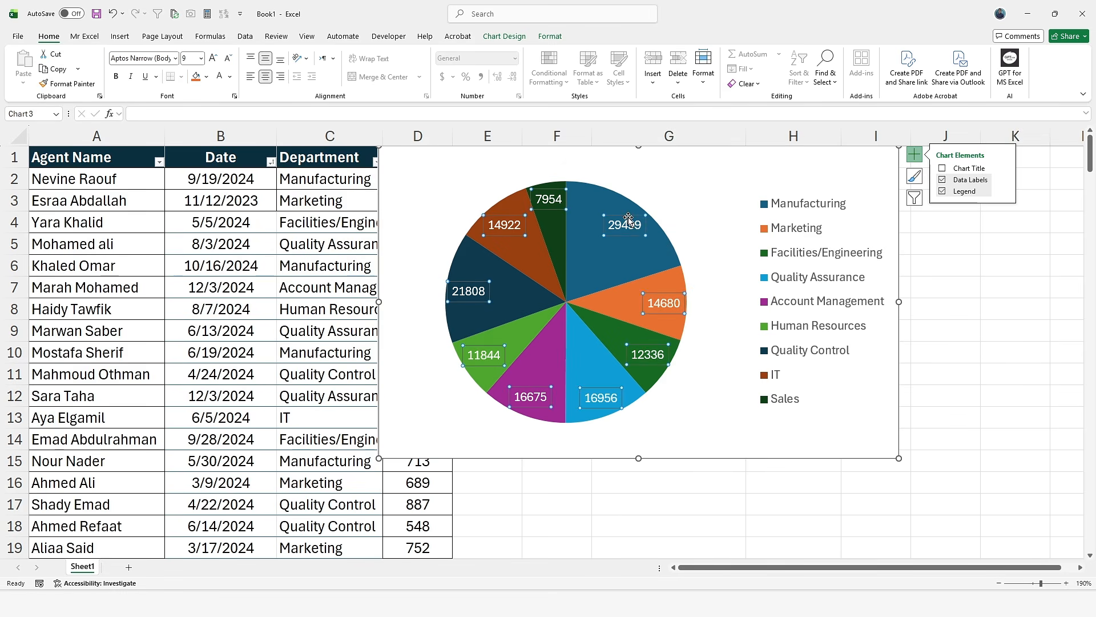
{"action": "right_click", "coordinate": [628, 222]}
{"action": "left_click", "coordinate": [688, 362]}
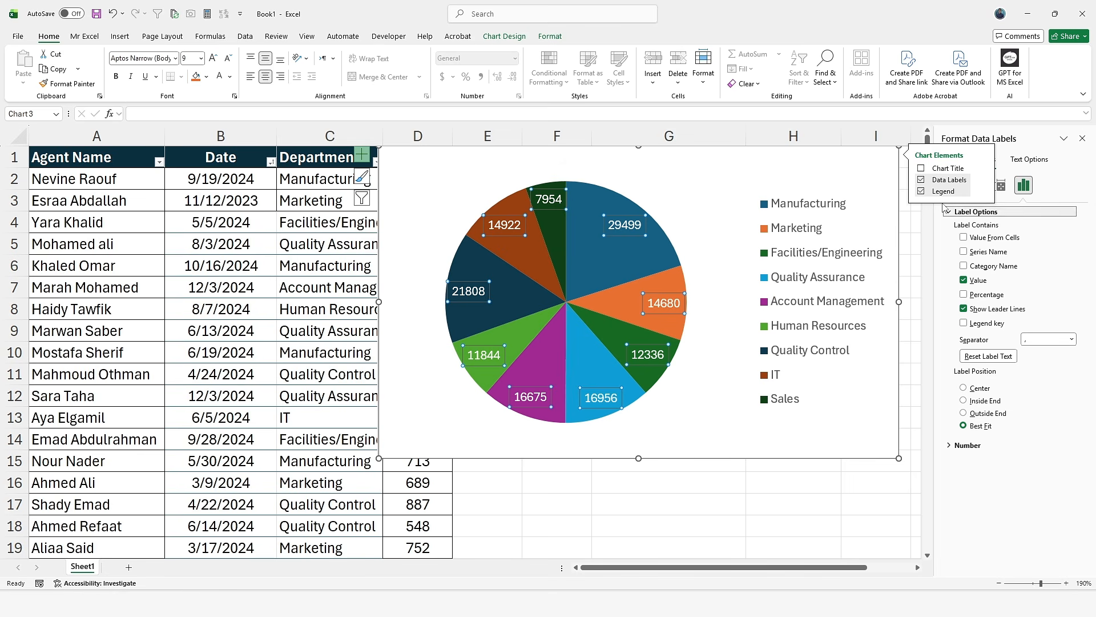
{"action": "left_click", "coordinate": [964, 294]}
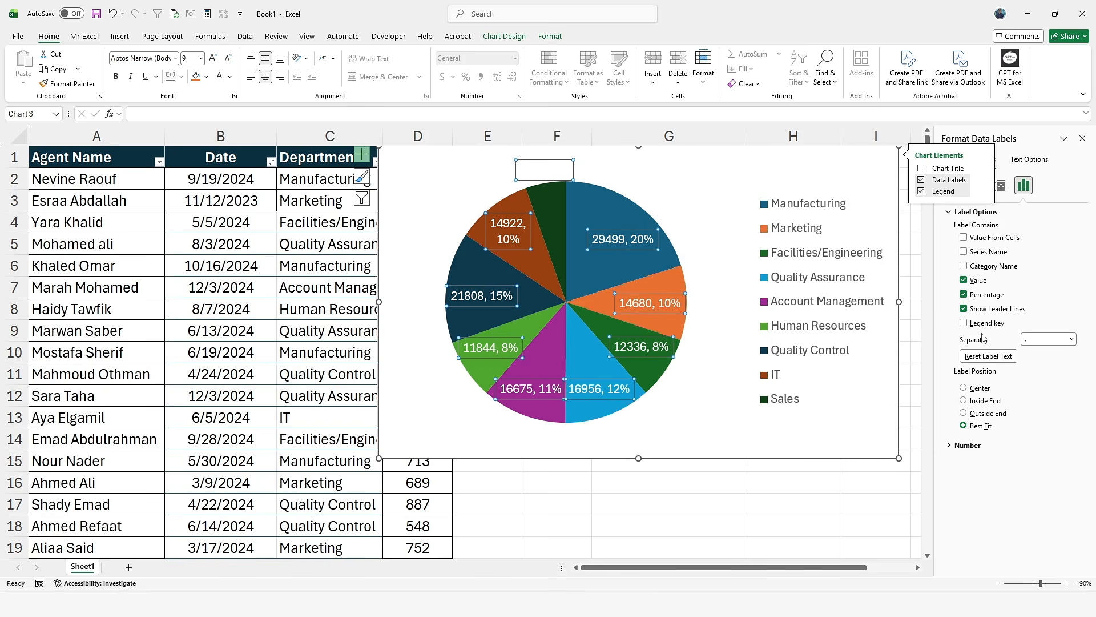
{"action": "left_click", "coordinate": [964, 281]}
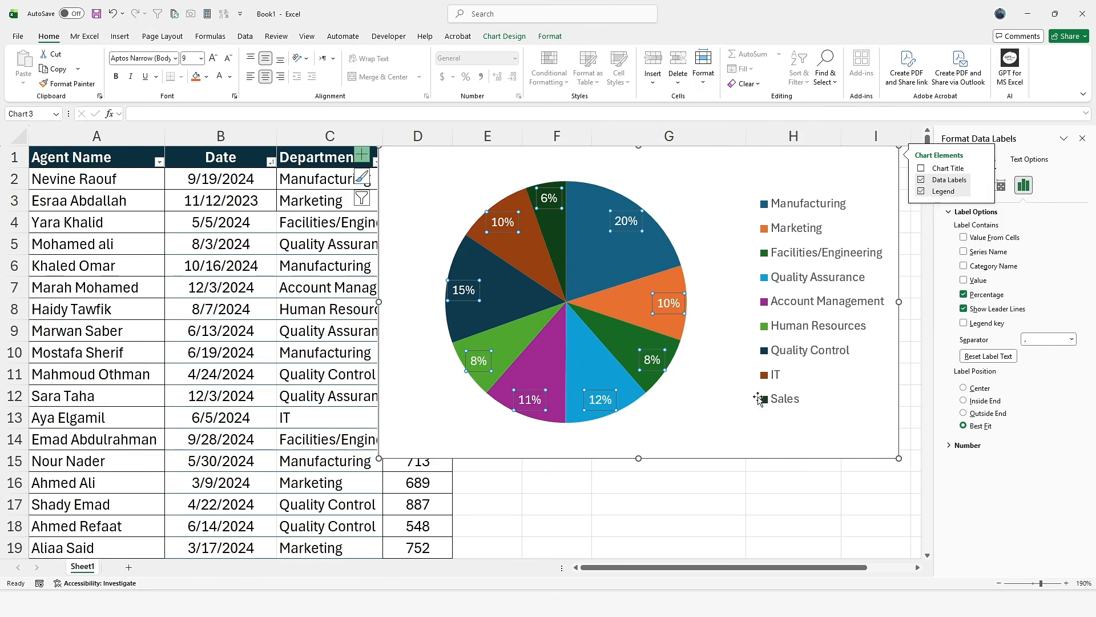
{"action": "left_click", "coordinate": [704, 486]}
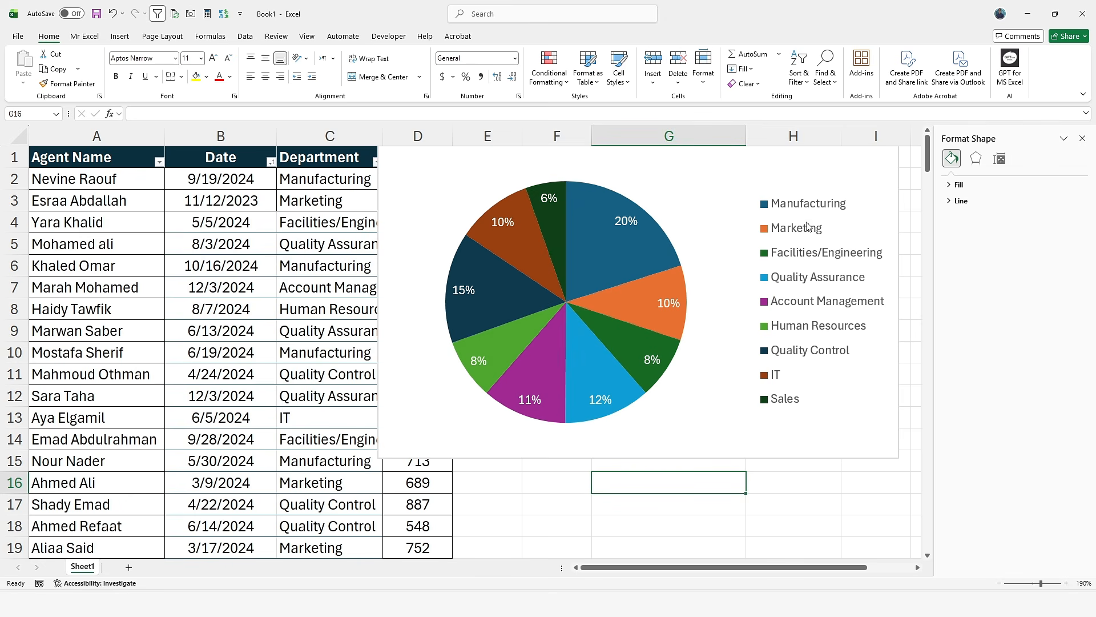
Move the pie chart over columns A to F, clear of the department summary, and enlarge it down to row 18.
{"action": "left_click", "coordinate": [664, 456]}
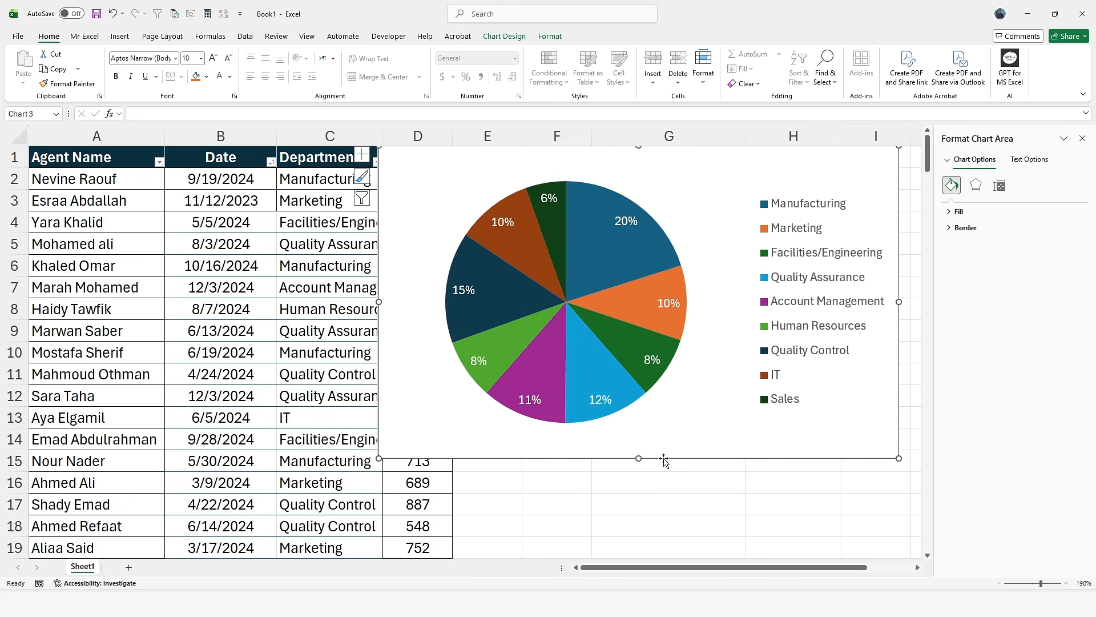
{"action": "left_click_drag", "start_coordinate": [695, 460], "coordinate": [377, 458]}
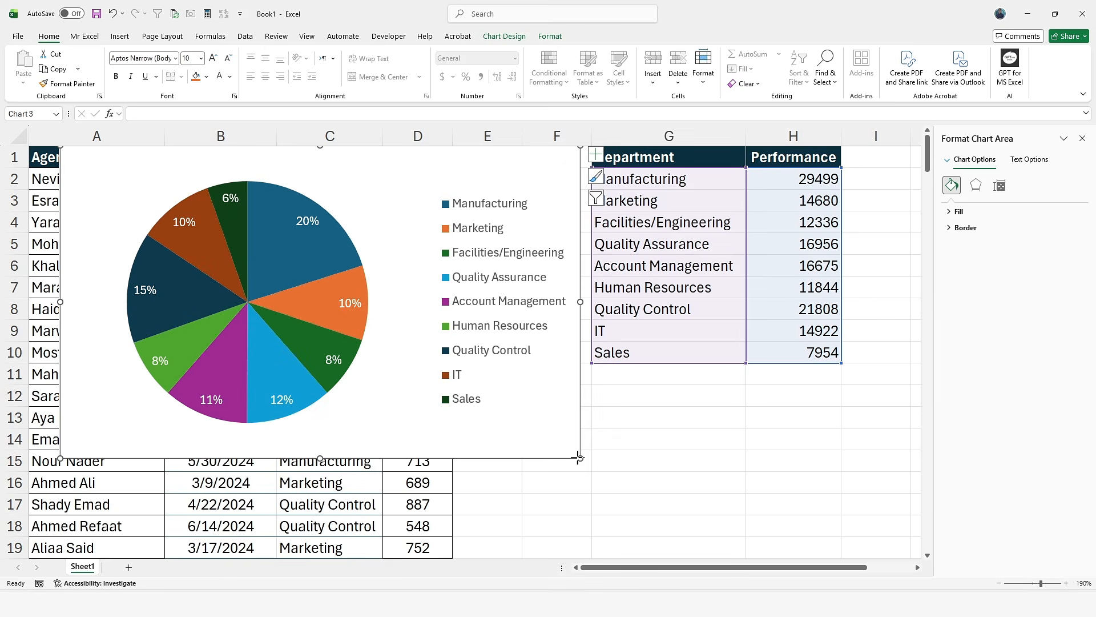
{"action": "left_click_drag", "start_coordinate": [579, 457], "coordinate": [625, 539]}
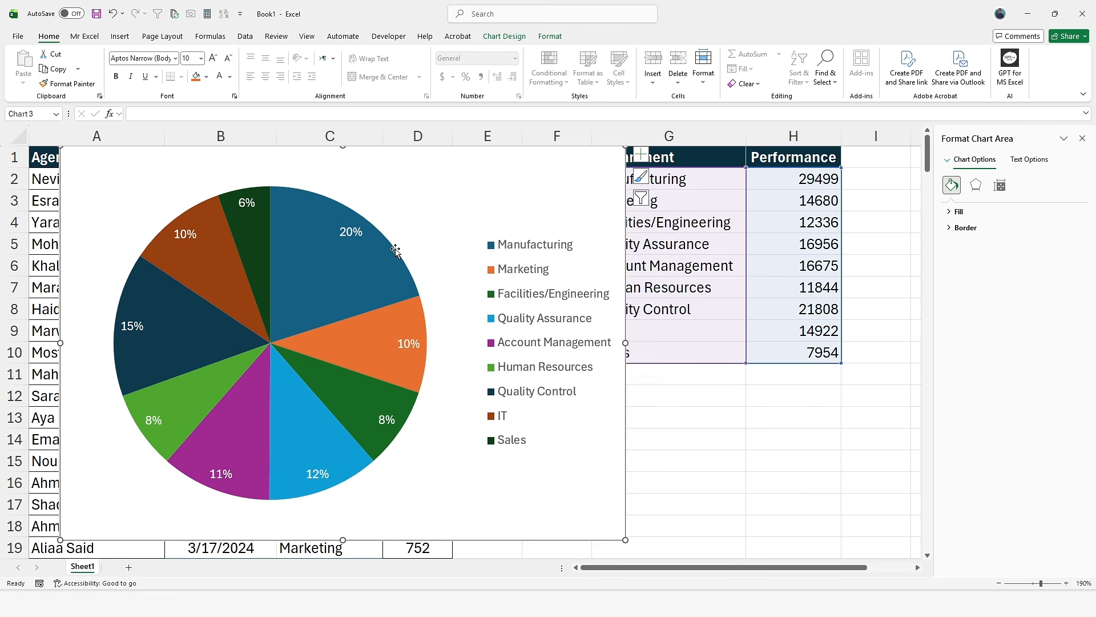
Apply the first Monochromatic palette, dark blue fading to light grey, to the pie chart.
{"action": "left_click", "coordinate": [394, 251]}
{"action": "left_click", "coordinate": [504, 36]}
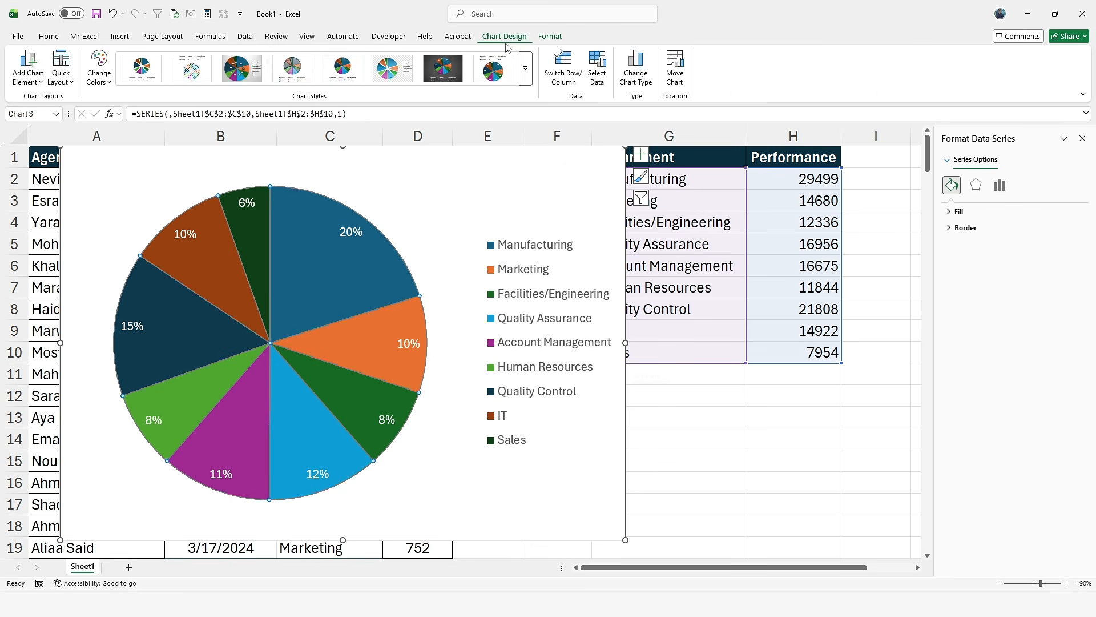
{"action": "left_click", "coordinate": [99, 77]}
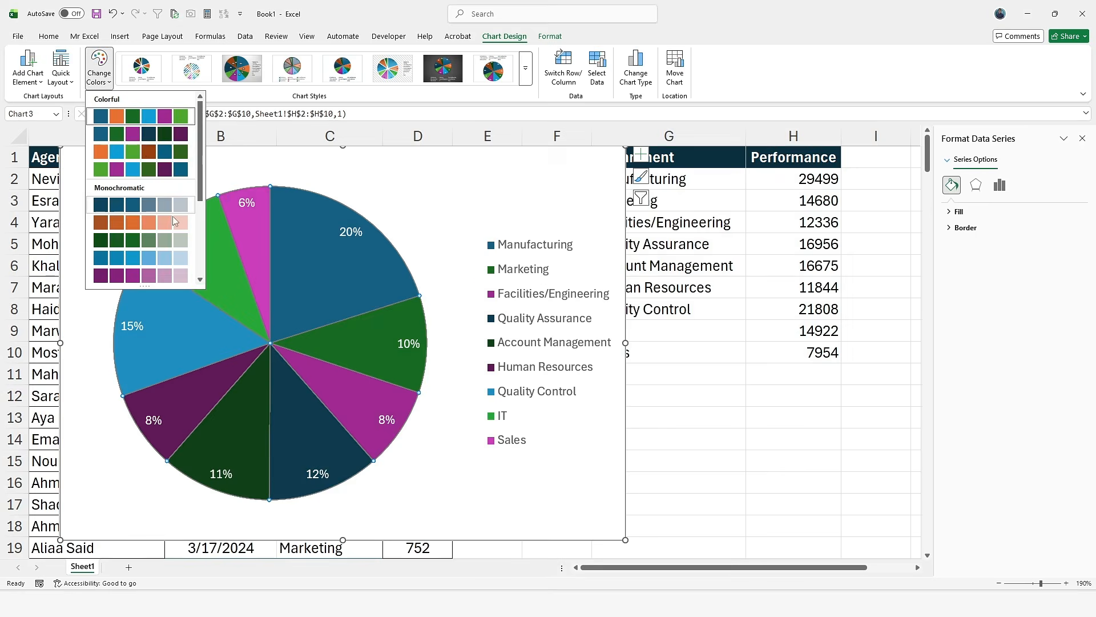
{"action": "left_click", "coordinate": [159, 208]}
{"action": "left_click", "coordinate": [377, 192]}
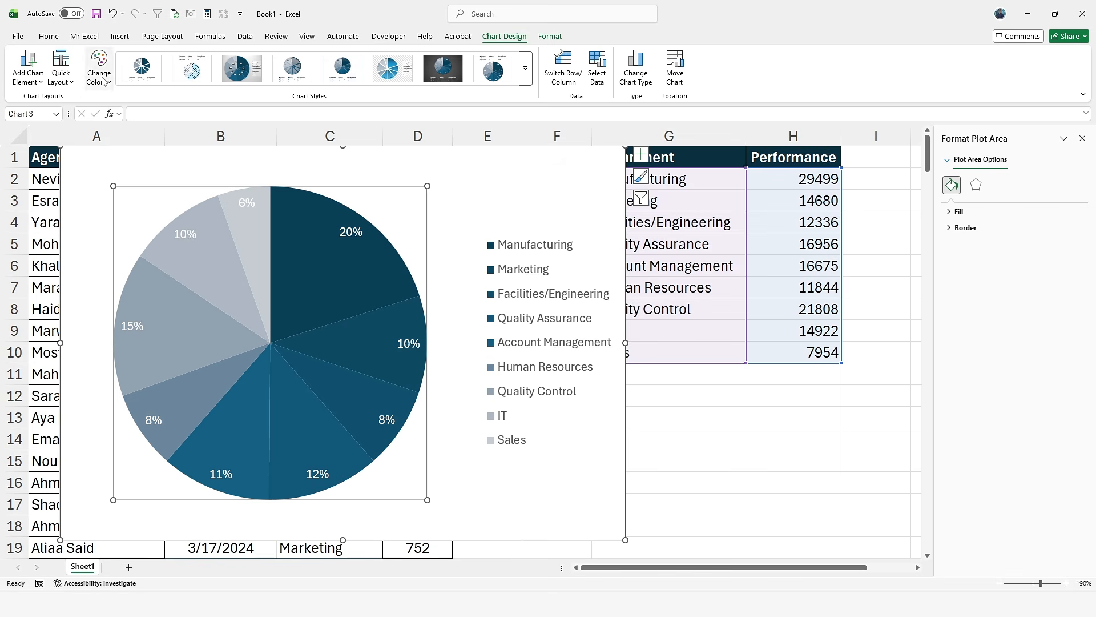
Preview other colour palettes on the pie chart without applying one.
{"action": "left_click", "coordinate": [75, 82]}
{"action": "left_click", "coordinate": [99, 77]}
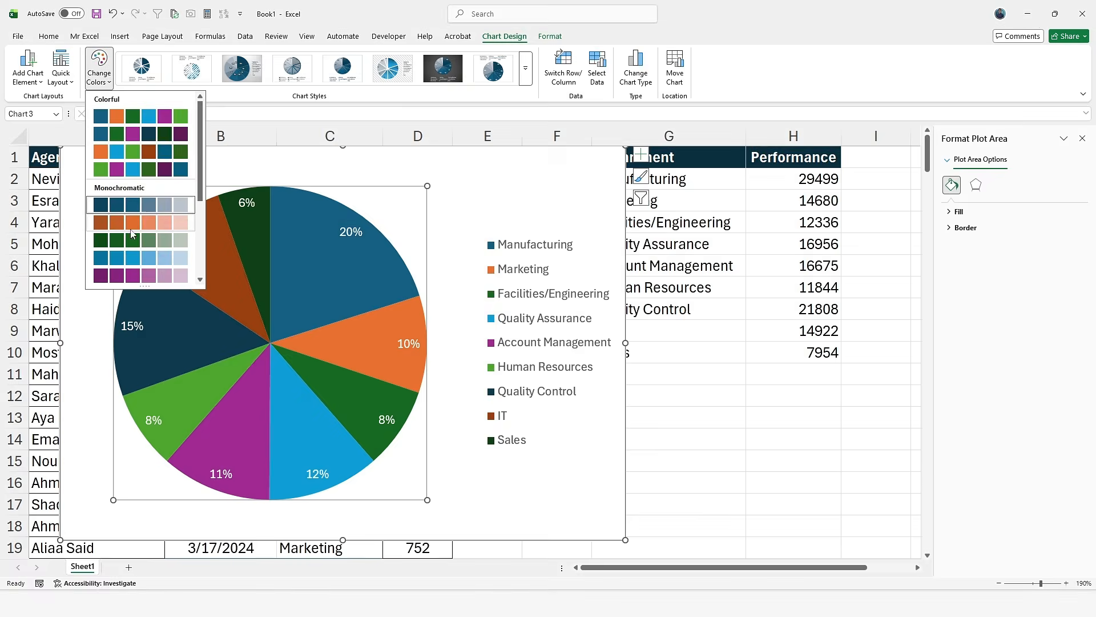
{"action": "scroll", "coordinate": [135, 245], "scroll_direction": "down", "scroll_amount": 1}
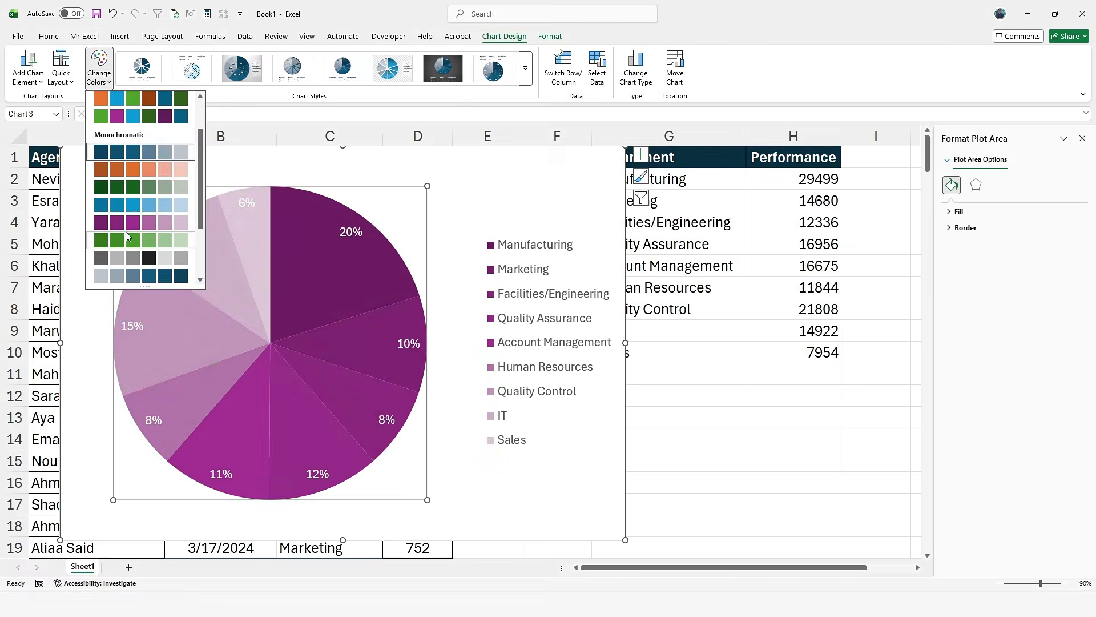
{"action": "left_click", "coordinate": [520, 482]}
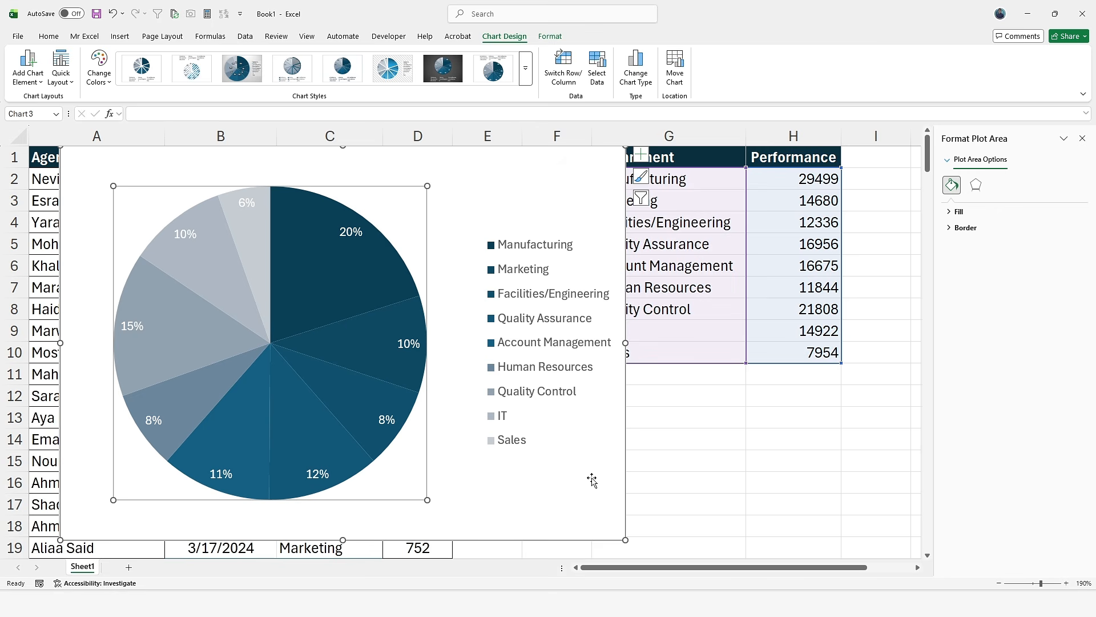
Shrink the pie chart and place it directly below the department summary table.
{"action": "left_click", "coordinate": [652, 486]}
{"action": "left_click", "coordinate": [618, 465]}
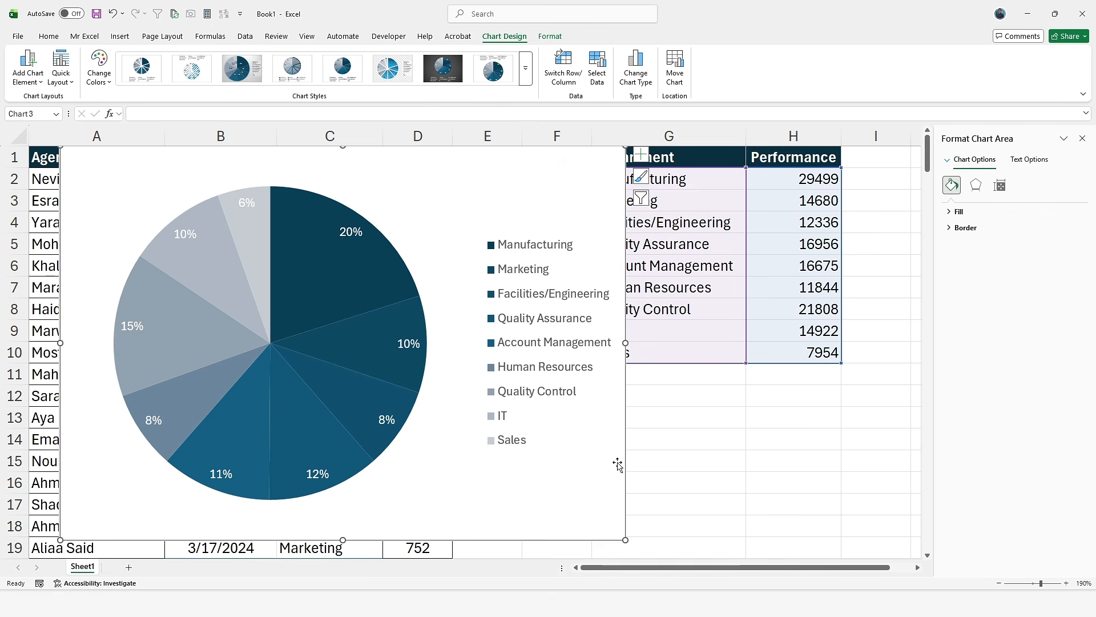
{"action": "left_click_drag", "start_coordinate": [618, 464], "coordinate": [656, 453]}
{"action": "left_click", "coordinate": [438, 394]}
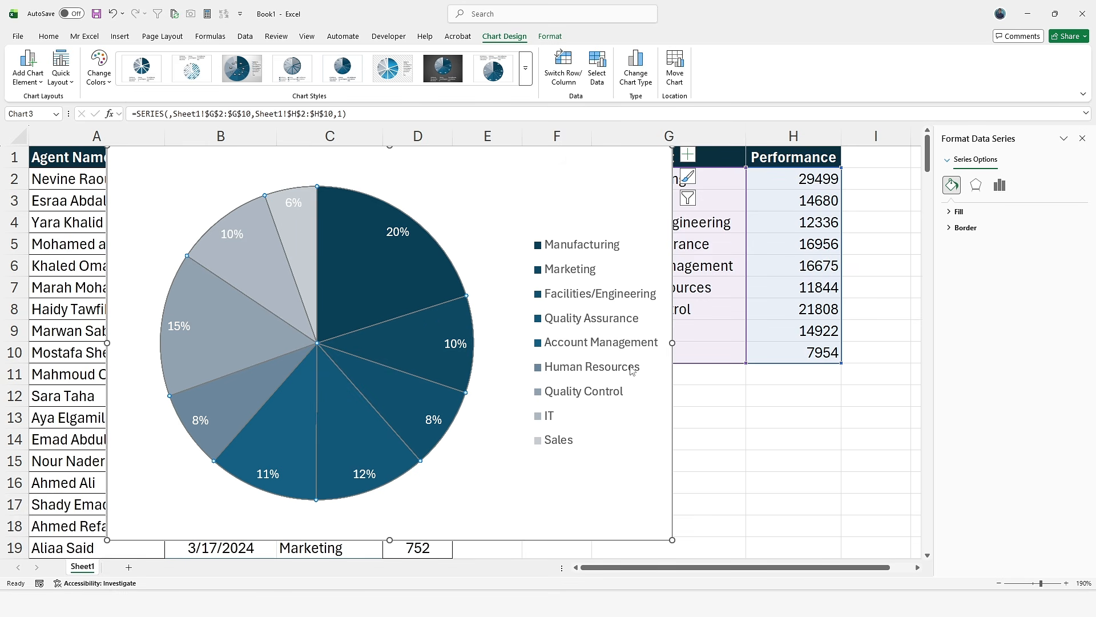
{"action": "left_click_drag", "start_coordinate": [667, 421], "coordinate": [756, 421]}
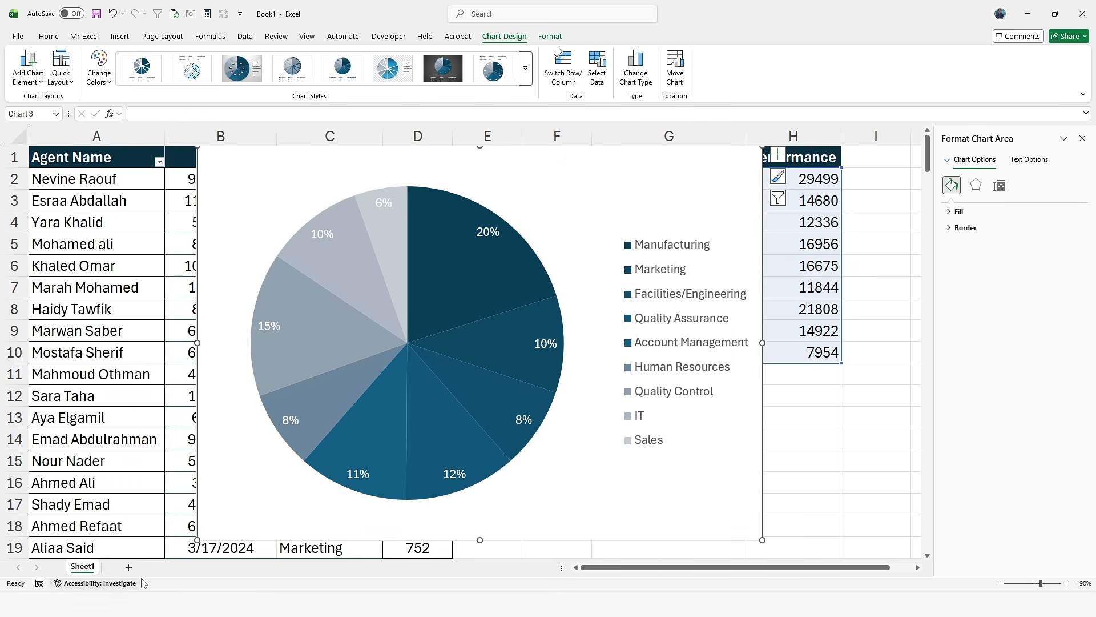
{"action": "left_click_drag", "start_coordinate": [201, 535], "coordinate": [381, 399]}
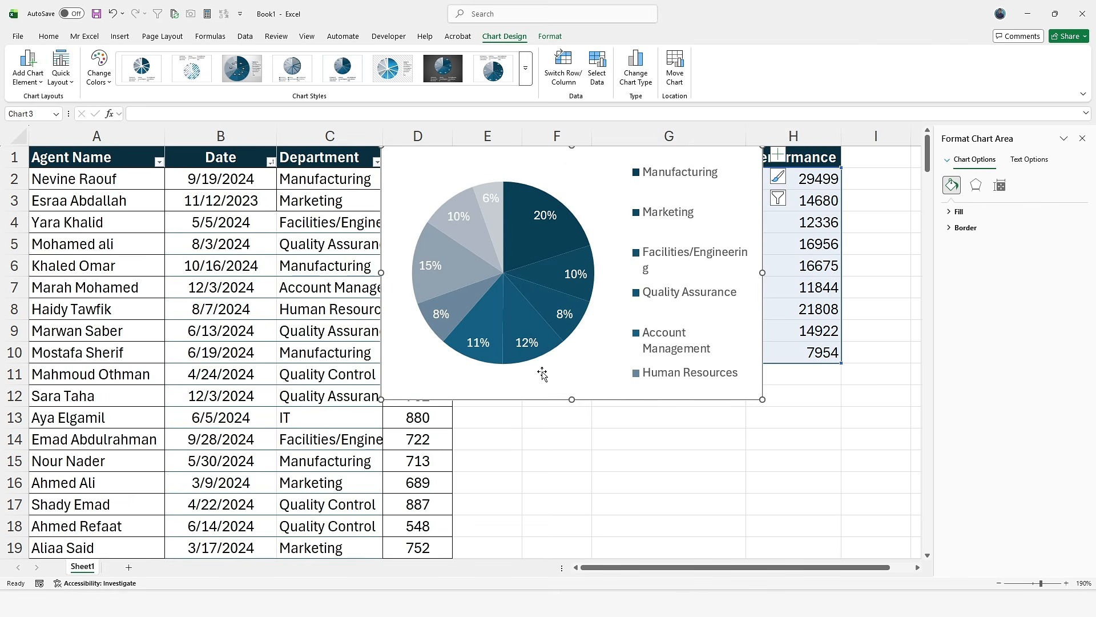
{"action": "left_click_drag", "start_coordinate": [540, 393], "coordinate": [633, 552]}
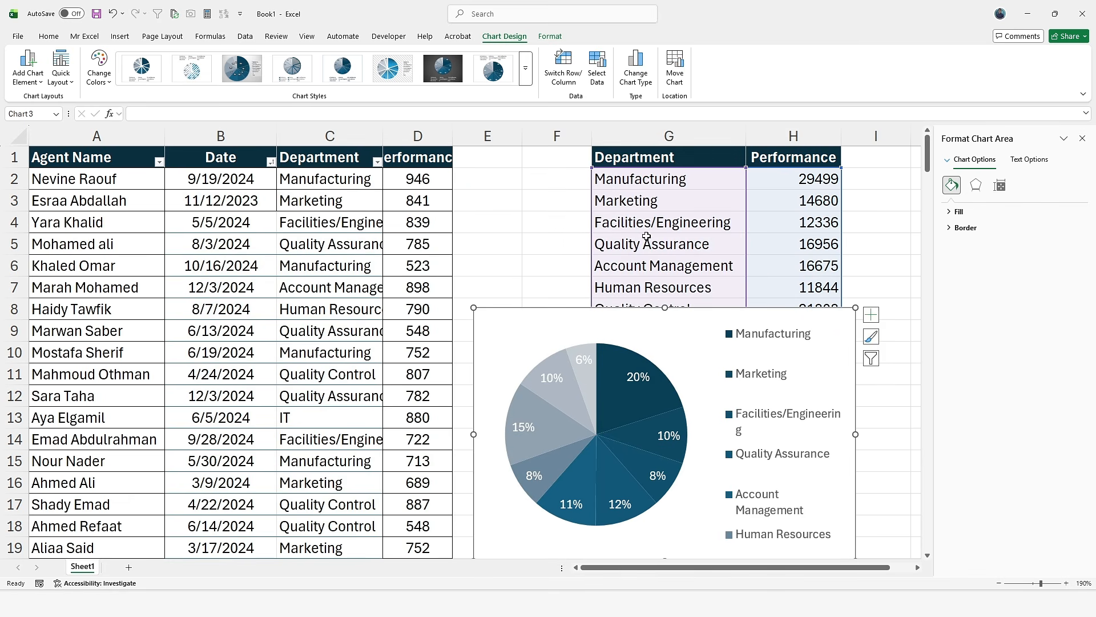
{"action": "left_click_drag", "start_coordinate": [678, 309], "coordinate": [694, 380]}
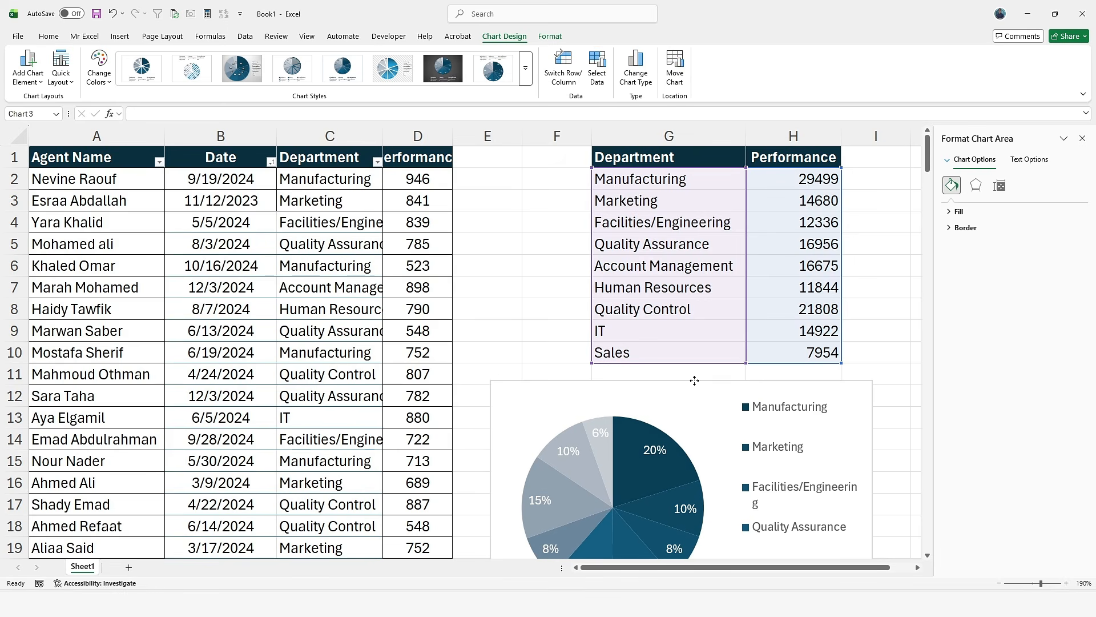
Change the department in C10 to CS and the one in C11 to Operation.
{"action": "left_click", "coordinate": [349, 359]}
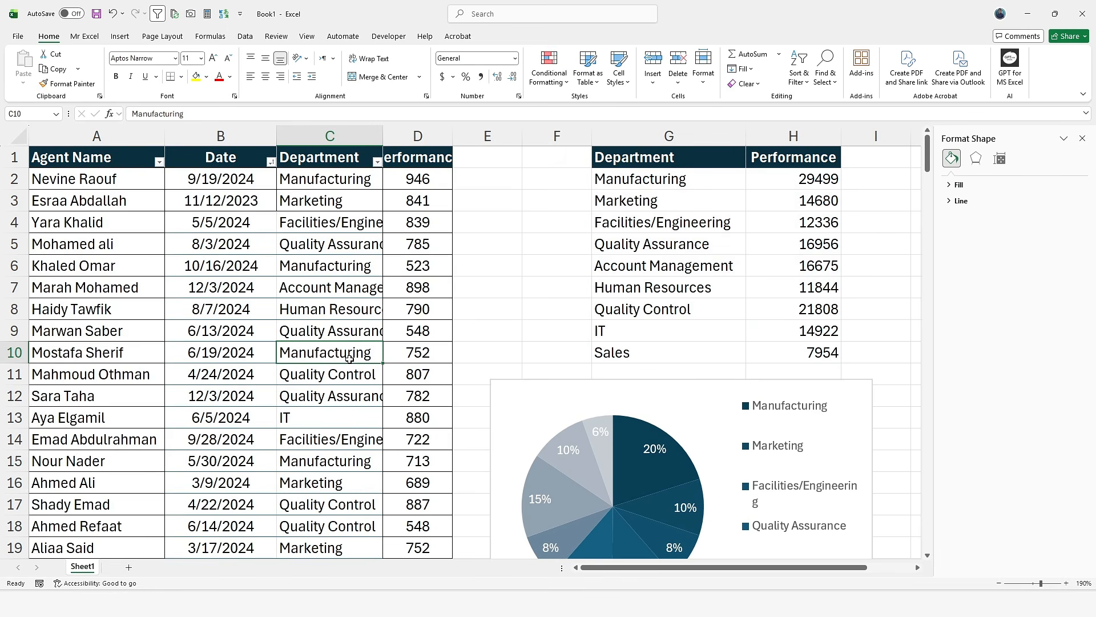
{"action": "type", "text": "c"}
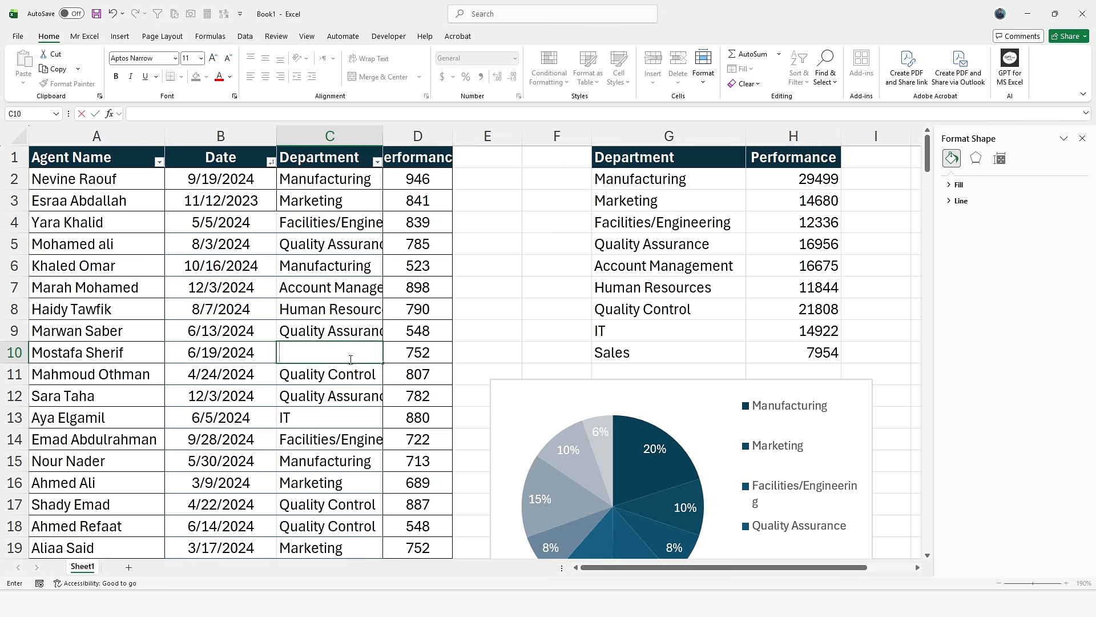
{"action": "type", "text": "c"}
{"action": "type", "text": "CS"}
{"action": "key", "text": "Return"}
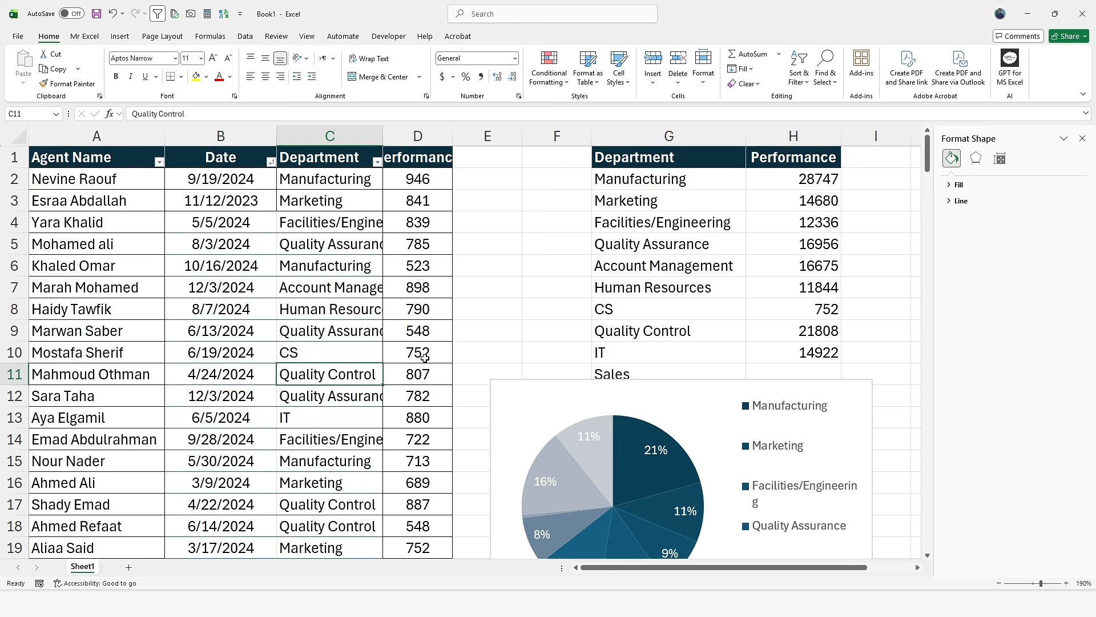
{"action": "type", "text": "oPERATION"}
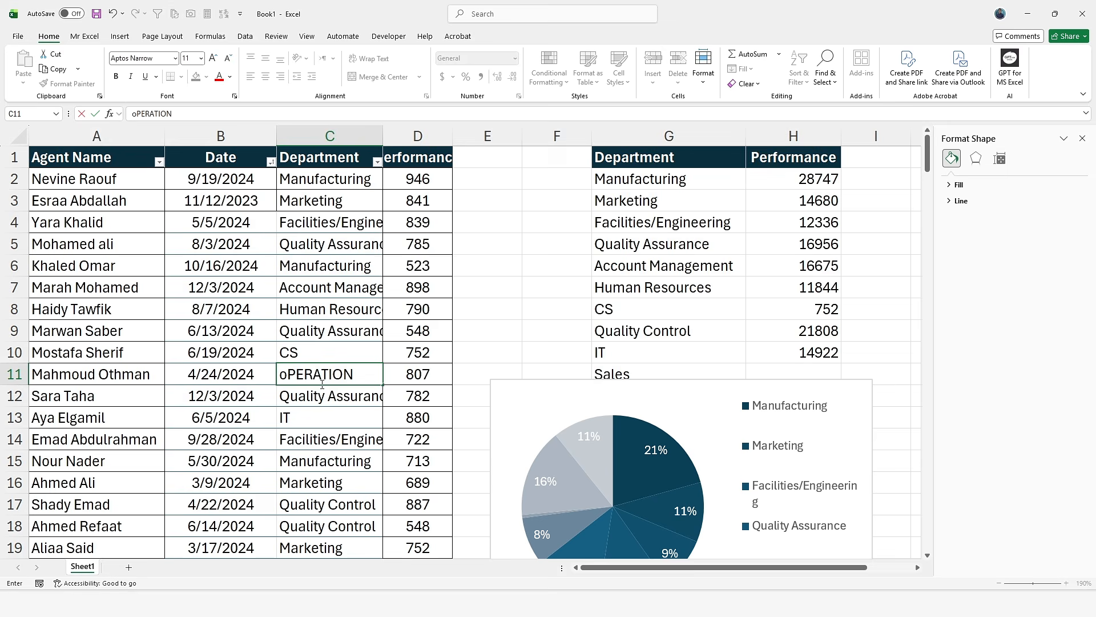
{"action": "key", "text": "Return"}
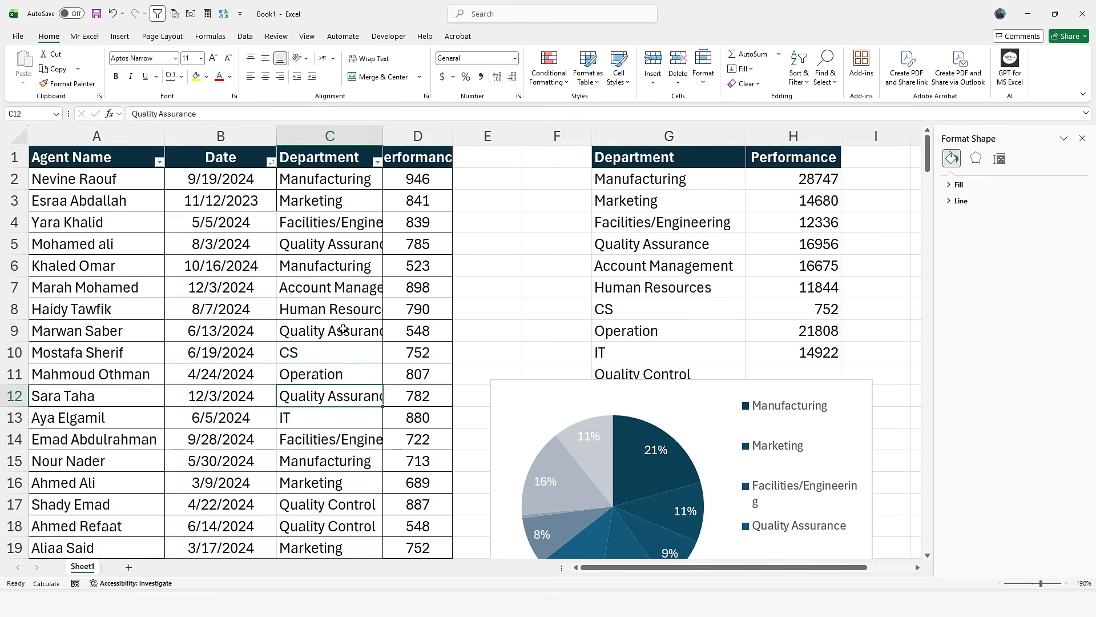
Change the department in C17 to Compliance.
{"action": "scroll", "coordinate": [343, 350], "scroll_direction": "down", "scroll_amount": 2}
{"action": "left_click", "coordinate": [332, 372]}
{"action": "scroll", "coordinate": [332, 372], "scroll_direction": "up", "scroll_amount": 2}
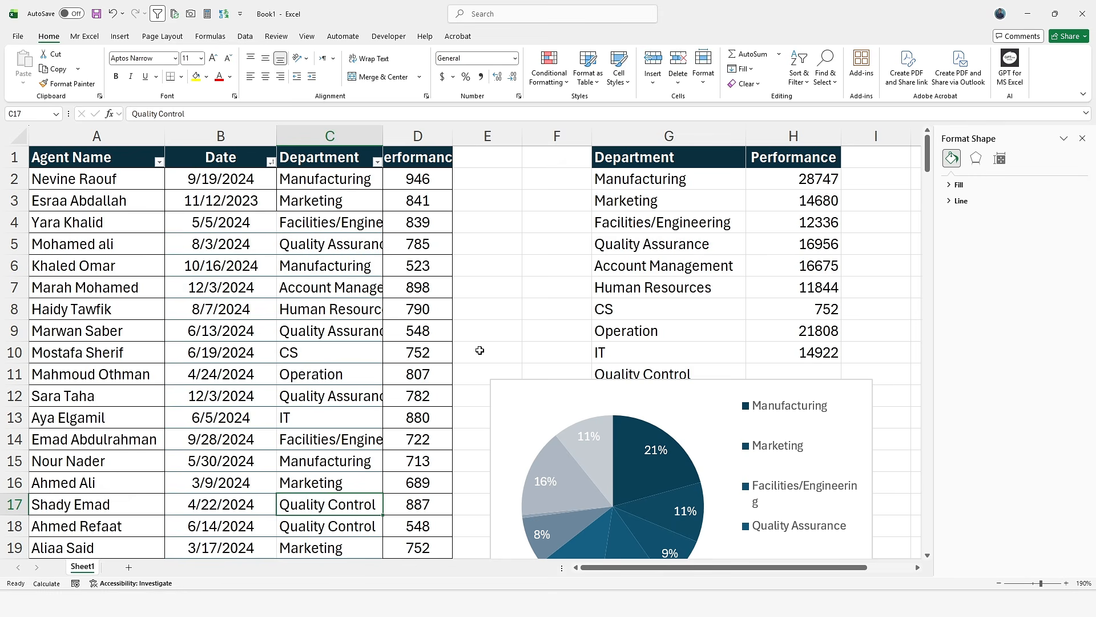
{"action": "type", "text": "Compliance"}
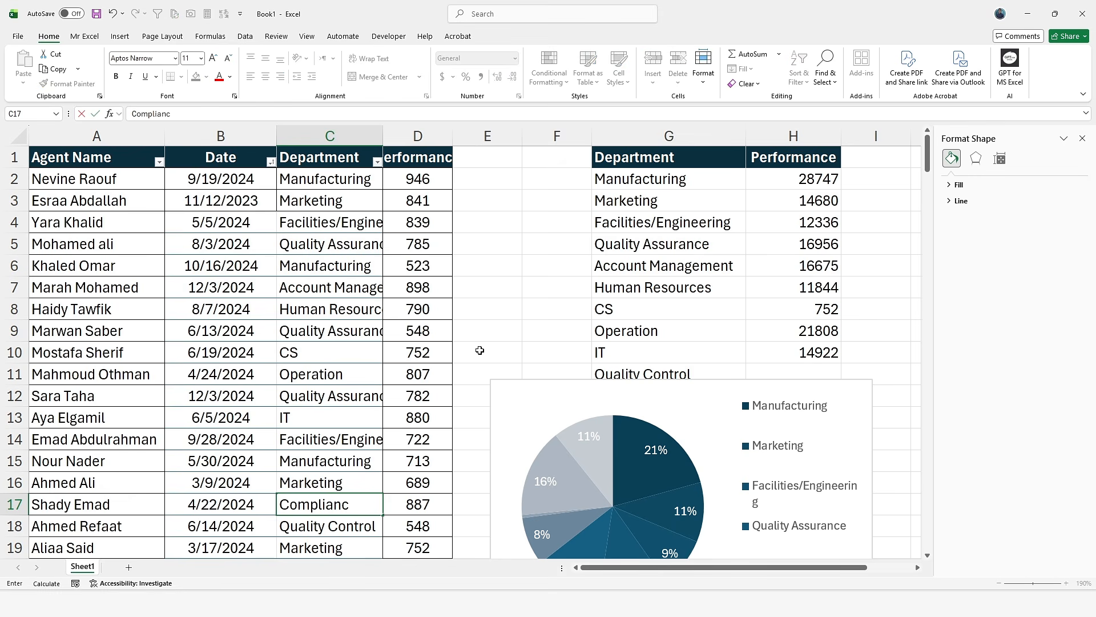
{"action": "key", "text": "Return"}
Move the pie chart away from the department summary and extend its data range down to row 13.
{"action": "left_click", "coordinate": [716, 406]}
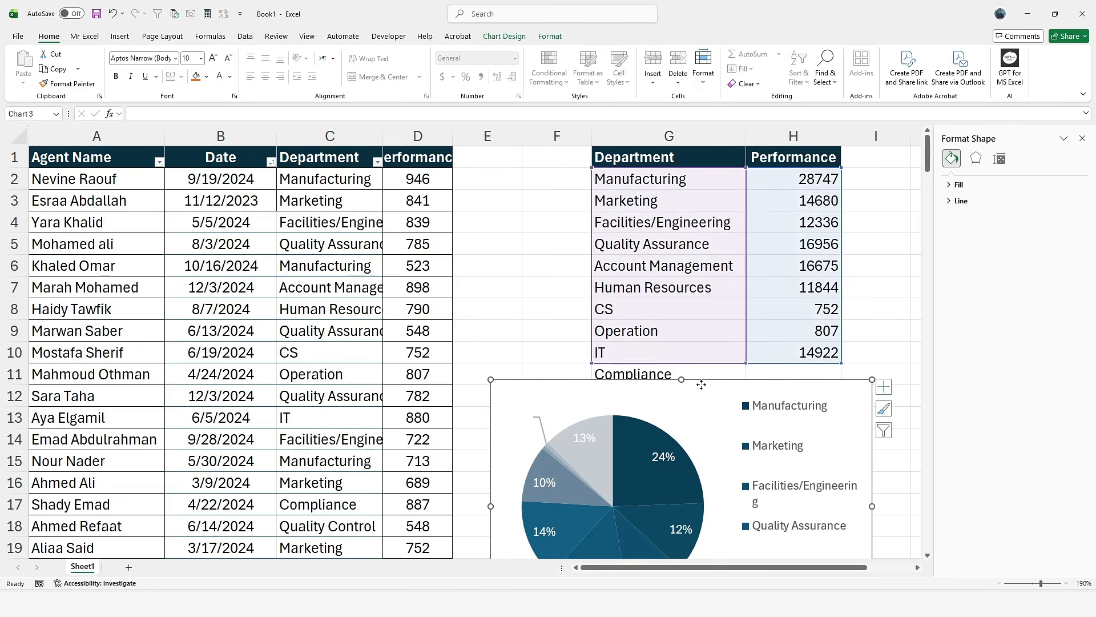
{"action": "left_click_drag", "start_coordinate": [714, 379], "coordinate": [379, 259]}
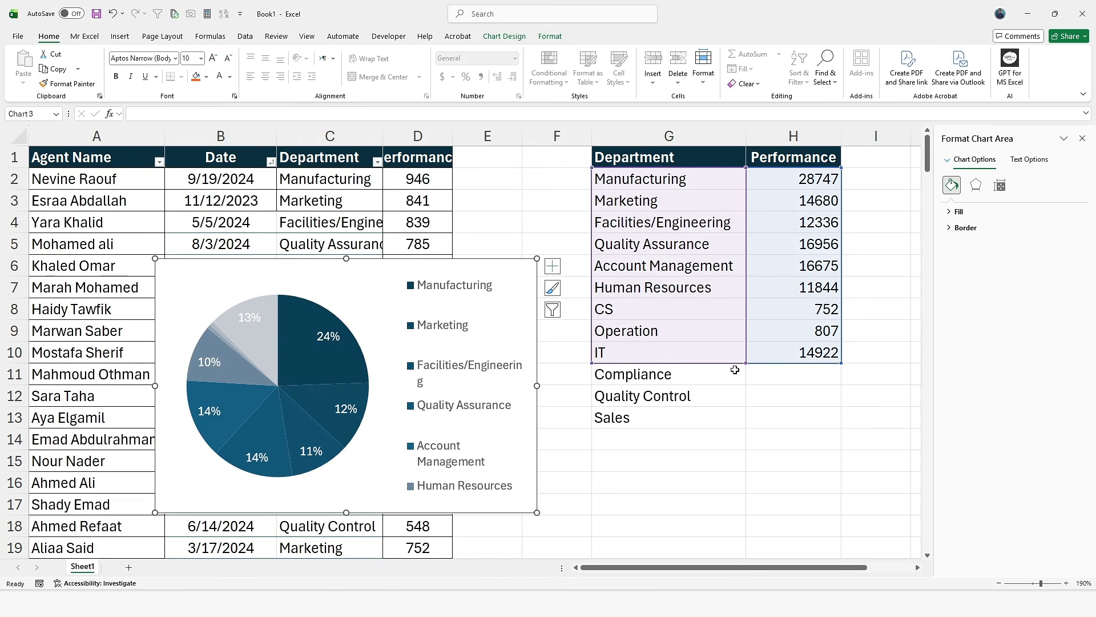
{"action": "left_click_drag", "start_coordinate": [745, 362], "coordinate": [745, 428]}
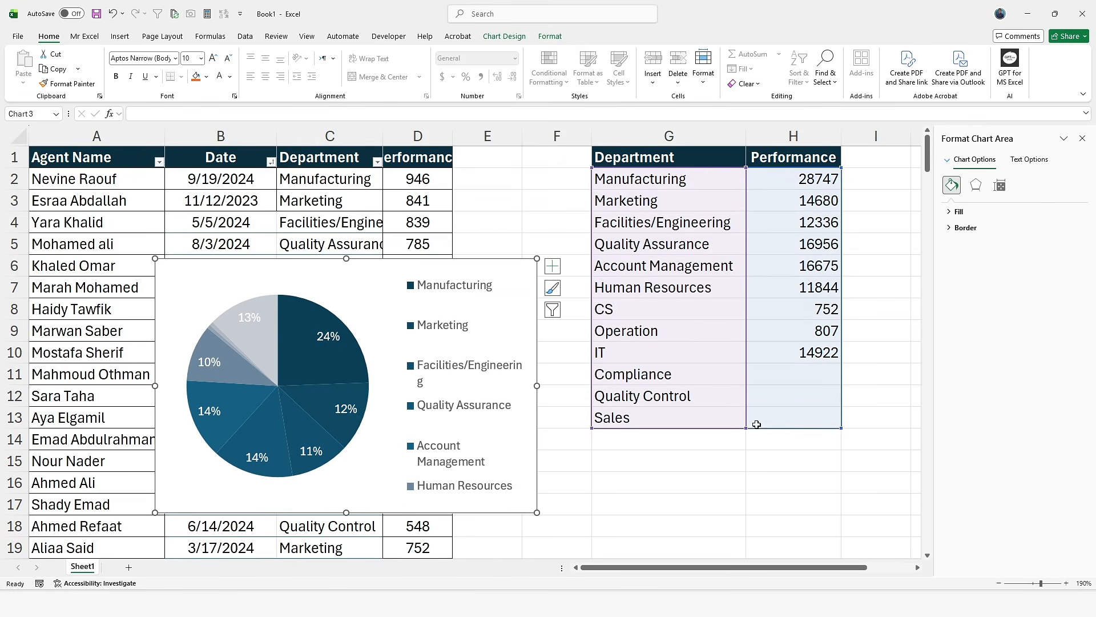
Fill the summary's Performance formula from H10 down to H13.
{"action": "left_click", "coordinate": [828, 355]}
{"action": "left_click_drag", "start_coordinate": [837, 358], "coordinate": [844, 424]}
{"action": "left_click", "coordinate": [662, 374]}
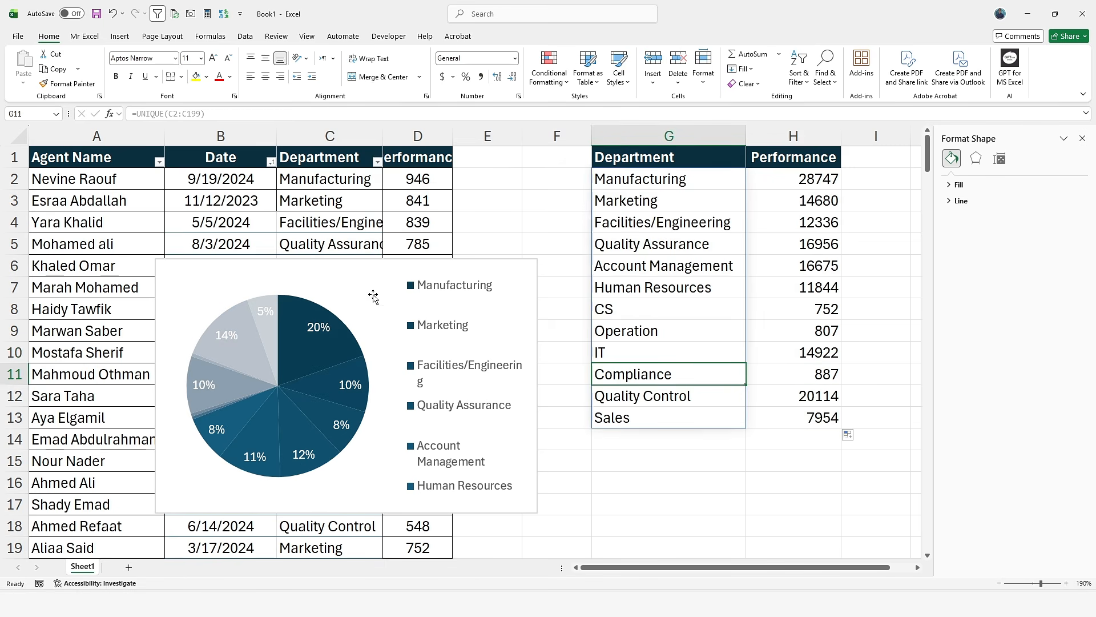
Move the pie chart up over the table and summary, enlarge it downward, and select its thin slices to inspect them.
{"action": "left_click_drag", "start_coordinate": [406, 319], "coordinate": [516, 246]}
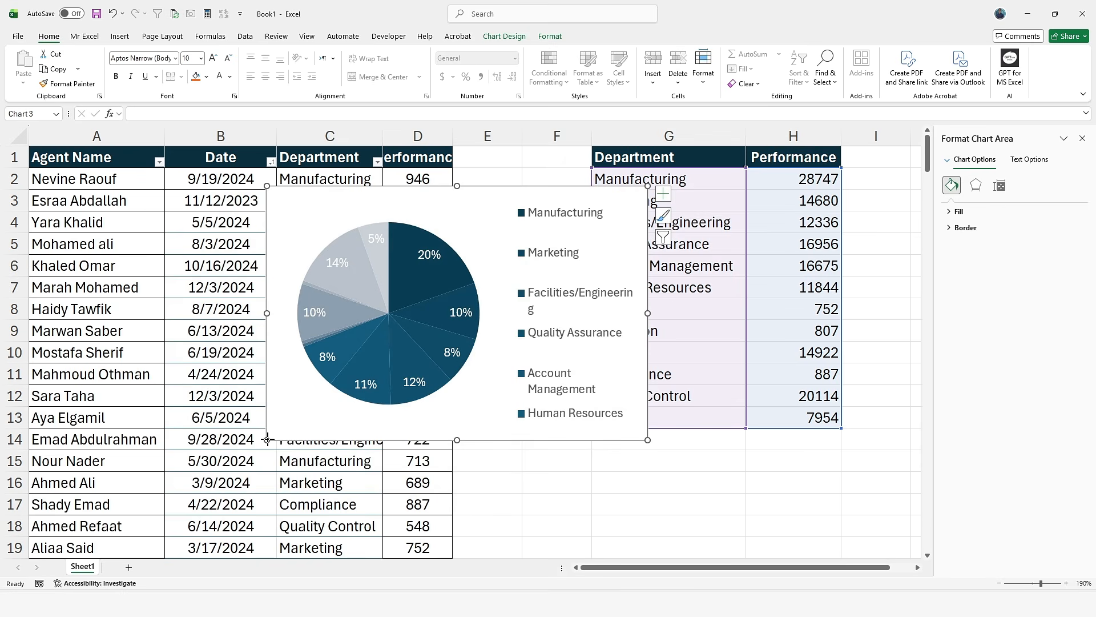
{"action": "left_click_drag", "start_coordinate": [267, 440], "coordinate": [148, 494]}
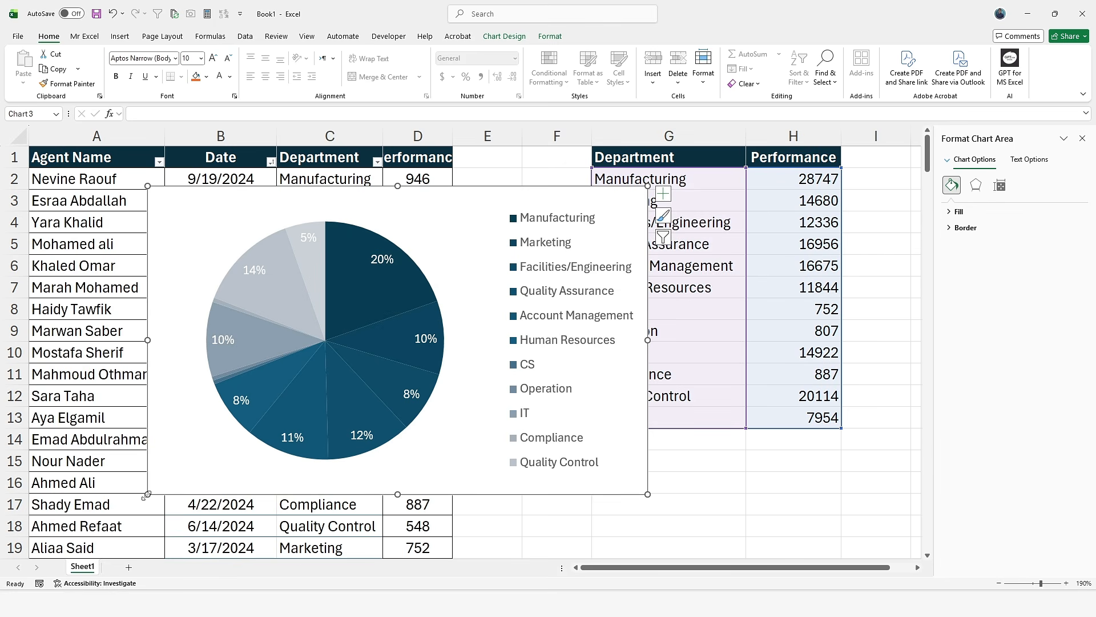
{"action": "left_click", "coordinate": [222, 303]}
{"action": "left_click", "coordinate": [222, 303]}
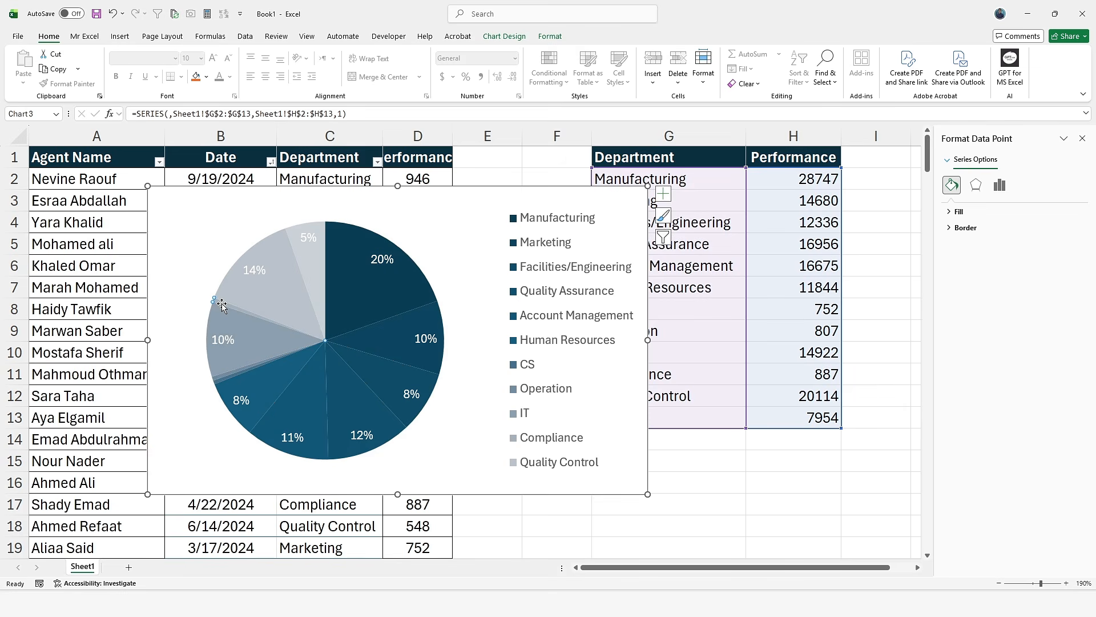
{"action": "left_click", "coordinate": [220, 377]}
Enlarge the pie chart further, down to about row 24, so its legend lists every department through Sales.
{"action": "left_click_drag", "start_coordinate": [649, 492], "coordinate": [732, 517]}
{"action": "scroll", "coordinate": [492, 403], "scroll_direction": "down", "scroll_amount": 6}
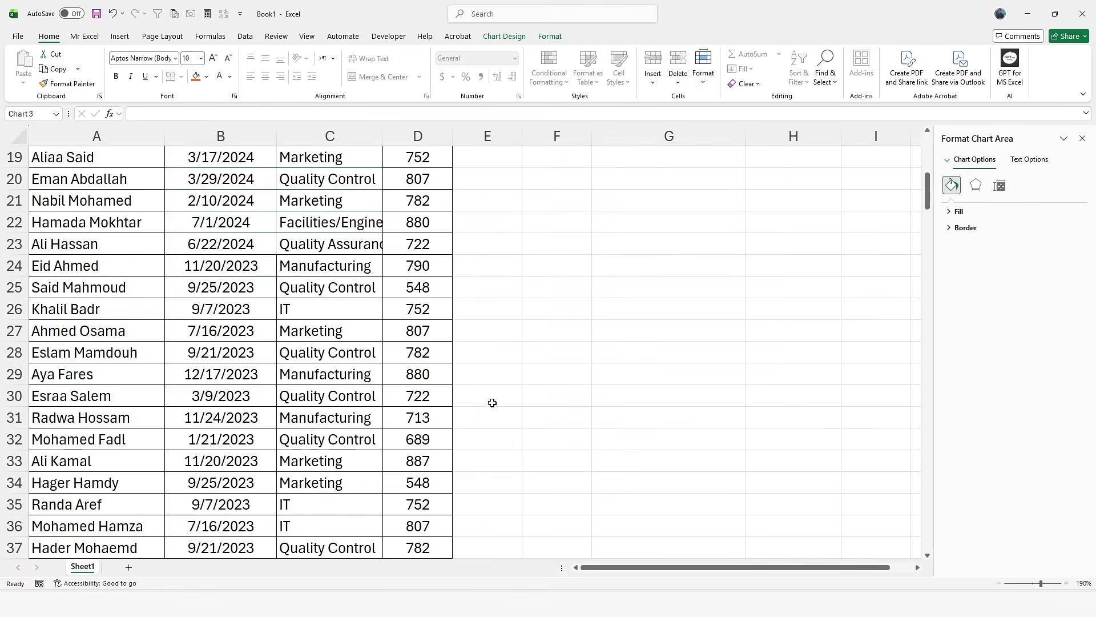
{"action": "scroll", "coordinate": [502, 401], "scroll_direction": "up", "scroll_amount": 4}
{"action": "scroll", "coordinate": [502, 402], "scroll_direction": "down", "scroll_amount": 4}
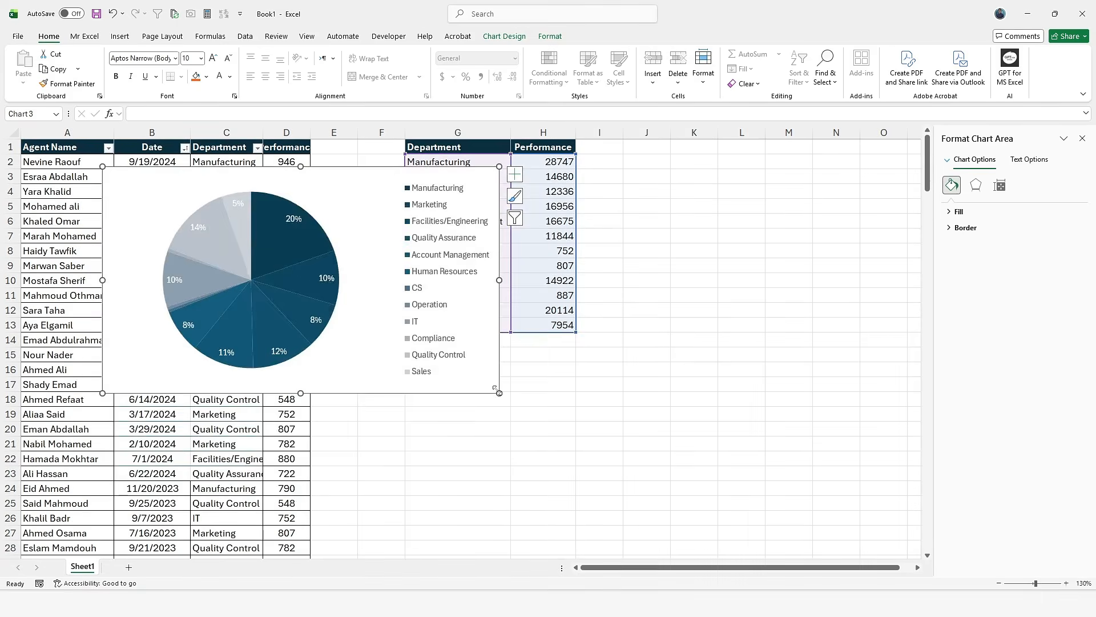
{"action": "left_click_drag", "start_coordinate": [495, 388], "coordinate": [562, 499]}
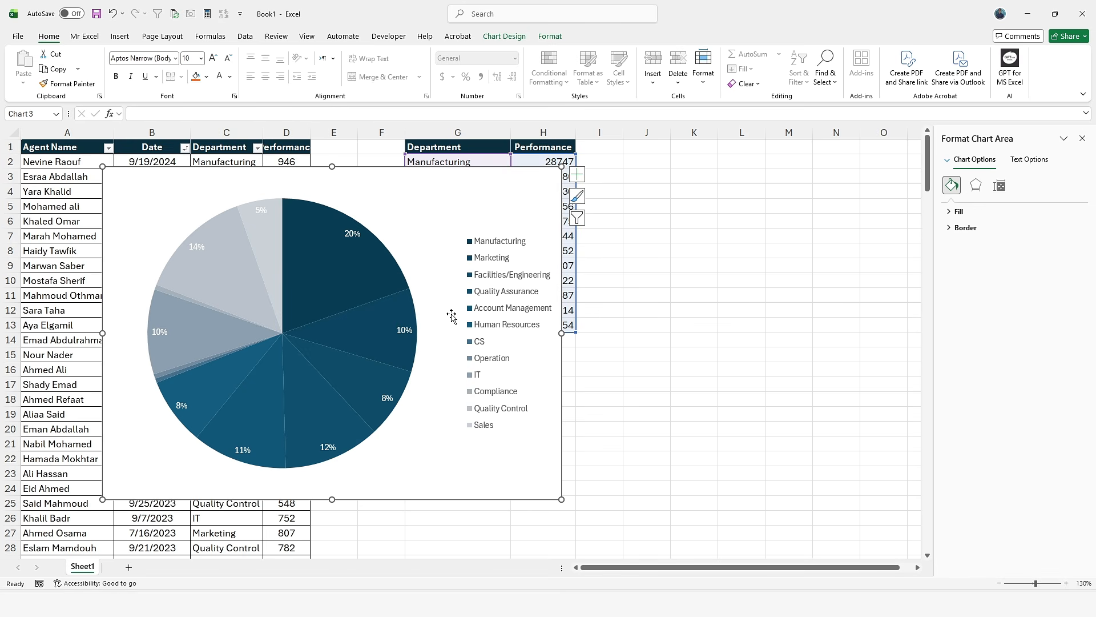
Try changing the pie chart of all departments to a clustered column chart, and undo the change.
{"action": "left_click_drag", "start_coordinate": [439, 206], "coordinate": [687, 211]}
{"action": "left_click", "coordinate": [504, 36]}
{"action": "left_click", "coordinate": [635, 68]}
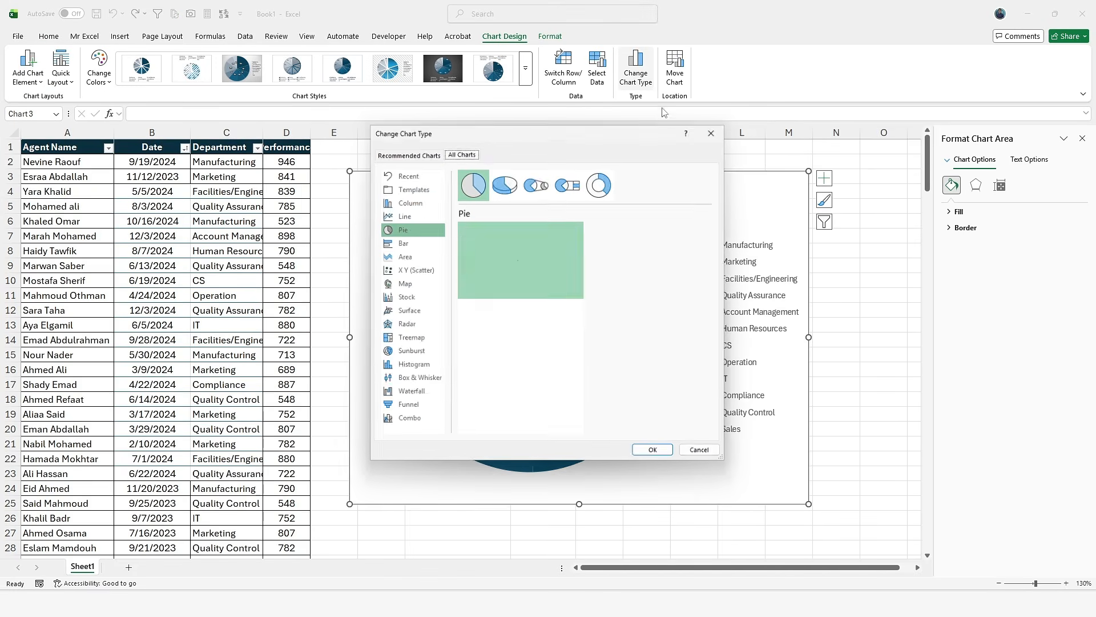
{"action": "left_click", "coordinate": [409, 201]}
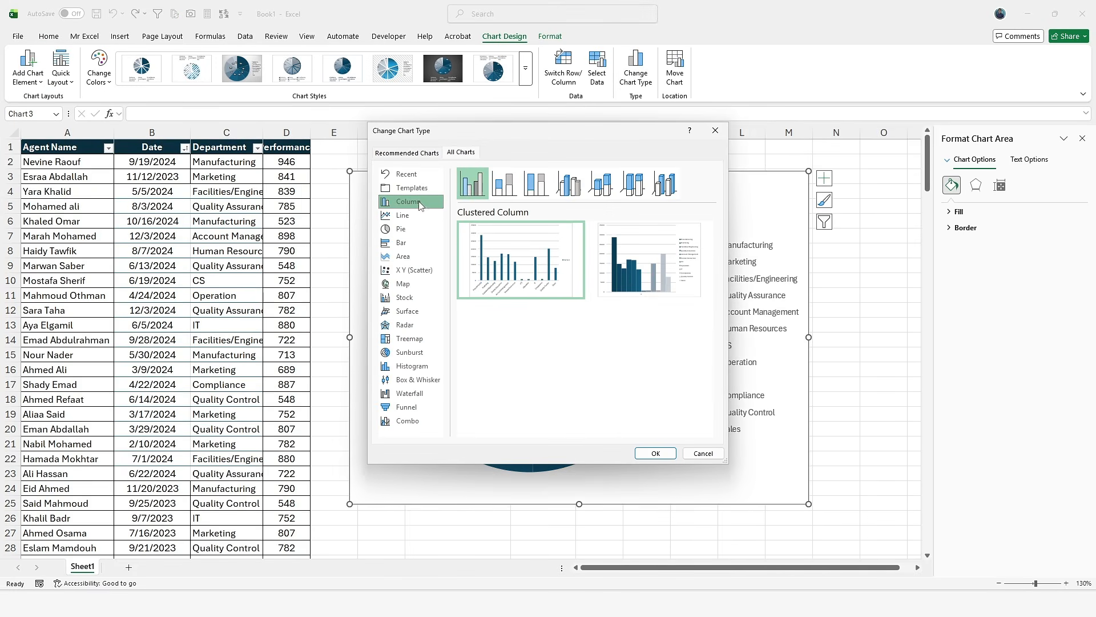
{"action": "left_click", "coordinate": [655, 453]}
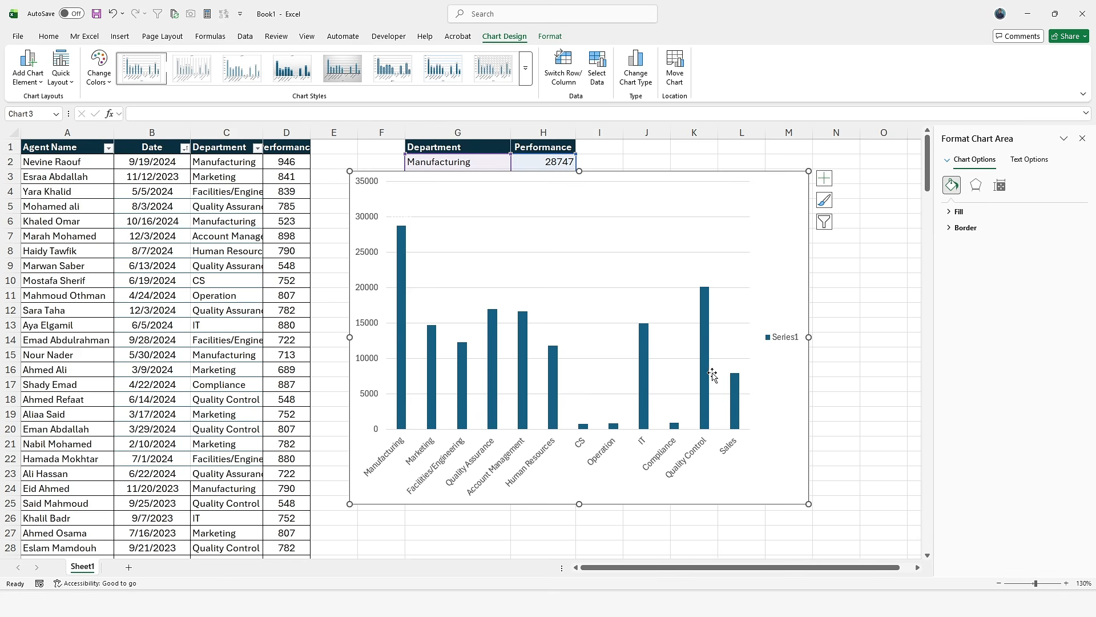
{"action": "key", "text": "ctrl+z"}
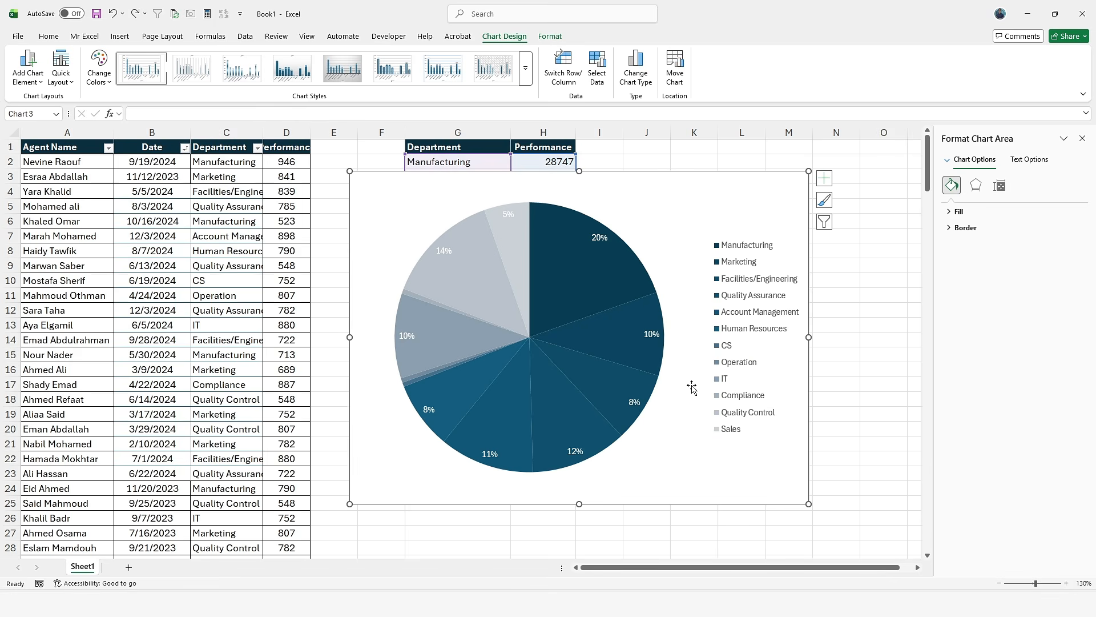
Move the pie chart over the agent table and limit its data range to rows 2 through 5, Manufacturing to Quality Assurance.
{"action": "left_click_drag", "start_coordinate": [669, 181], "coordinate": [318, 252]}
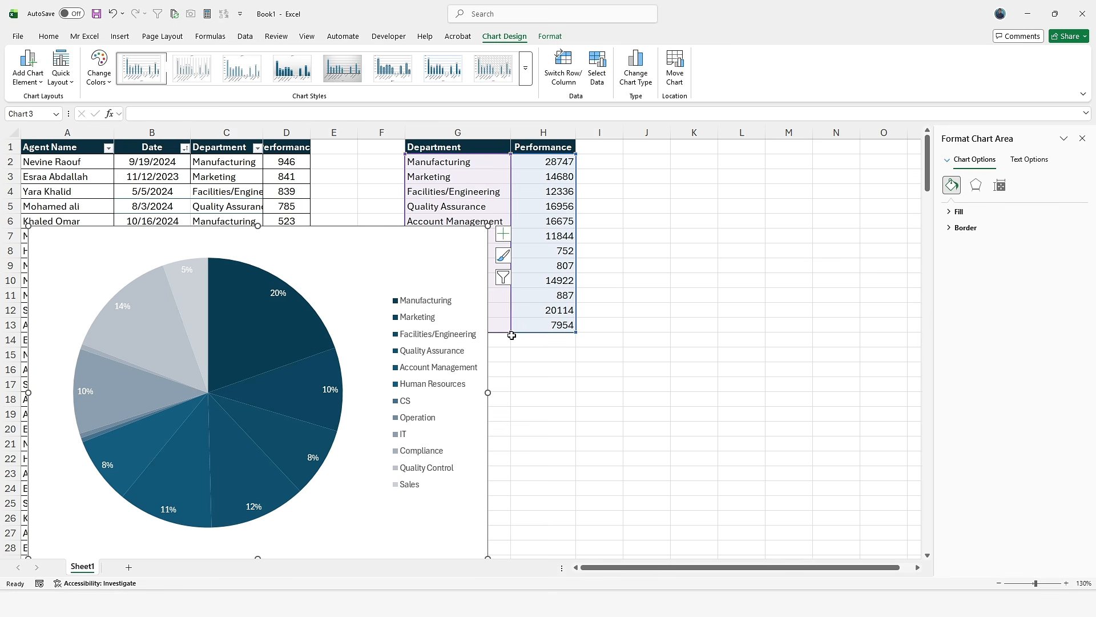
{"action": "left_click_drag", "start_coordinate": [509, 332], "coordinate": [512, 184]}
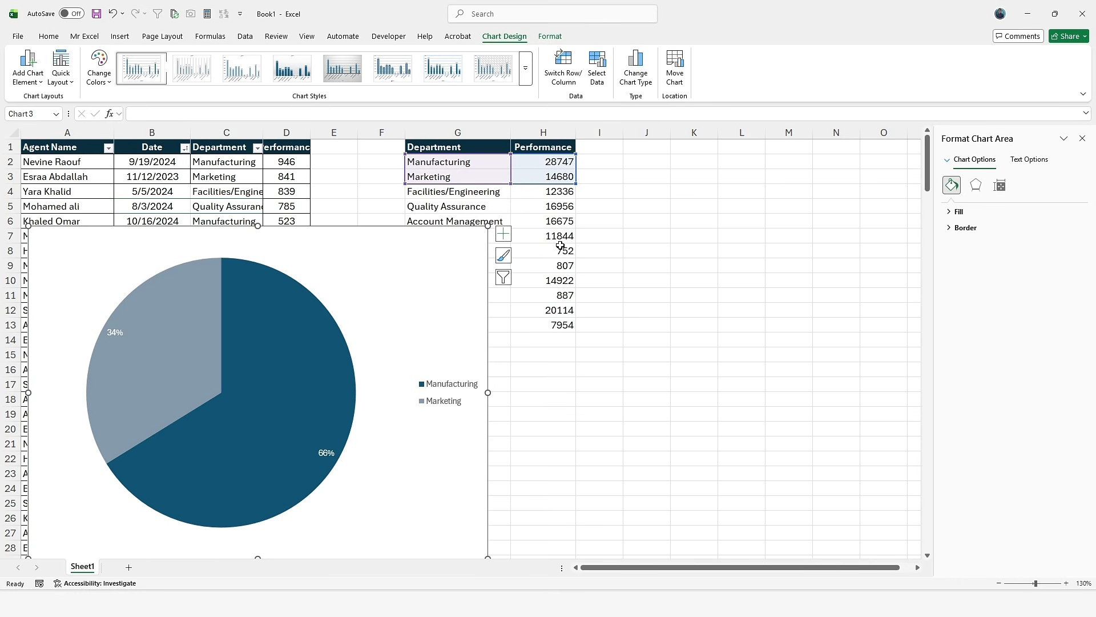
{"action": "left_click_drag", "start_coordinate": [483, 229], "coordinate": [446, 177]}
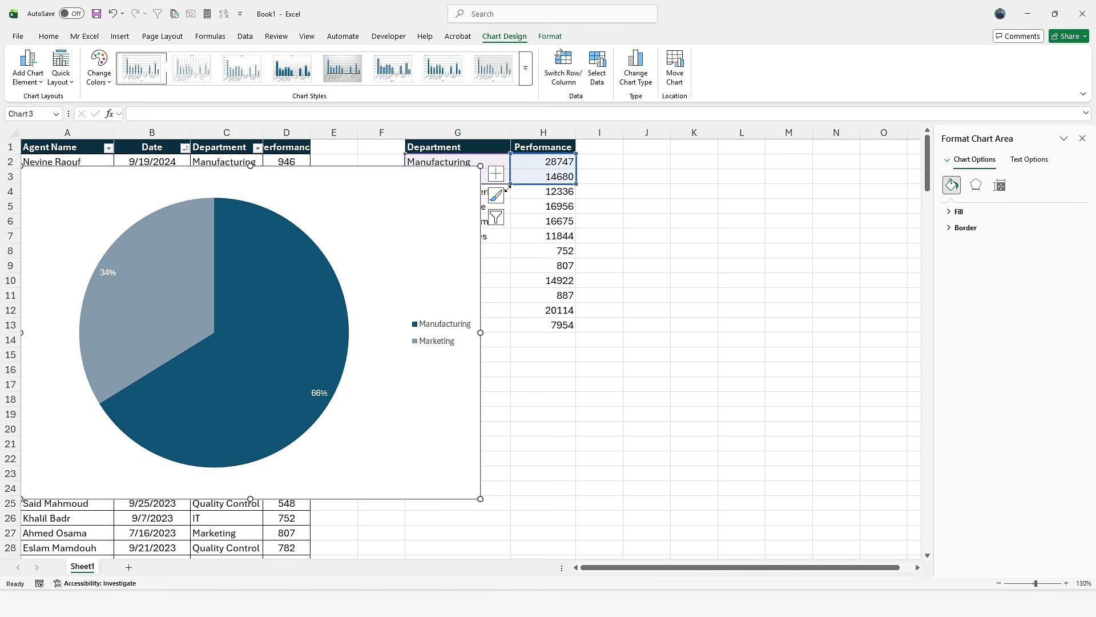
{"action": "left_click_drag", "start_coordinate": [508, 188], "coordinate": [507, 212]}
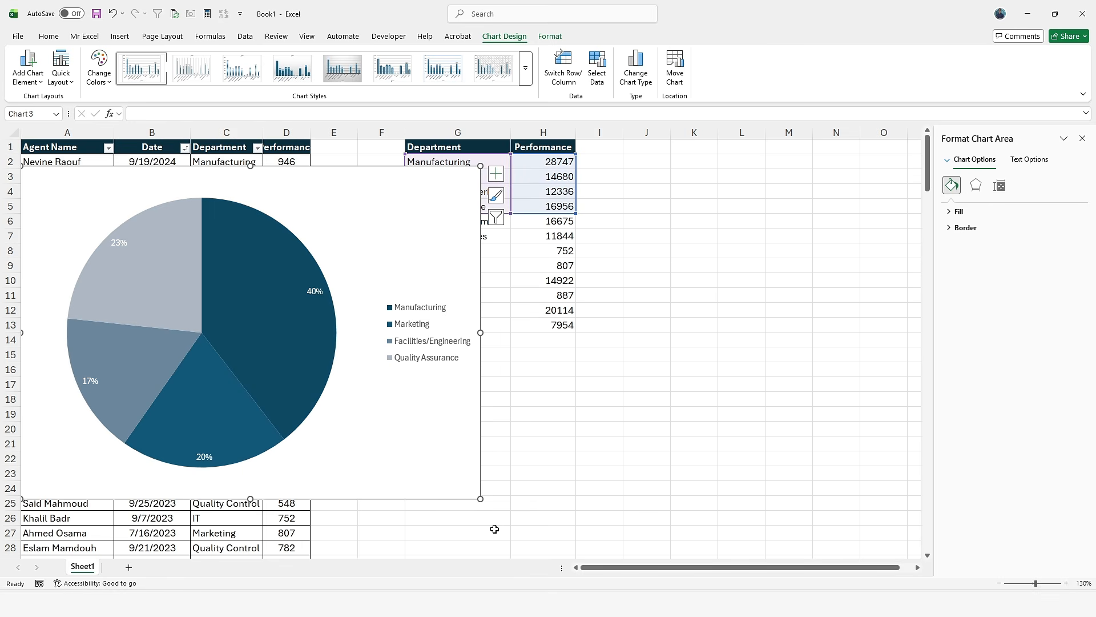
Try changing the four-department pie chart to a clustered column chart, and undo the change.
{"action": "left_click", "coordinate": [597, 68]}
{"action": "key", "text": "Return"}
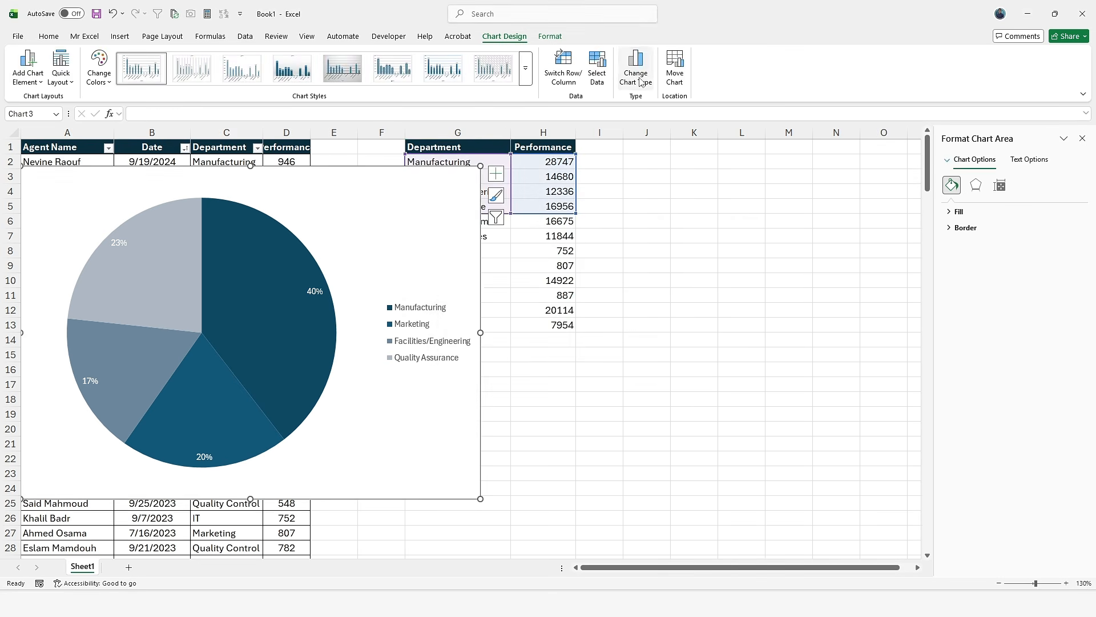
{"action": "left_click", "coordinate": [635, 69]}
{"action": "left_click", "coordinate": [408, 202]}
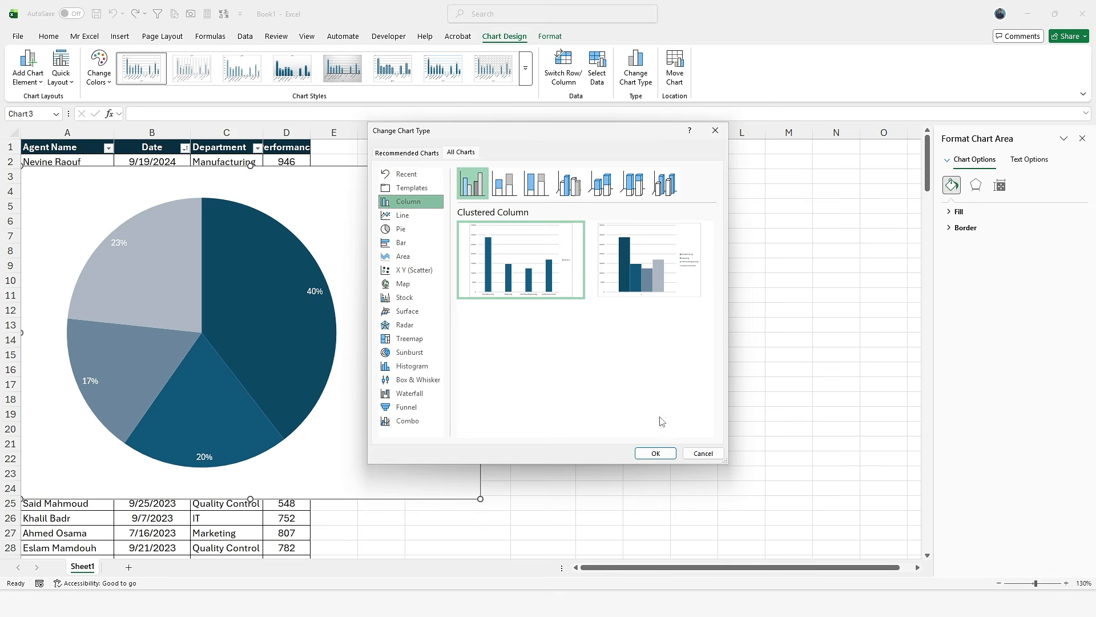
{"action": "left_click", "coordinate": [656, 453]}
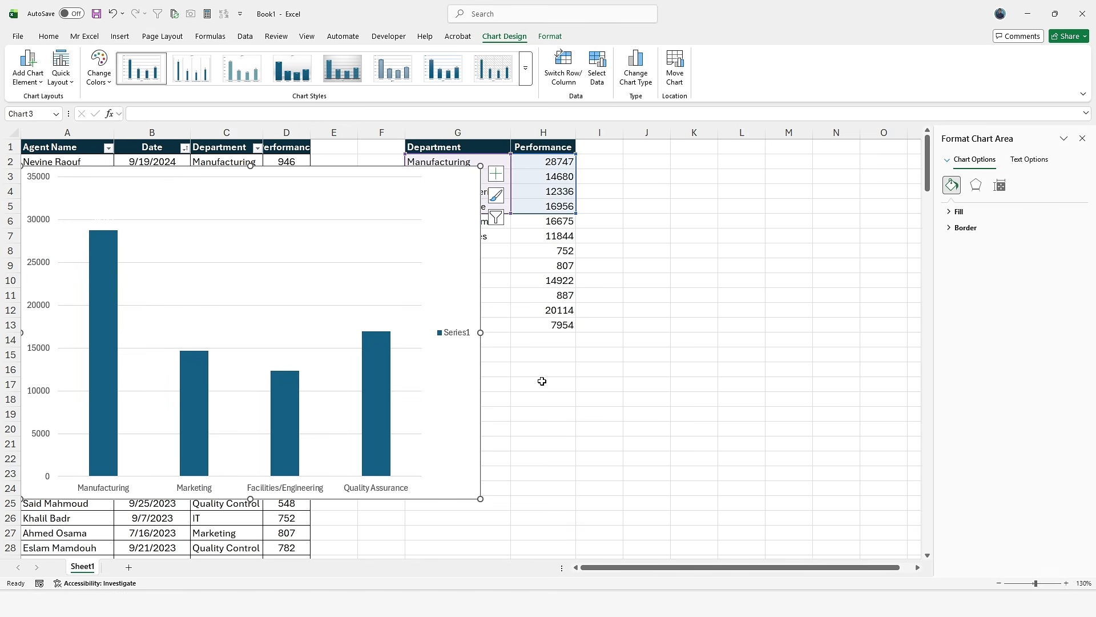
{"action": "left_click", "coordinate": [460, 334]}
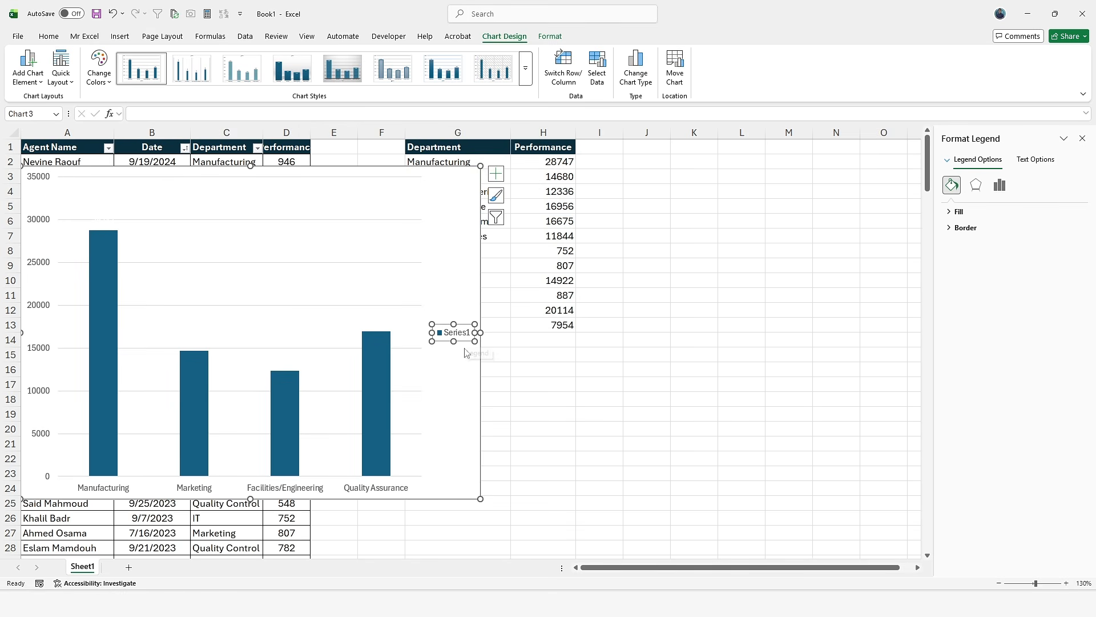
{"action": "left_click", "coordinate": [575, 367]}
{"action": "key", "text": "ctrl+z"}
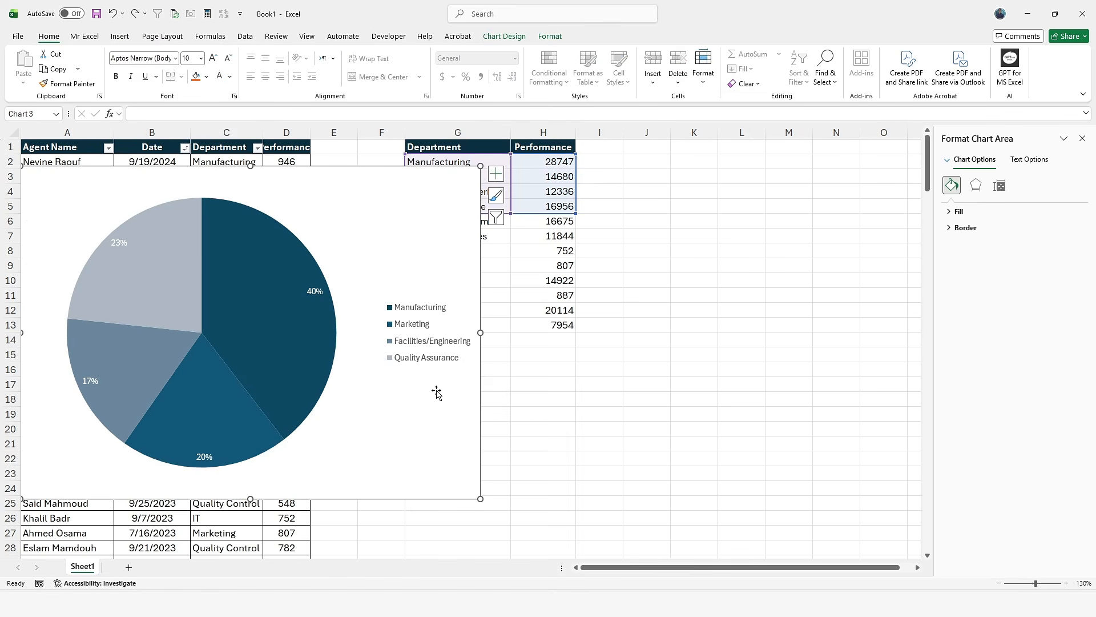
Limit the pie chart's data range to Manufacturing and Marketing in rows 2 and 3, and place the chart below the summary's first rows.
{"action": "left_click_drag", "start_coordinate": [470, 493], "coordinate": [715, 490]}
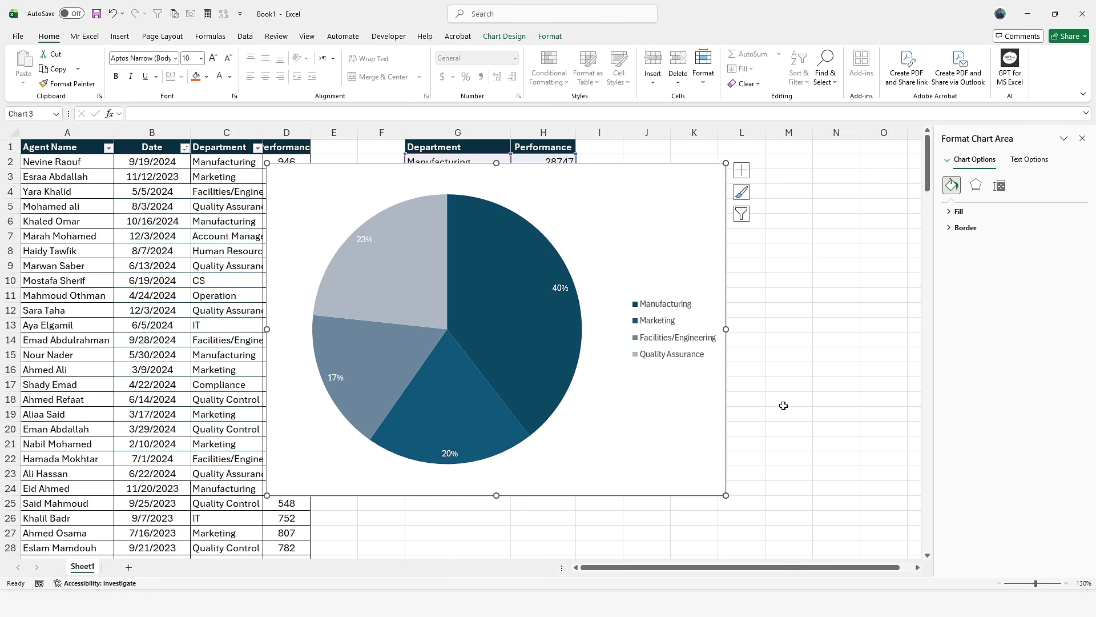
{"action": "left_click", "coordinate": [543, 337]}
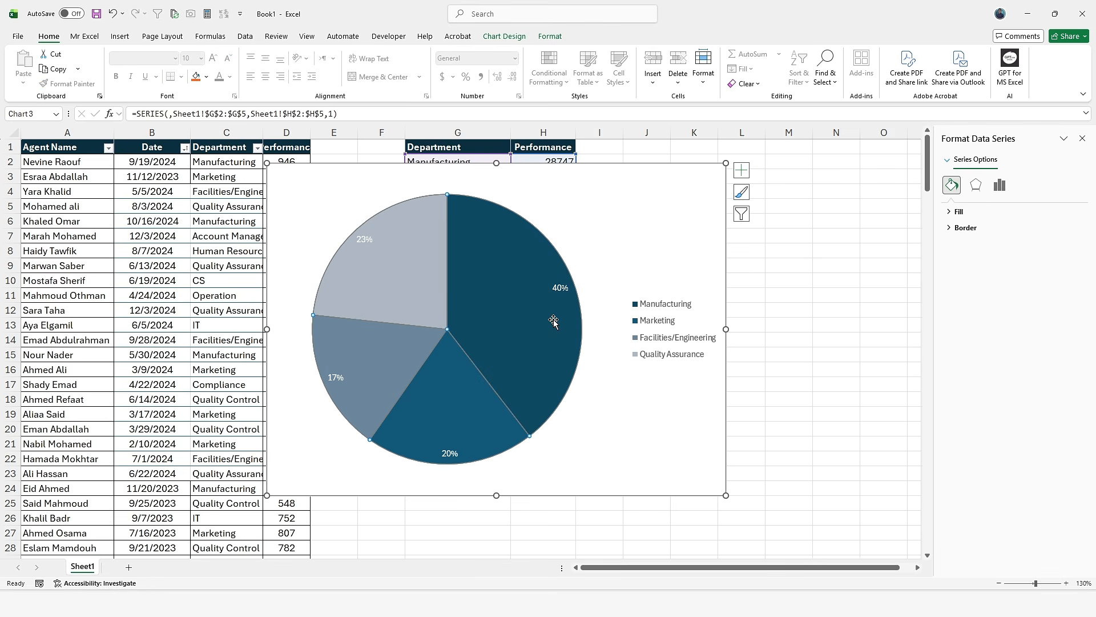
{"action": "left_click", "coordinate": [484, 341]}
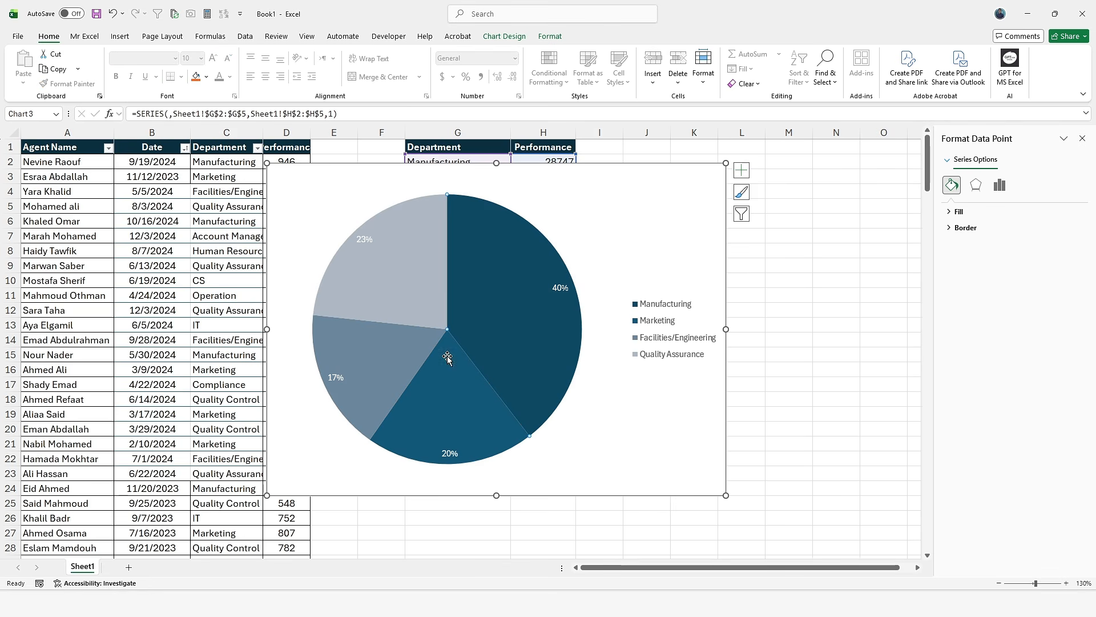
{"action": "left_click", "coordinate": [1002, 186]}
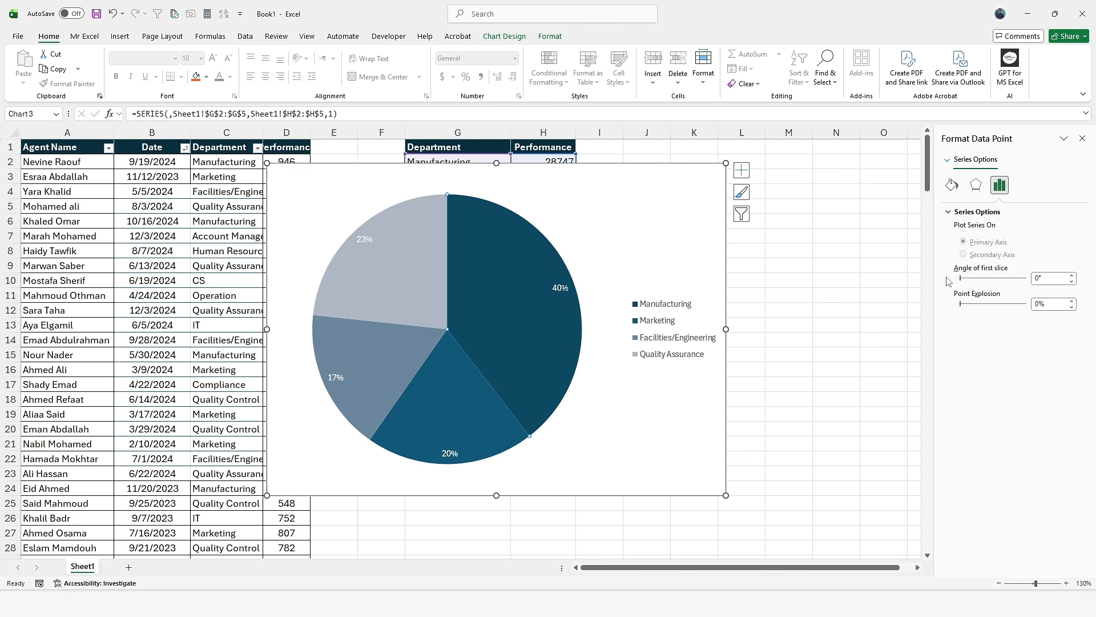
{"action": "left_click_drag", "start_coordinate": [638, 170], "coordinate": [510, 183]}
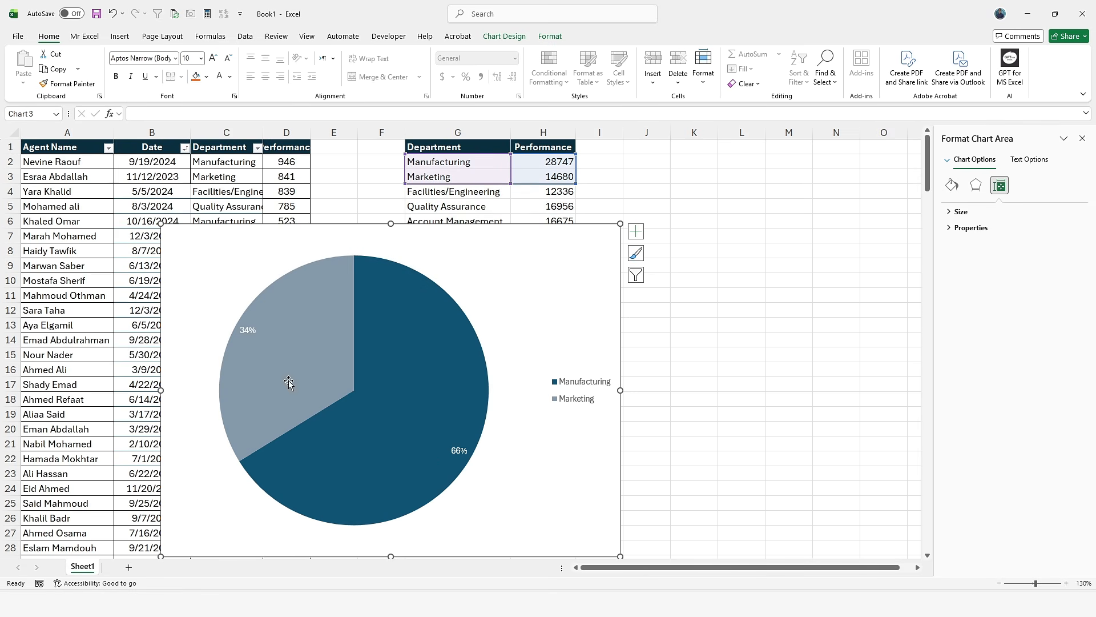
Fill the Manufacturing slice alone with the standard dark blue colour.
{"action": "left_click", "coordinate": [303, 378]}
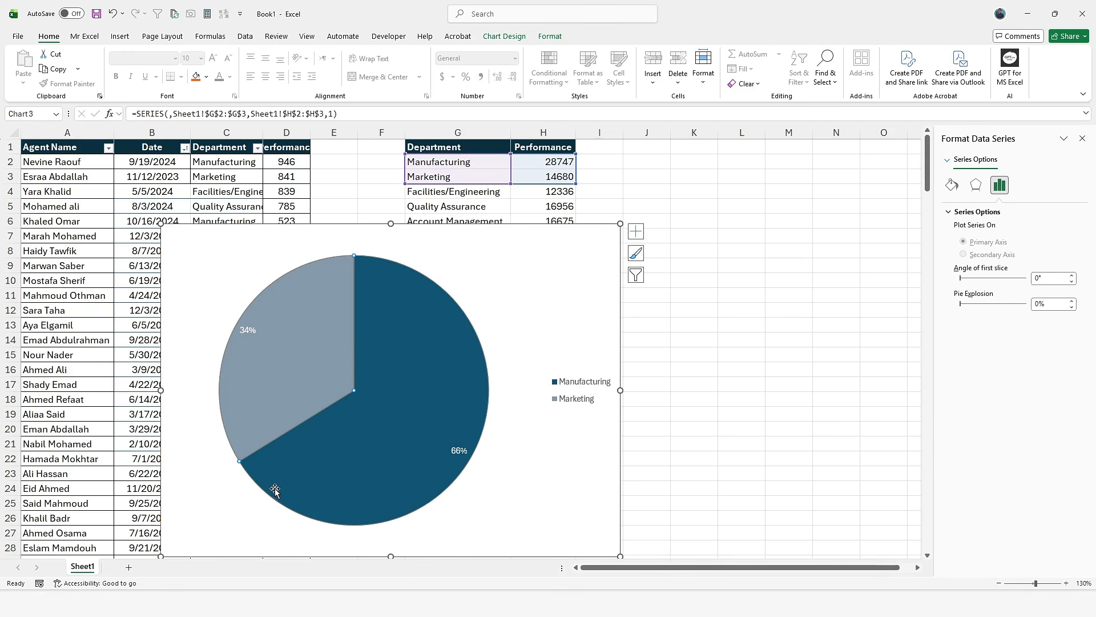
{"action": "left_click", "coordinate": [414, 360]}
{"action": "right_click", "coordinate": [414, 359]}
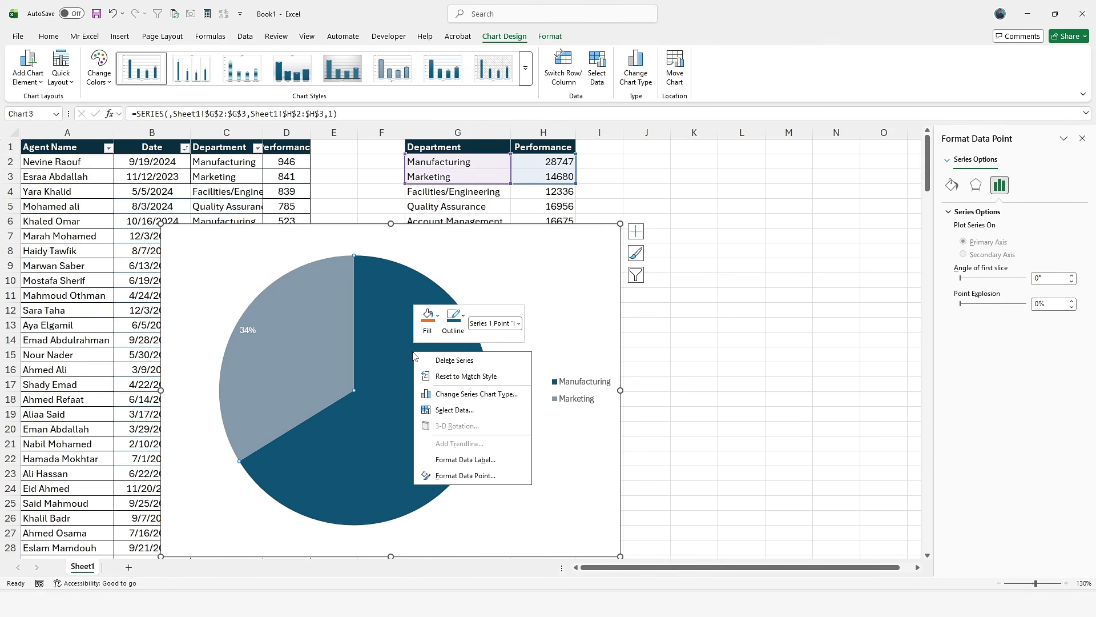
{"action": "left_click", "coordinate": [428, 320]}
{"action": "left_click", "coordinate": [553, 207]}
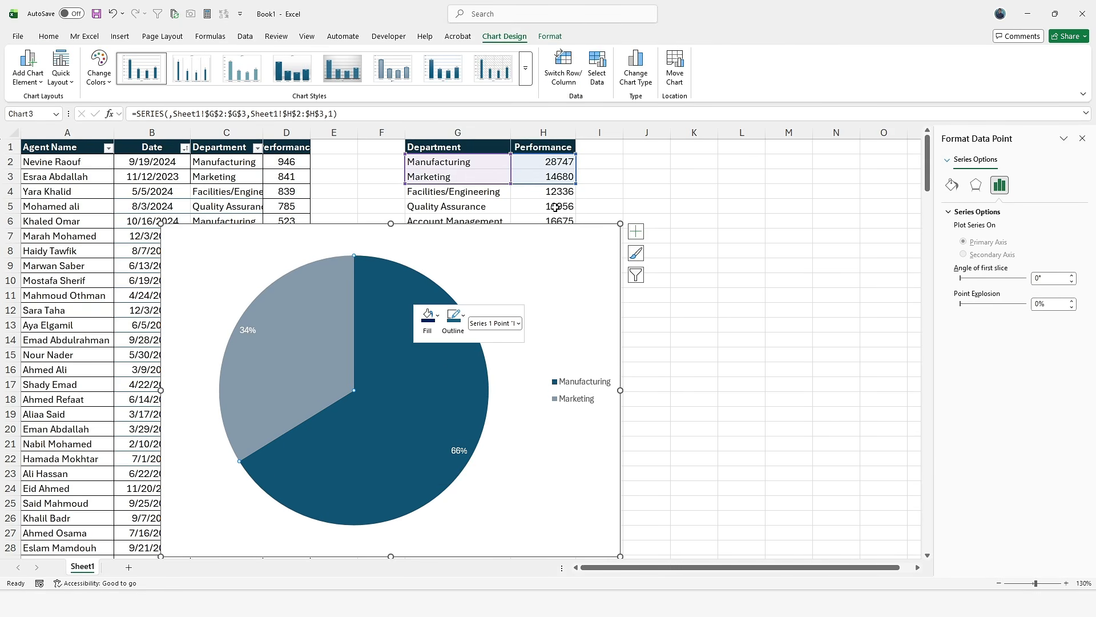
Fill the Marketing slice with the palest tint of the dark blue theme colour.
{"action": "right_click", "coordinate": [320, 343]}
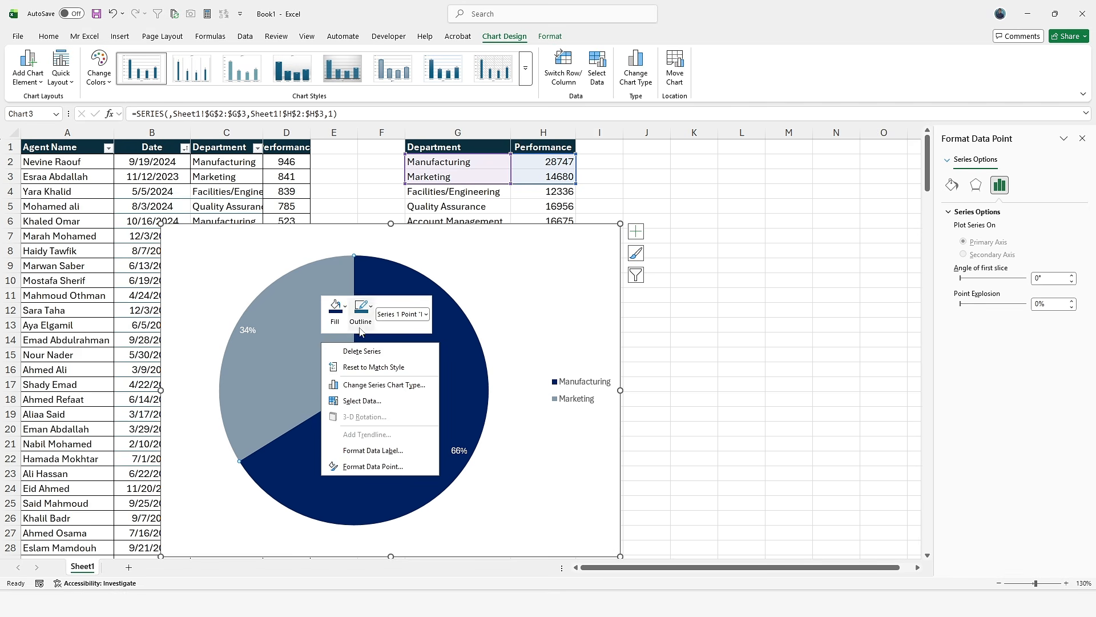
{"action": "left_click", "coordinate": [275, 371]}
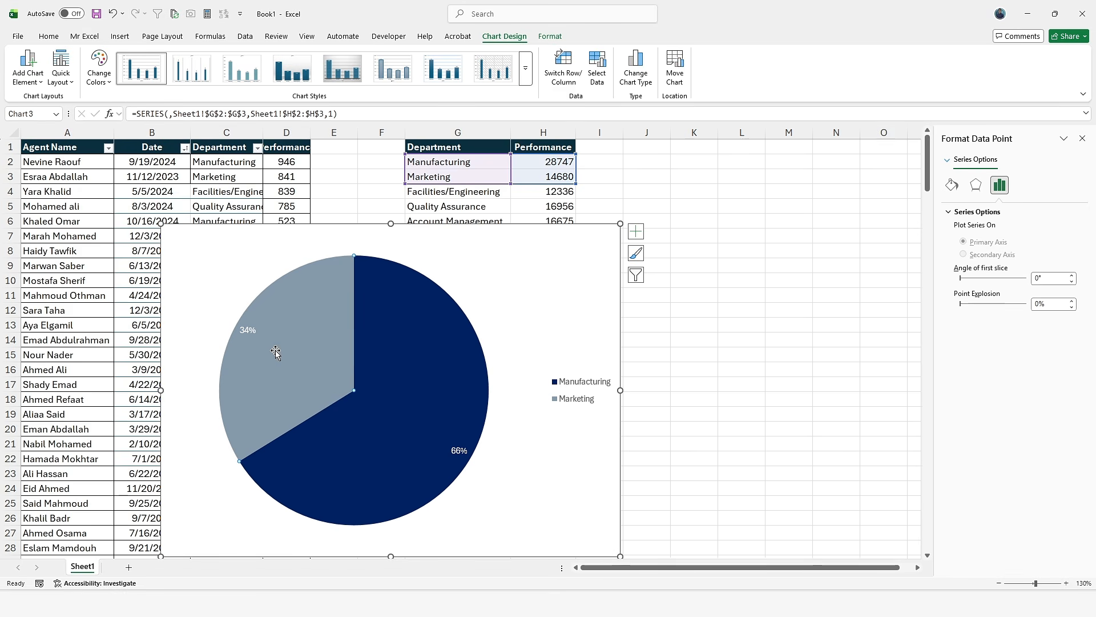
{"action": "right_click", "coordinate": [275, 352]}
{"action": "left_click", "coordinate": [297, 330]}
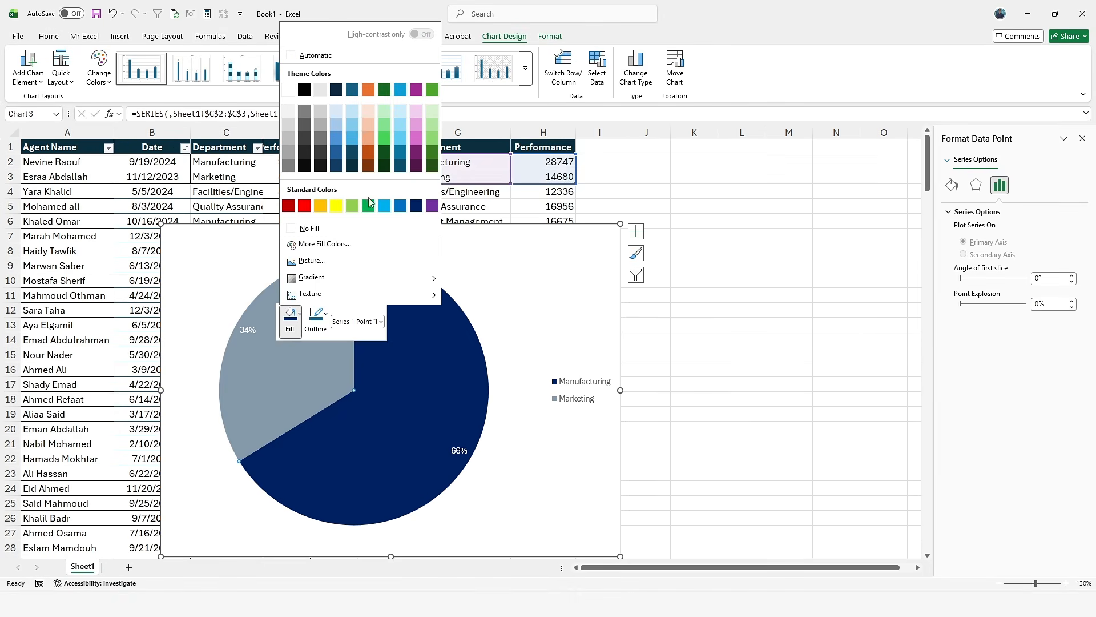
{"action": "left_click", "coordinate": [337, 111]}
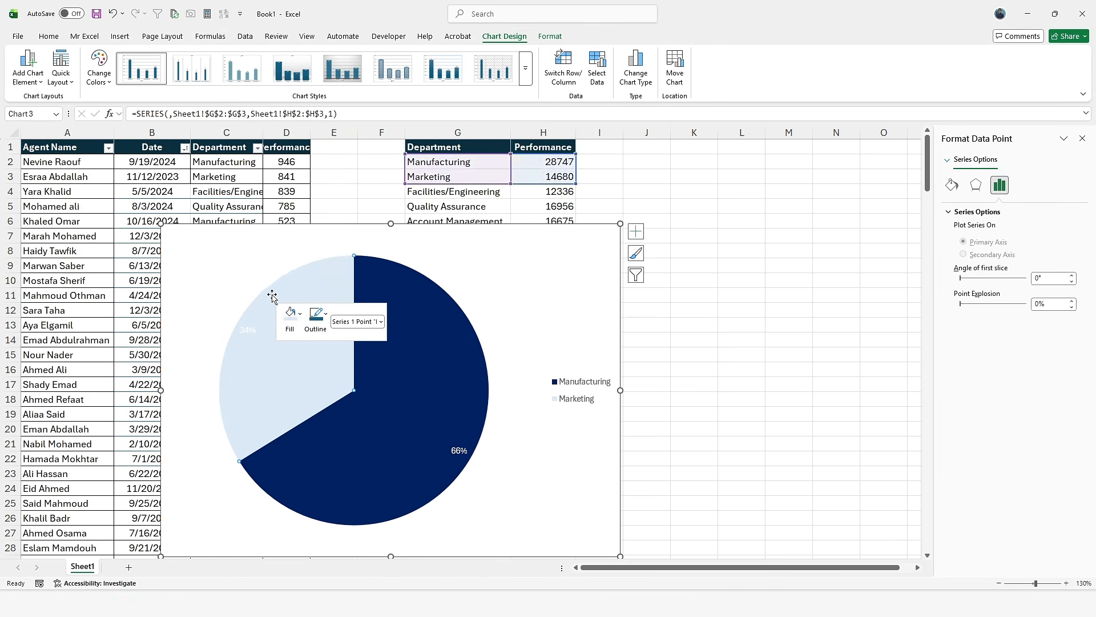
Increase the font size of the pie chart's percentage labels to 12.
{"action": "left_click", "coordinate": [250, 330]}
{"action": "left_click", "coordinate": [257, 339]}
{"action": "left_click", "coordinate": [255, 335]}
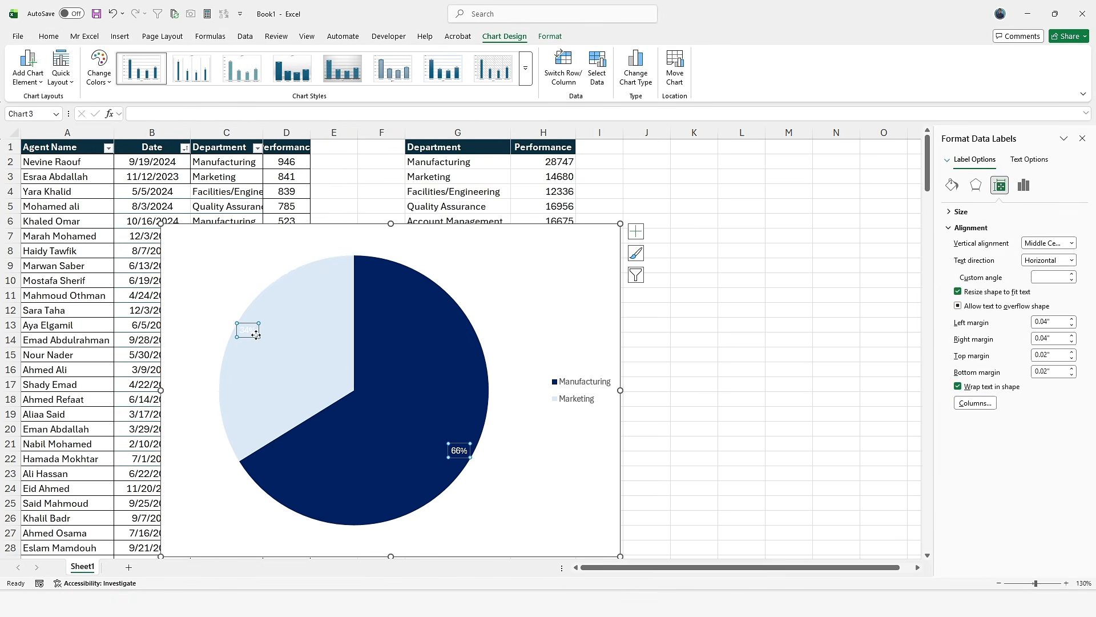
{"action": "left_click", "coordinate": [47, 38]}
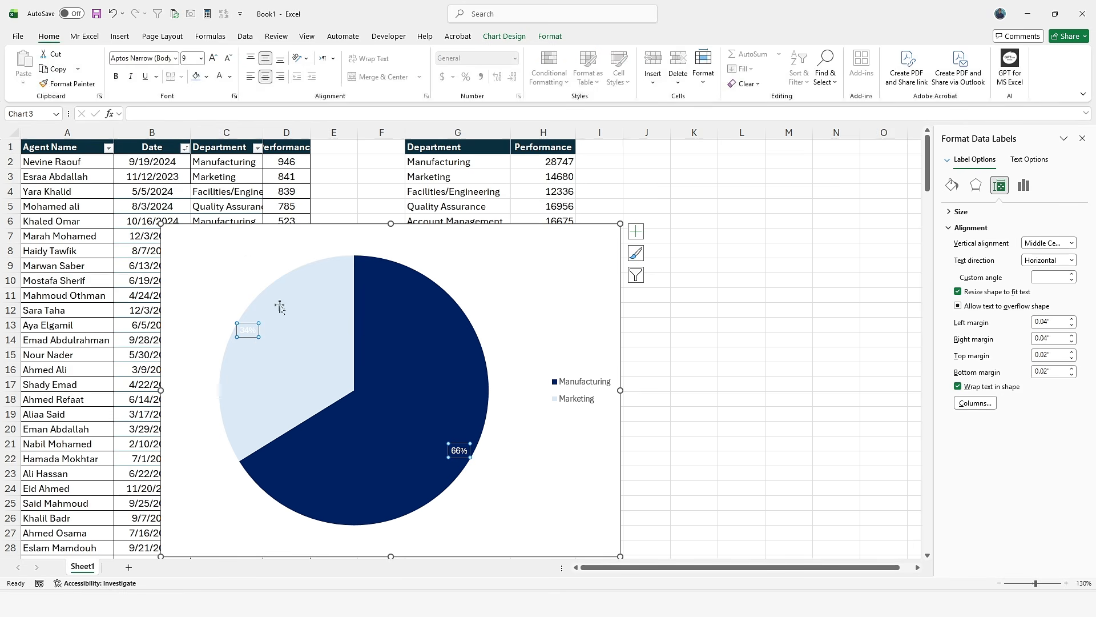
{"action": "left_click", "coordinate": [213, 58]}
{"action": "left_click", "coordinate": [213, 58]}
{"action": "left_click", "coordinate": [213, 58]}
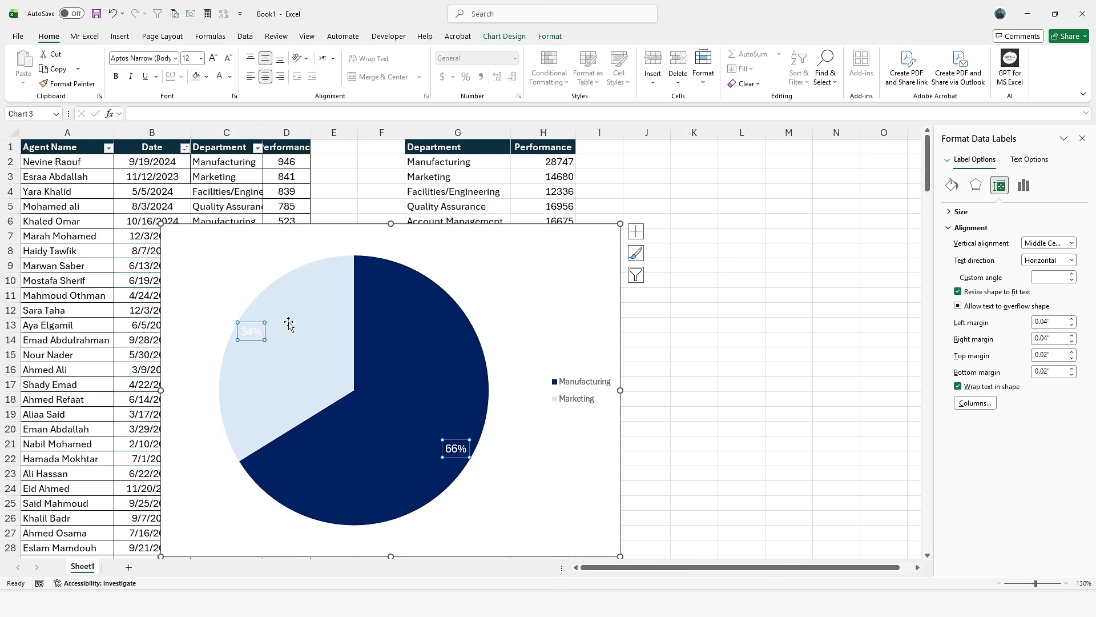
Fill the text of the Marketing slice's percentage label alone with black.
{"action": "left_click", "coordinate": [255, 329]}
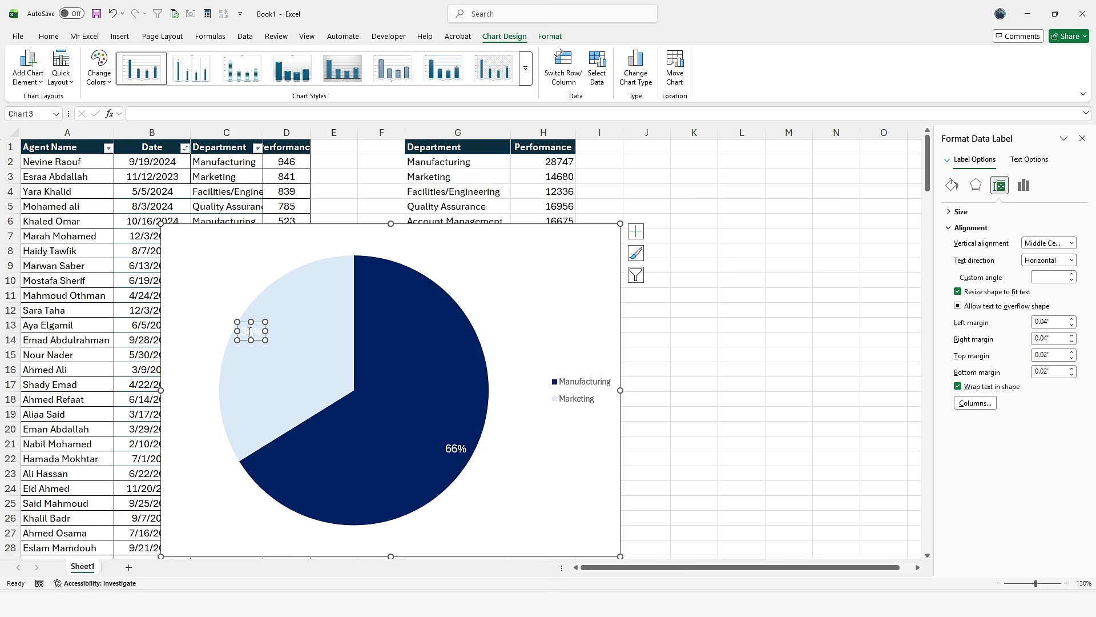
{"action": "left_click", "coordinate": [550, 36]}
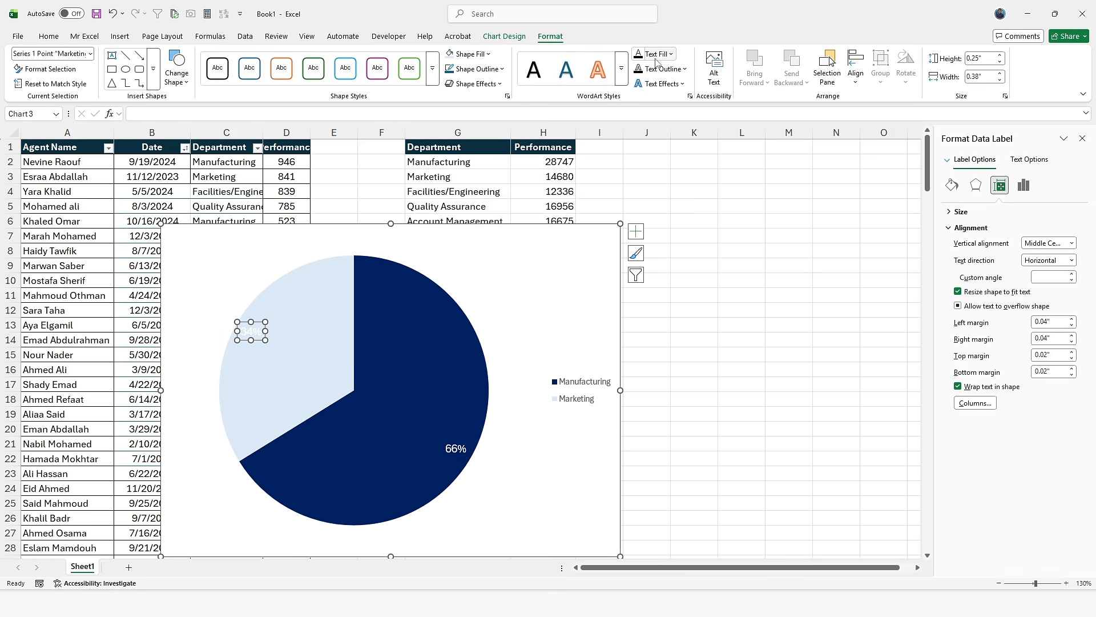
{"action": "left_click", "coordinate": [637, 55]}
{"action": "left_click", "coordinate": [519, 525]}
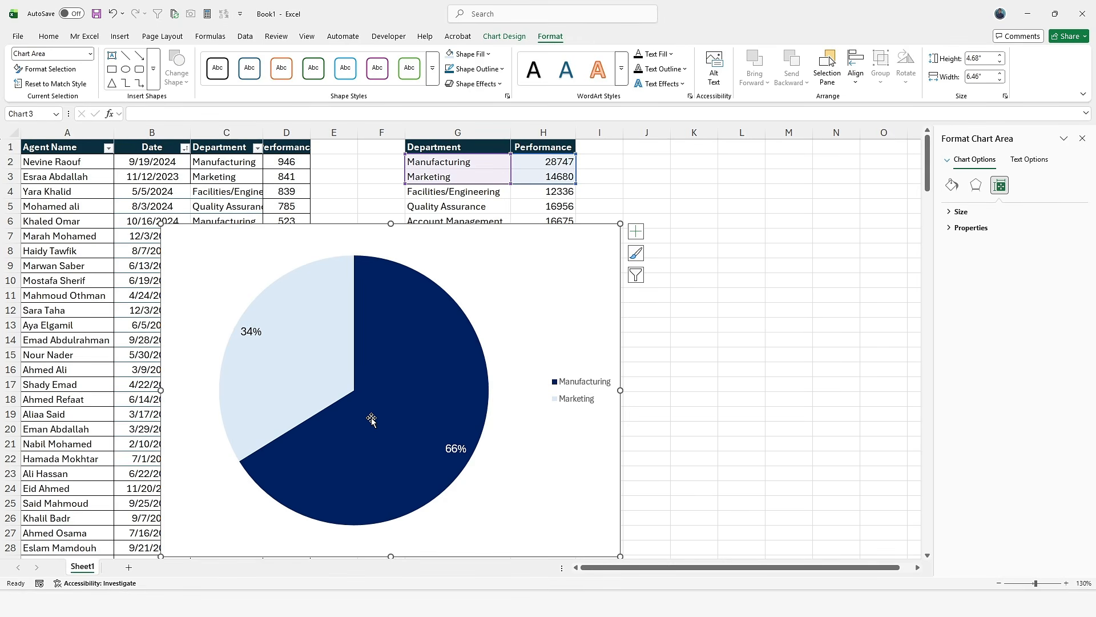
Set the angle of the pie series' first slice to 90°.
{"action": "left_click", "coordinate": [368, 442]}
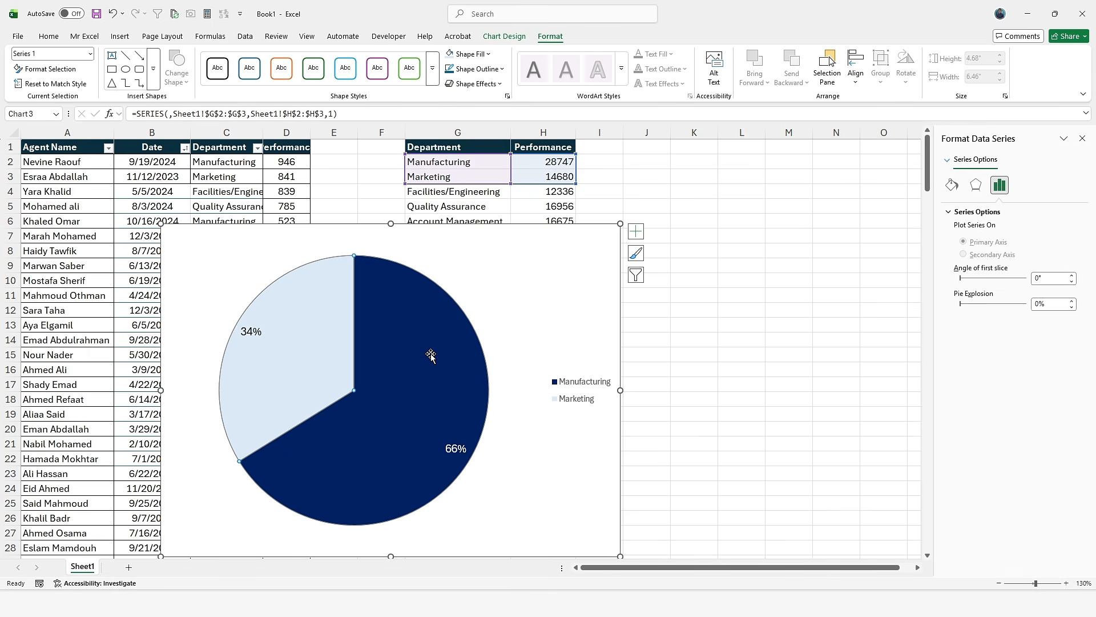
{"action": "right_click", "coordinate": [388, 339]}
{"action": "left_click", "coordinate": [451, 464]}
{"action": "left_click", "coordinate": [1036, 278]}
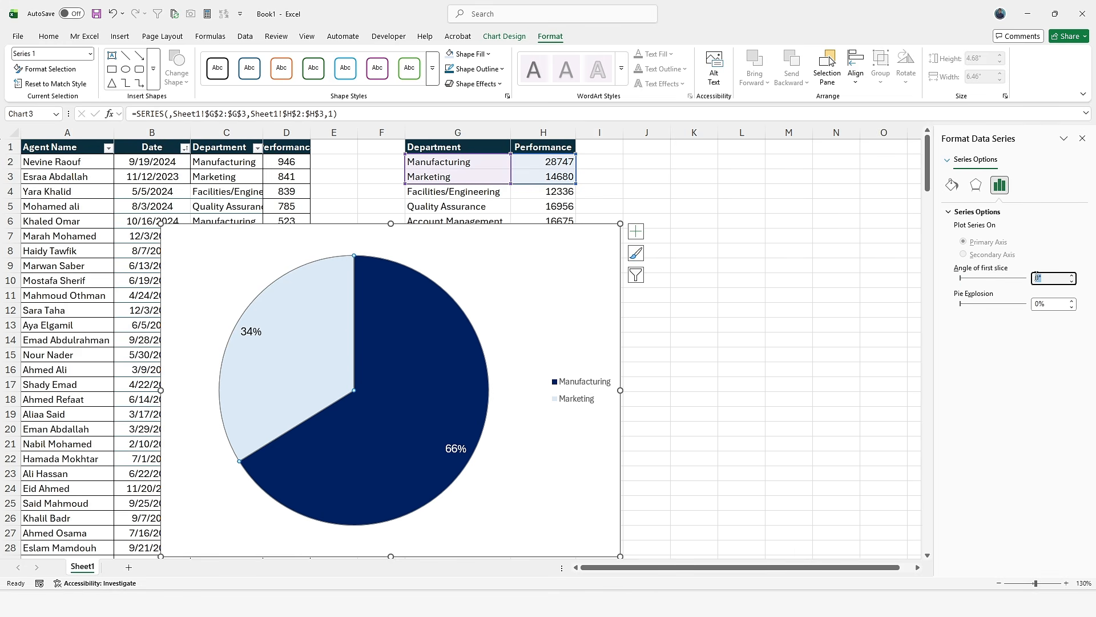
{"action": "key", "text": "Return"}
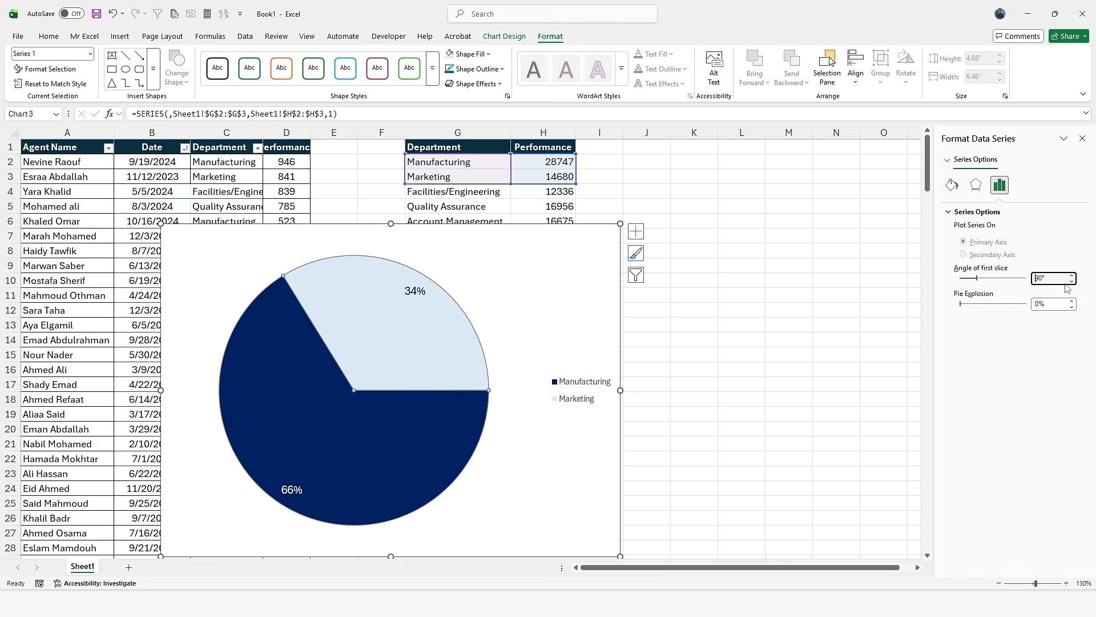
Try other rotation angles for the pie, such as 306° and 164°, and return the first slice's angle to 90°.
{"action": "left_click_drag", "start_coordinate": [977, 278], "coordinate": [1019, 279]}
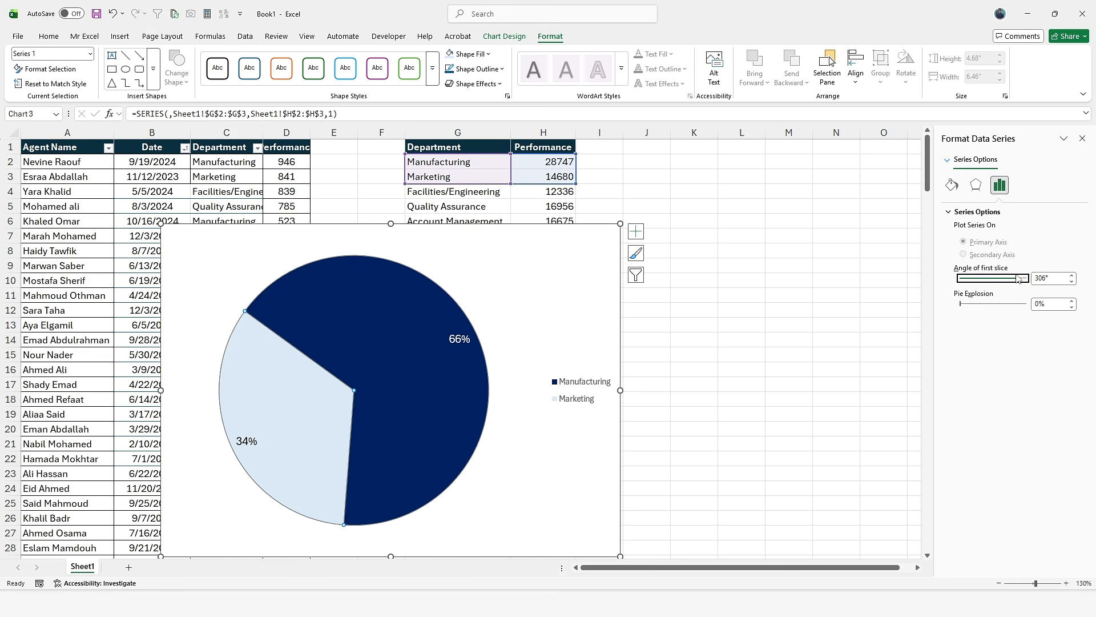
{"action": "left_click", "coordinate": [1005, 281]}
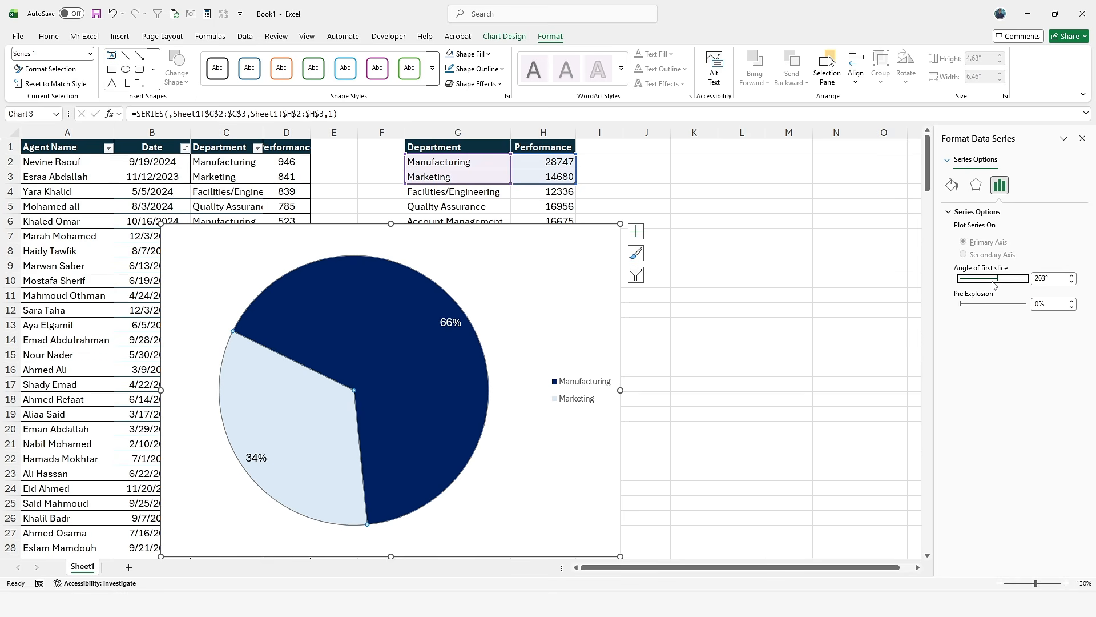
{"action": "left_click_drag", "start_coordinate": [993, 282], "coordinate": [990, 282]}
{"action": "left_click", "coordinate": [1055, 277]}
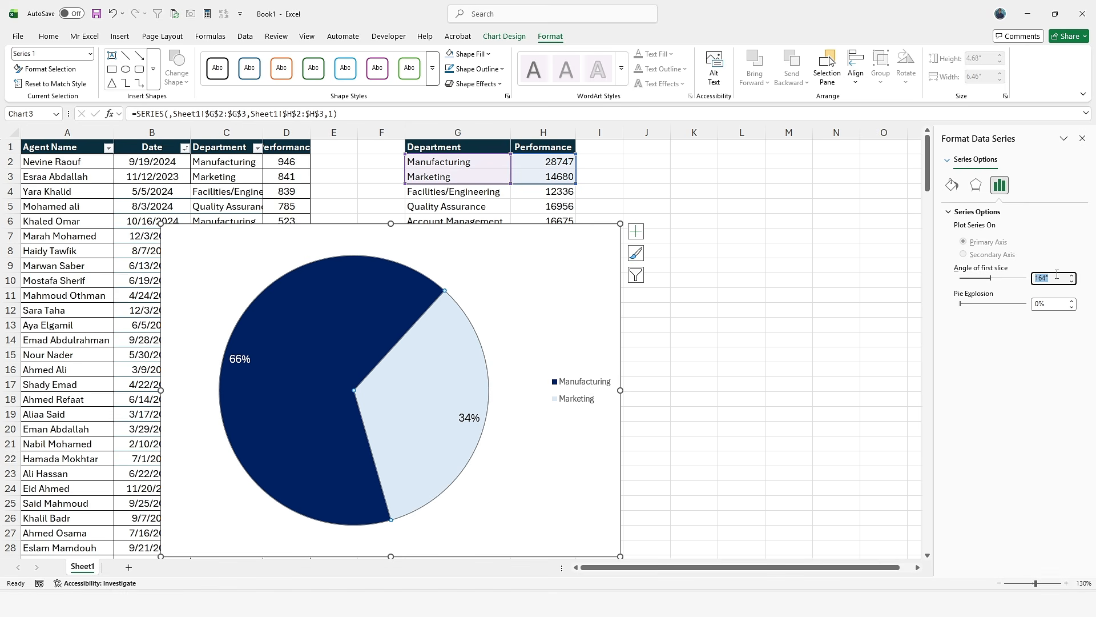
{"action": "type", "text": "90"}
{"action": "key", "text": "Return"}
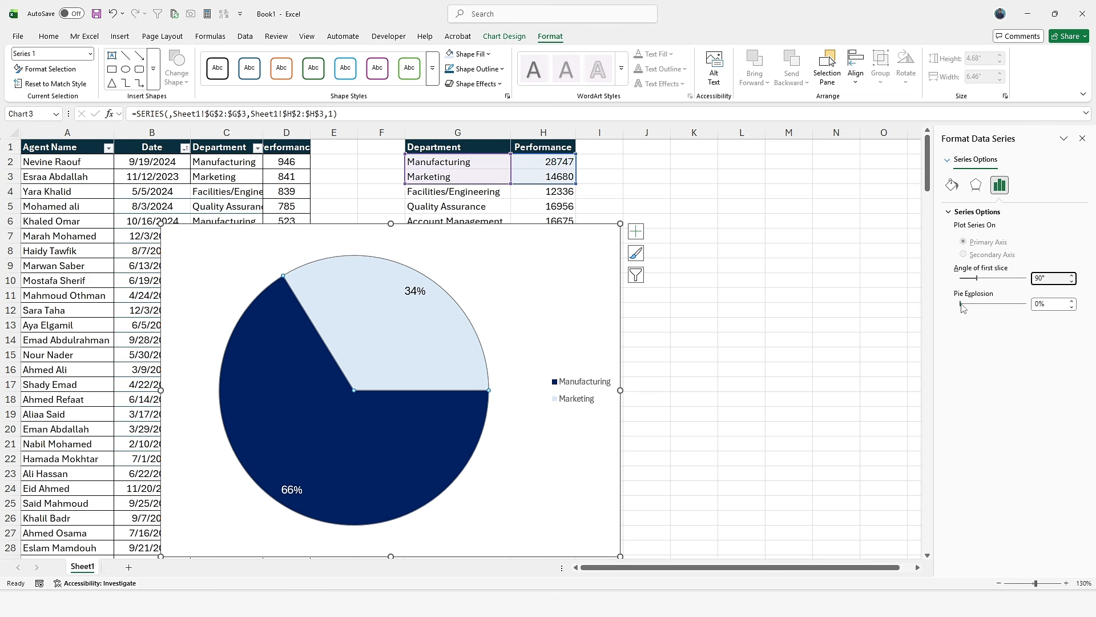
Separate the two slices by setting the whole series' pie explosion to 8%.
{"action": "mouse_move", "coordinate": [963, 305]}
{"action": "left_mouse_down"}
{"action": "mouse_move", "coordinate": [987, 307]}
{"action": "mouse_move", "coordinate": [963, 307]}
{"action": "left_mouse_up"}
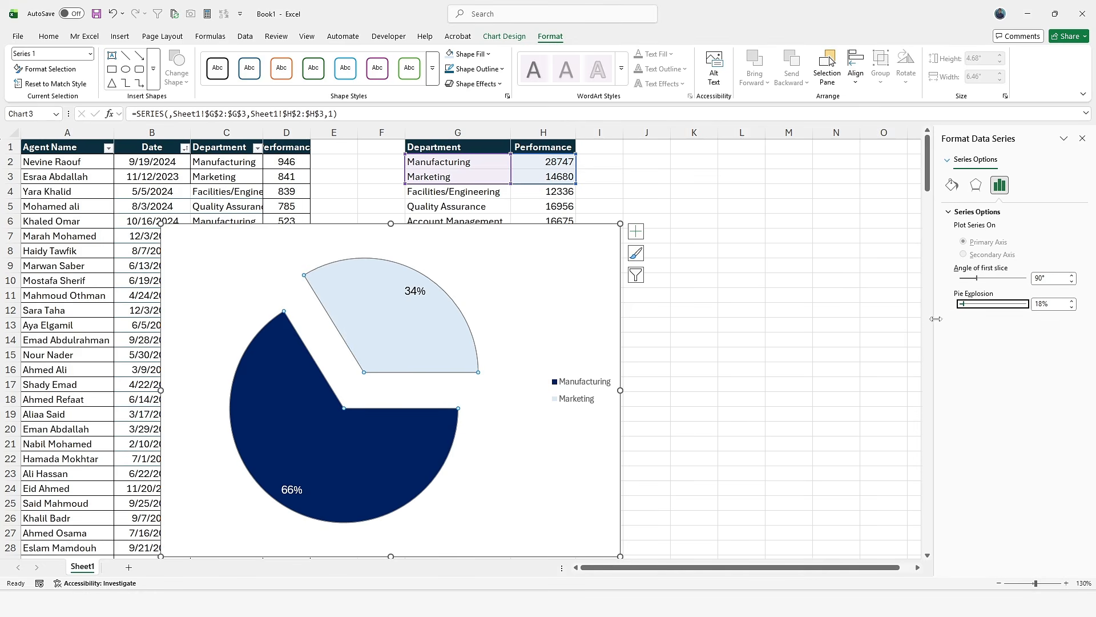
{"action": "left_click", "coordinate": [963, 308]}
{"action": "left_click", "coordinate": [577, 347]}
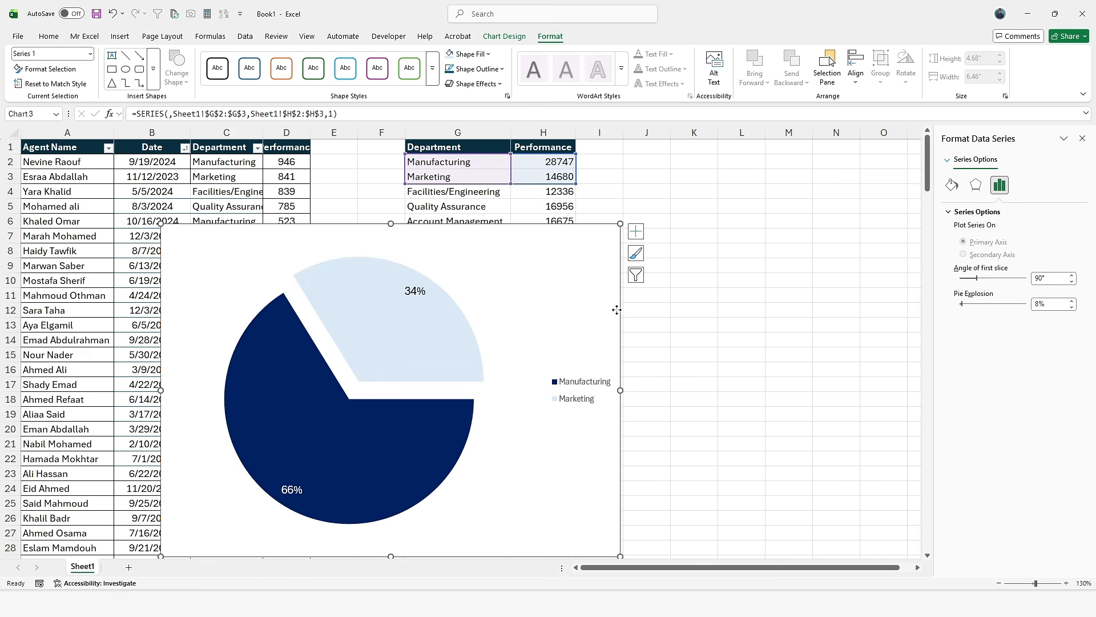
{"action": "left_click", "coordinate": [742, 444]}
{"action": "left_click", "coordinate": [462, 377]}
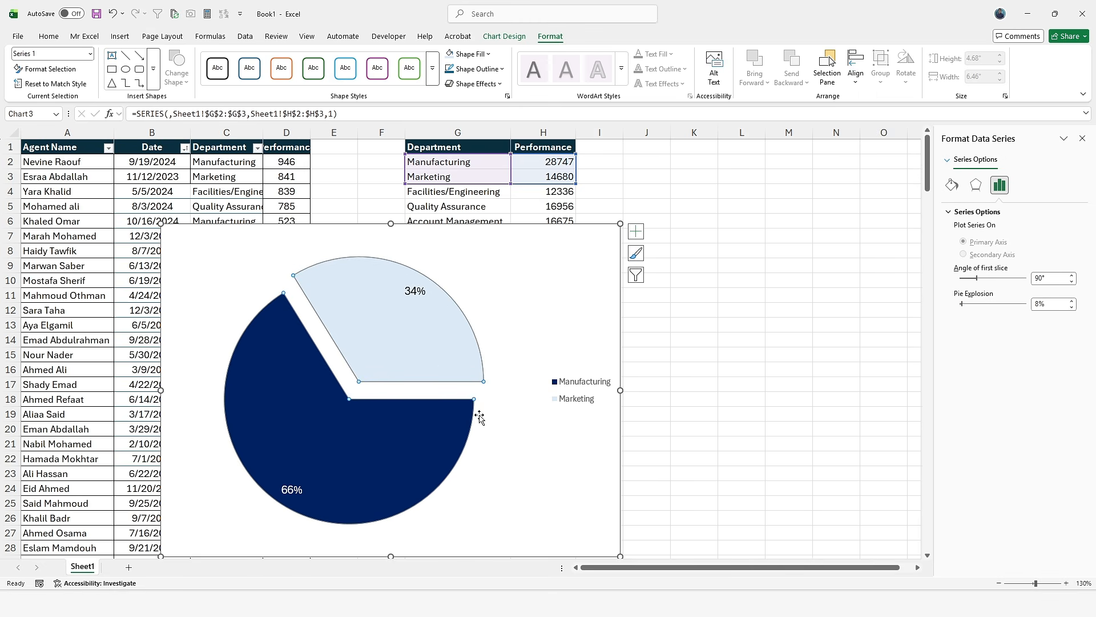
{"action": "left_click", "coordinate": [370, 476]}
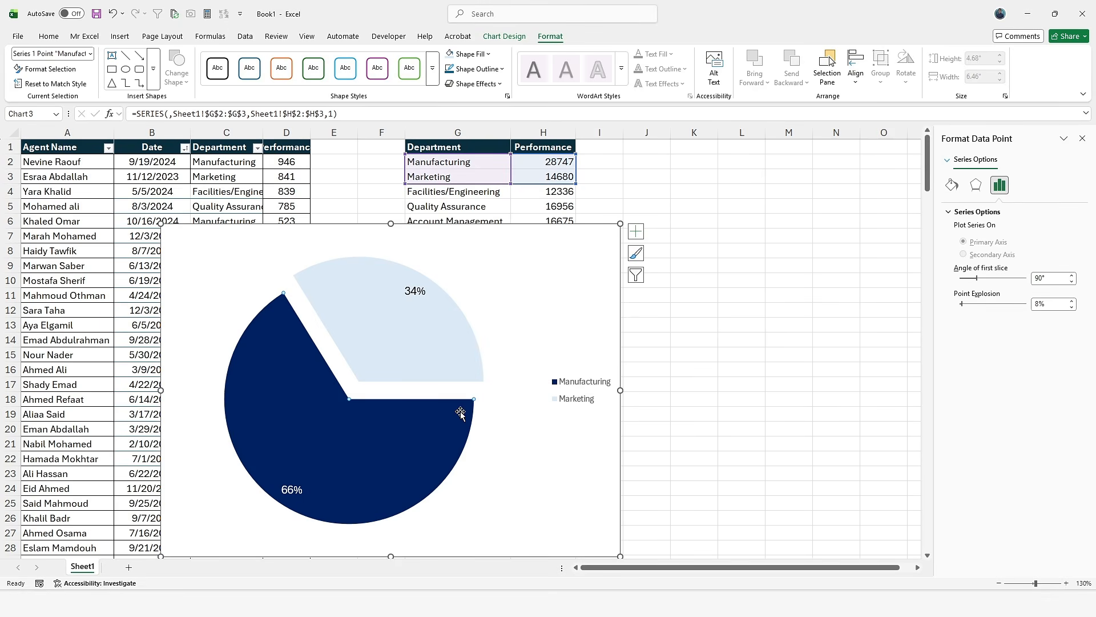
{"action": "left_click", "coordinate": [286, 305]}
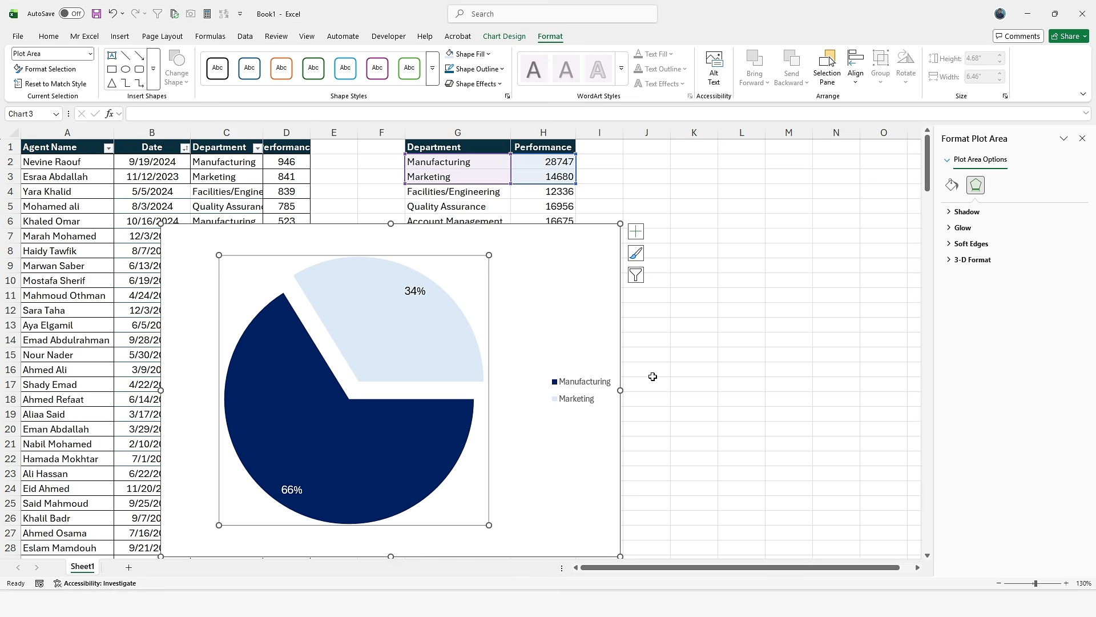
{"action": "left_click", "coordinate": [479, 382]}
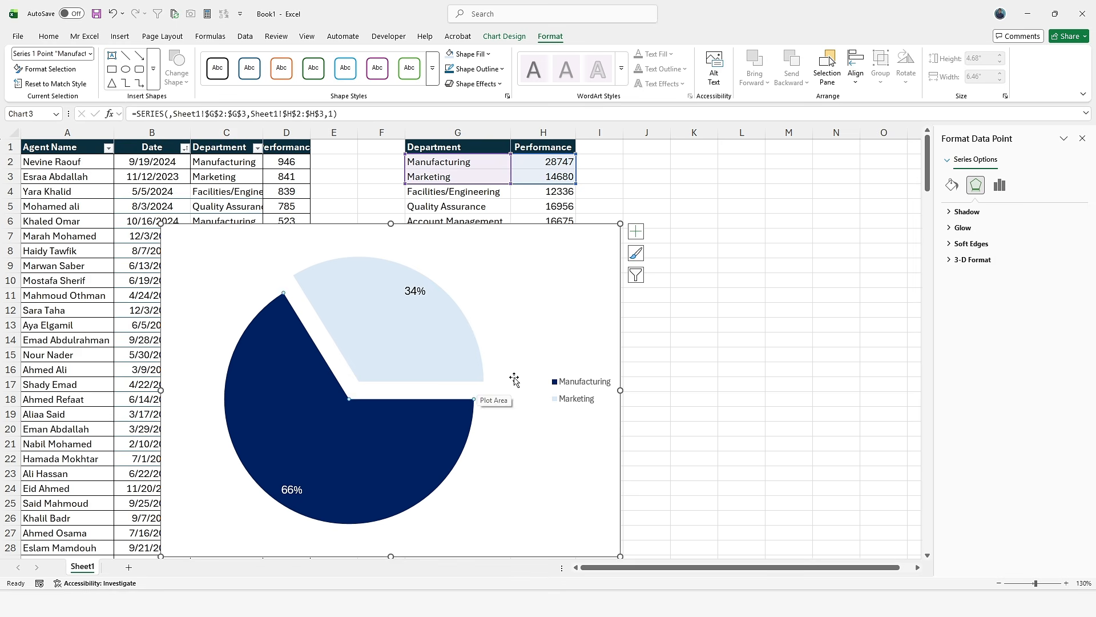
{"action": "left_click", "coordinate": [508, 376]}
{"action": "key", "text": "ctrl+z"}
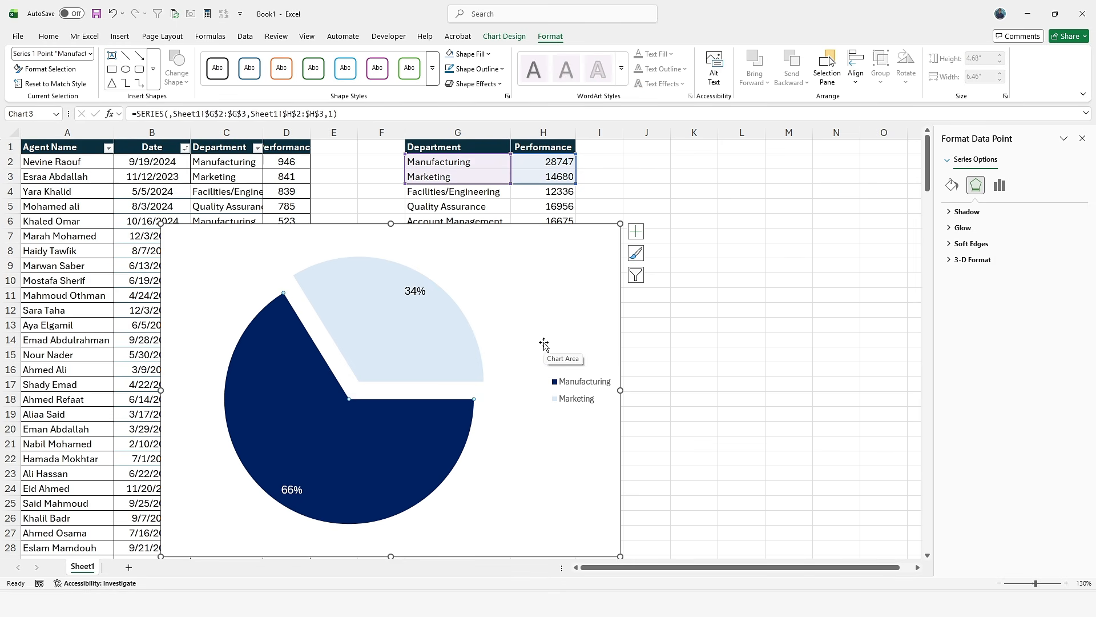
{"action": "key", "text": "ctrl+y"}
{"action": "key", "text": "ctrl+y"}
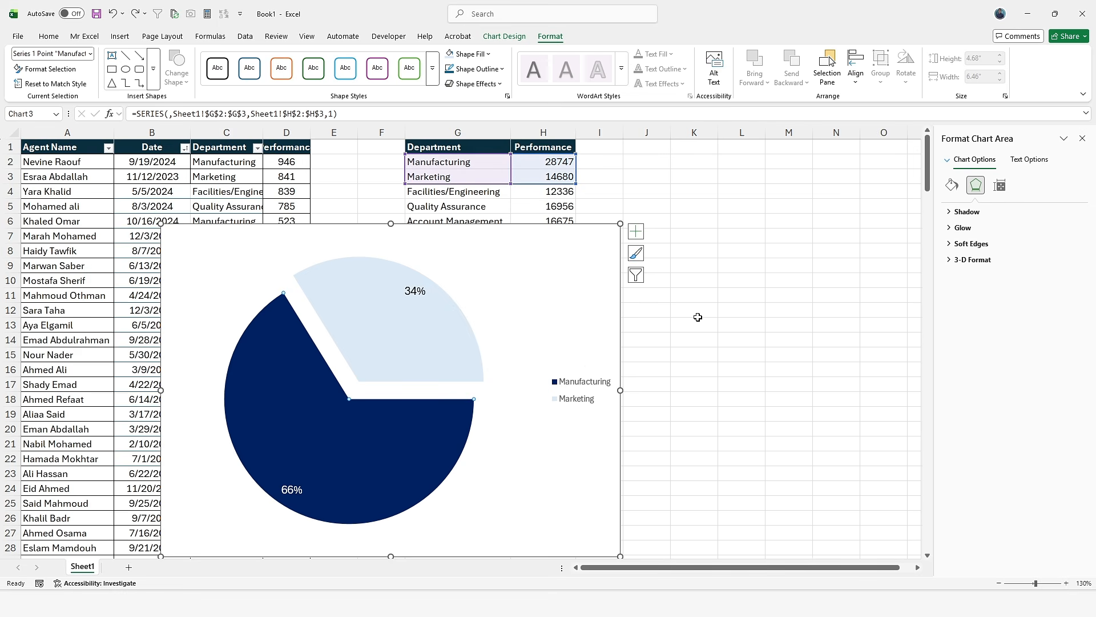
{"action": "key", "text": "ctrl"}
Set the point explosion of the Marketing slice alone to 0%.
{"action": "right_click", "coordinate": [421, 347]}
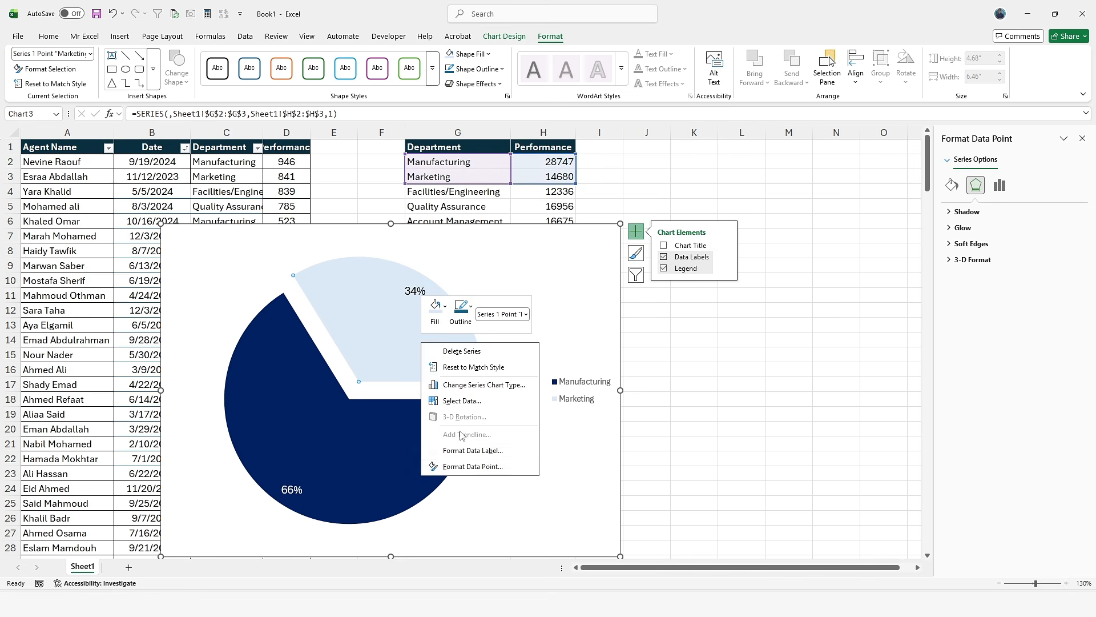
{"action": "left_click", "coordinate": [452, 469]}
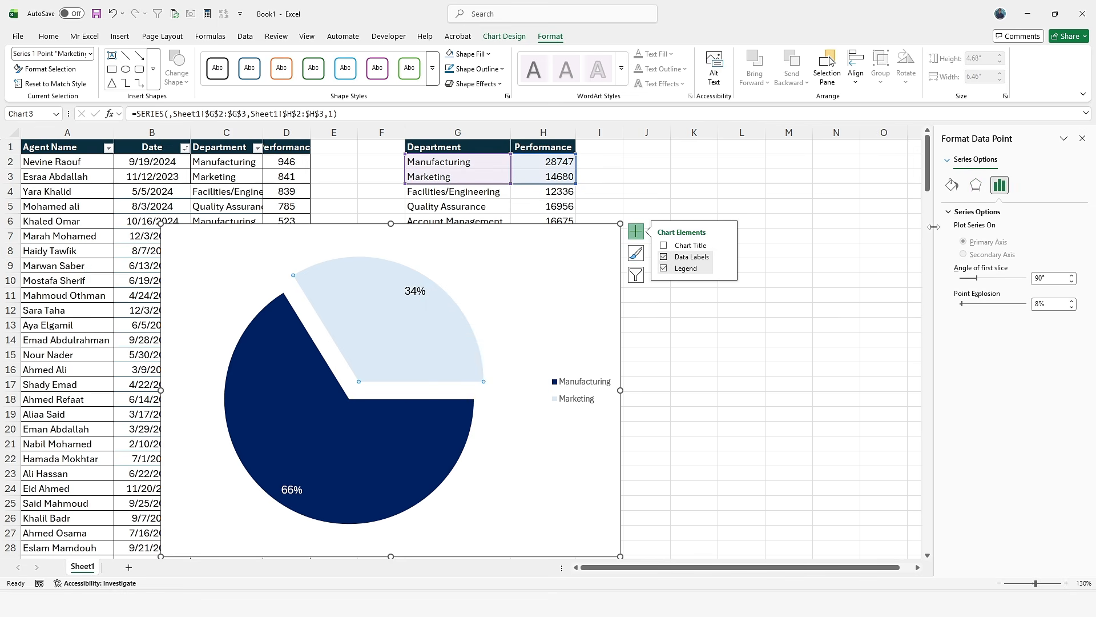
{"action": "left_click", "coordinate": [968, 304]}
{"action": "left_click_drag", "start_coordinate": [963, 304], "coordinate": [959, 304]}
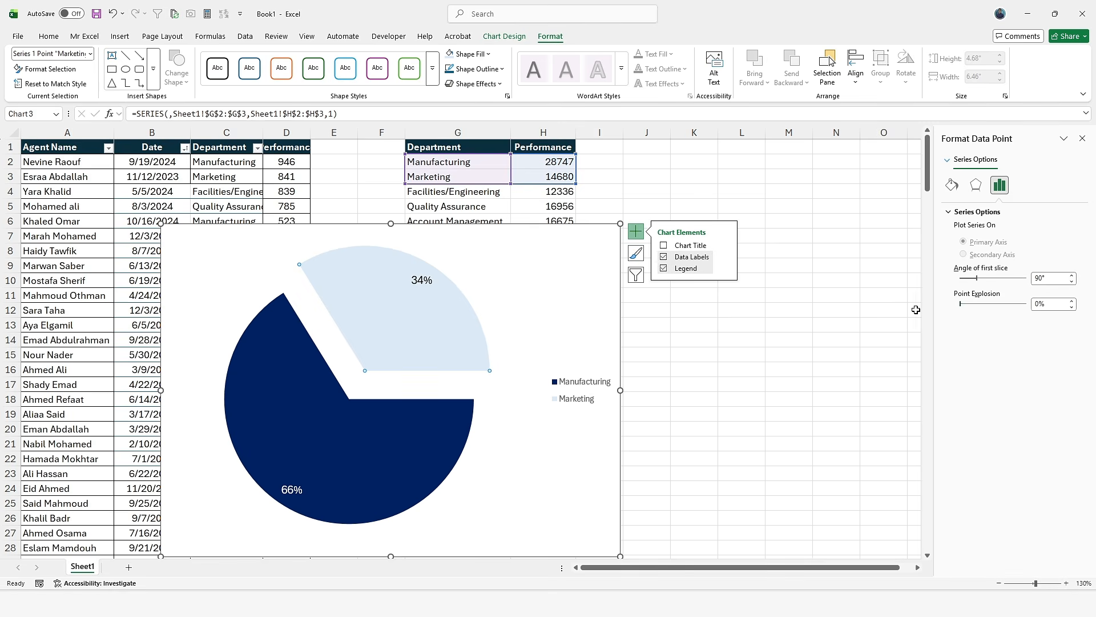
{"action": "left_click", "coordinate": [348, 427]}
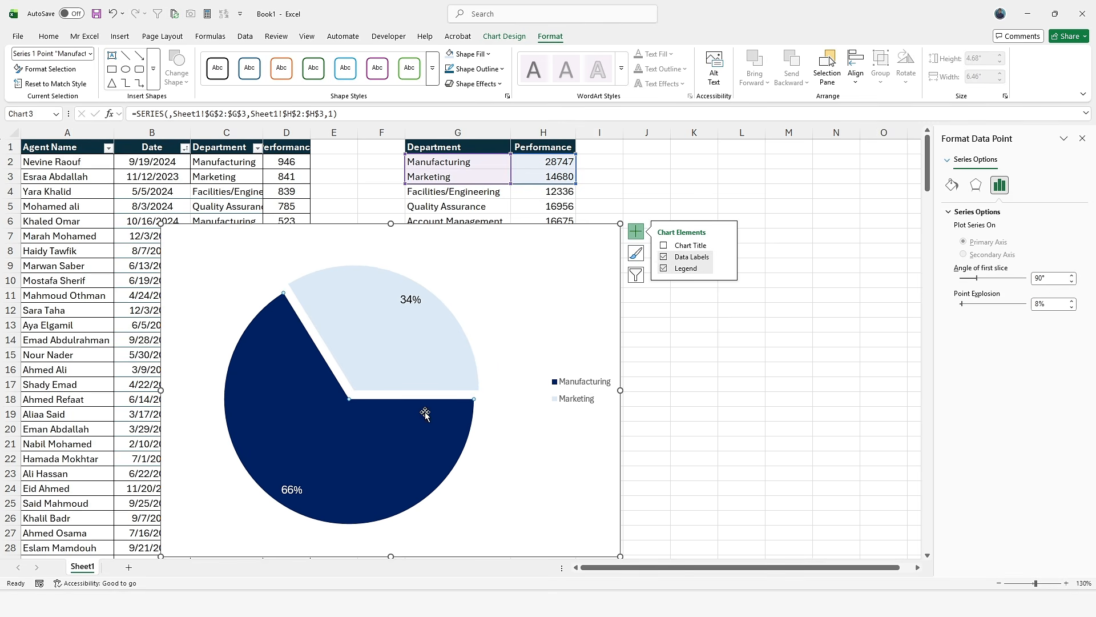
{"action": "left_click", "coordinate": [516, 384]}
{"action": "left_click", "coordinate": [466, 311]}
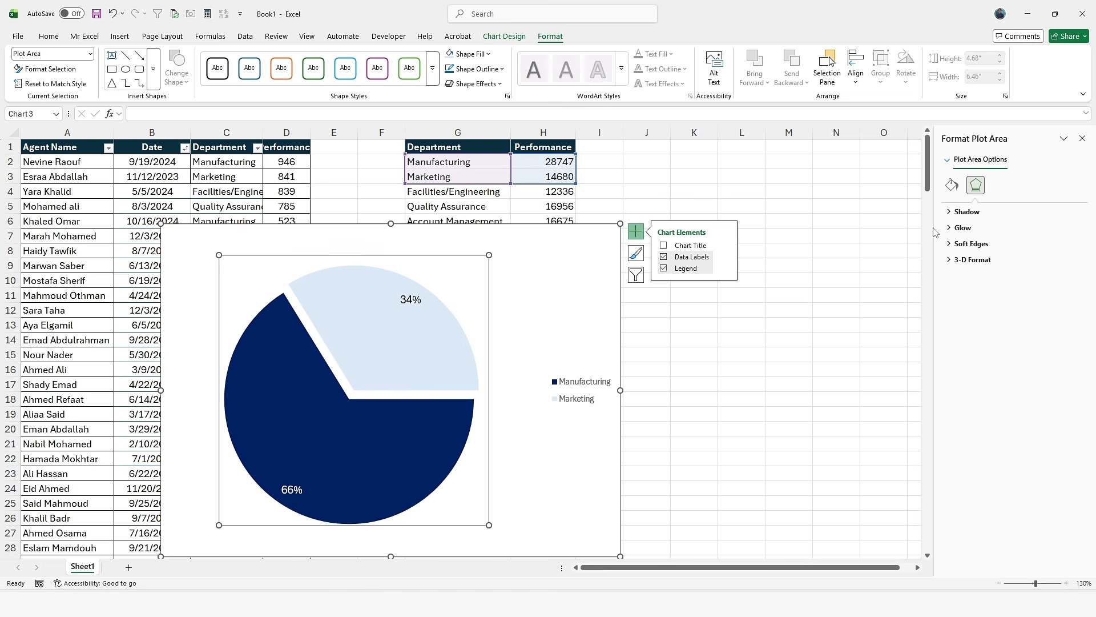
Extend the pie chart's data range through row 5 to include Facilities/Engineering and Quality Assurance.
{"action": "left_click", "coordinate": [607, 220]}
{"action": "left_click", "coordinate": [599, 250]}
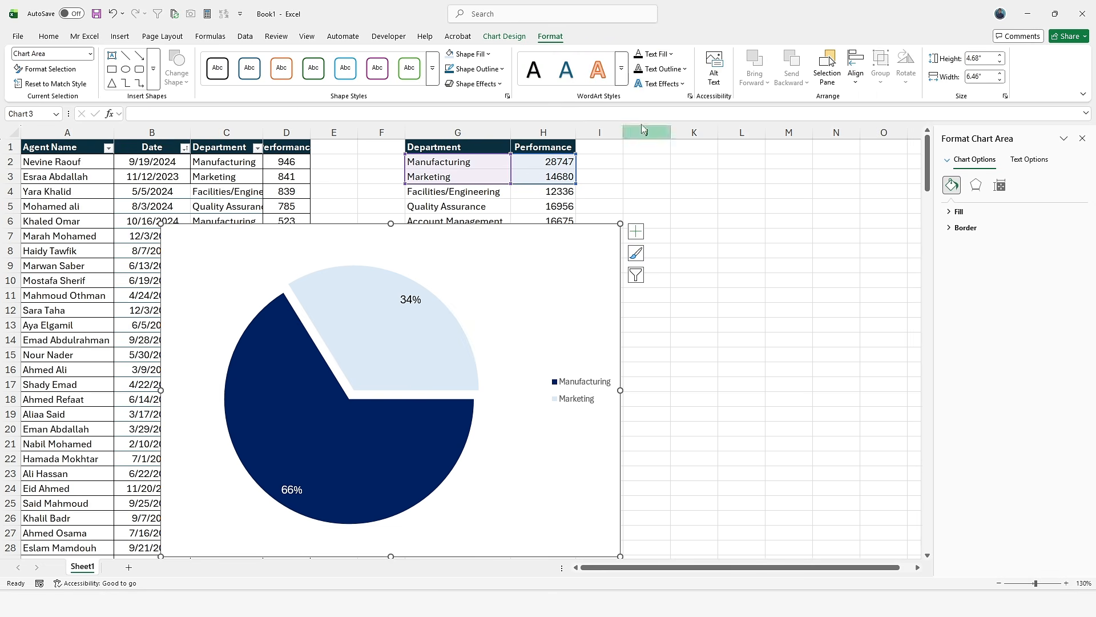
{"action": "left_click_drag", "start_coordinate": [575, 184], "coordinate": [494, 214]}
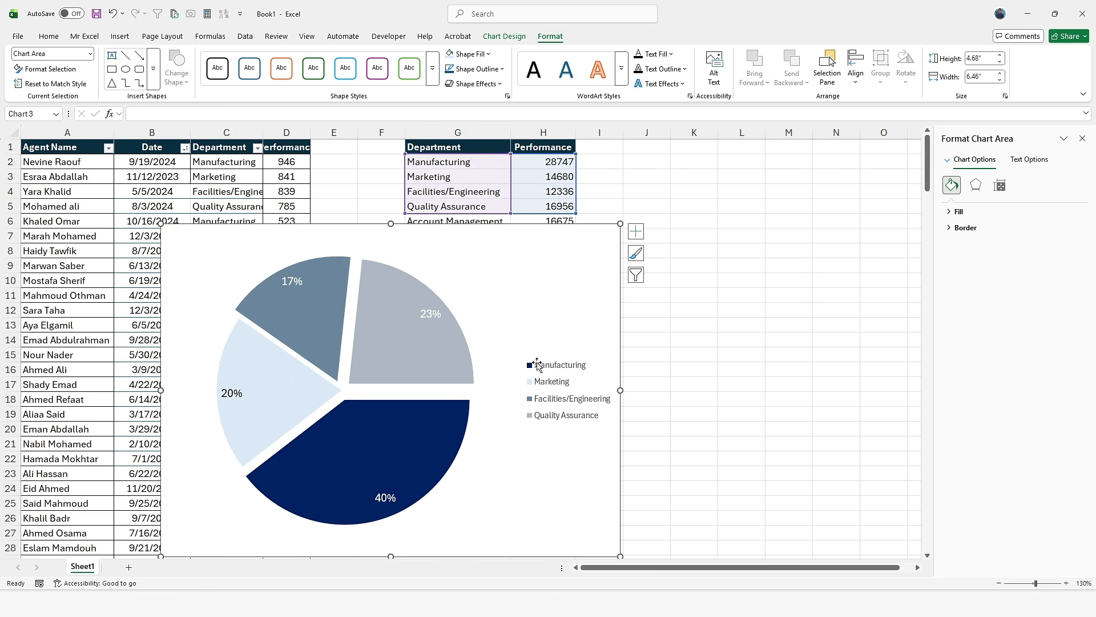
Close the gaps between all four slices by setting the series' pie explosion to 0%.
{"action": "left_click", "coordinate": [404, 438]}
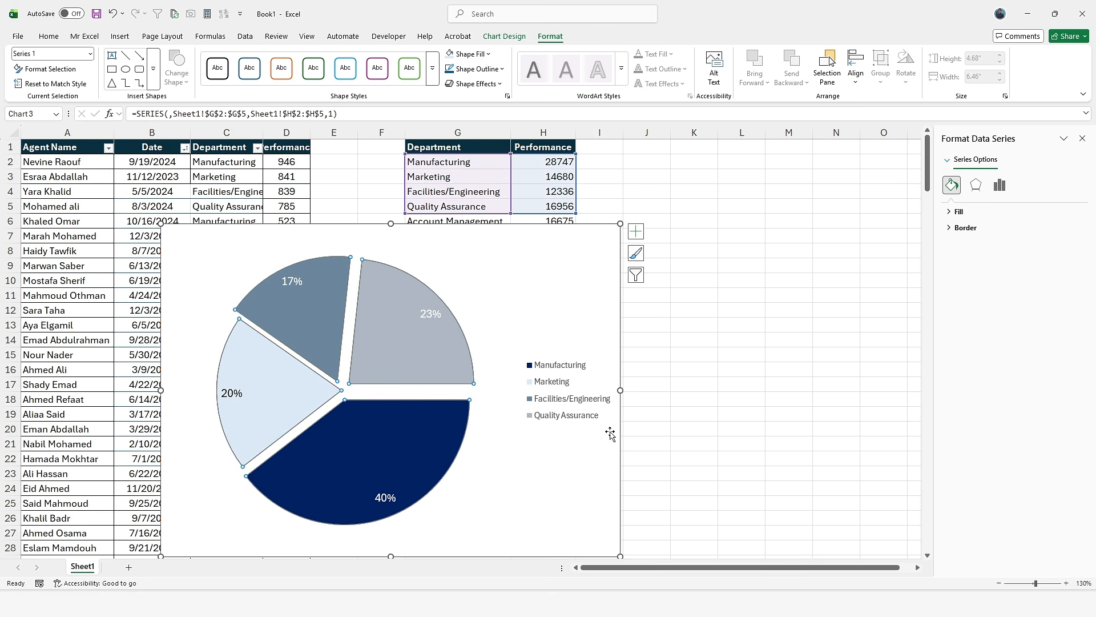
{"action": "left_click", "coordinate": [1000, 186]}
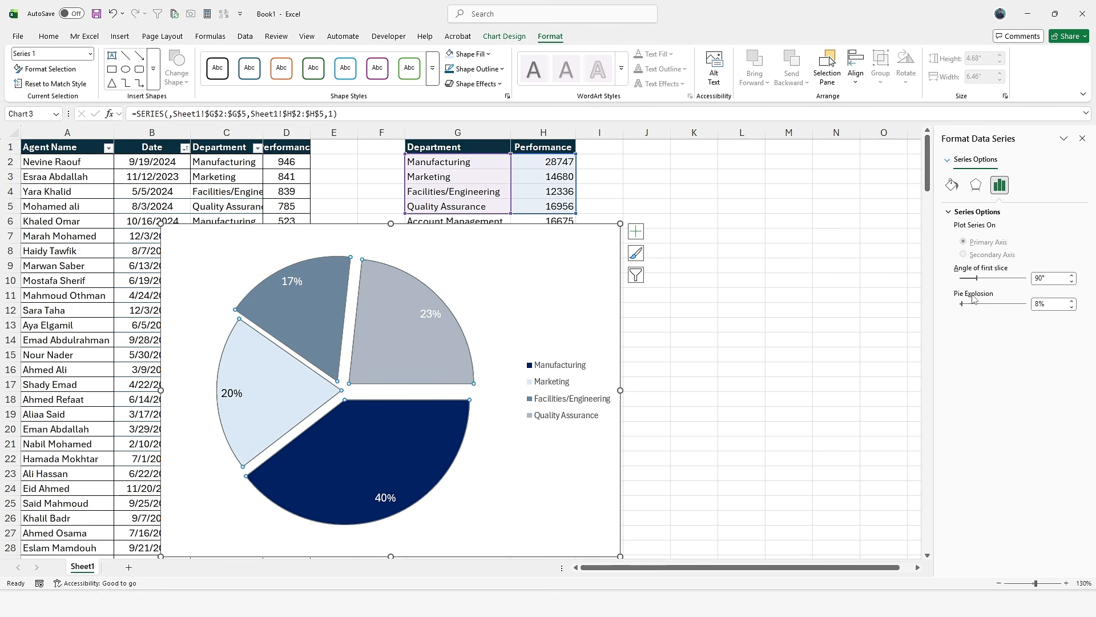
{"action": "left_click_drag", "start_coordinate": [971, 303], "coordinate": [944, 313]}
{"action": "left_click", "coordinate": [522, 313]}
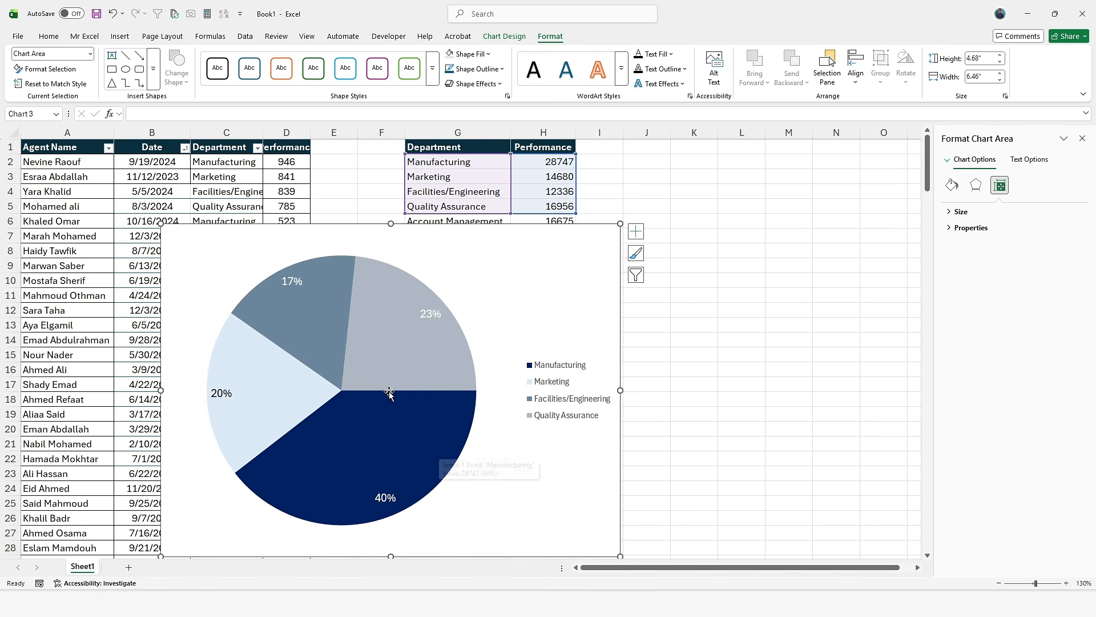
Change the chart type to 3-D Pie and move the chart up to the sheet's first rows.
{"action": "left_click", "coordinate": [439, 365]}
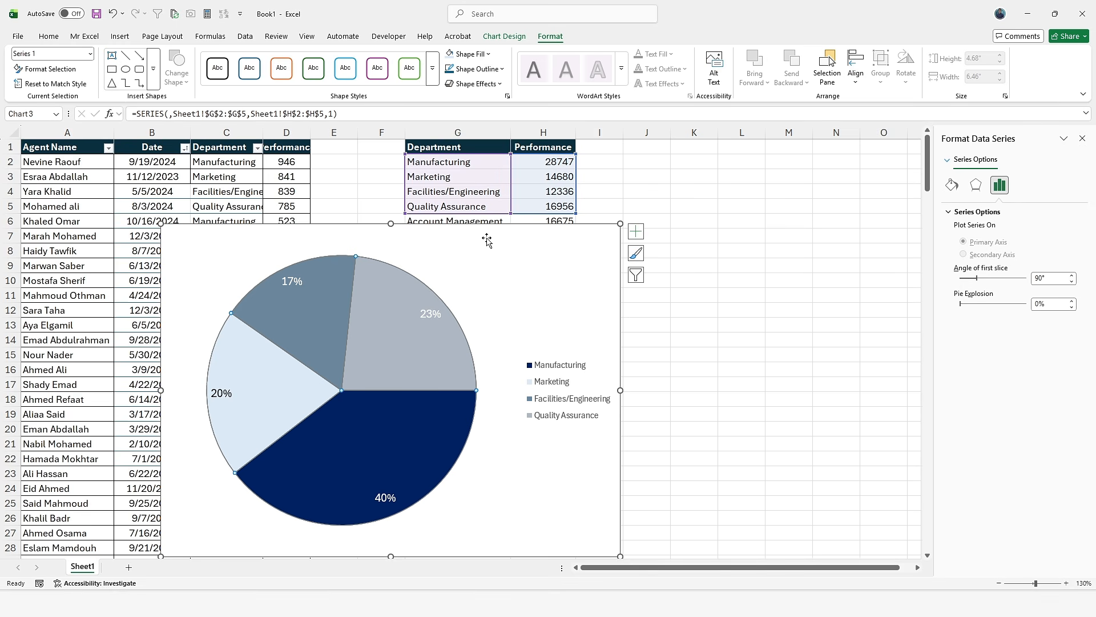
{"action": "left_click", "coordinate": [506, 37]}
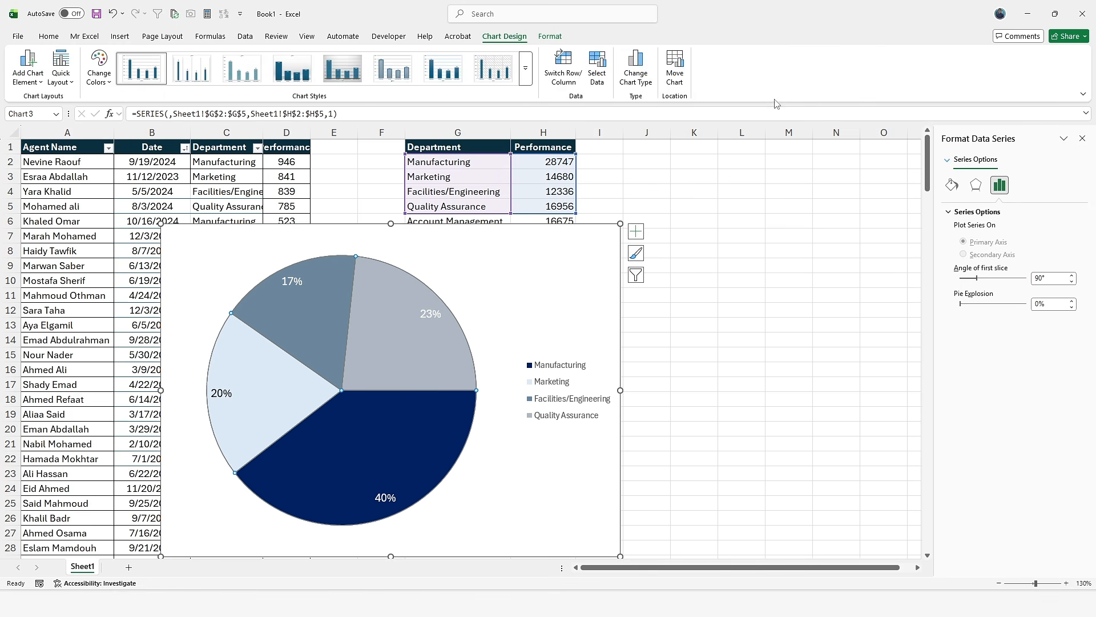
{"action": "left_click", "coordinate": [632, 75]}
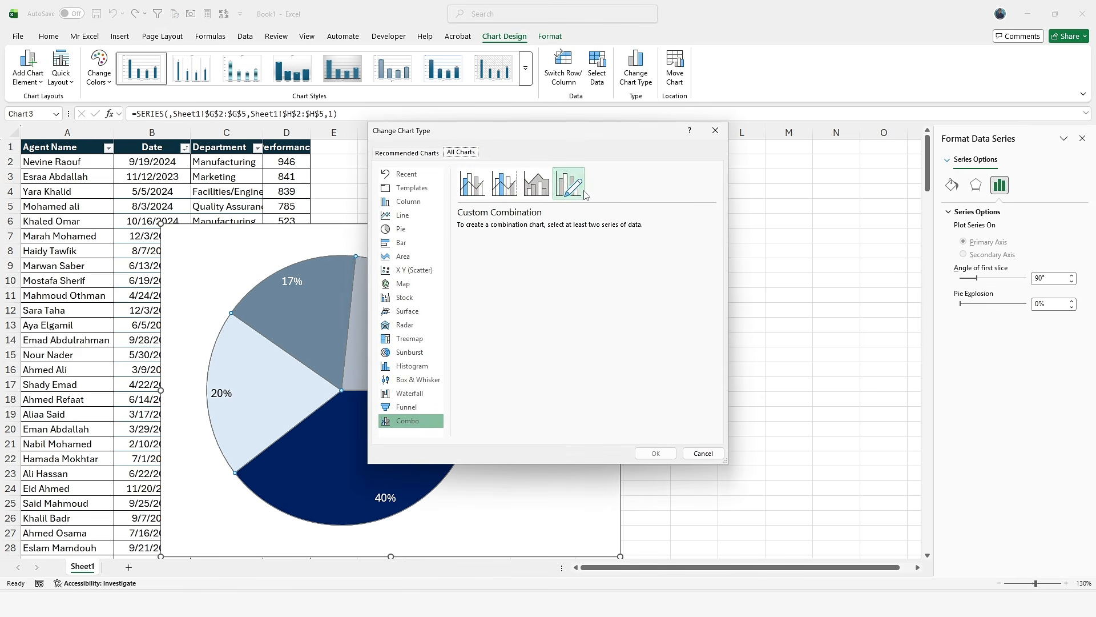
{"action": "left_click", "coordinate": [400, 204]}
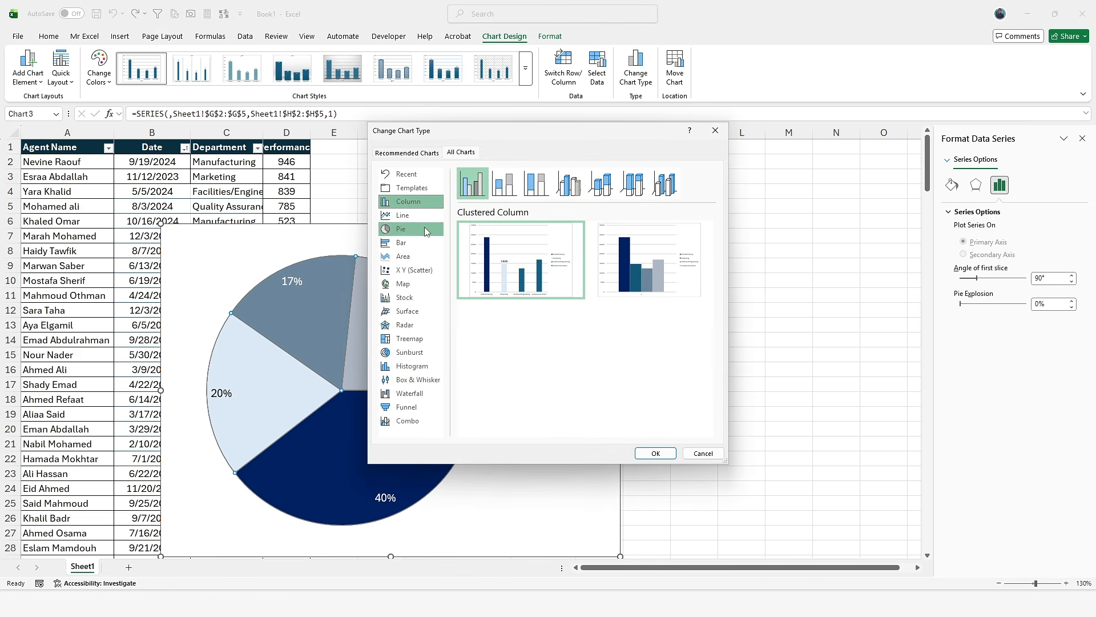
{"action": "left_click", "coordinate": [407, 229]}
{"action": "mouse_move", "coordinate": [513, 259]}
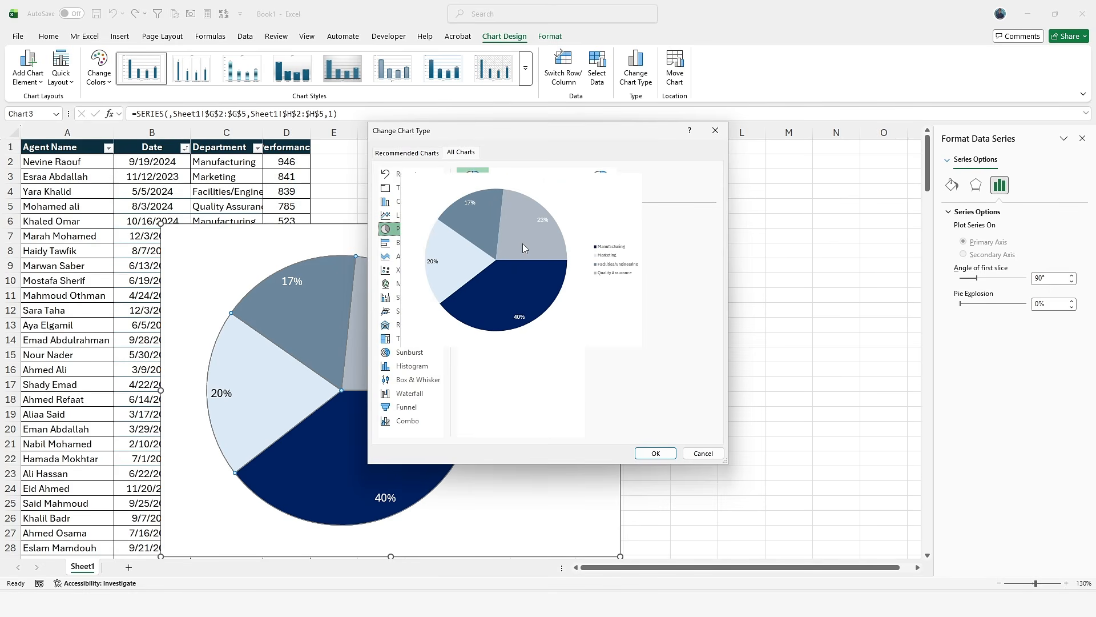
{"action": "left_click", "coordinate": [507, 182]}
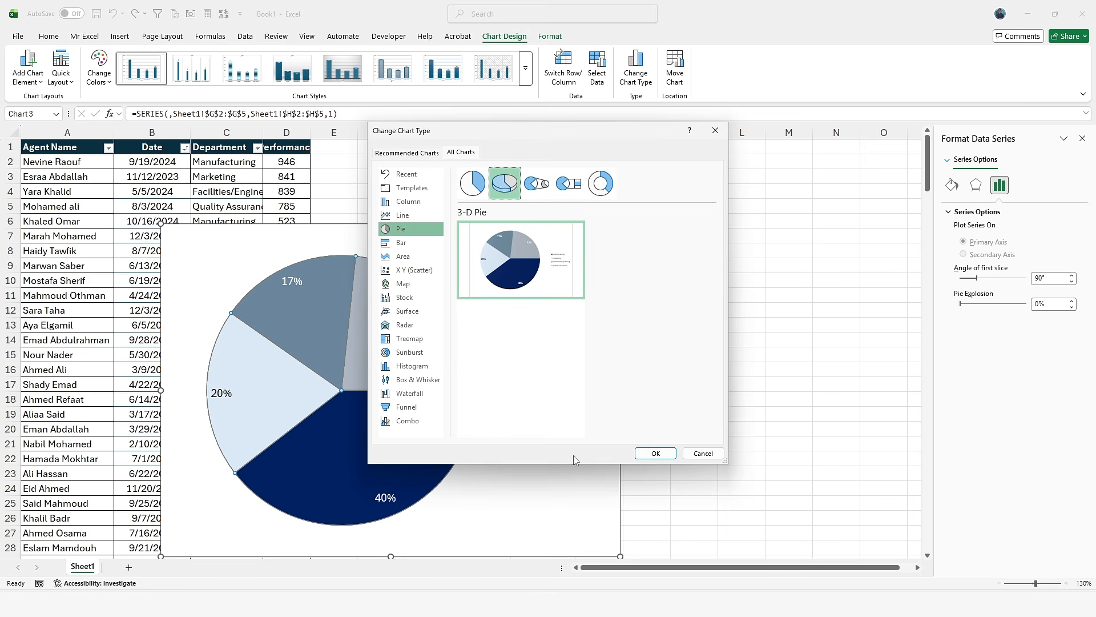
{"action": "left_click", "coordinate": [655, 453]}
{"action": "left_click_drag", "start_coordinate": [551, 478], "coordinate": [566, 365]}
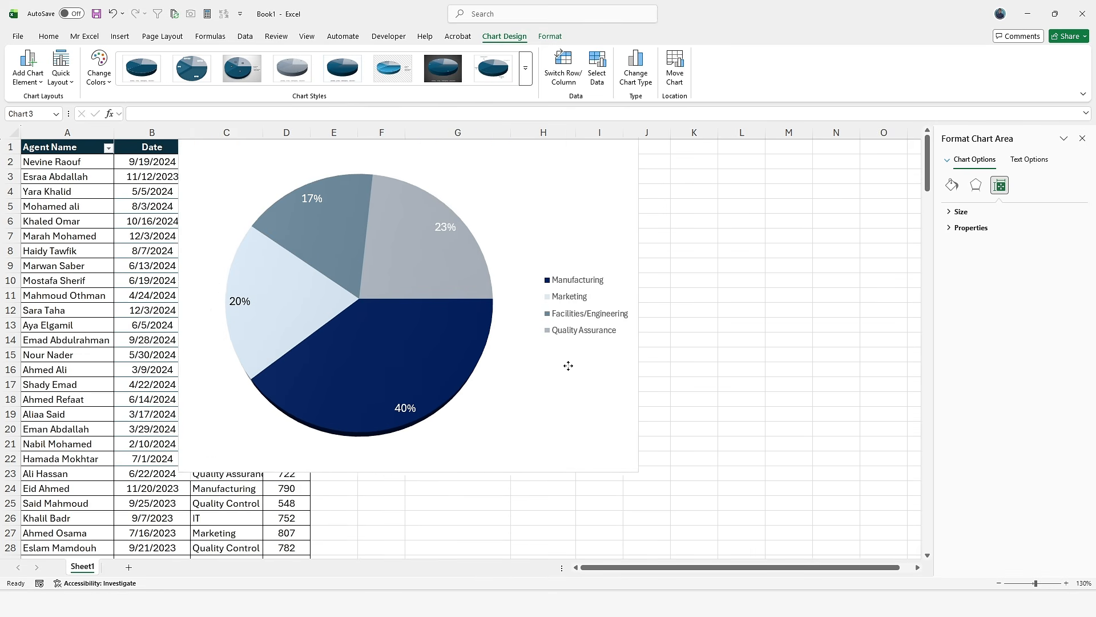
Move the 3-D pie chart so the headers and first rows of the data tables are uncovered.
{"action": "left_click_drag", "start_coordinate": [546, 427], "coordinate": [581, 463]}
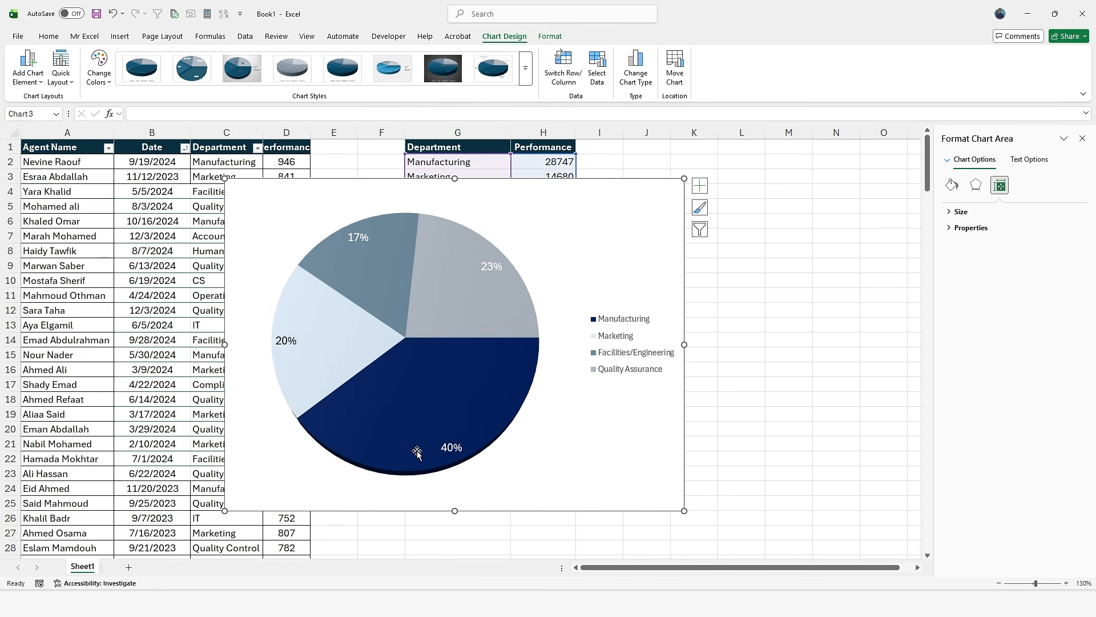
Try a different theme fill colour on the Manufacturing slice alone.
{"action": "left_click", "coordinate": [441, 474]}
{"action": "left_click", "coordinate": [418, 434]}
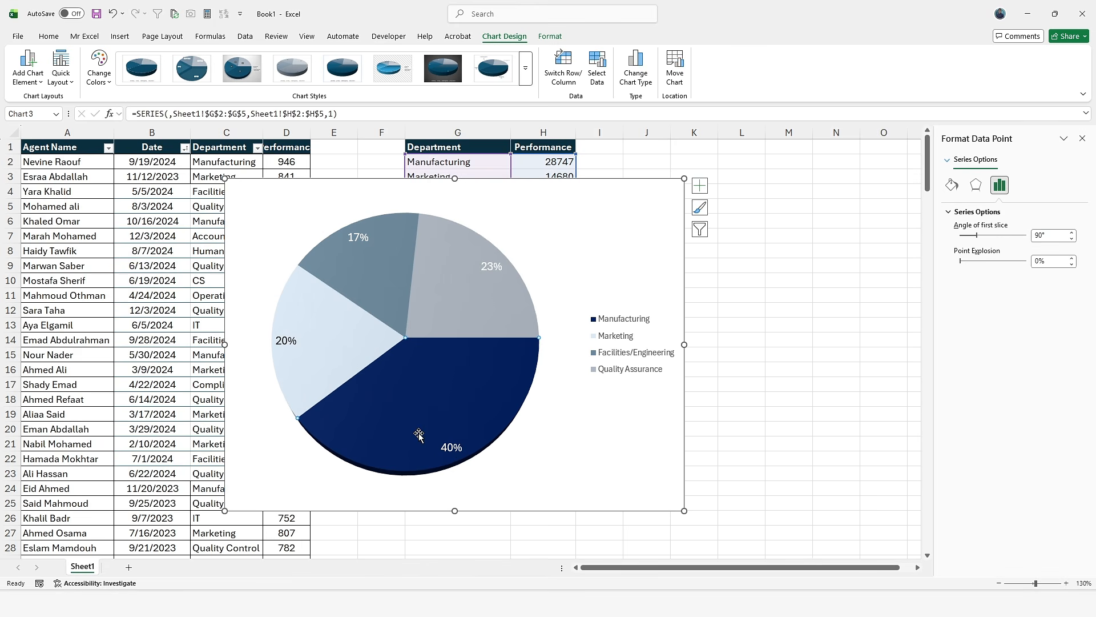
{"action": "right_click", "coordinate": [421, 442]}
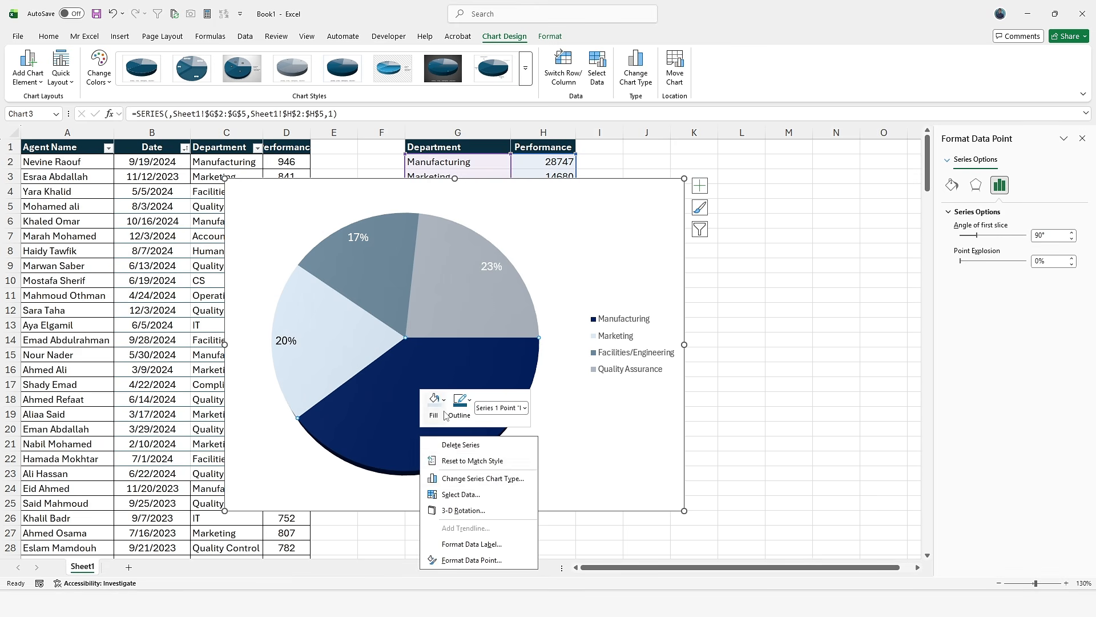
{"action": "left_click", "coordinate": [435, 467]}
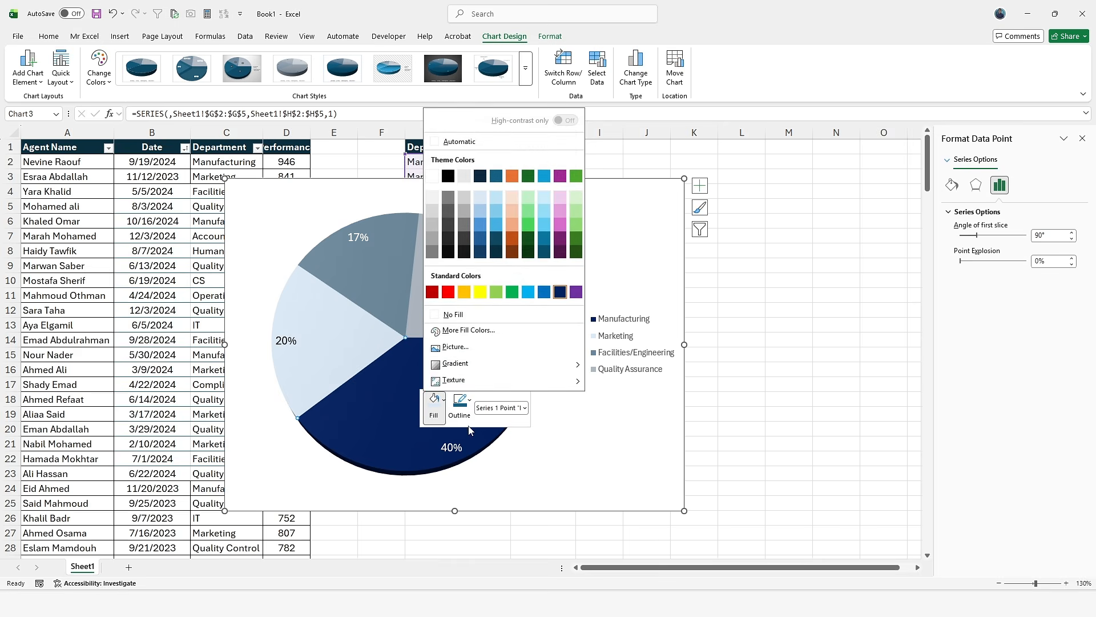
{"action": "left_click", "coordinate": [512, 211]}
{"action": "left_click", "coordinate": [497, 498]}
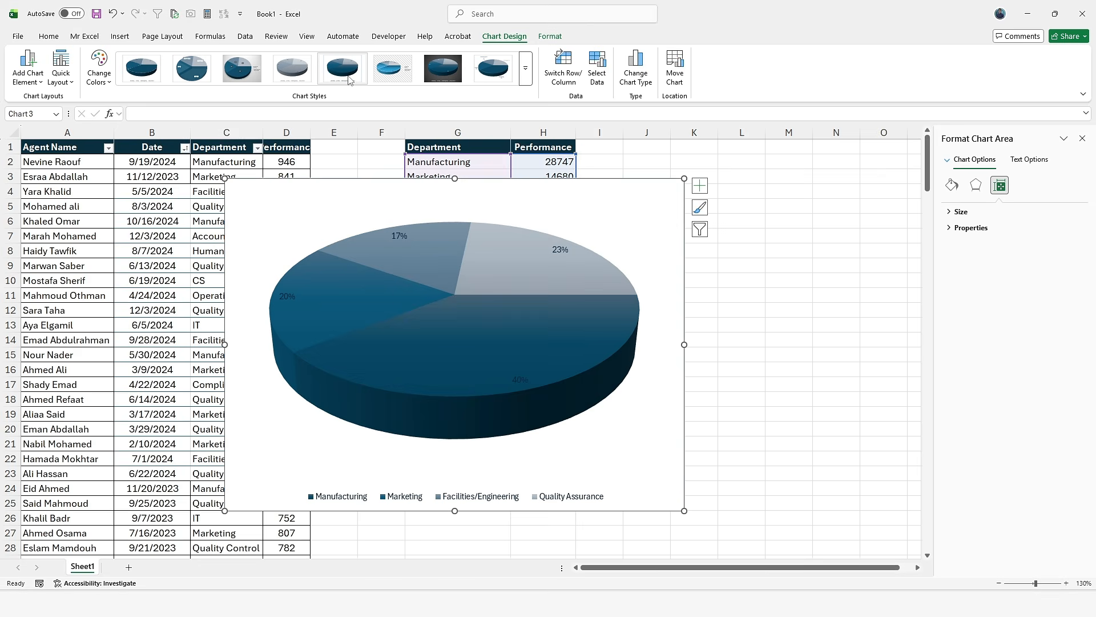
Try several chart styles, settle on the last one with gradient slices and outside labels, and apply the Colorful green, purple, blue and dark green palette.
{"action": "left_click", "coordinate": [492, 67]}
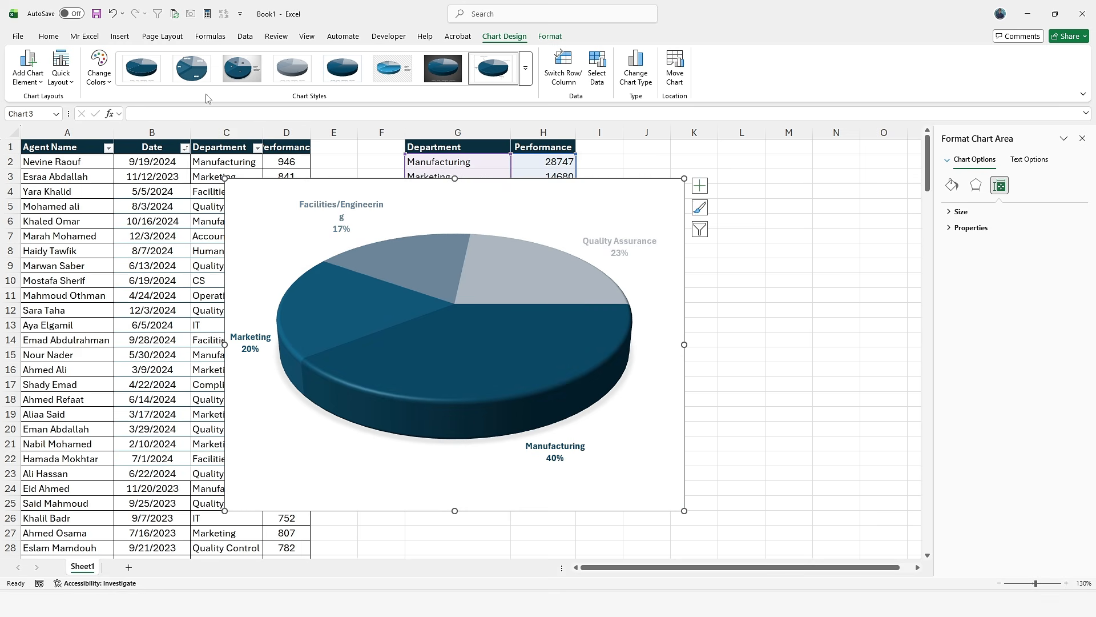
{"action": "left_click", "coordinate": [141, 67]}
{"action": "scroll", "coordinate": [469, 173], "scroll_direction": "up", "scroll_amount": 2}
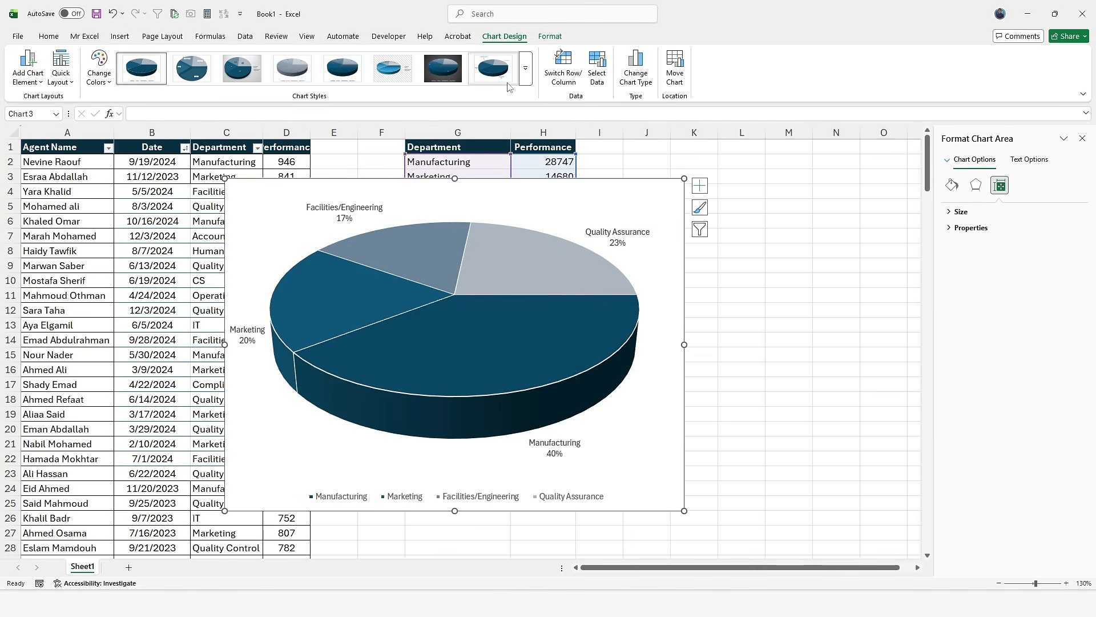
{"action": "left_click", "coordinate": [525, 68]}
{"action": "left_click", "coordinate": [203, 111]}
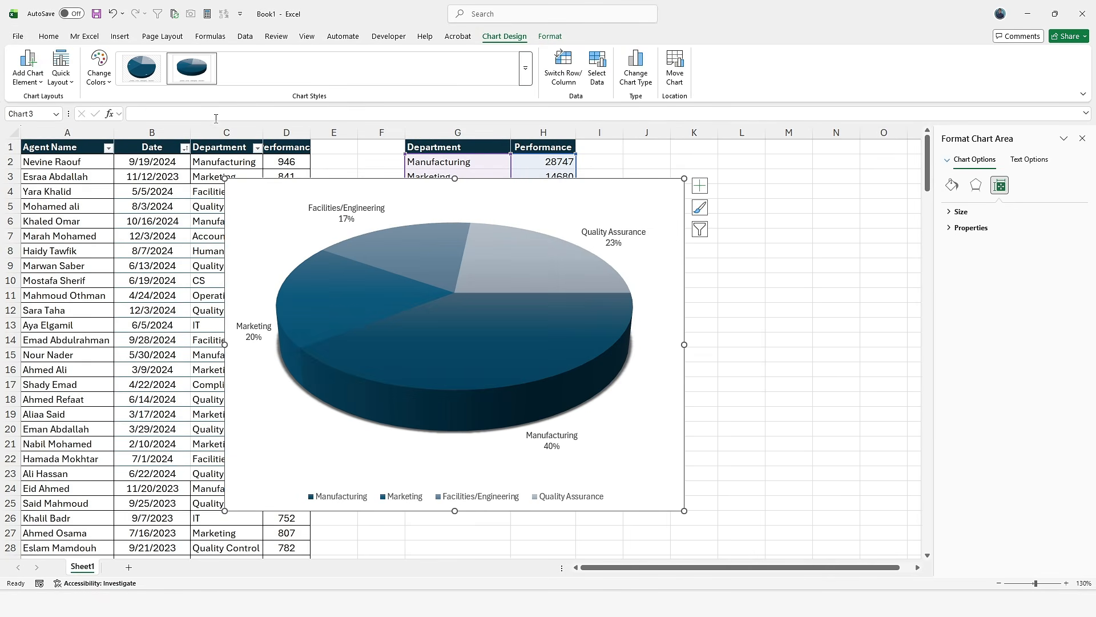
{"action": "left_click", "coordinate": [98, 74]}
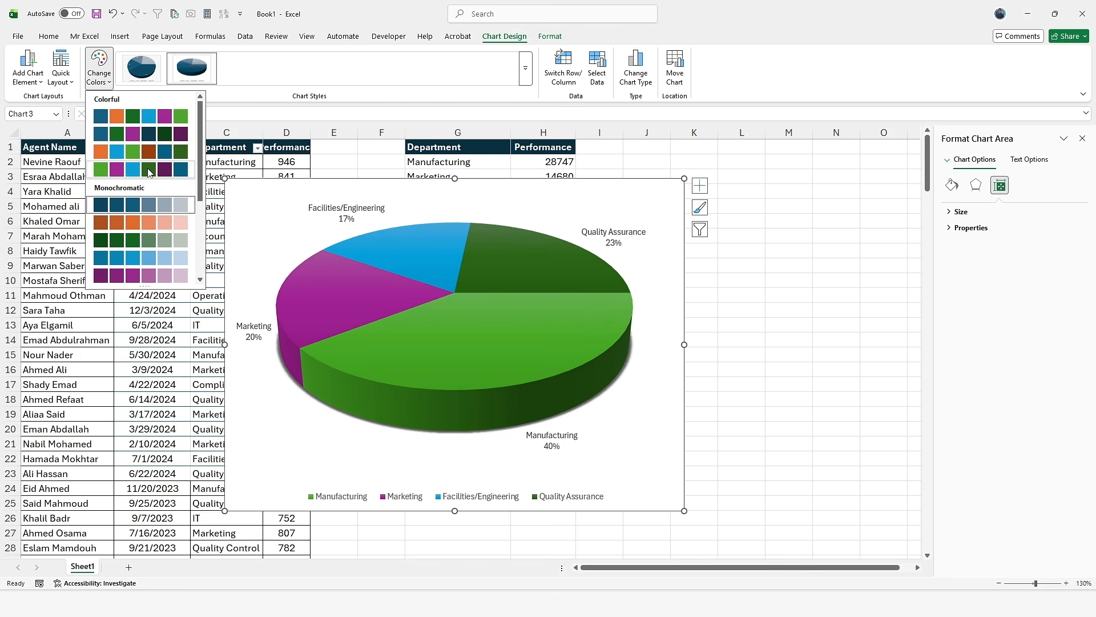
{"action": "left_click", "coordinate": [148, 171]}
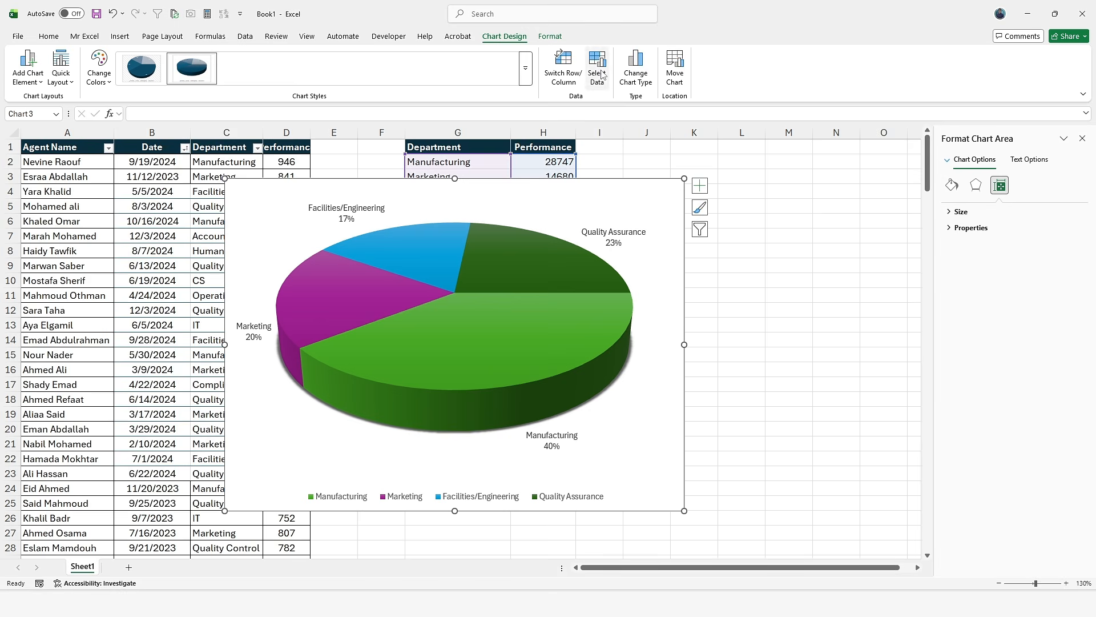
Change the chart type to Pie of Pie and move the chart slightly to uncover the first department rows.
{"action": "left_click", "coordinate": [636, 67]}
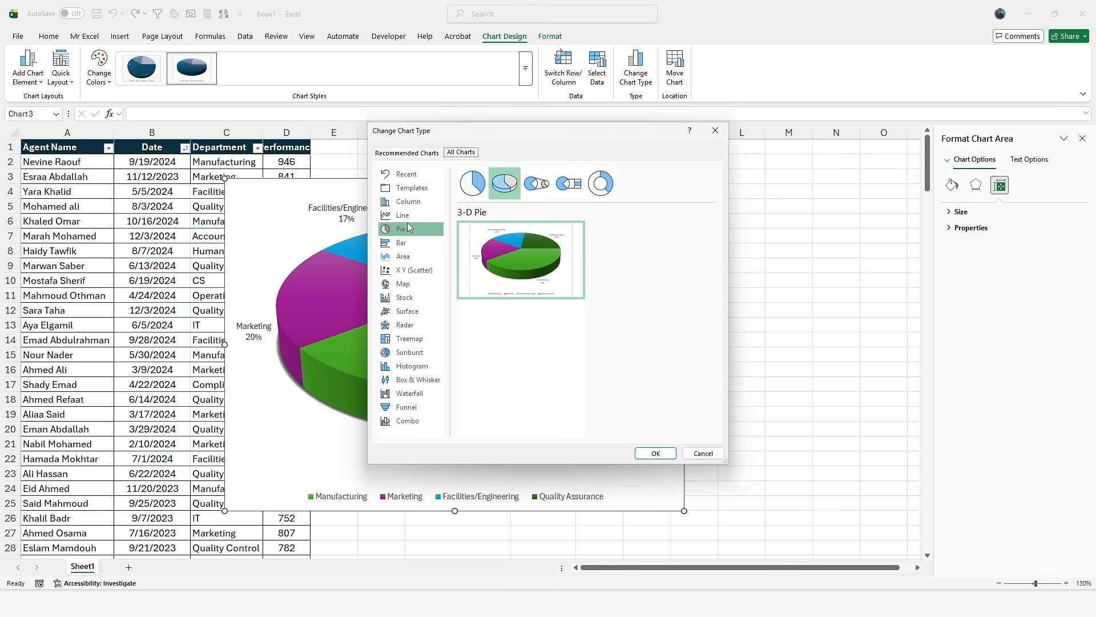
{"action": "left_click", "coordinate": [532, 181]}
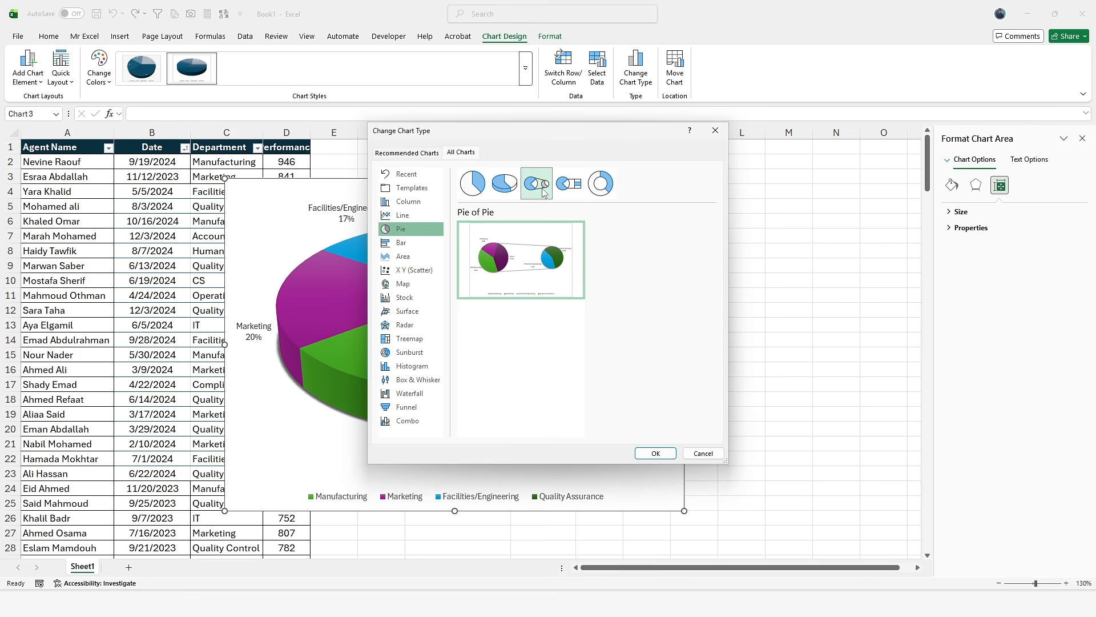
{"action": "left_click", "coordinate": [656, 453]}
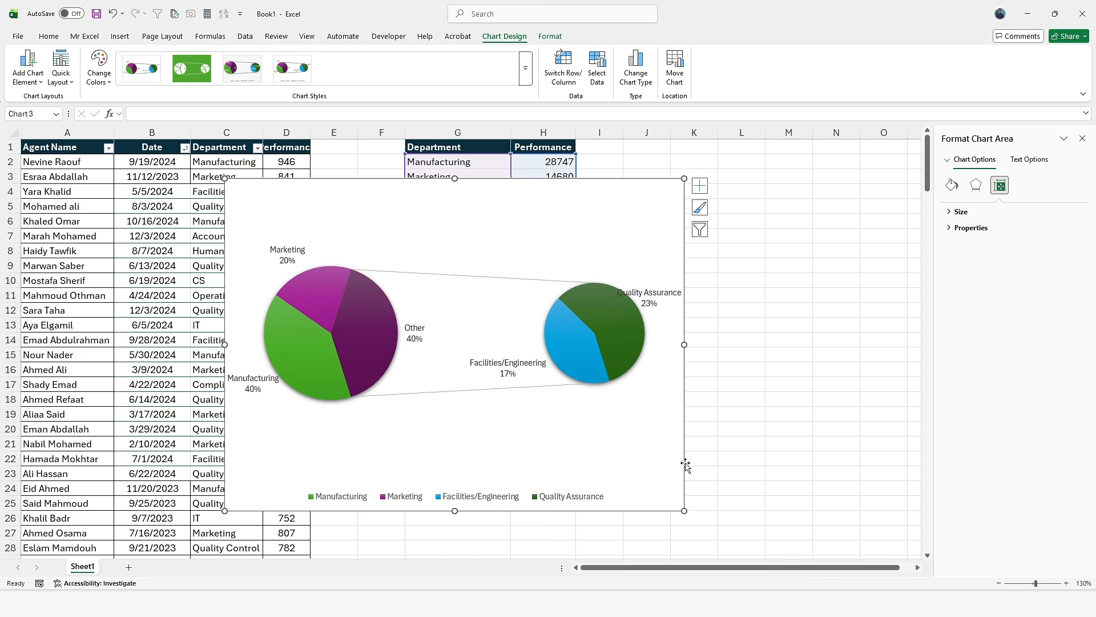
{"action": "left_click_drag", "start_coordinate": [683, 432], "coordinate": [632, 462]}
Try splitting the series by Value and by Percentage value, and return the split to Position.
{"action": "left_click", "coordinate": [531, 370]}
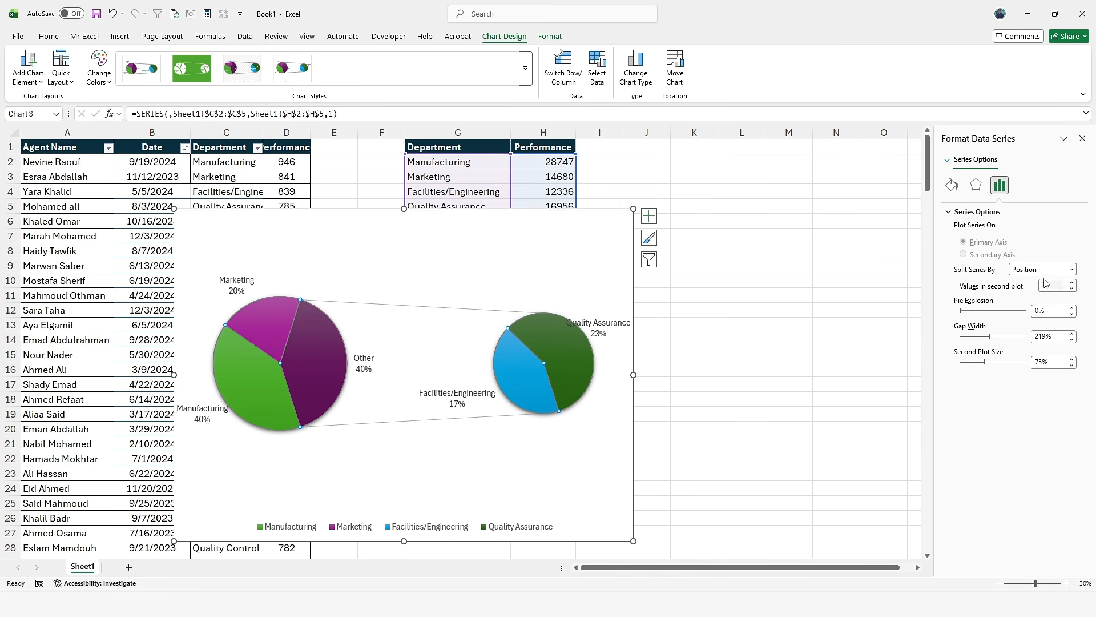
{"action": "left_click", "coordinate": [1074, 270]}
{"action": "left_click", "coordinate": [1061, 296]}
{"action": "left_click", "coordinate": [1072, 269]}
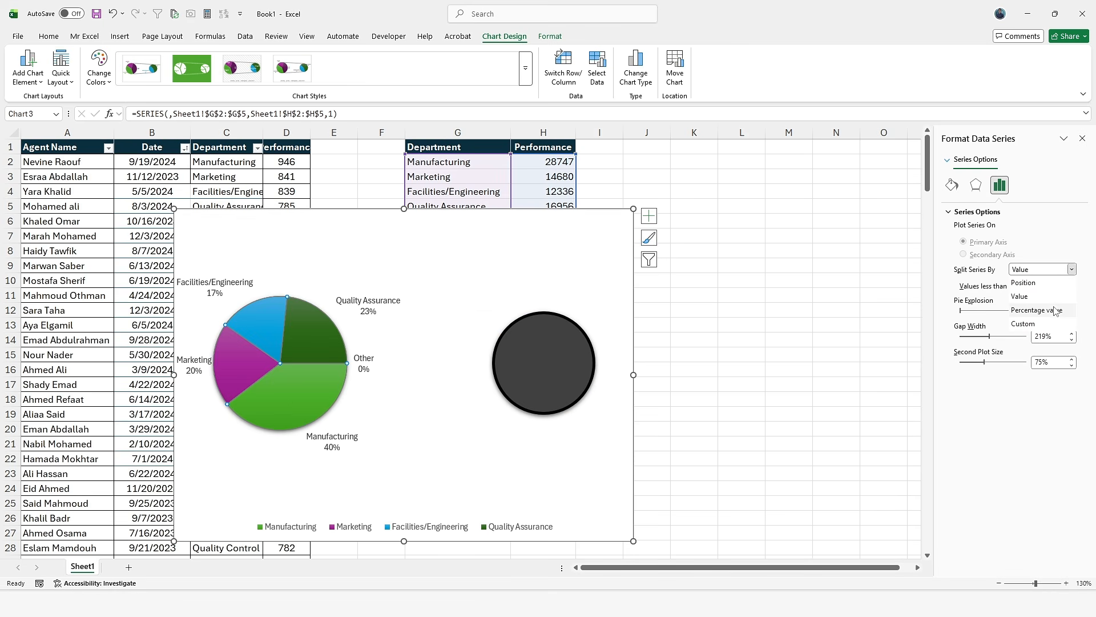
{"action": "left_click", "coordinate": [1054, 311]}
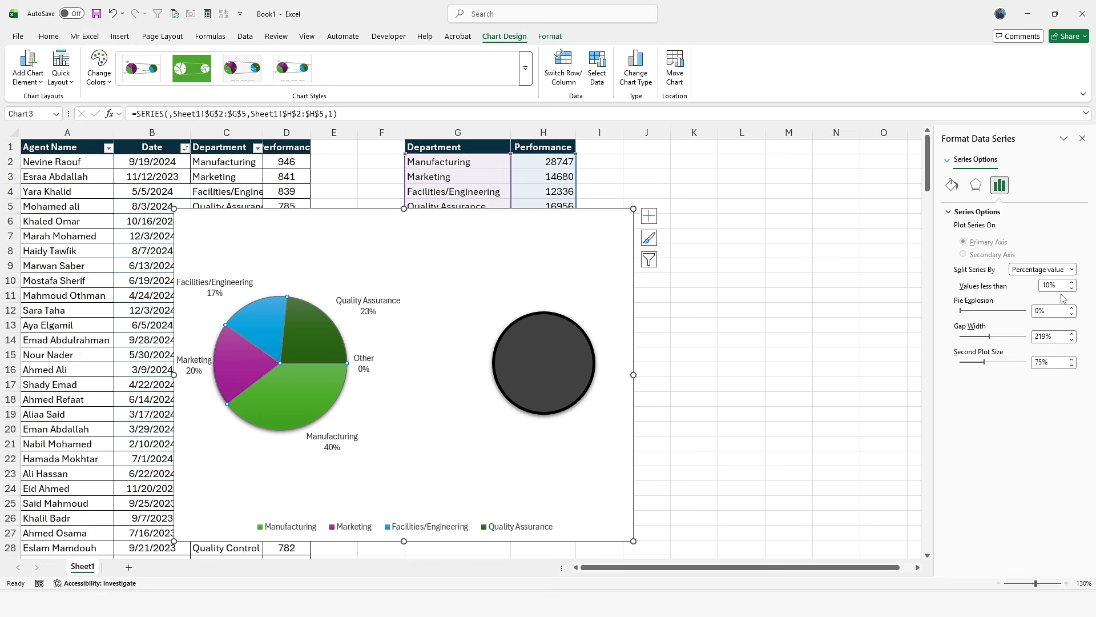
{"action": "left_click", "coordinate": [1073, 269]}
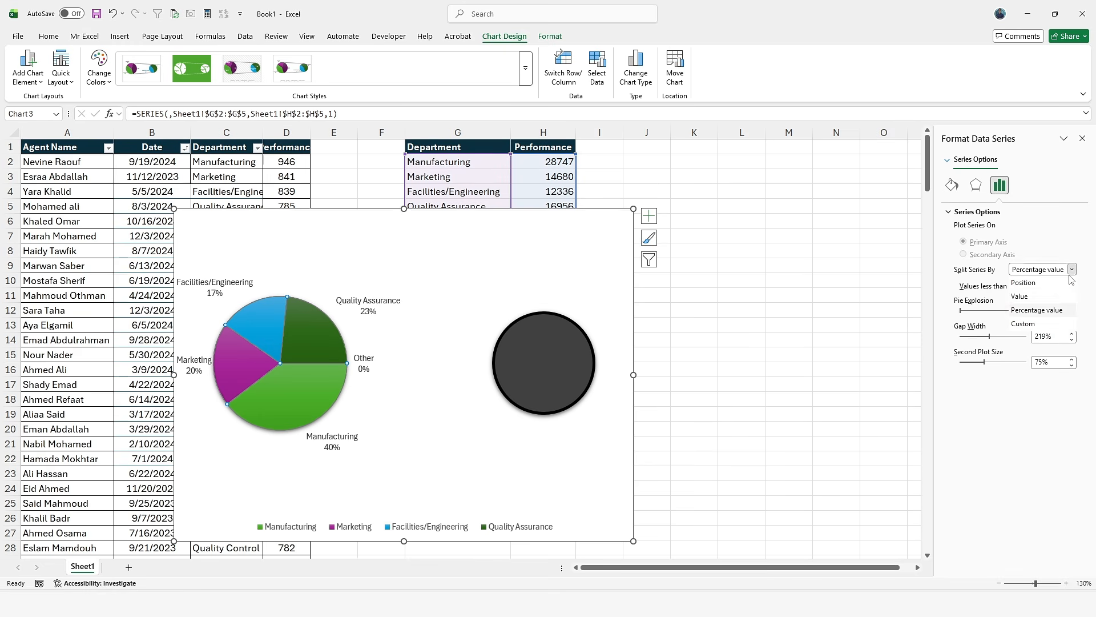
{"action": "left_click", "coordinate": [1066, 282]}
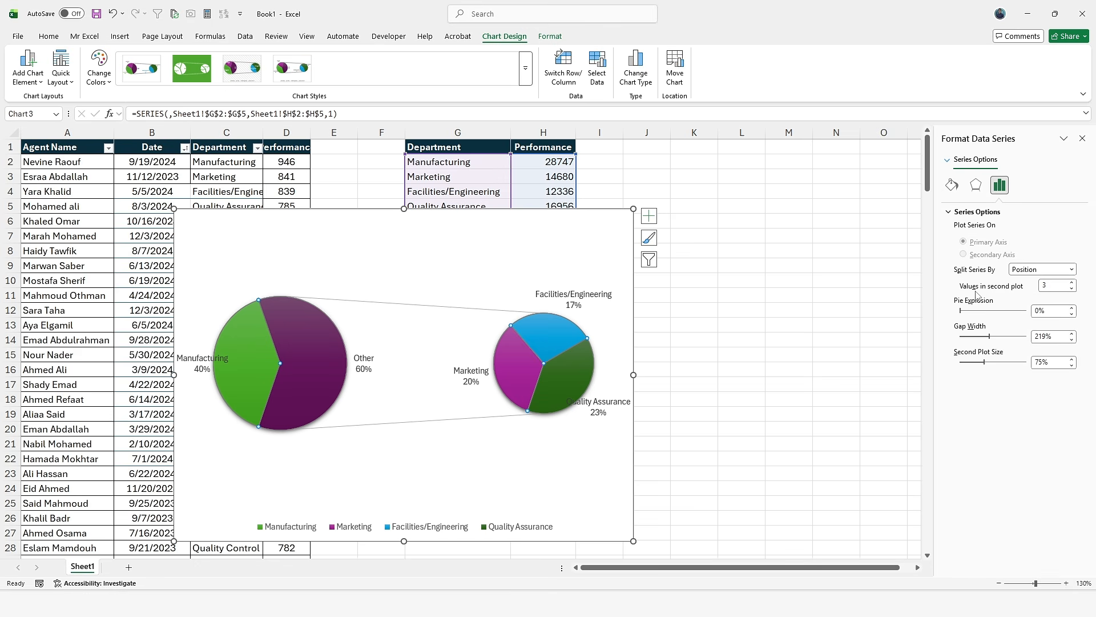
Try fewer values in the second plot and settle on 2.
{"action": "left_click", "coordinate": [1070, 289]}
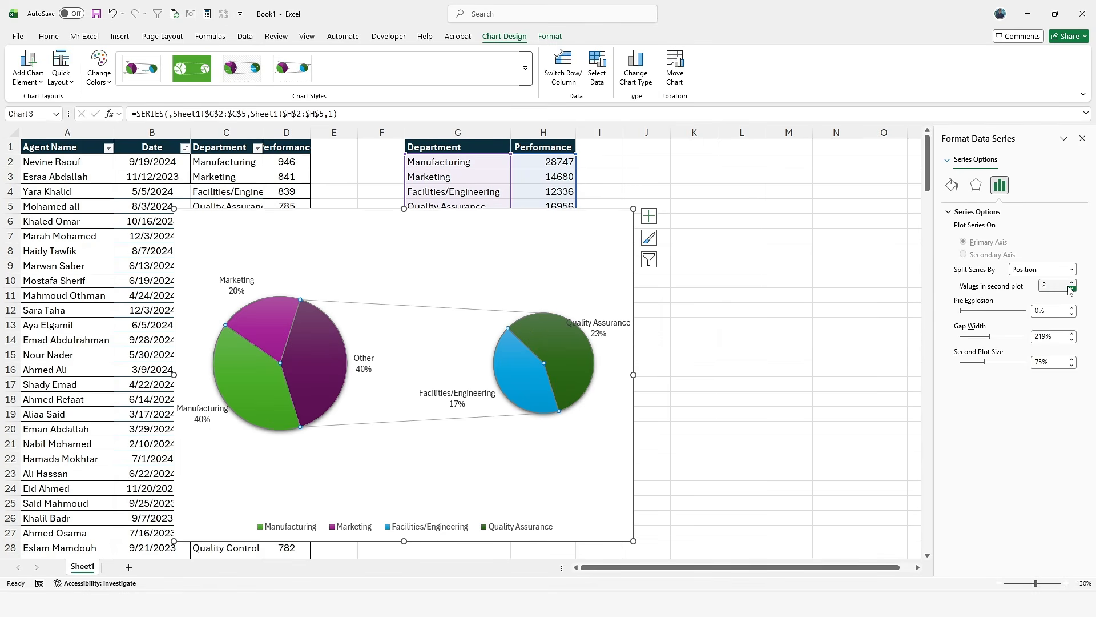
{"action": "left_click", "coordinate": [1070, 289]}
{"action": "left_click", "coordinate": [1072, 282]}
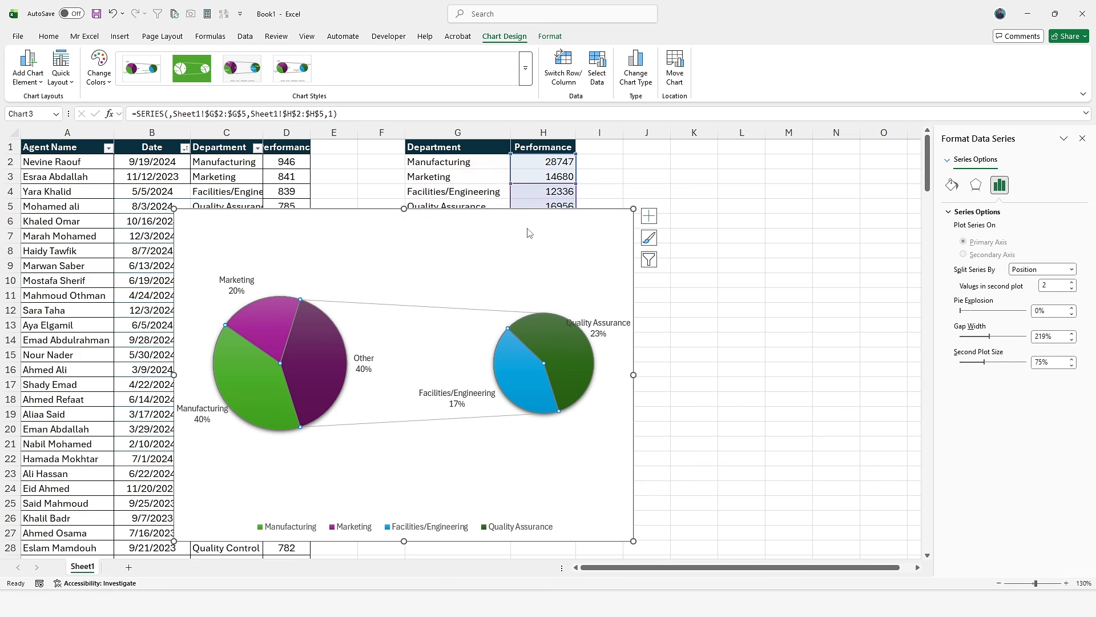
Extend the chart's data range through row 9 to include Operation, moving the chart off the source table and back.
{"action": "left_click_drag", "start_coordinate": [573, 215], "coordinate": [421, 305]}
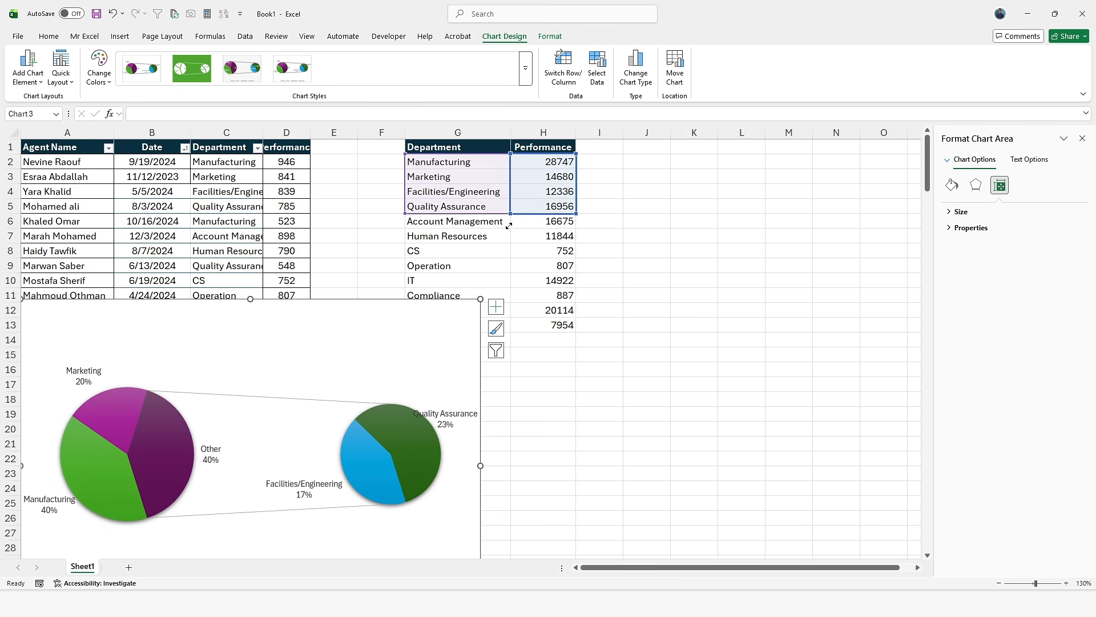
{"action": "left_click_drag", "start_coordinate": [509, 226], "coordinate": [497, 276]}
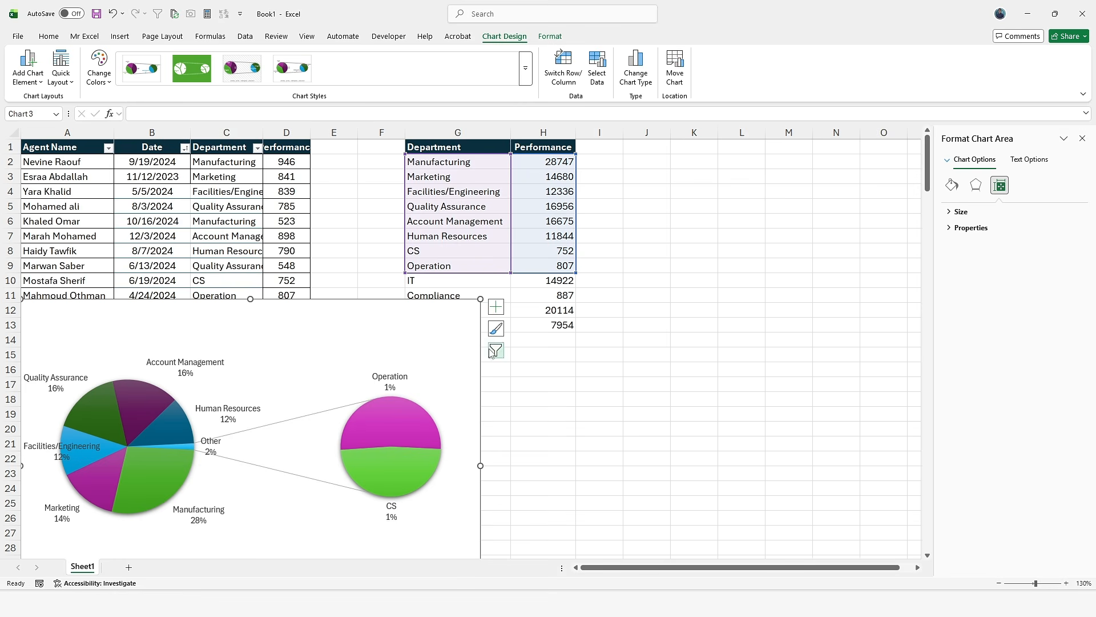
{"action": "left_click_drag", "start_coordinate": [477, 357], "coordinate": [600, 257]}
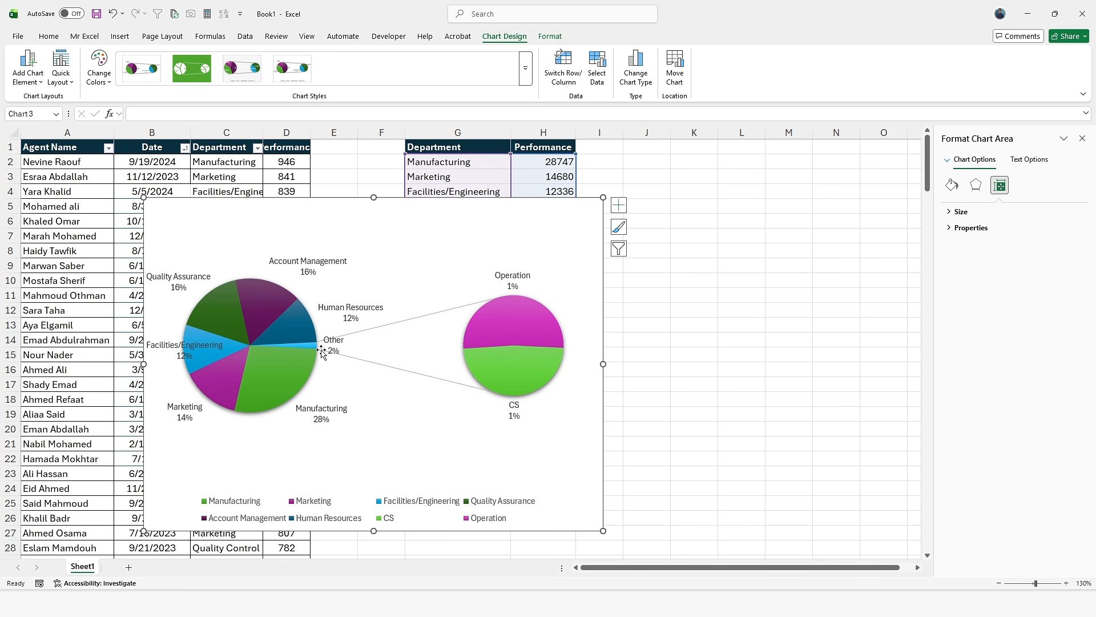
{"action": "left_click", "coordinate": [541, 328]}
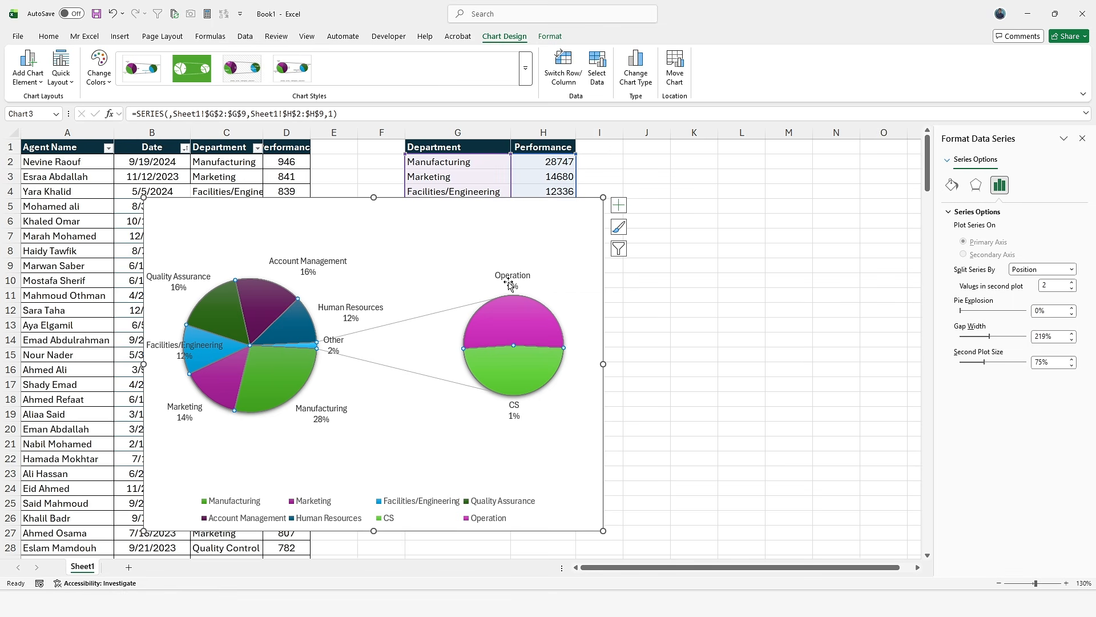
{"action": "left_click", "coordinate": [522, 482]}
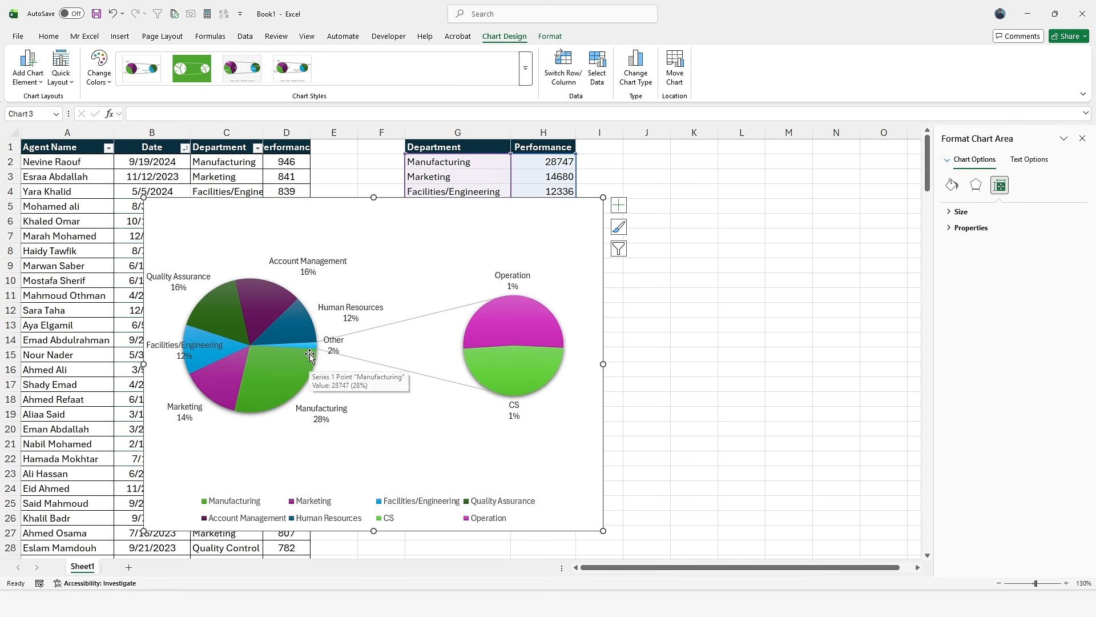
{"action": "left_click", "coordinate": [532, 346]}
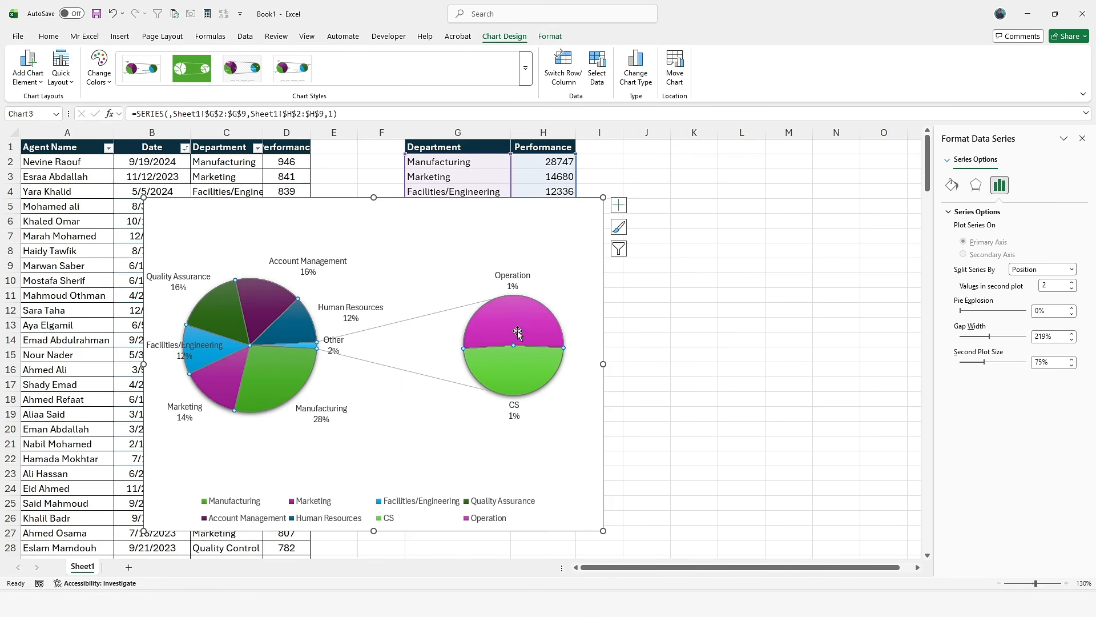
{"action": "left_click", "coordinate": [503, 286]}
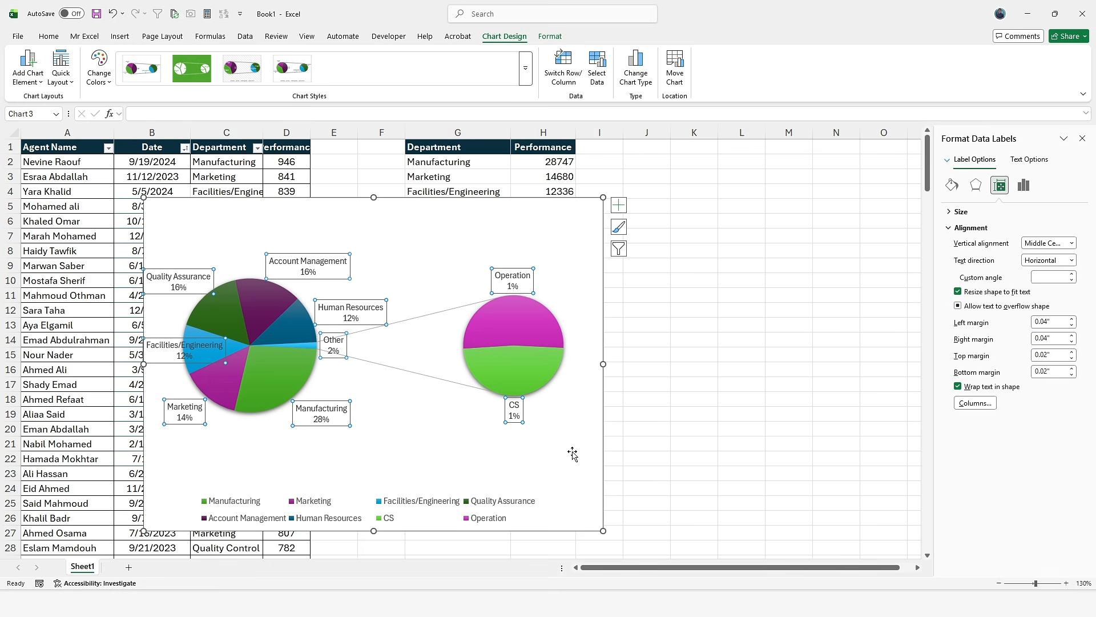
{"action": "left_click", "coordinate": [548, 431]}
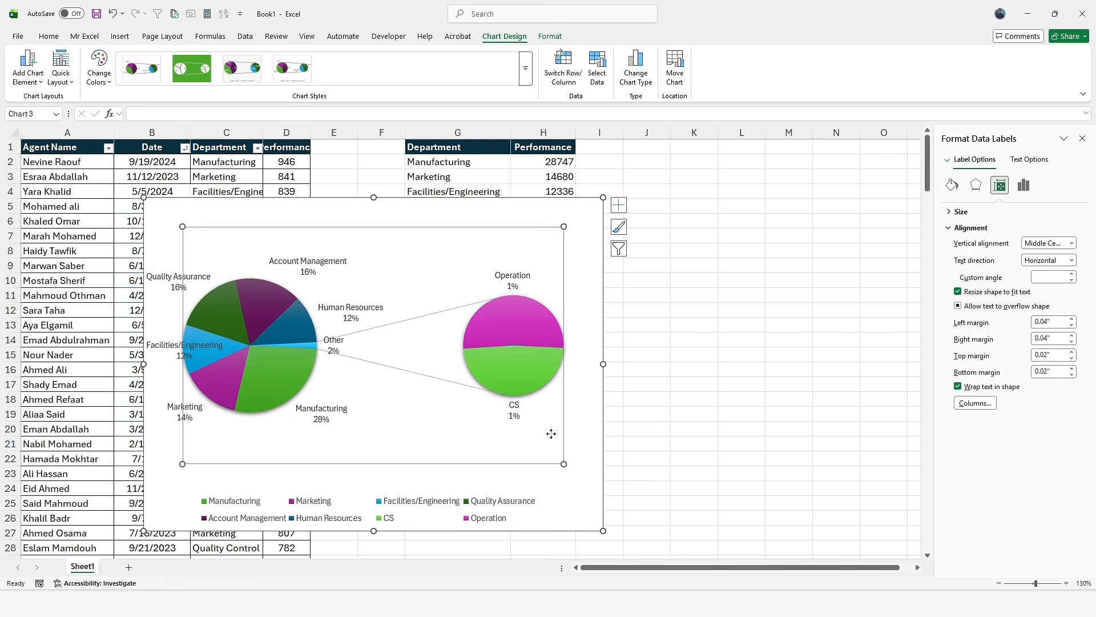
Show the label options for all data labels and try adding the value to the labels.
{"action": "left_click", "coordinate": [514, 402]}
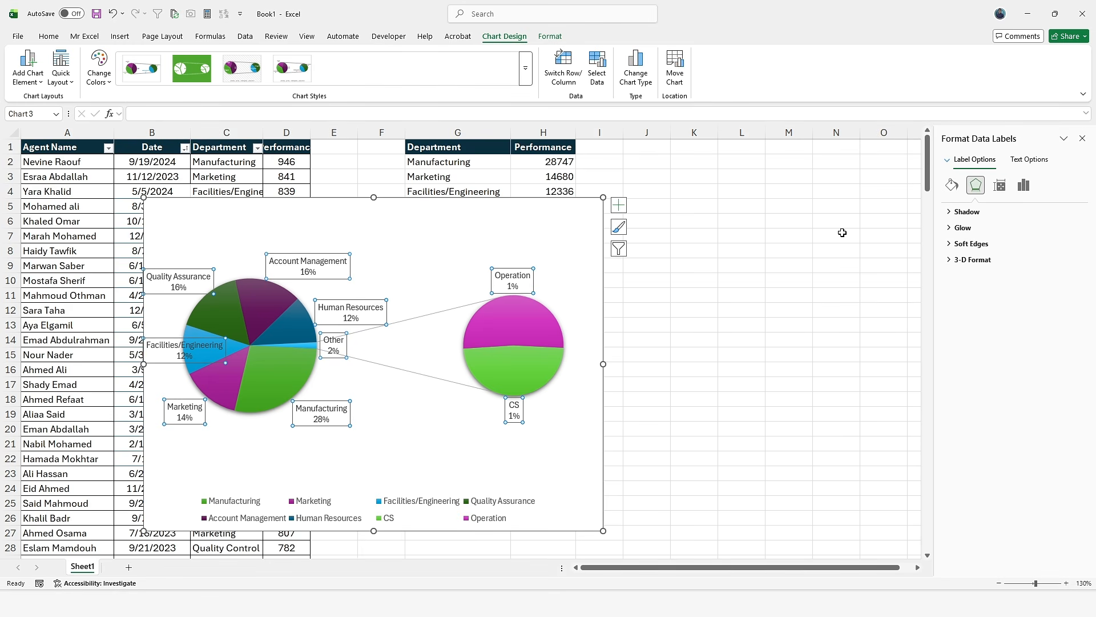
{"action": "left_click", "coordinate": [1023, 185]}
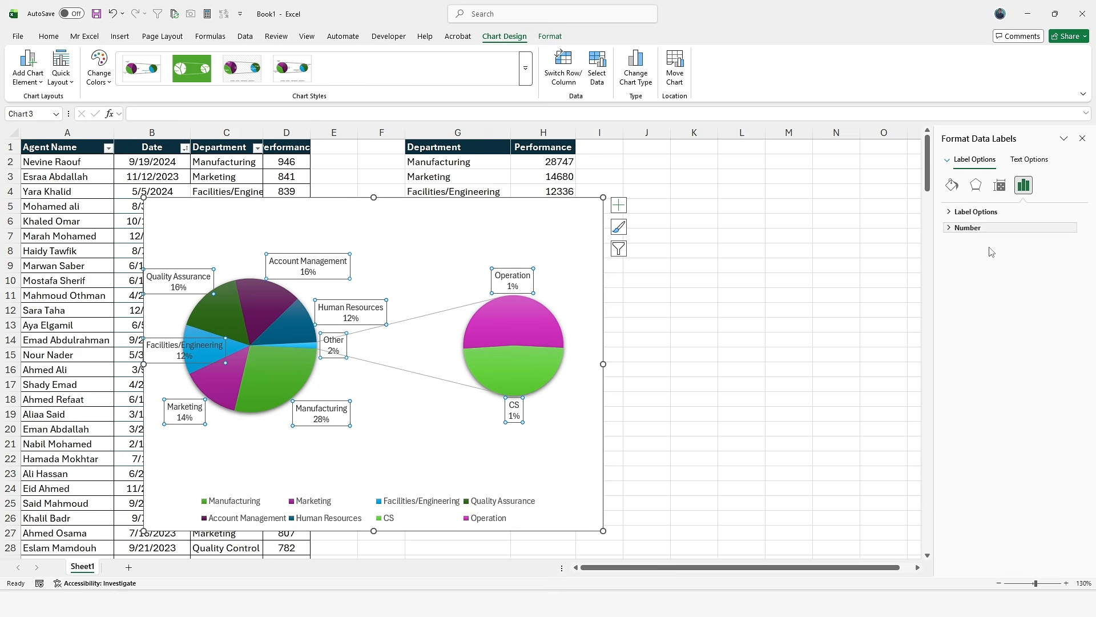
{"action": "left_click", "coordinate": [965, 212]}
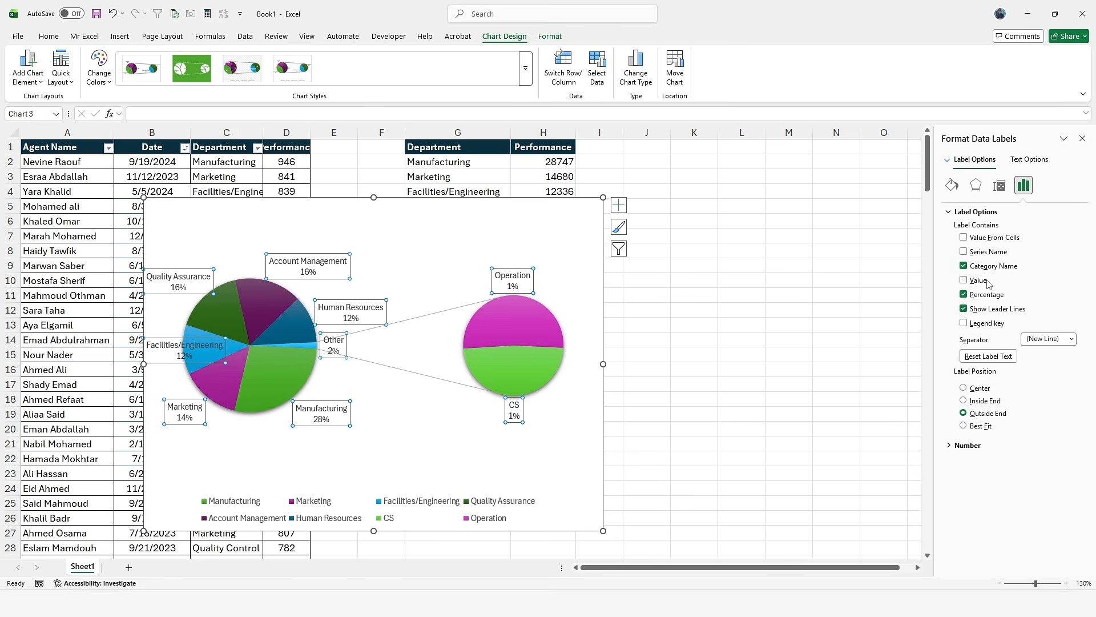
{"action": "left_click", "coordinate": [965, 280]}
{"action": "left_click", "coordinate": [965, 280]}
Try taking the data label text from cells, and cancel the label range selection.
{"action": "left_click", "coordinate": [979, 309]}
{"action": "left_click", "coordinate": [964, 237]}
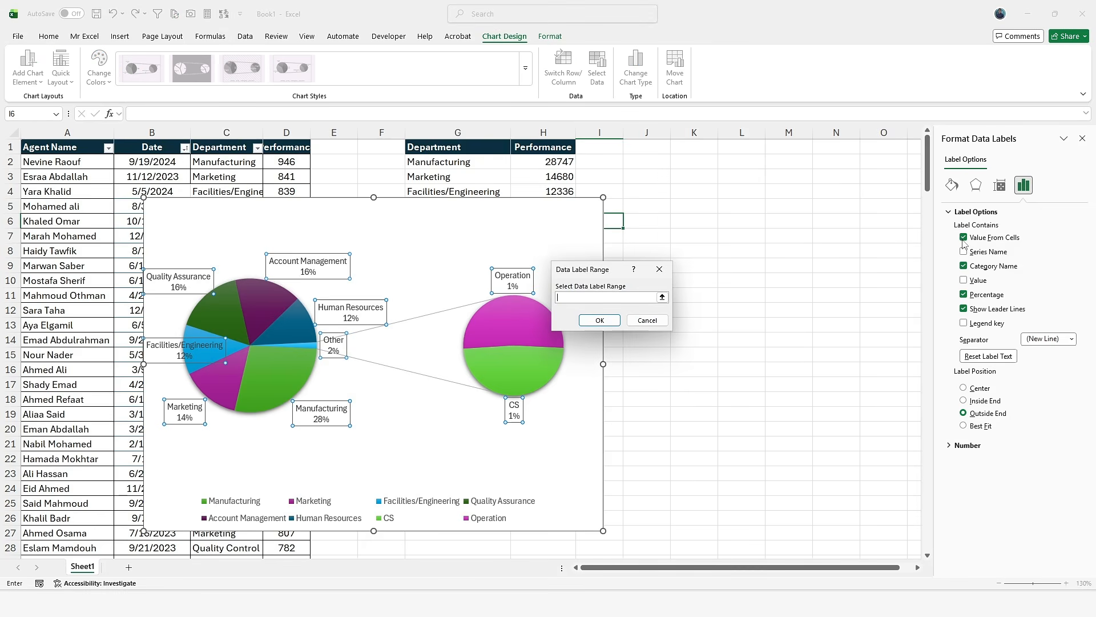
{"action": "left_click", "coordinate": [659, 269]}
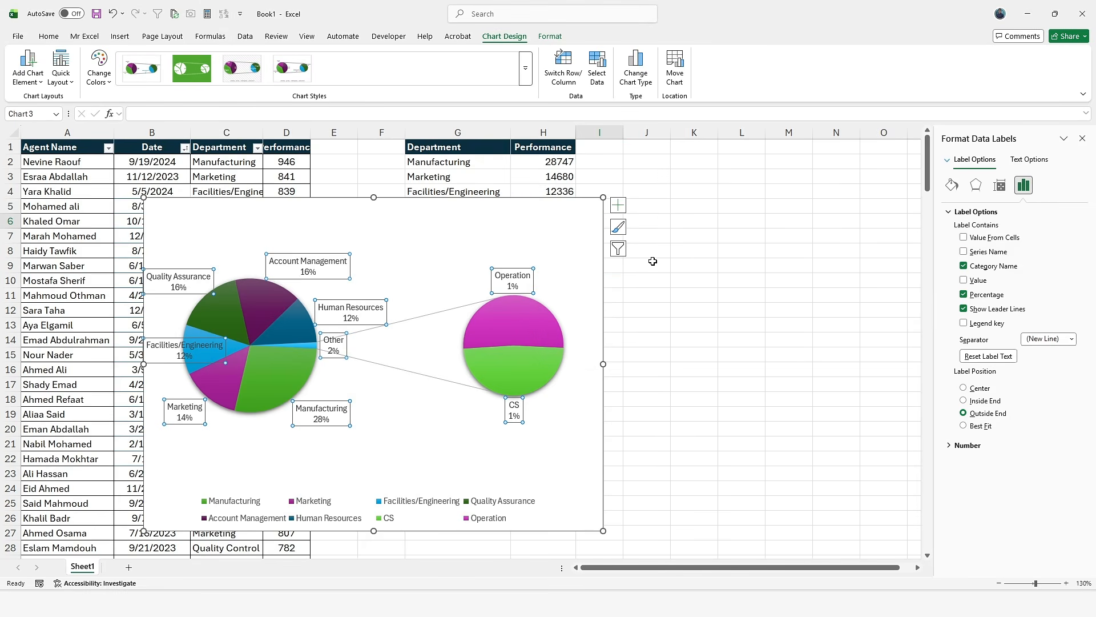
Try showing the legend key in the data labels, and look at the separator setting.
{"action": "left_click", "coordinate": [975, 325]}
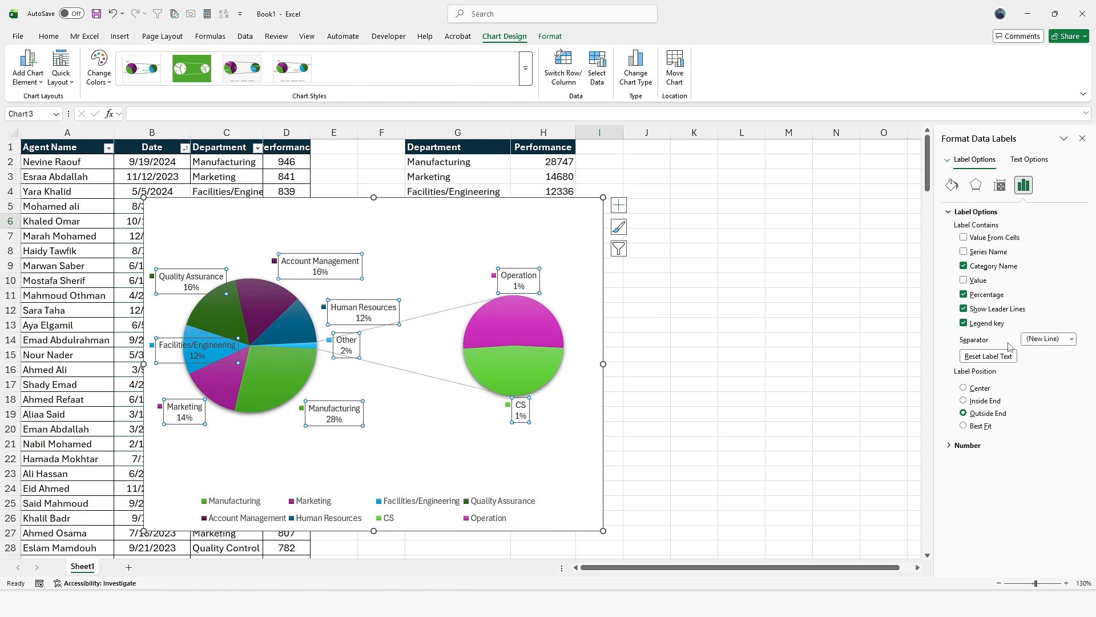
{"action": "left_click", "coordinate": [971, 324]}
{"action": "left_click", "coordinate": [1062, 343]}
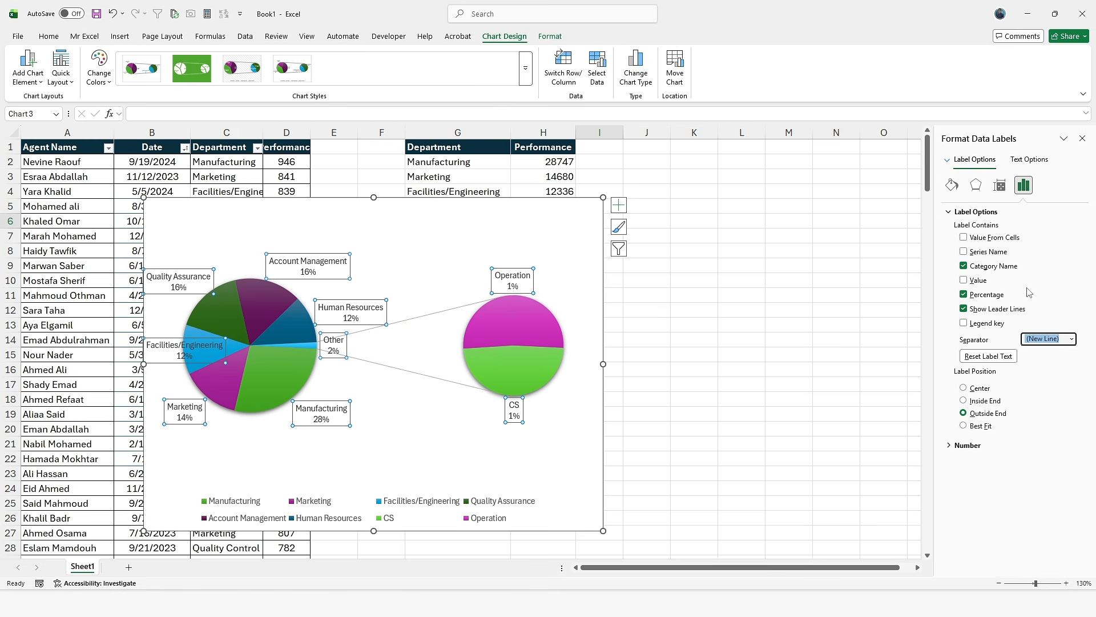
Add the value to all data labels, try the space separator, and put each label part on a new line.
{"action": "left_click", "coordinate": [975, 279]}
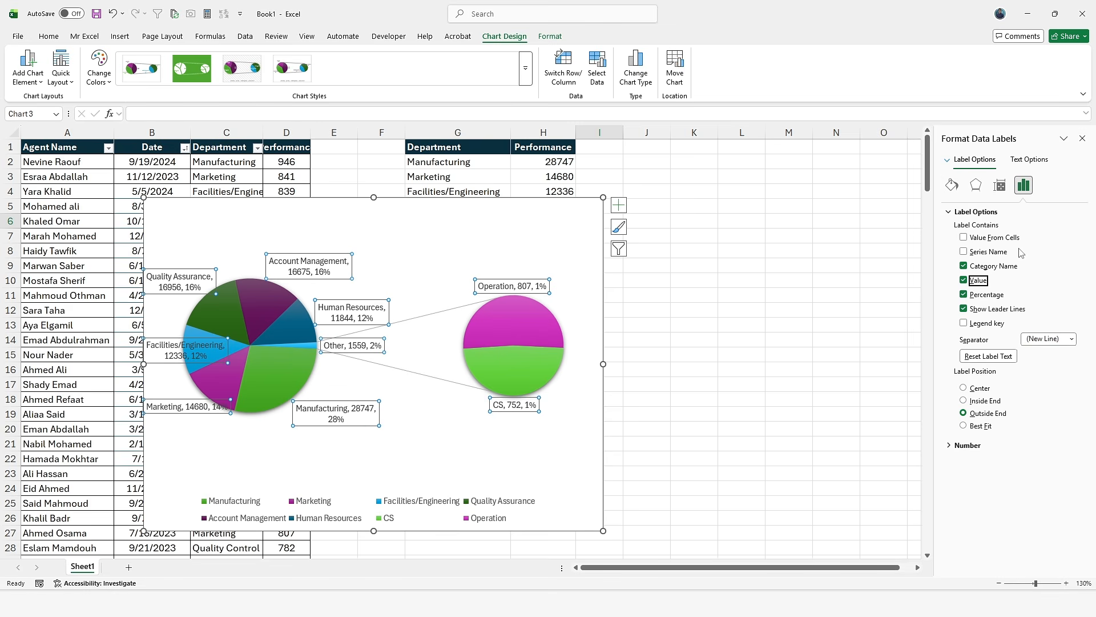
{"action": "left_click", "coordinate": [1007, 266]}
{"action": "left_click", "coordinate": [1006, 267]}
{"action": "left_click", "coordinate": [1072, 339]}
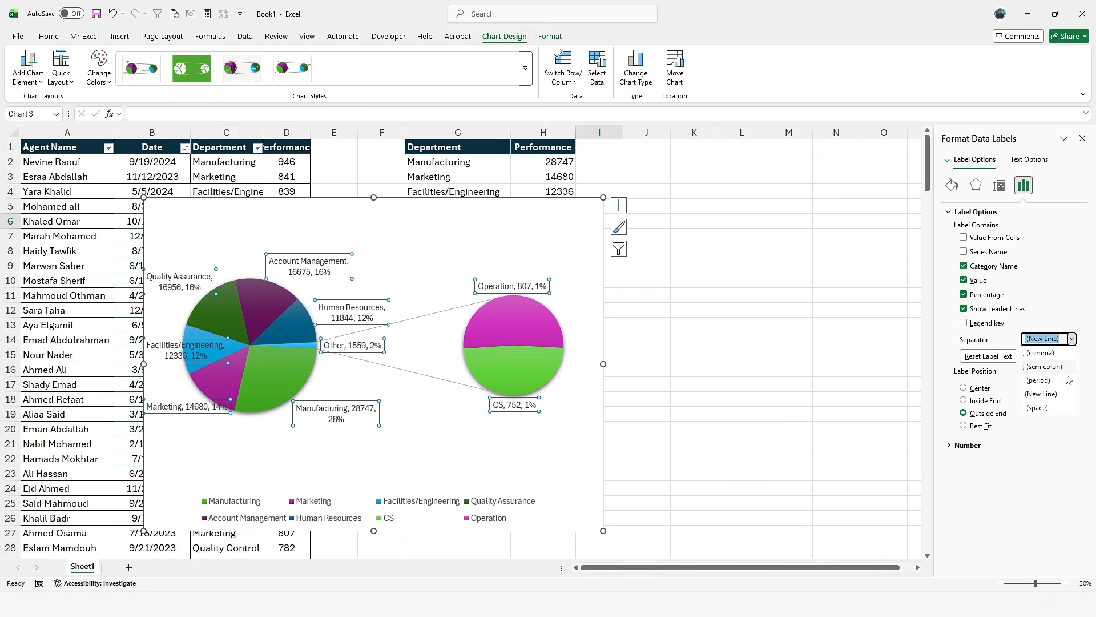
{"action": "left_click", "coordinate": [1051, 409]}
{"action": "left_click", "coordinate": [1071, 339]}
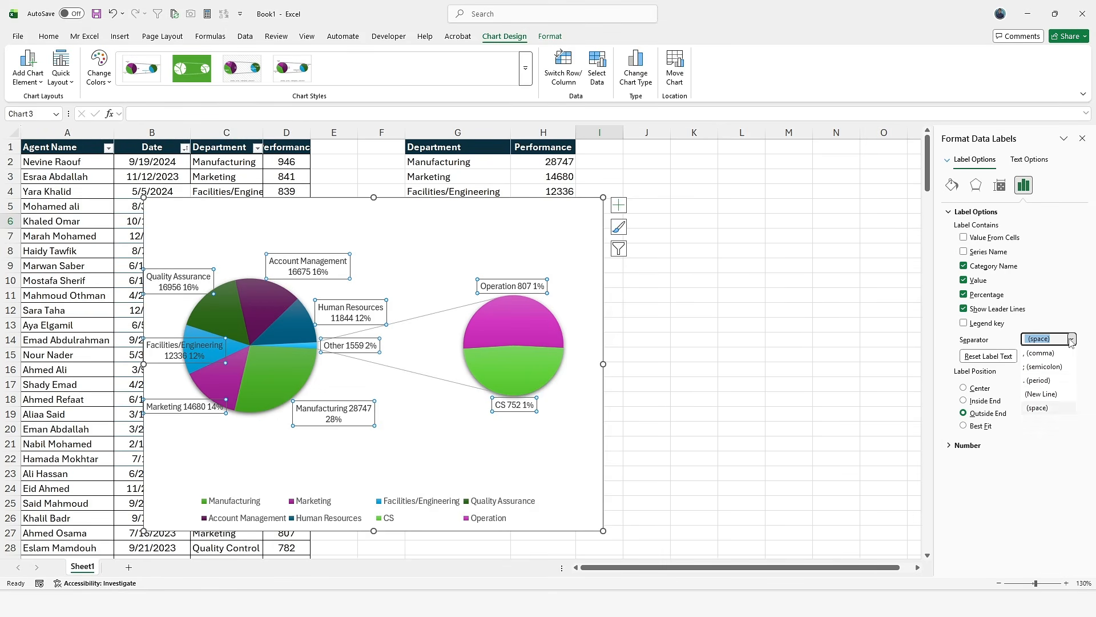
{"action": "left_click", "coordinate": [1043, 394]}
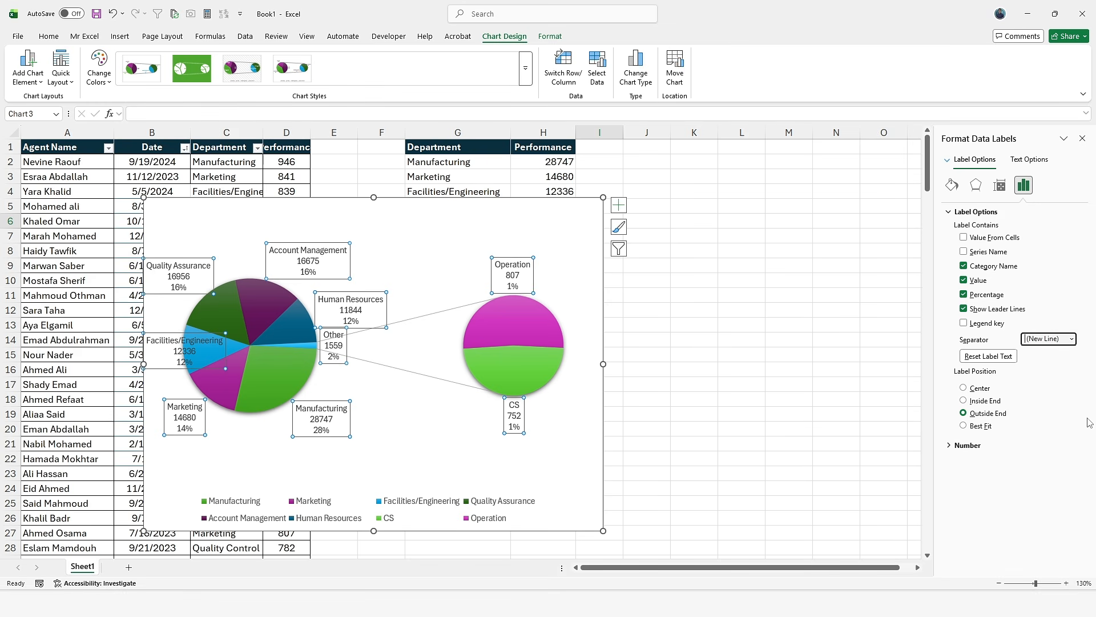
Try the Center, Inside End and Best Fit label positions, return to Outside End, and show the label number format options.
{"action": "left_click", "coordinate": [964, 389]}
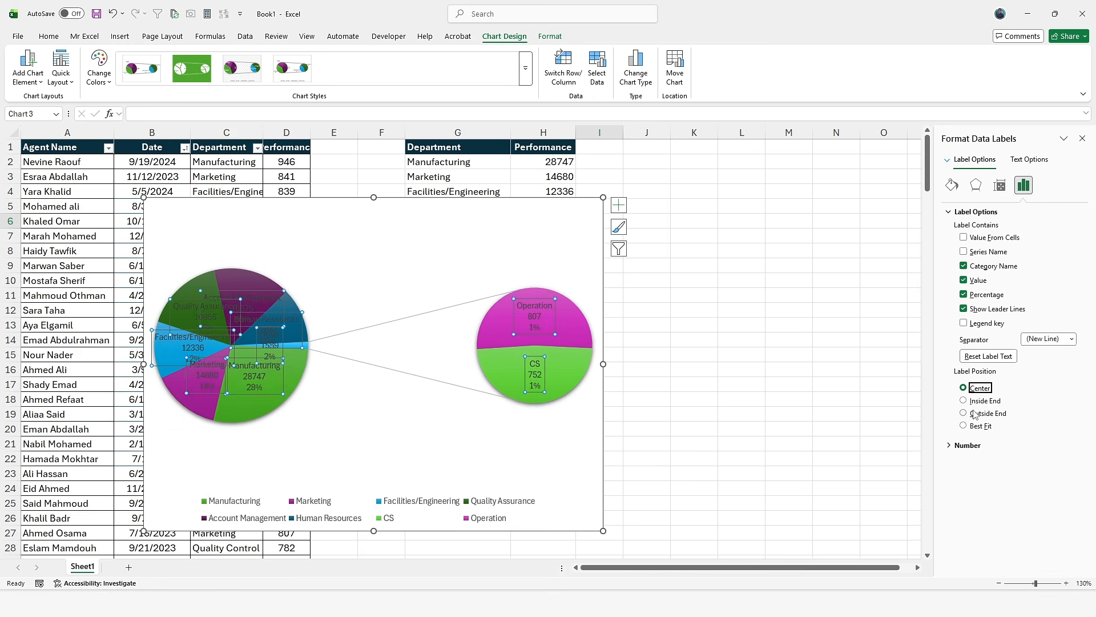
{"action": "left_click", "coordinate": [974, 403]}
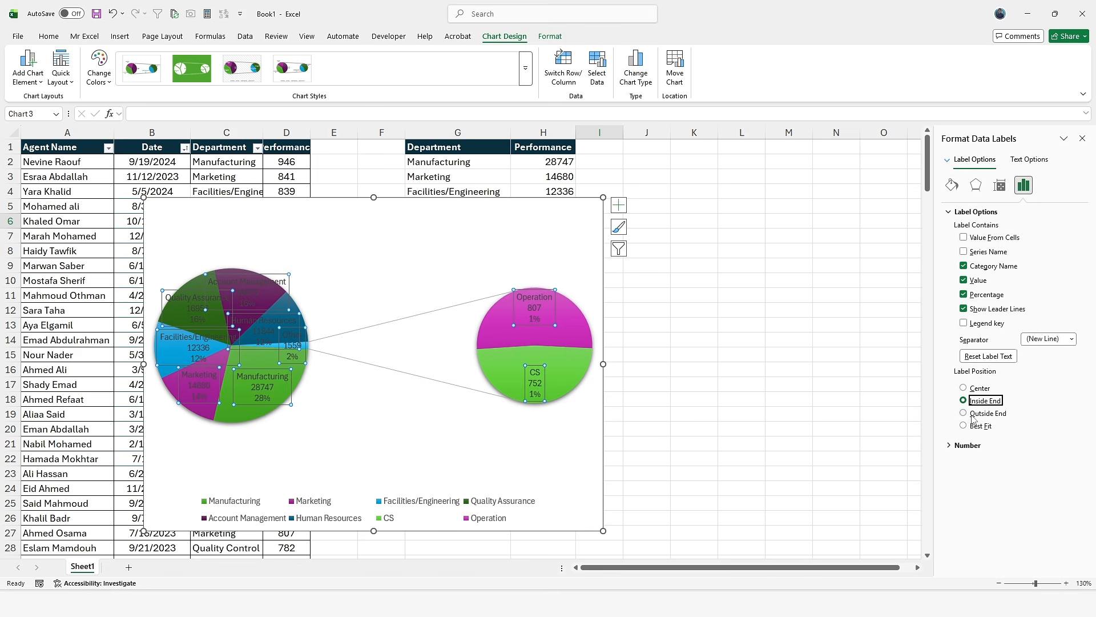
{"action": "left_click", "coordinate": [973, 415]}
{"action": "left_click", "coordinate": [967, 429]}
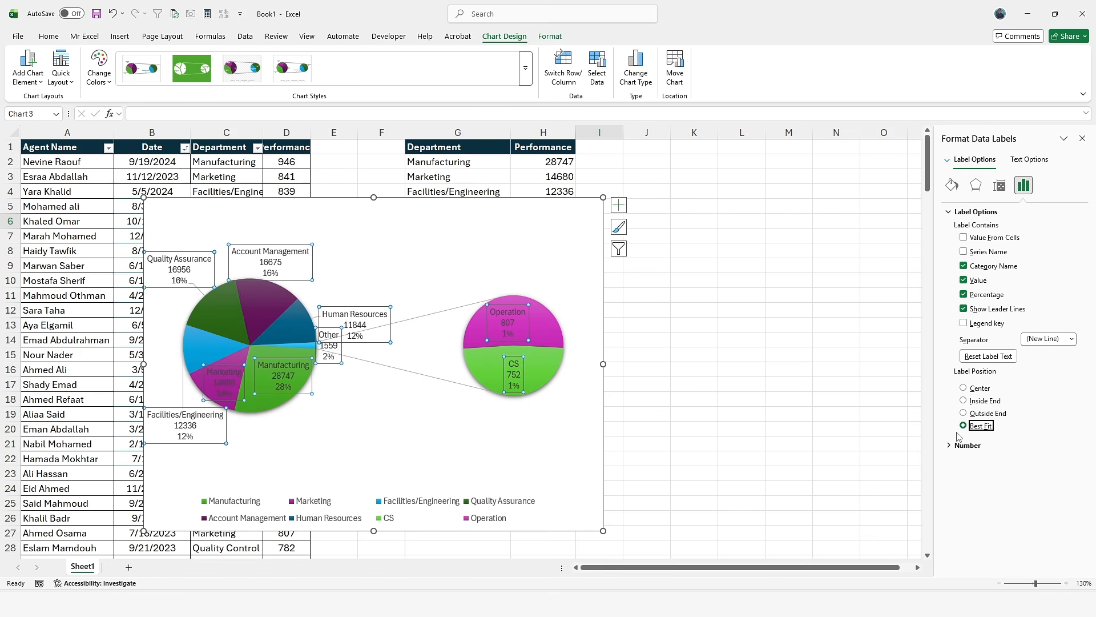
{"action": "left_click", "coordinate": [970, 415]}
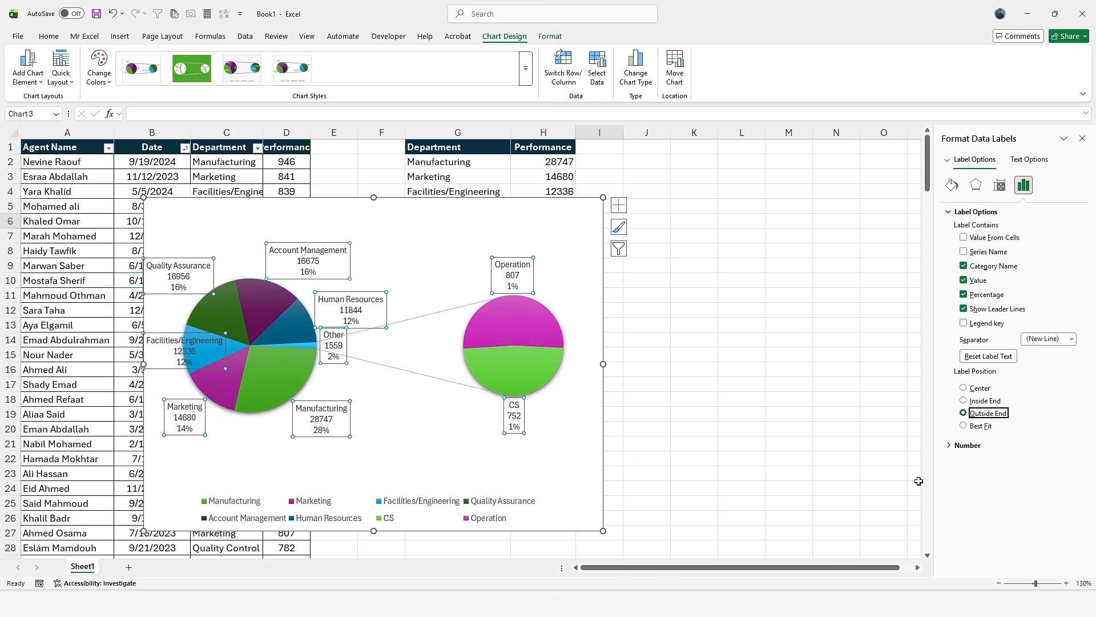
{"action": "left_click", "coordinate": [965, 445]}
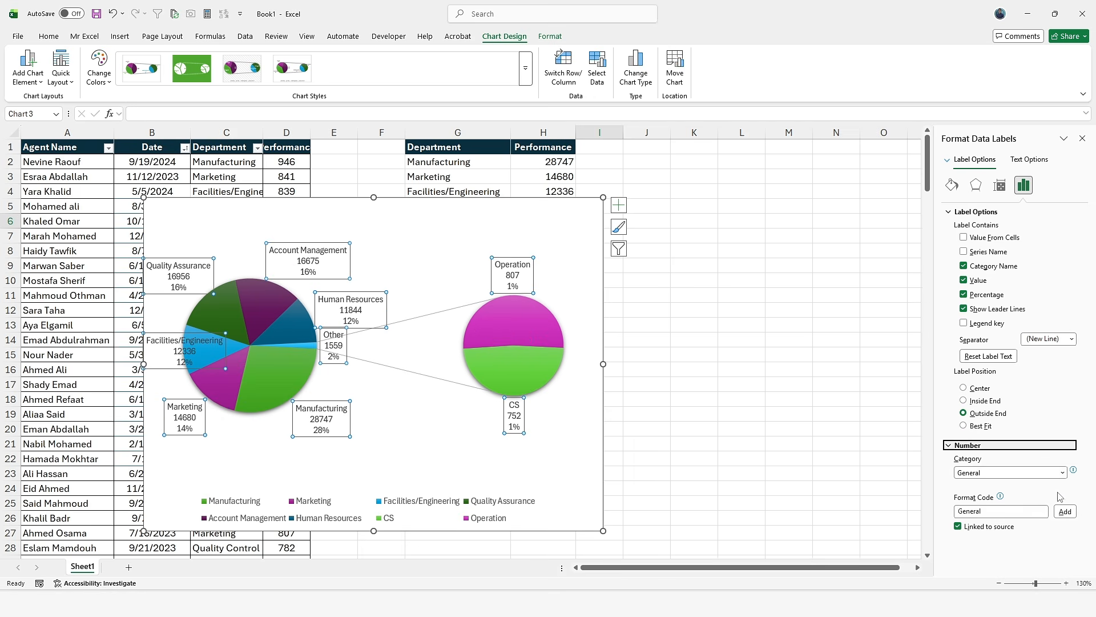
Set the Pie of Pie series' gap width to 179% and its second plot size to 43%.
{"action": "left_click", "coordinate": [572, 250]}
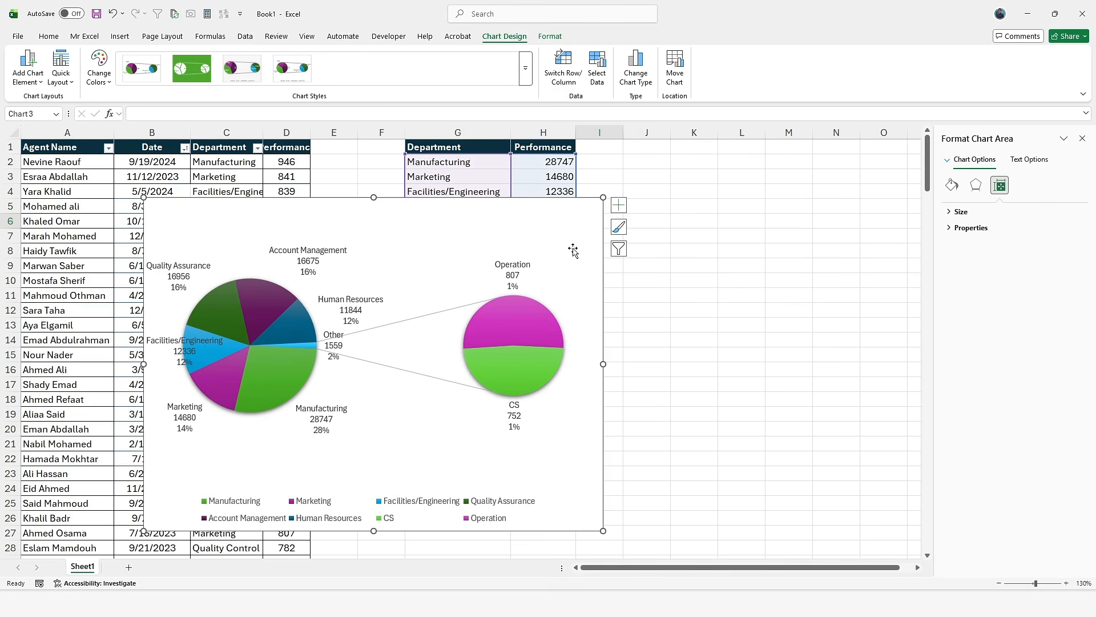
{"action": "left_click", "coordinate": [546, 310]}
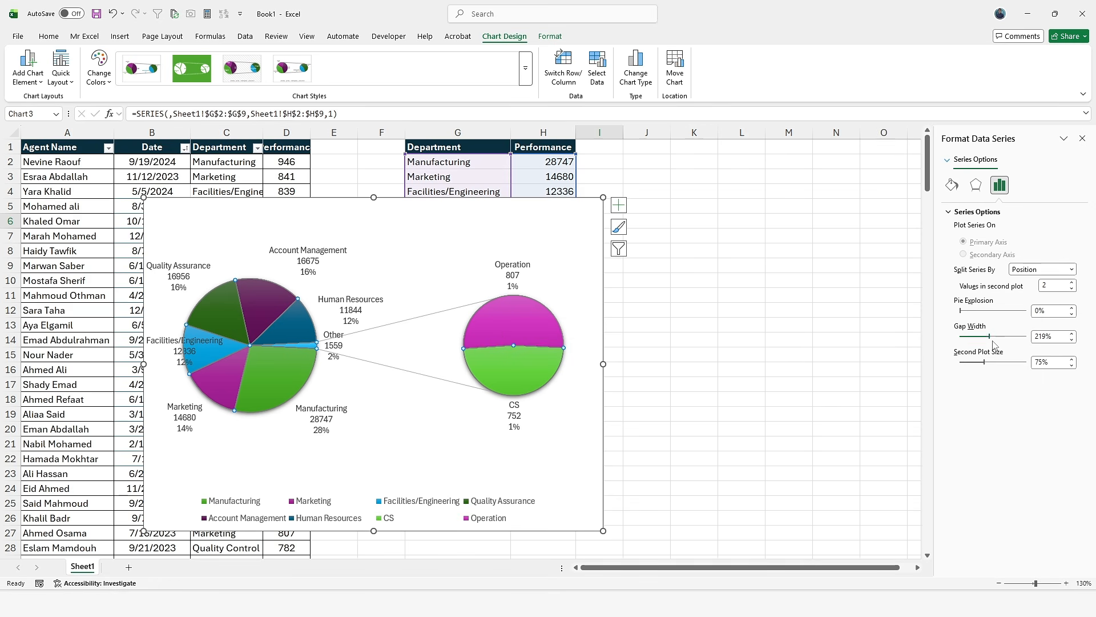
{"action": "left_click_drag", "start_coordinate": [987, 341], "coordinate": [977, 341]}
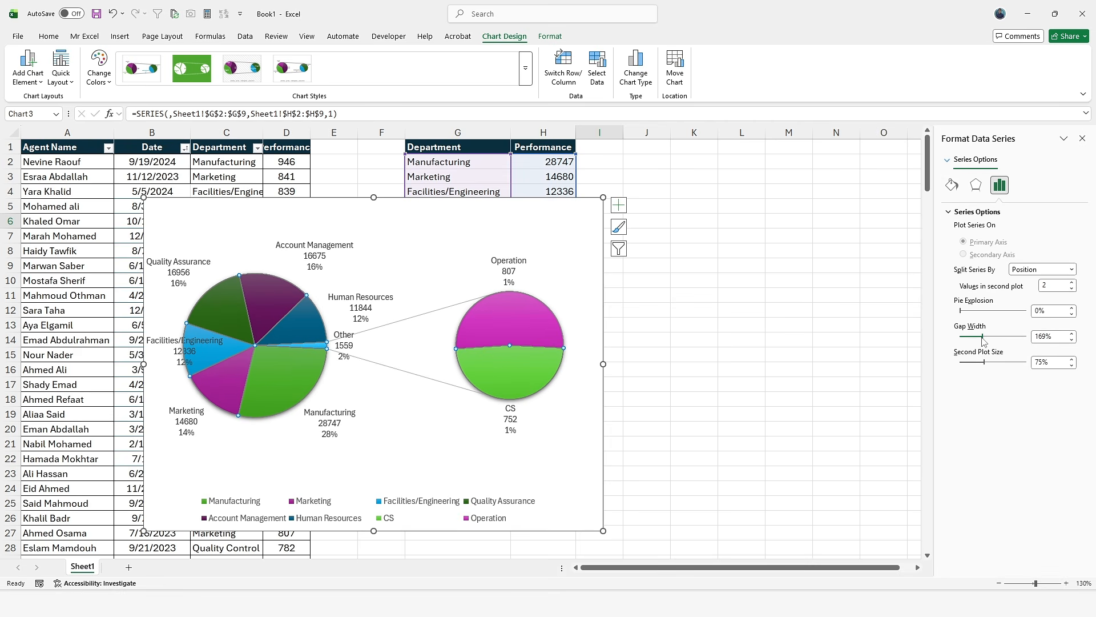
{"action": "key", "text": "ctrl+z"}
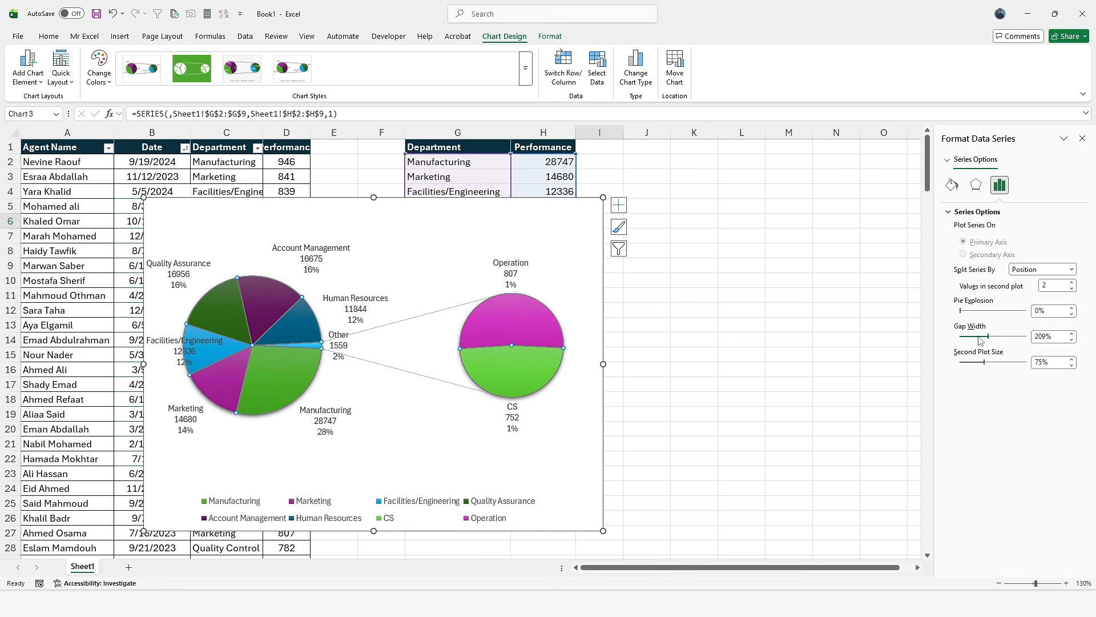
{"action": "key", "text": "ctrl+y"}
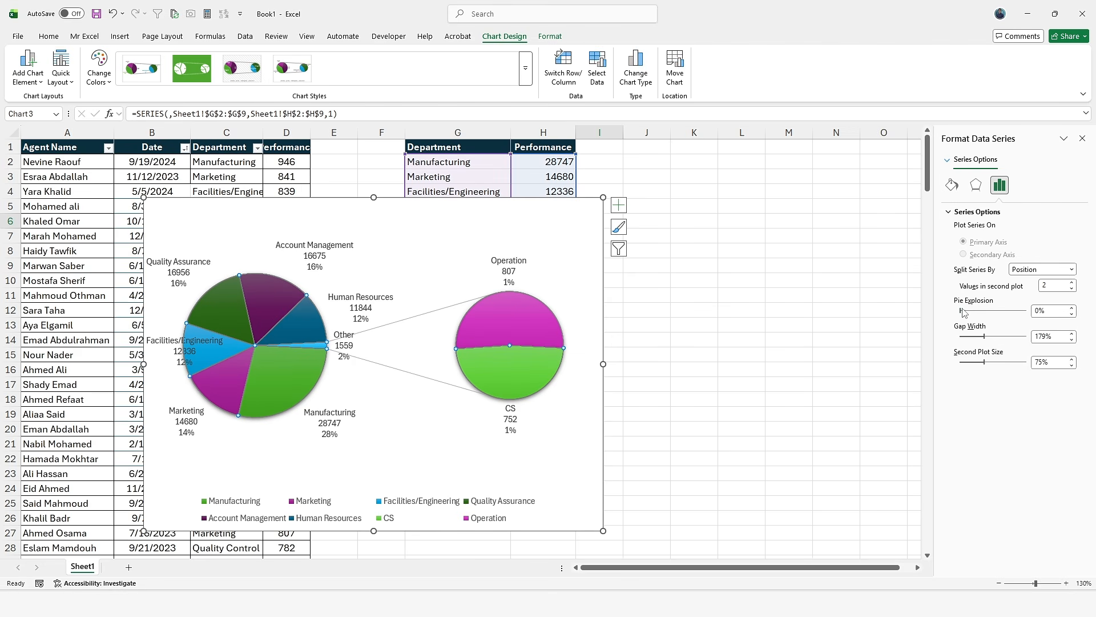
{"action": "mouse_move", "coordinate": [963, 312]}
{"action": "left_mouse_down"}
{"action": "mouse_move", "coordinate": [989, 315]}
{"action": "mouse_move", "coordinate": [960, 313]}
{"action": "left_mouse_up"}
{"action": "mouse_move", "coordinate": [983, 369]}
{"action": "left_mouse_down"}
{"action": "mouse_move", "coordinate": [967, 362]}
{"action": "mouse_move", "coordinate": [992, 369]}
{"action": "mouse_move", "coordinate": [974, 364]}
{"action": "left_mouse_up"}
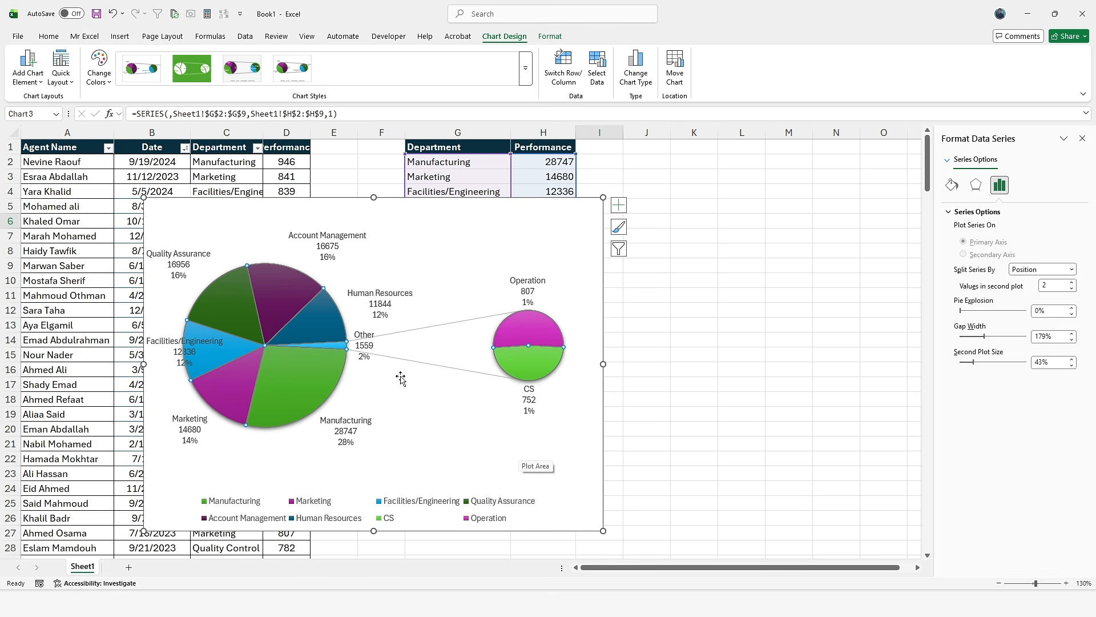
Change the chart type from Pie of Pie to Bar of Pie.
{"action": "left_click", "coordinate": [419, 288]}
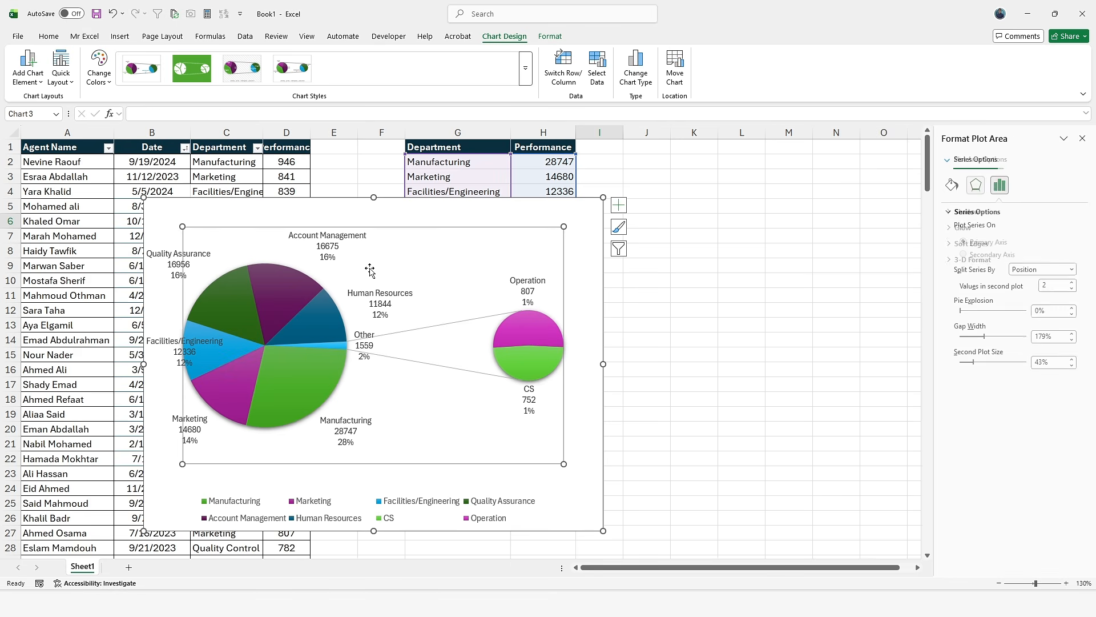
{"action": "left_click", "coordinate": [493, 221]}
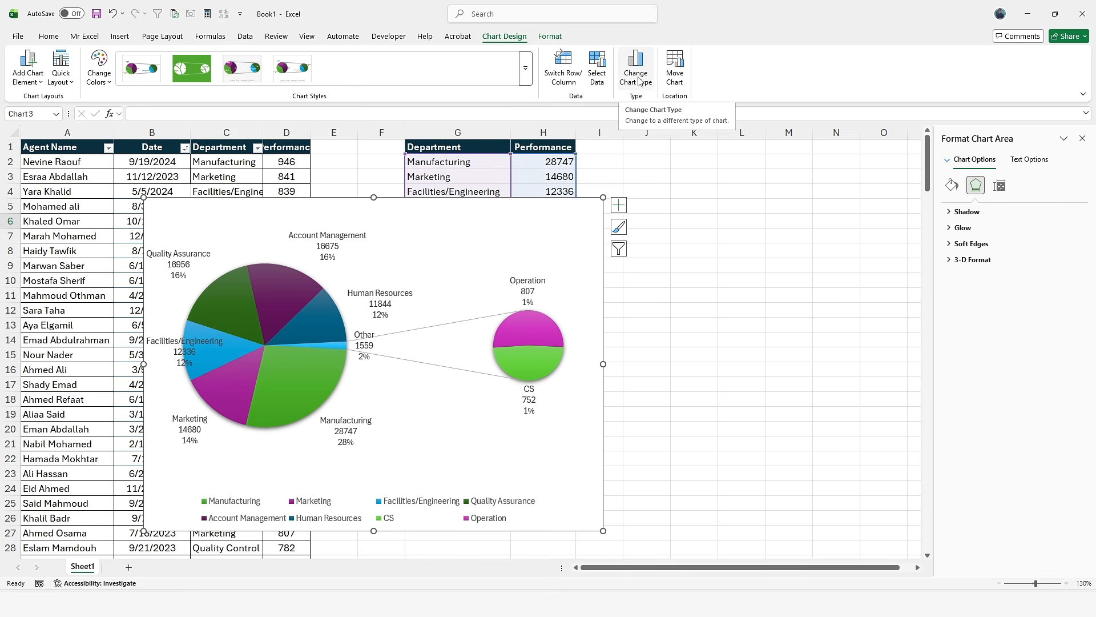
{"action": "left_click", "coordinate": [638, 81]}
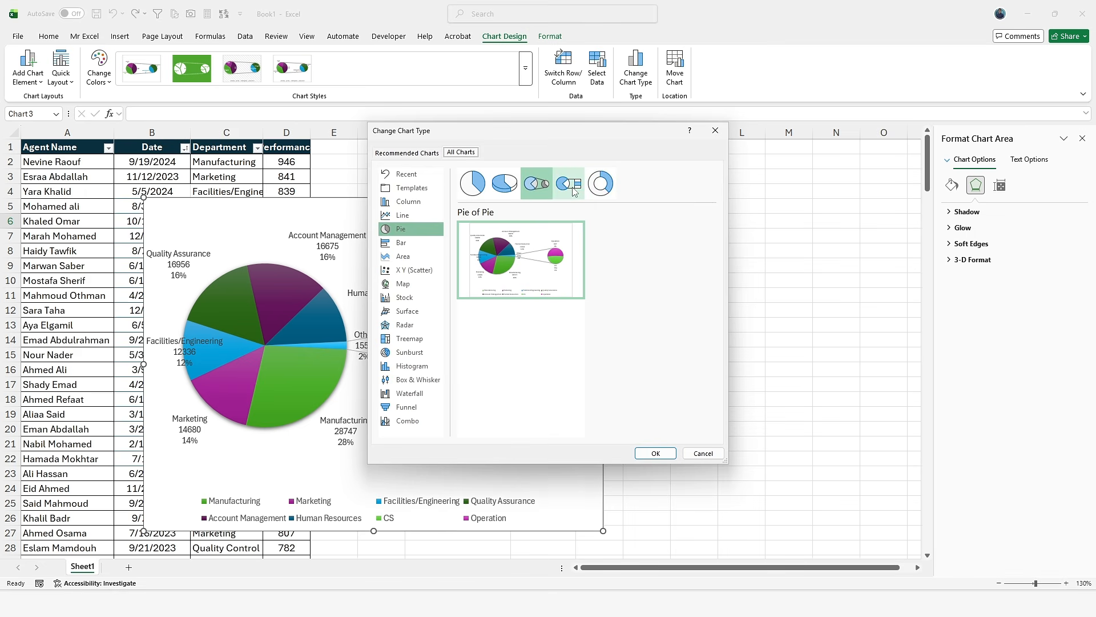
{"action": "left_click", "coordinate": [570, 189]}
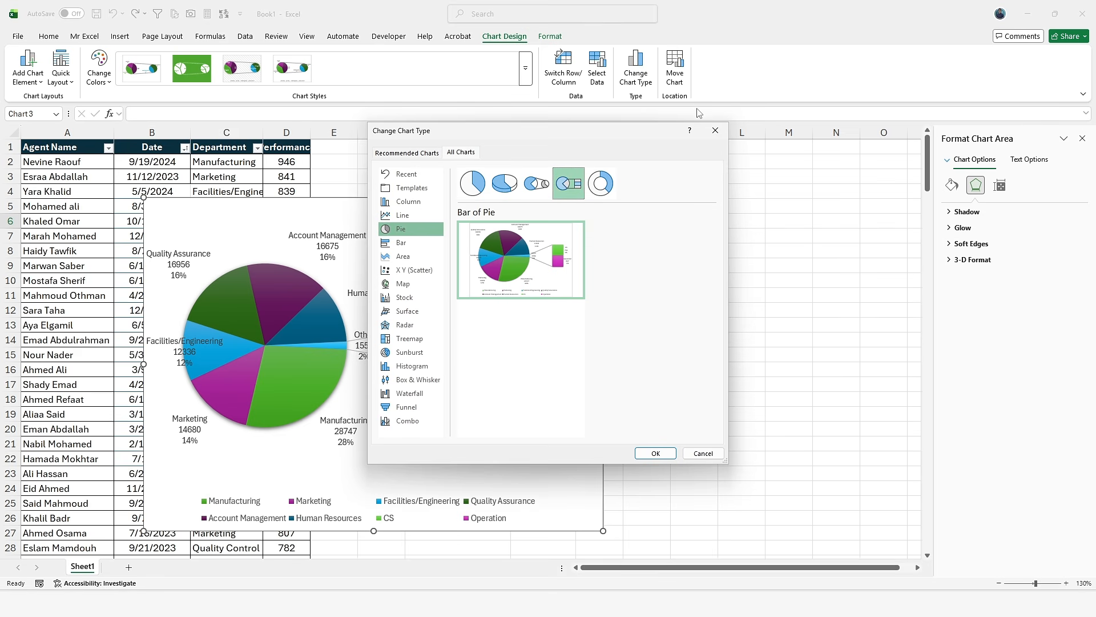
{"action": "left_click_drag", "start_coordinate": [644, 125], "coordinate": [814, 113]}
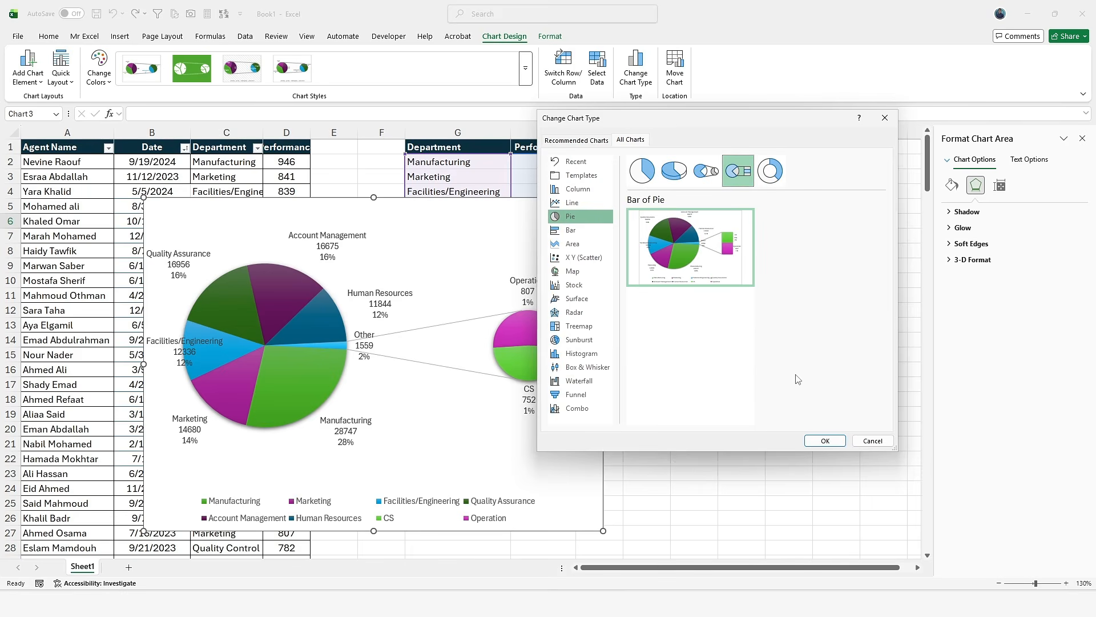
{"action": "left_click", "coordinate": [817, 443]}
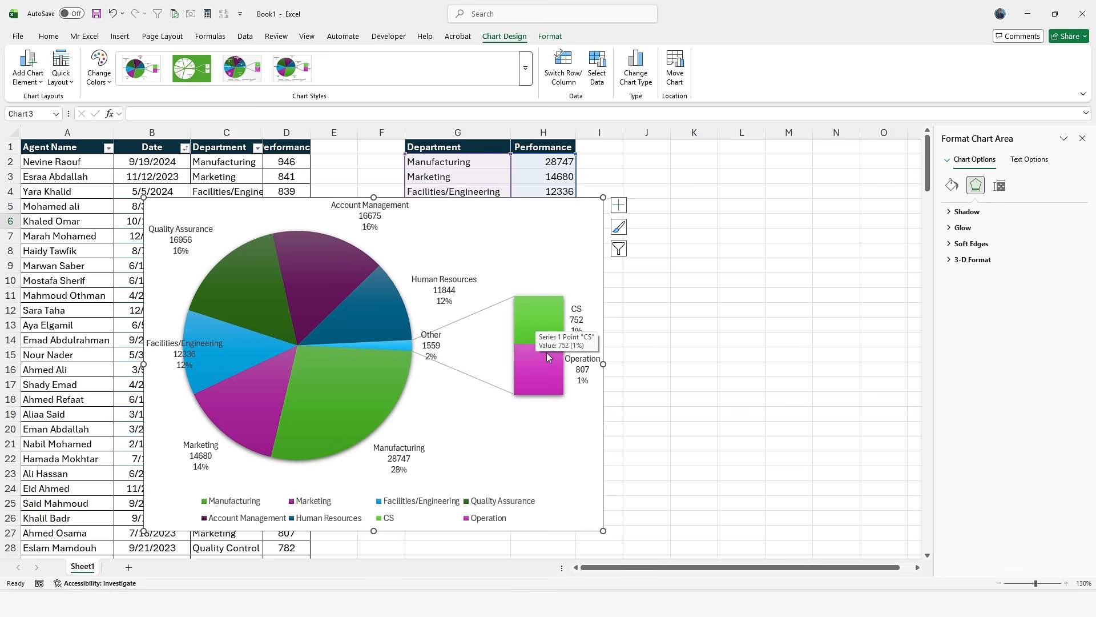
Fill only the CS segment of the secondary bar with a dark blue theme colour.
{"action": "left_click", "coordinate": [550, 393]}
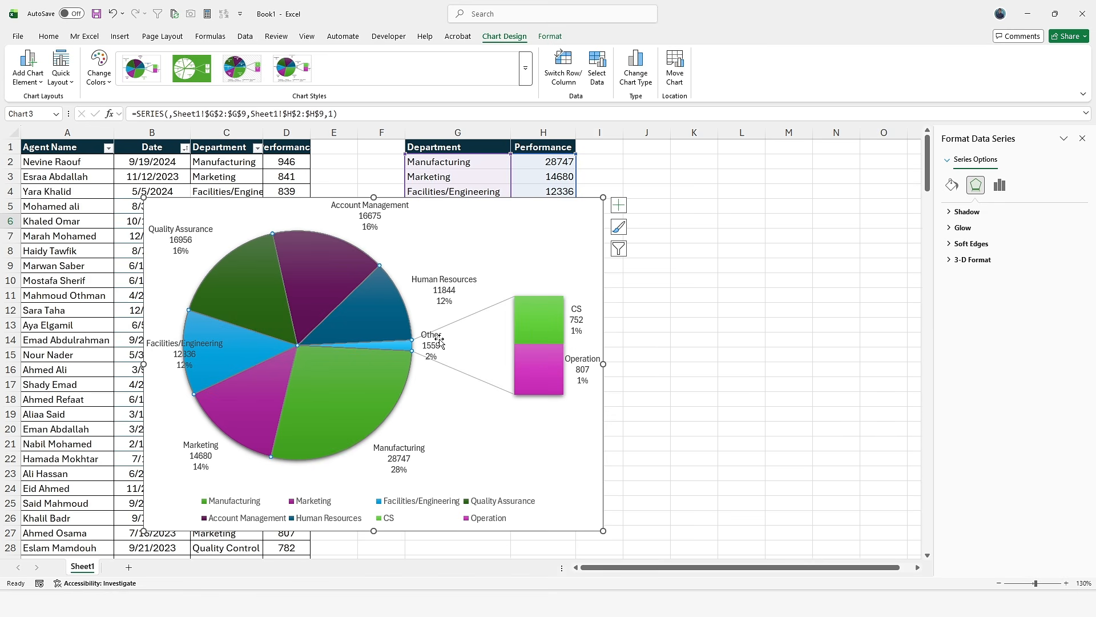
{"action": "left_click", "coordinate": [479, 283]}
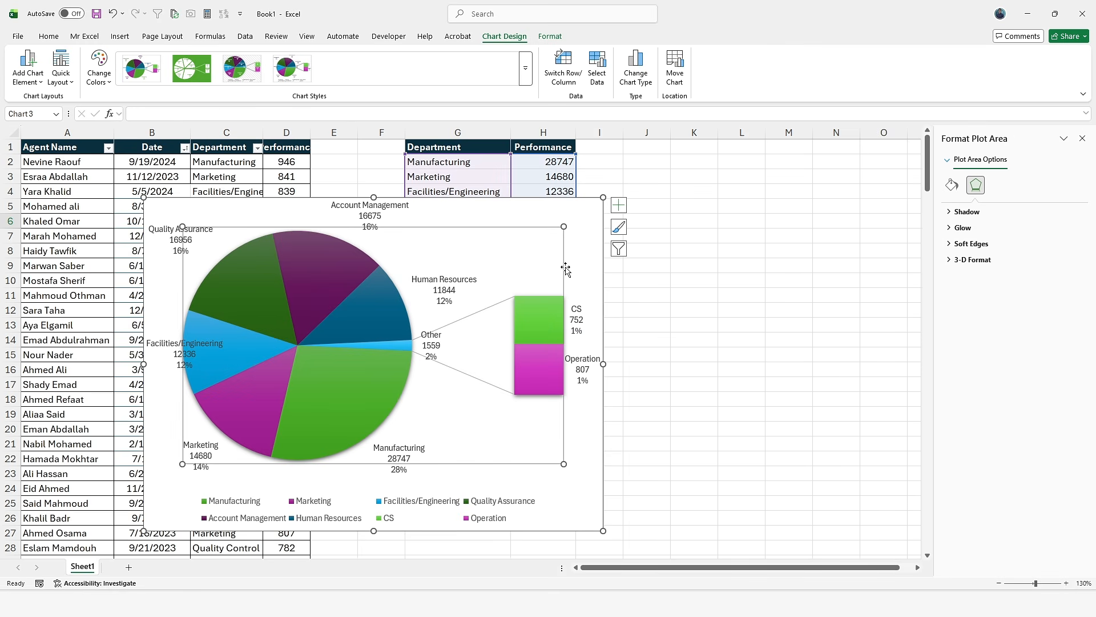
{"action": "left_click", "coordinate": [519, 324]}
{"action": "left_click", "coordinate": [530, 324]}
{"action": "right_click", "coordinate": [534, 327]}
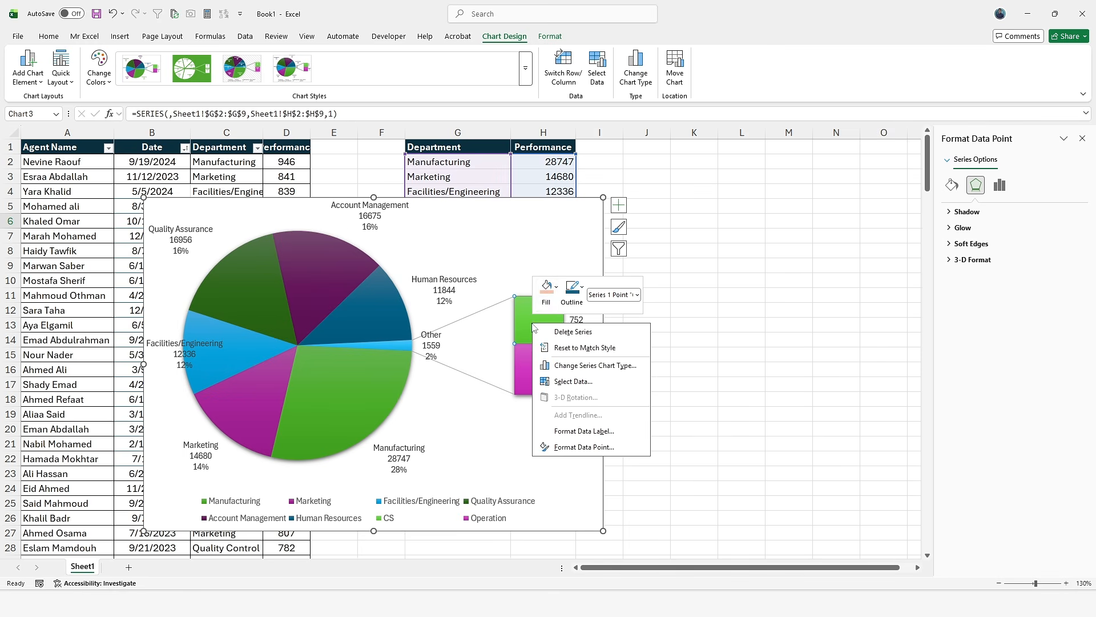
{"action": "left_click", "coordinate": [546, 289]}
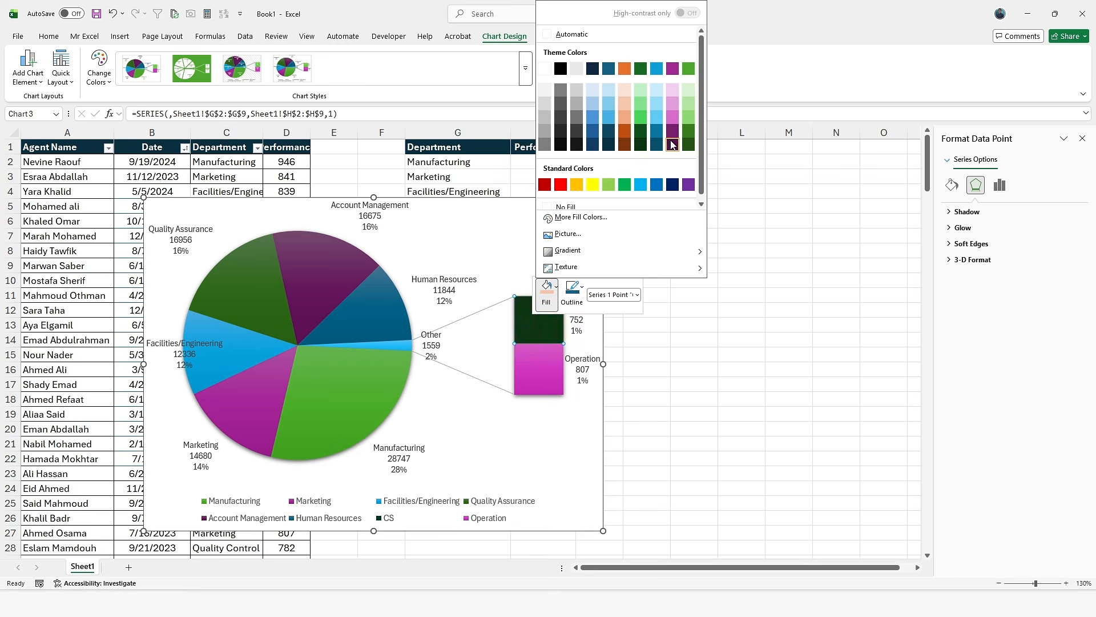
{"action": "left_click", "coordinate": [596, 129]}
{"action": "left_click", "coordinate": [540, 430]}
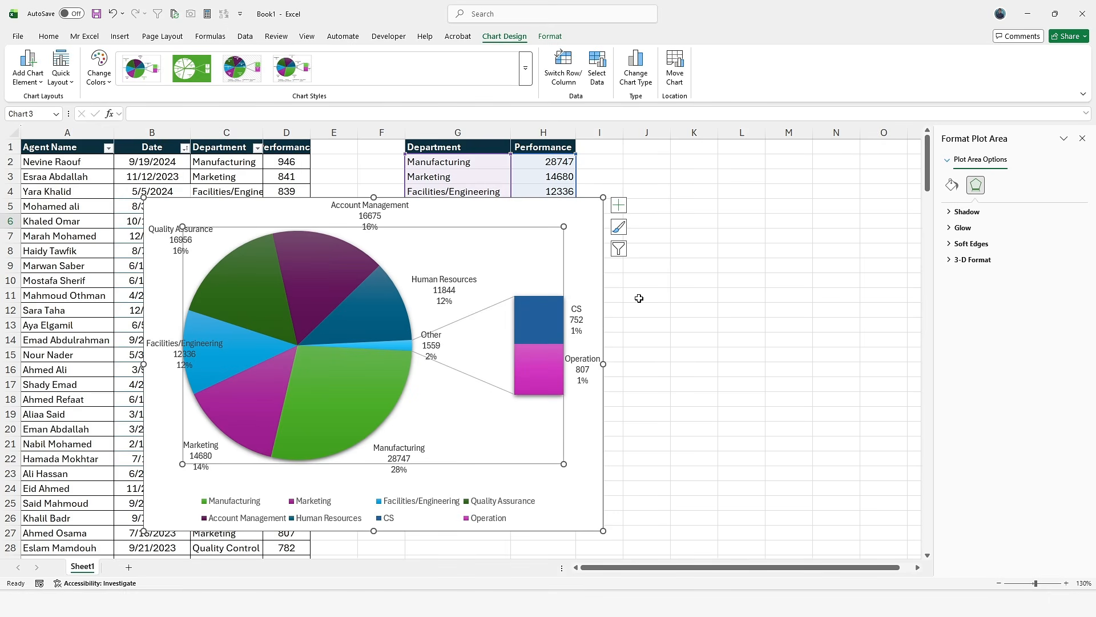
Change the chart type to Doughnut.
{"action": "left_click", "coordinate": [636, 67]}
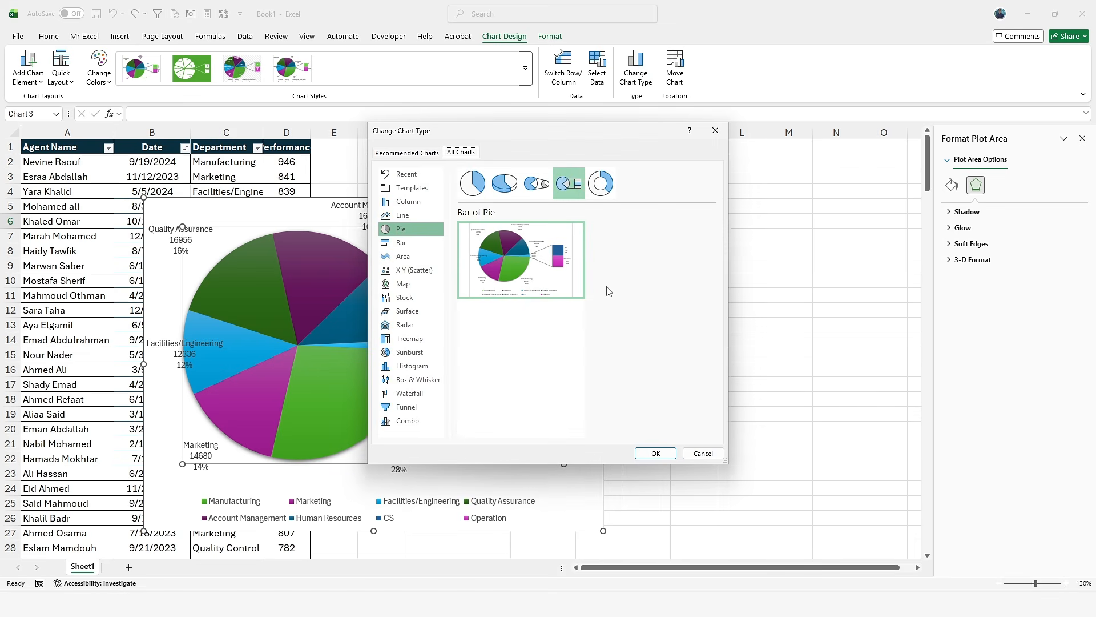
{"action": "left_click", "coordinate": [600, 184]}
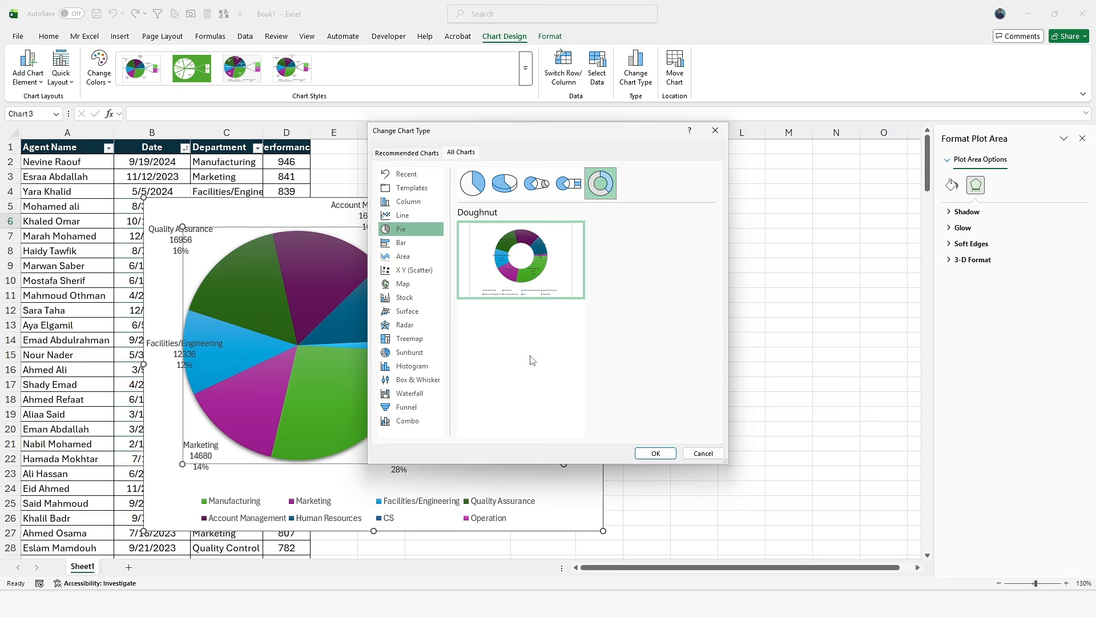
{"action": "left_click", "coordinate": [655, 453]}
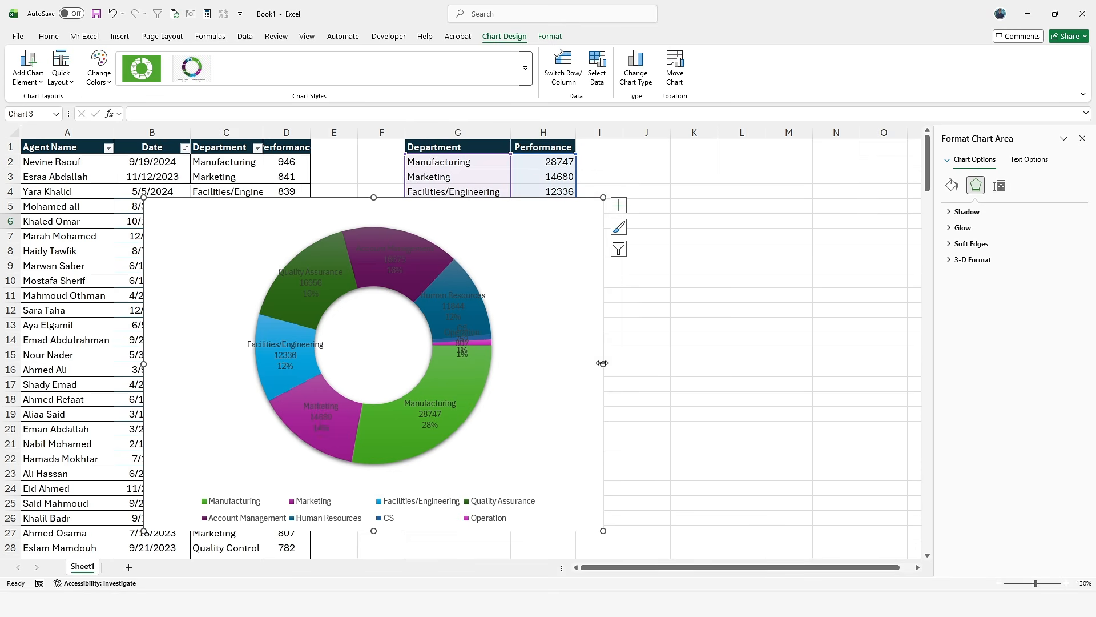
Shrink the doughnut chart and place it over the agent table, clear of the Performance column in the department summary.
{"action": "left_click_drag", "start_coordinate": [604, 333], "coordinate": [820, 325]}
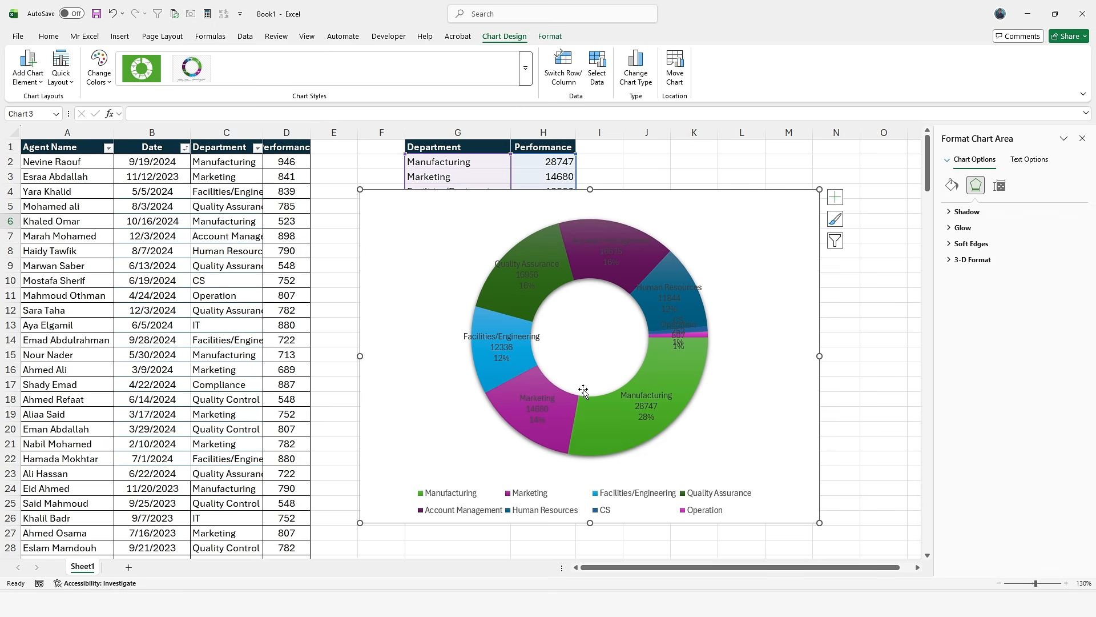
{"action": "left_click", "coordinate": [732, 226]}
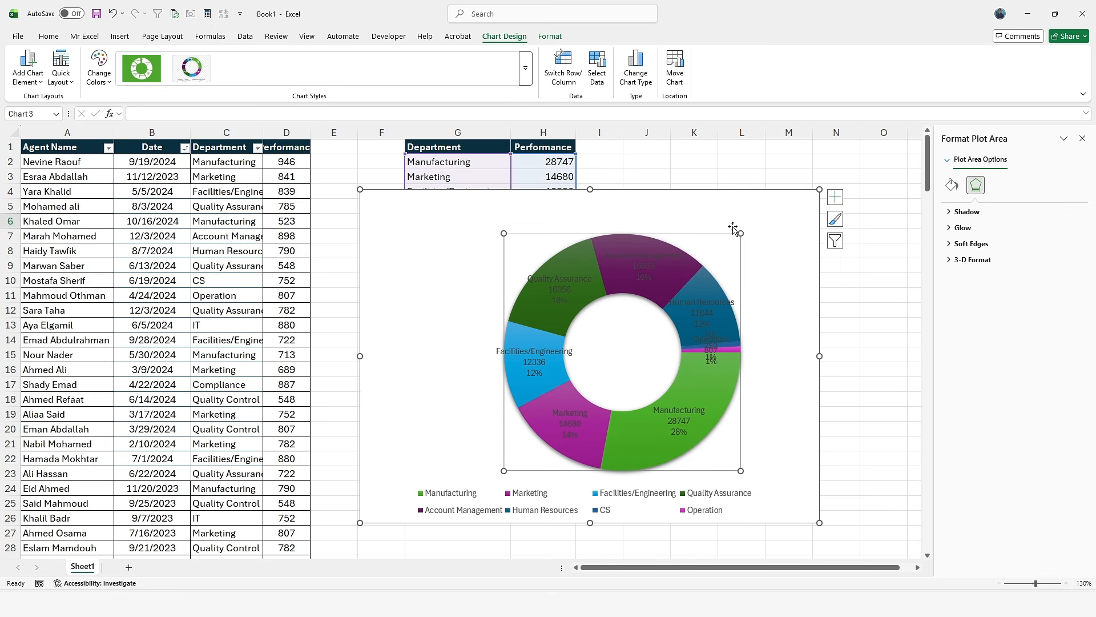
{"action": "left_click_drag", "start_coordinate": [694, 196], "coordinate": [474, 212]}
{"action": "left_click_drag", "start_coordinate": [583, 523], "coordinate": [456, 466]}
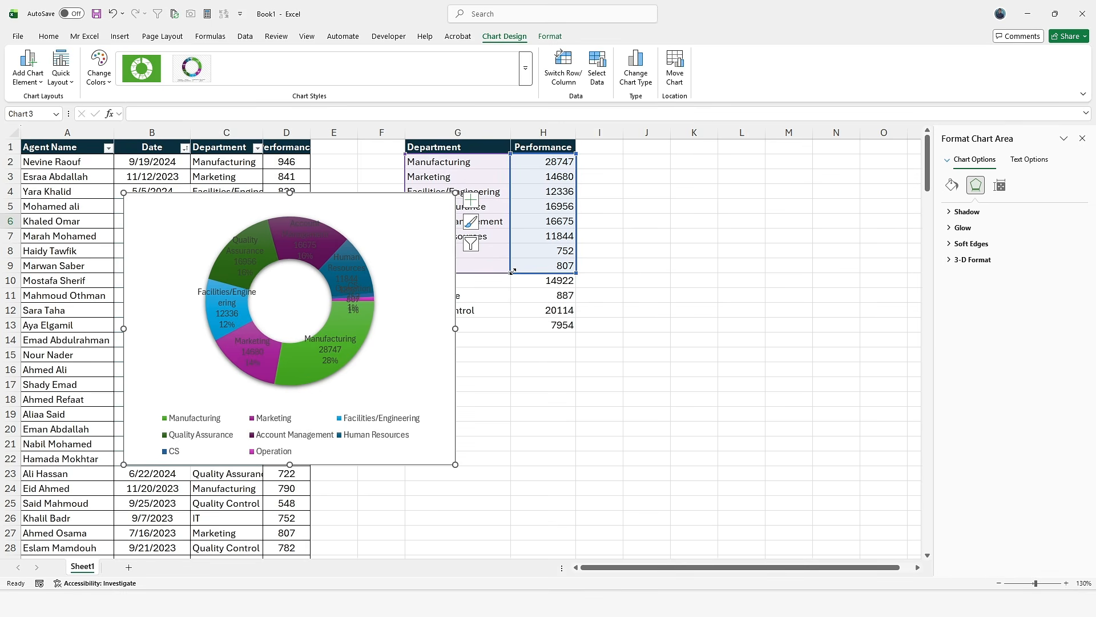
Extend the chart's data range through row 13 to include Sales, and move the chart off the department names.
{"action": "left_click_drag", "start_coordinate": [509, 273], "coordinate": [510, 332]}
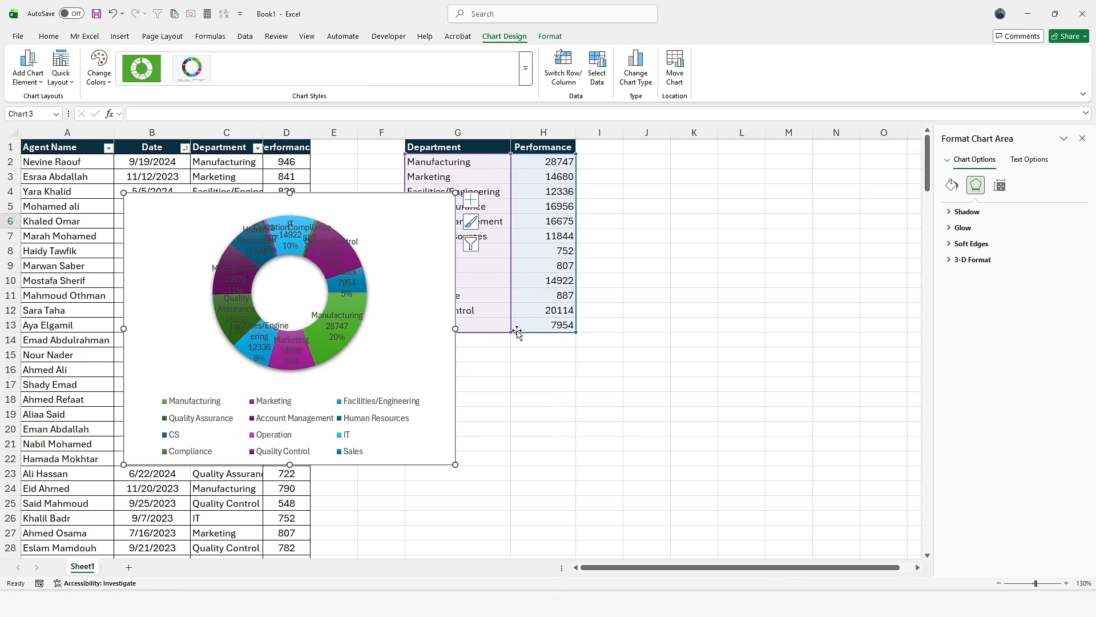
{"action": "left_click_drag", "start_coordinate": [398, 292], "coordinate": [843, 307]}
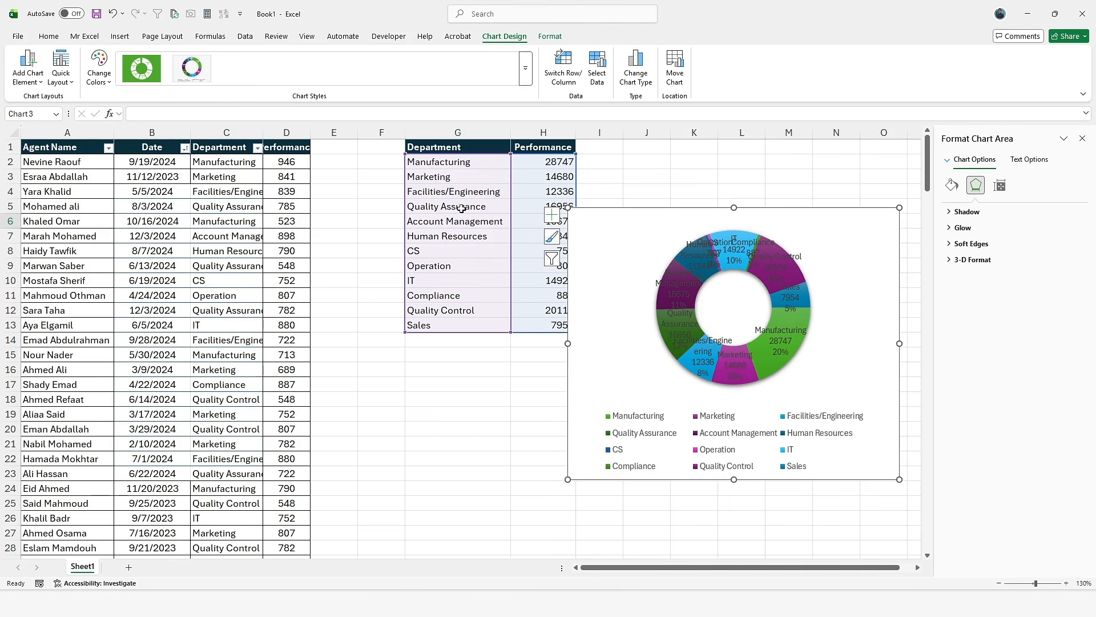
{"action": "left_click", "coordinate": [233, 291]}
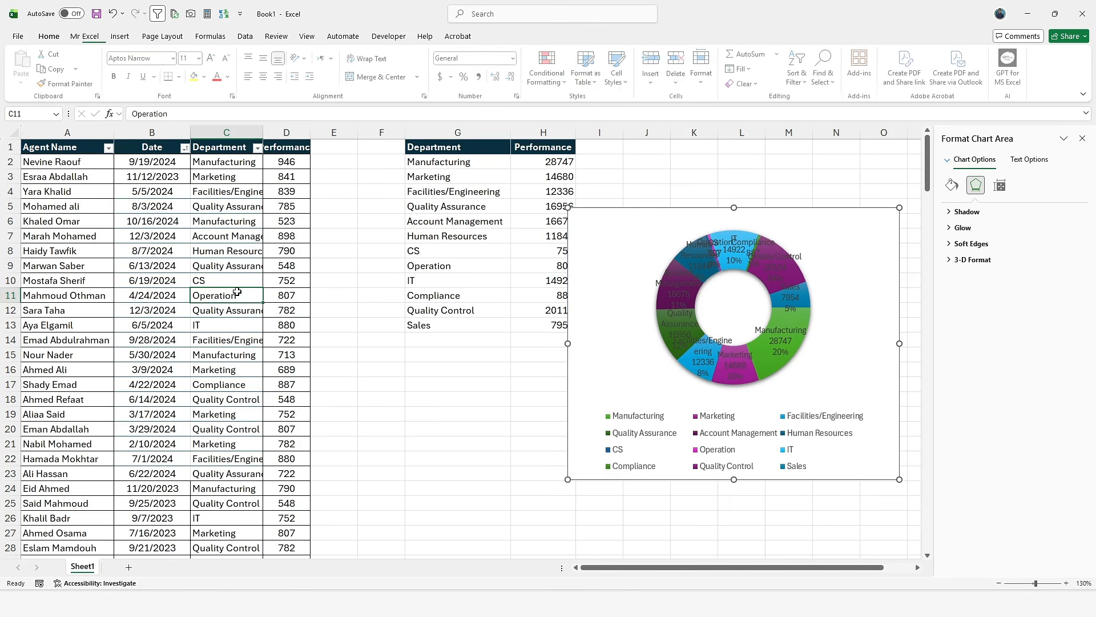
Copy the Human Resources department into C11 and Quality Assurance into C10, replacing the Operation and CS entries.
{"action": "left_click", "coordinate": [228, 251]}
{"action": "key", "text": "ctrl+c"}
{"action": "left_click", "coordinate": [227, 288]}
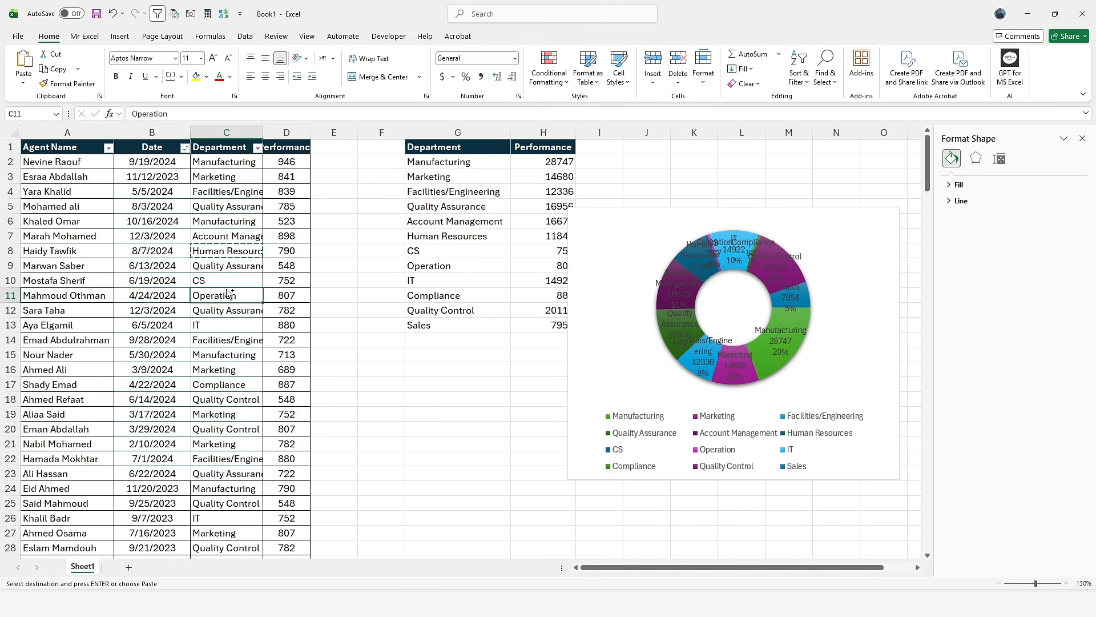
{"action": "key", "text": "ctrl+v"}
{"action": "left_click", "coordinate": [220, 265]}
{"action": "key", "text": "ctrl+c"}
{"action": "left_click", "coordinate": [219, 283]}
{"action": "key", "text": "ctrl+v"}
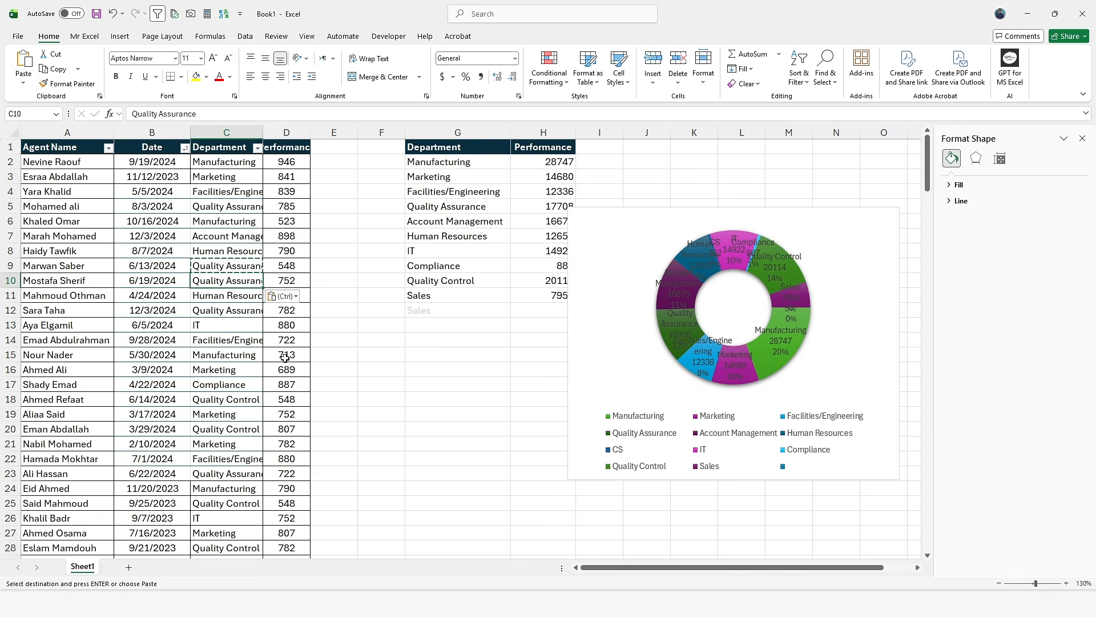
{"action": "left_click", "coordinate": [727, 351]}
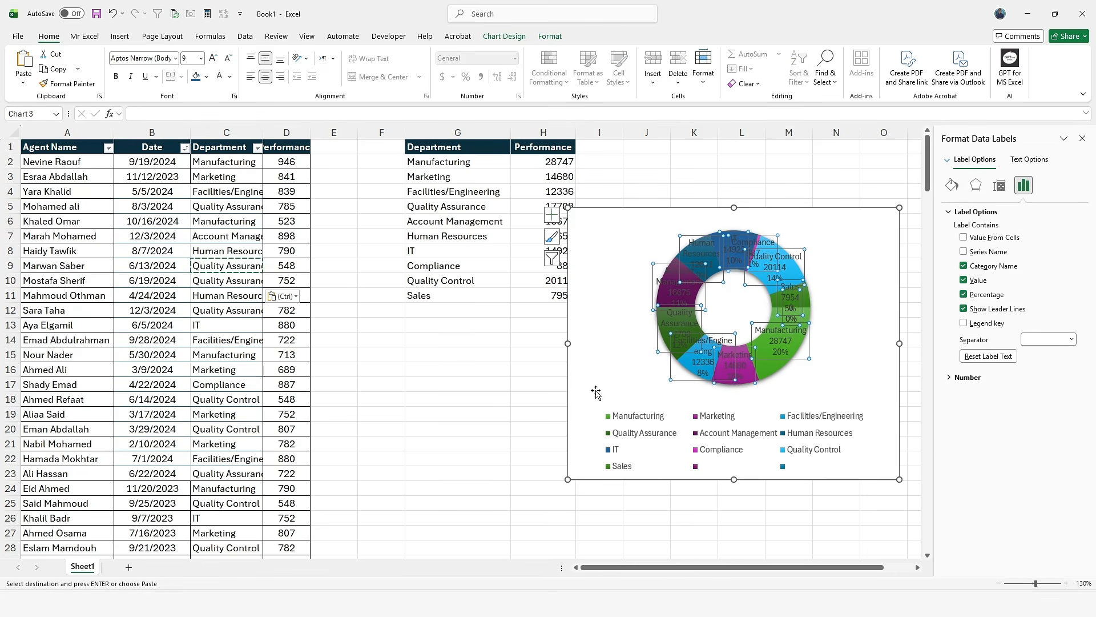
{"action": "left_click", "coordinate": [440, 158]}
{"action": "left_click_drag", "start_coordinate": [440, 158], "coordinate": [546, 281]}
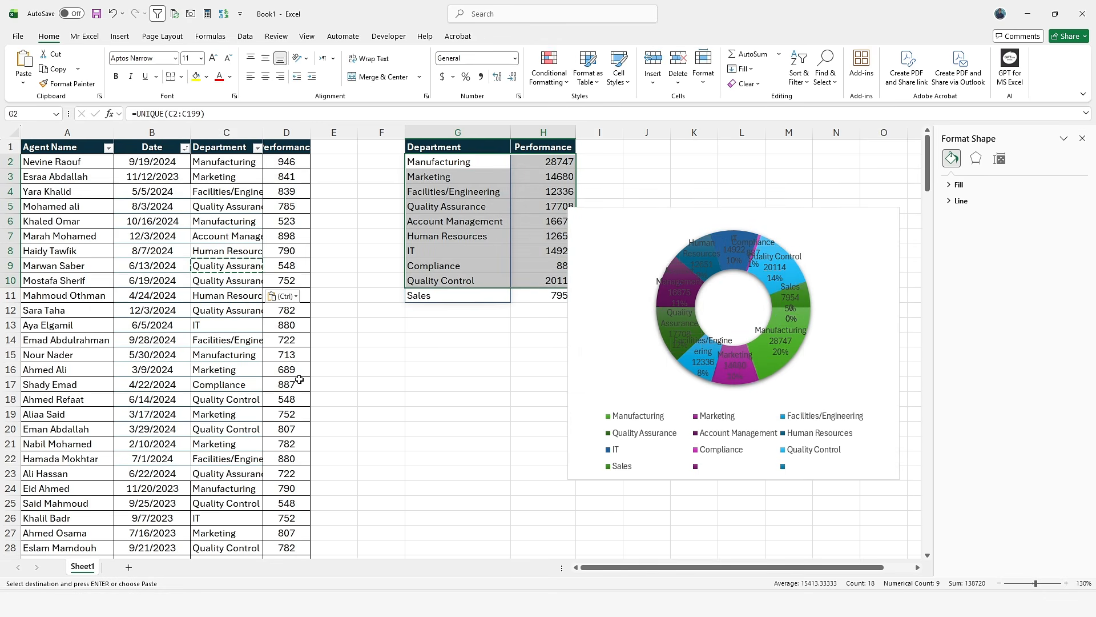
{"action": "left_click_drag", "start_coordinate": [226, 223], "coordinate": [245, 248]}
{"action": "left_click", "coordinate": [243, 249]}
Replace the Compliance department in C17 with IT copied from C13.
{"action": "left_click", "coordinate": [225, 325]}
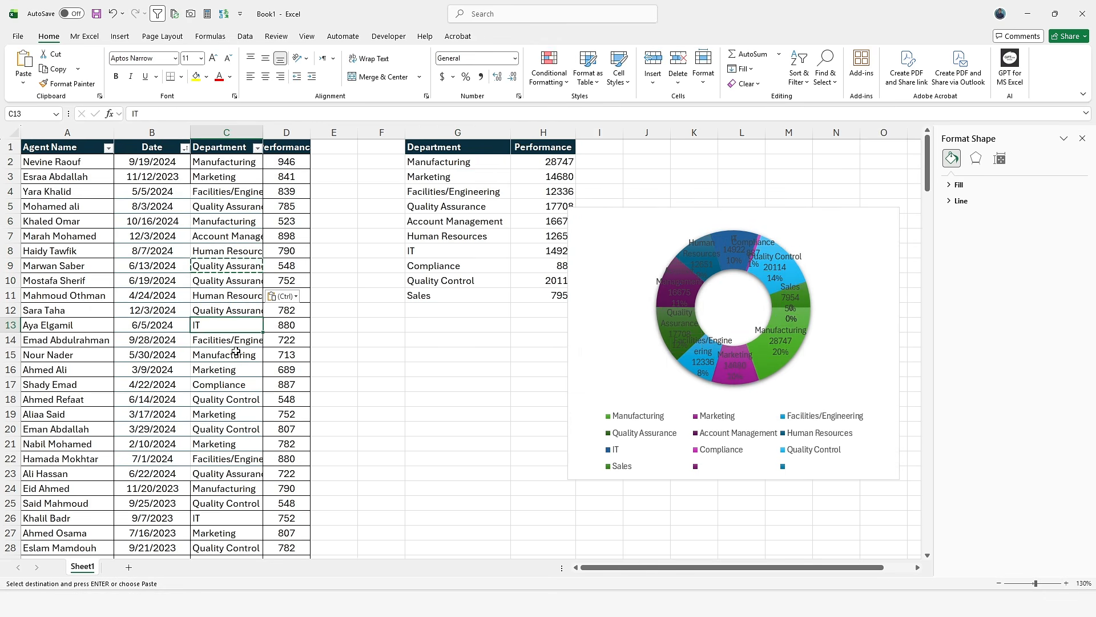
{"action": "key", "text": "ctrl+c"}
{"action": "left_click", "coordinate": [220, 371]}
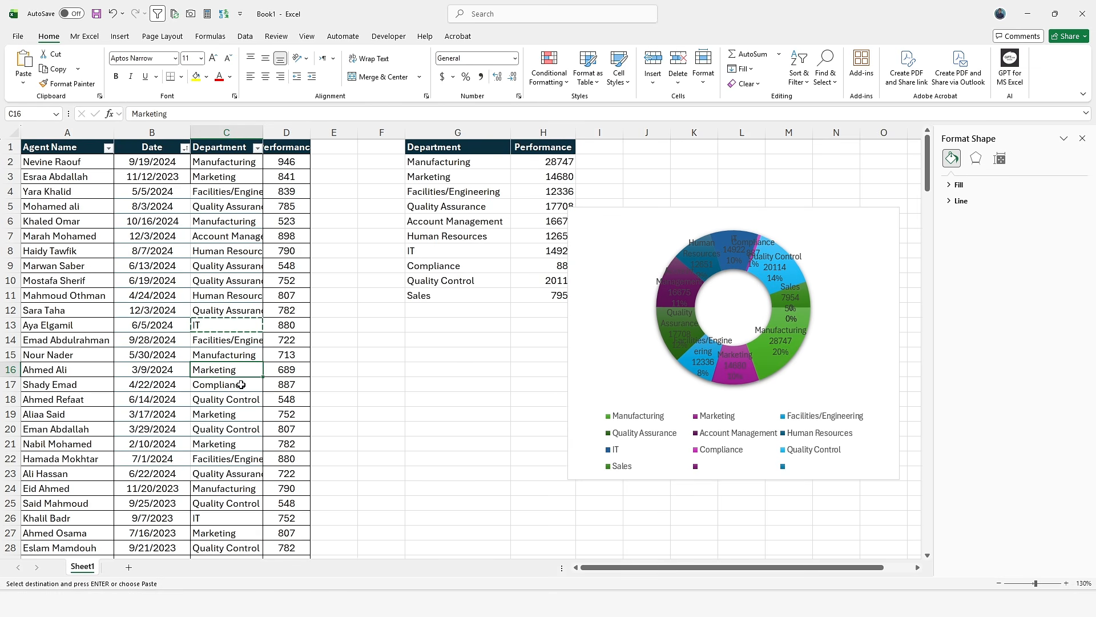
{"action": "left_click", "coordinate": [240, 385]}
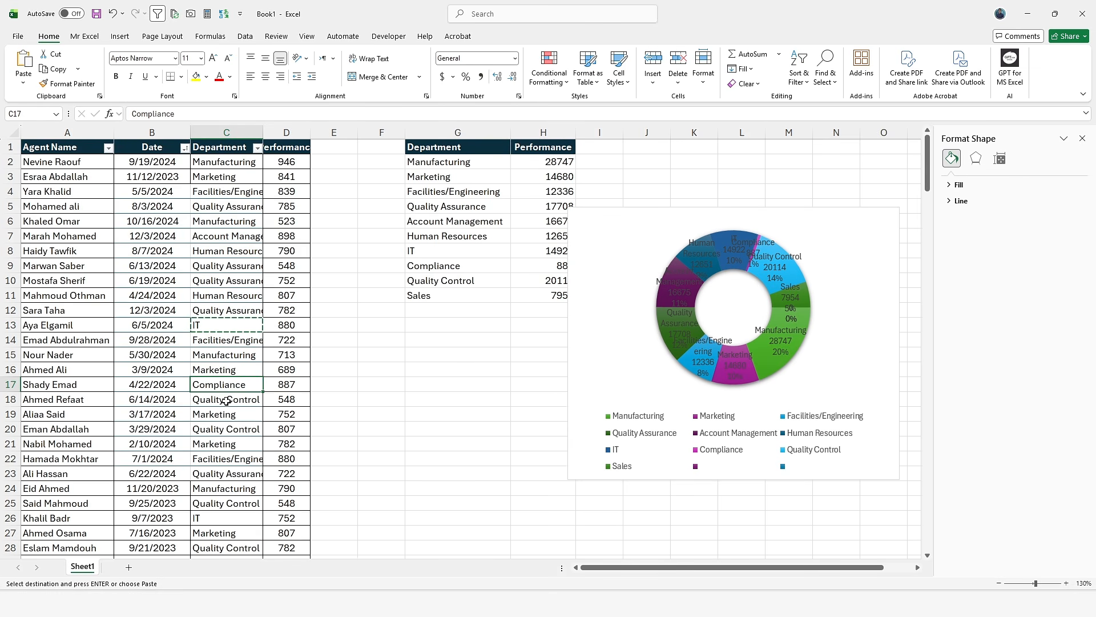
{"action": "key", "text": "ctrl+v"}
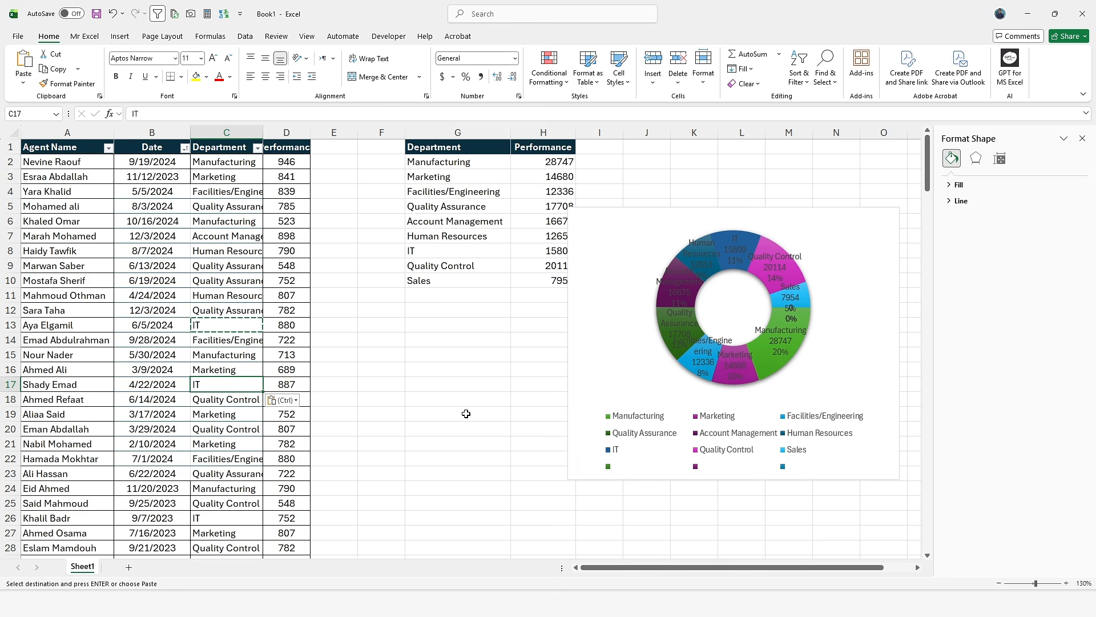
End the chart's data range at row 10, and place the enlarged doughnut chart below the department summary.
{"action": "left_click", "coordinate": [609, 478]}
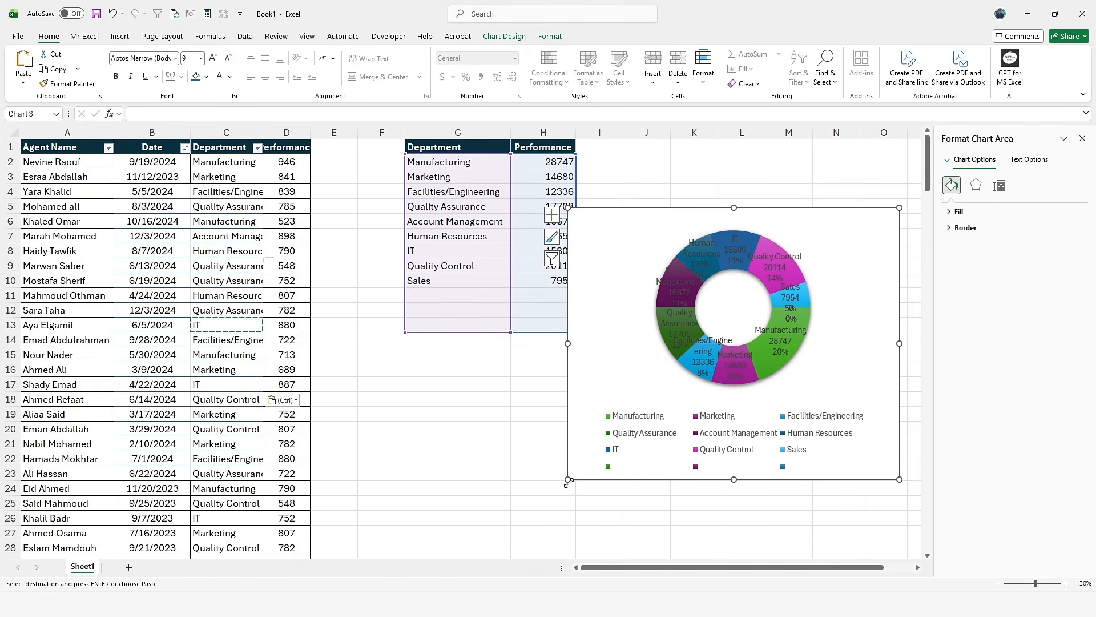
{"action": "left_click_drag", "start_coordinate": [511, 331], "coordinate": [512, 280]}
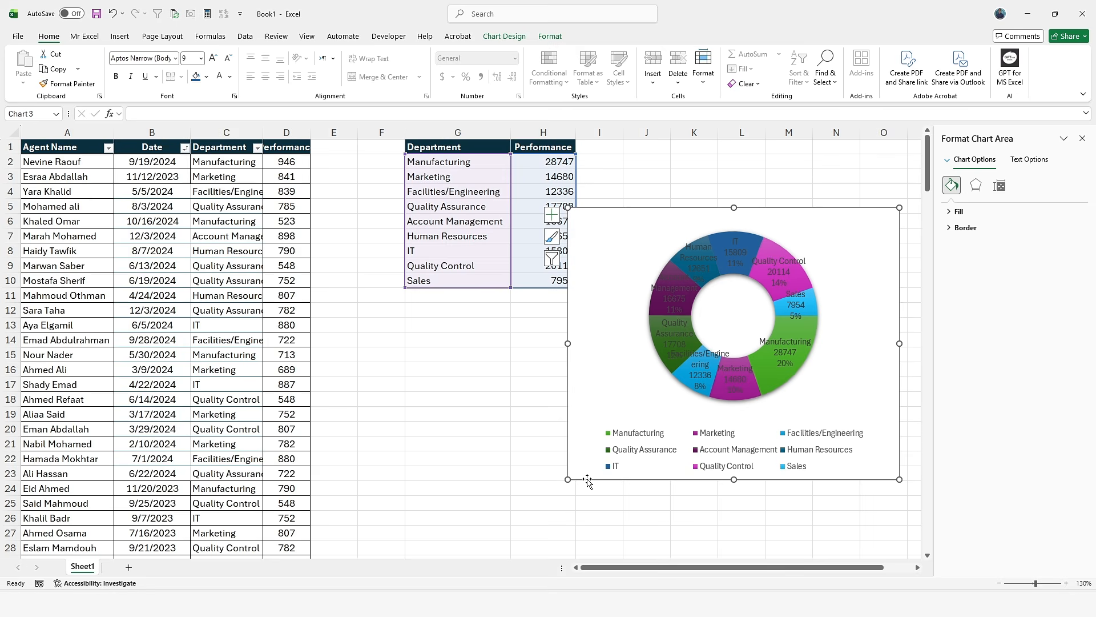
{"action": "left_click_drag", "start_coordinate": [568, 479], "coordinate": [456, 506]}
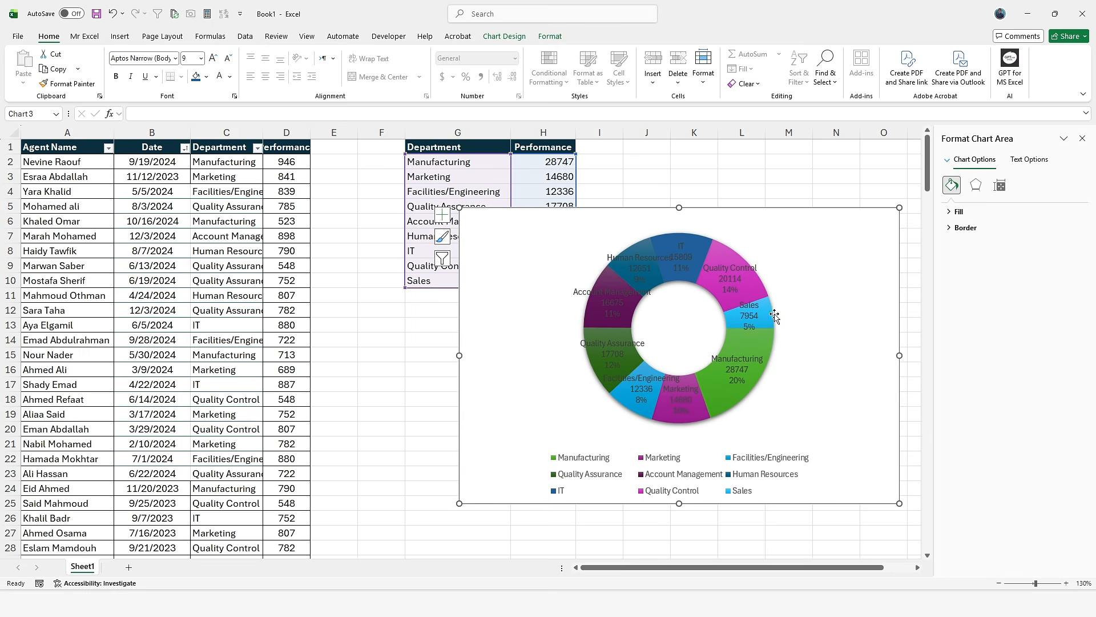
{"action": "left_click_drag", "start_coordinate": [466, 233], "coordinate": [507, 334]}
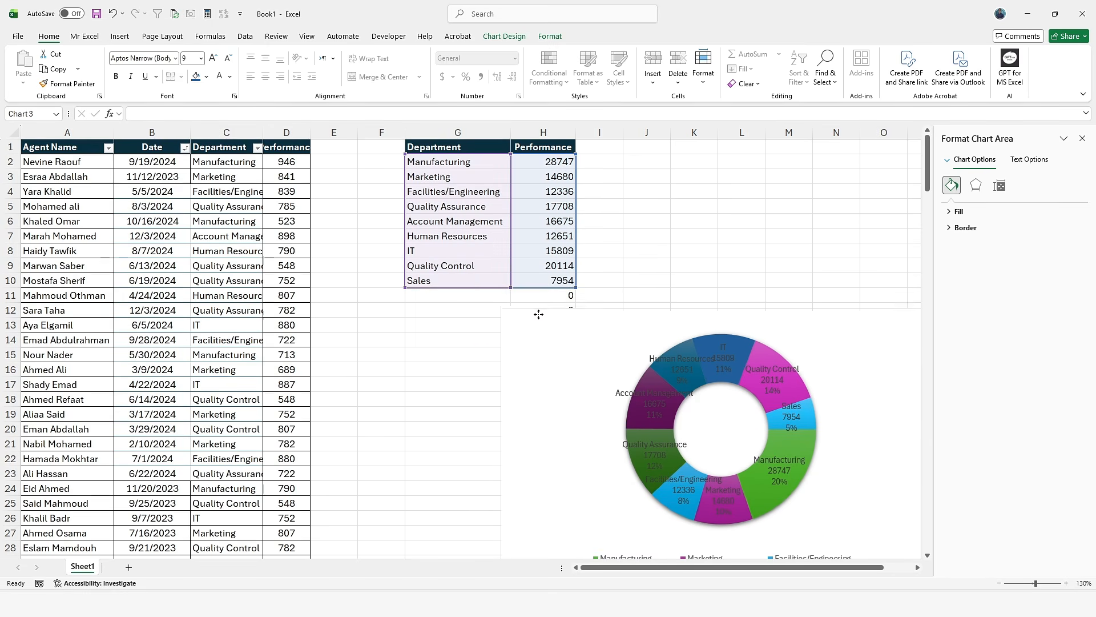
Convert the department names in G2:G10 from the UNIQUE formula to static values in place.
{"action": "left_click", "coordinate": [420, 166]}
{"action": "left_click_drag", "start_coordinate": [421, 166], "coordinate": [452, 283]}
{"action": "key", "text": "ctrl+c"}
{"action": "key", "text": "ctrl+v"}
{"action": "key", "text": "ctrl"}
{"action": "key", "text": "v"}
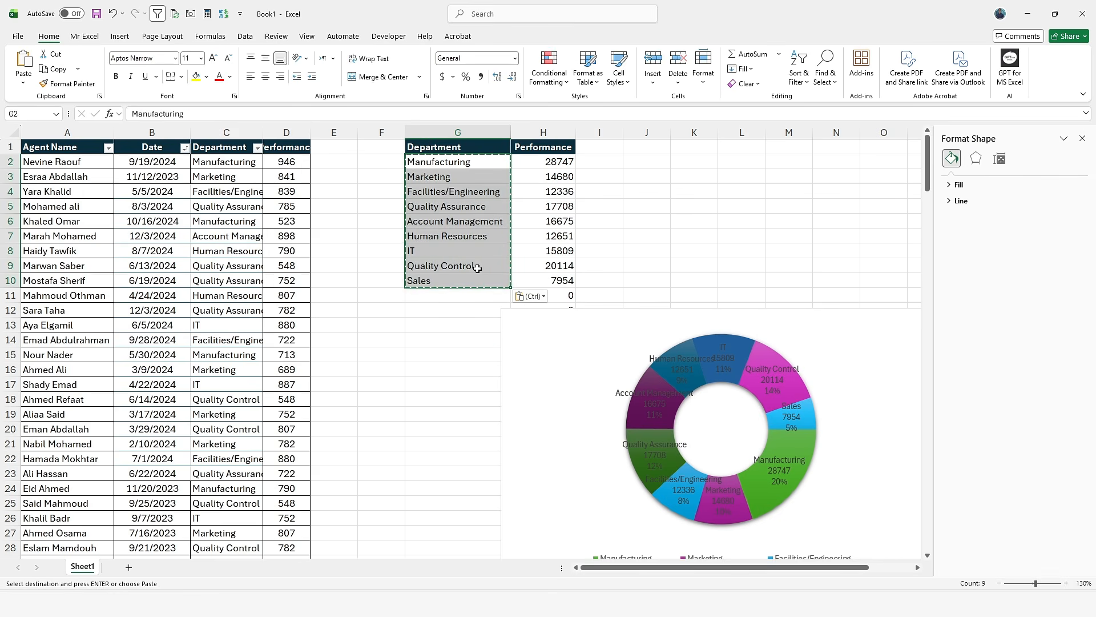
Clear the departments and performance figures in G6:H10, keeping only the first four departments.
{"action": "left_click", "coordinate": [477, 266]}
{"action": "left_click_drag", "start_coordinate": [465, 221], "coordinate": [534, 283]}
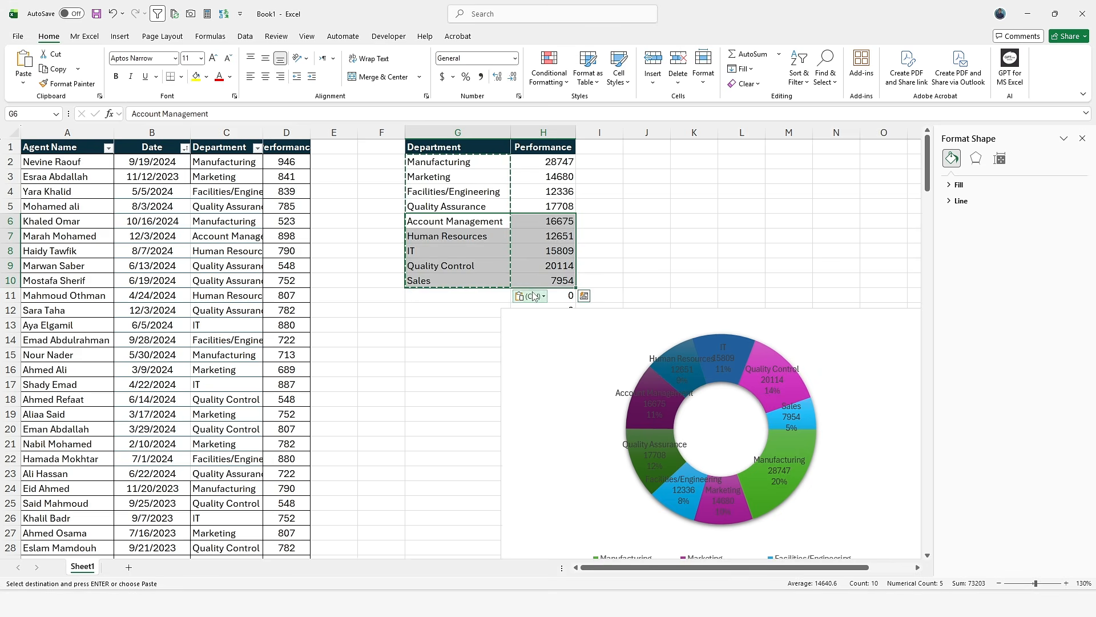
{"action": "key", "text": "Delete"}
{"action": "left_click", "coordinate": [538, 266]}
{"action": "left_click", "coordinate": [549, 225]}
{"action": "left_click", "coordinate": [570, 282]}
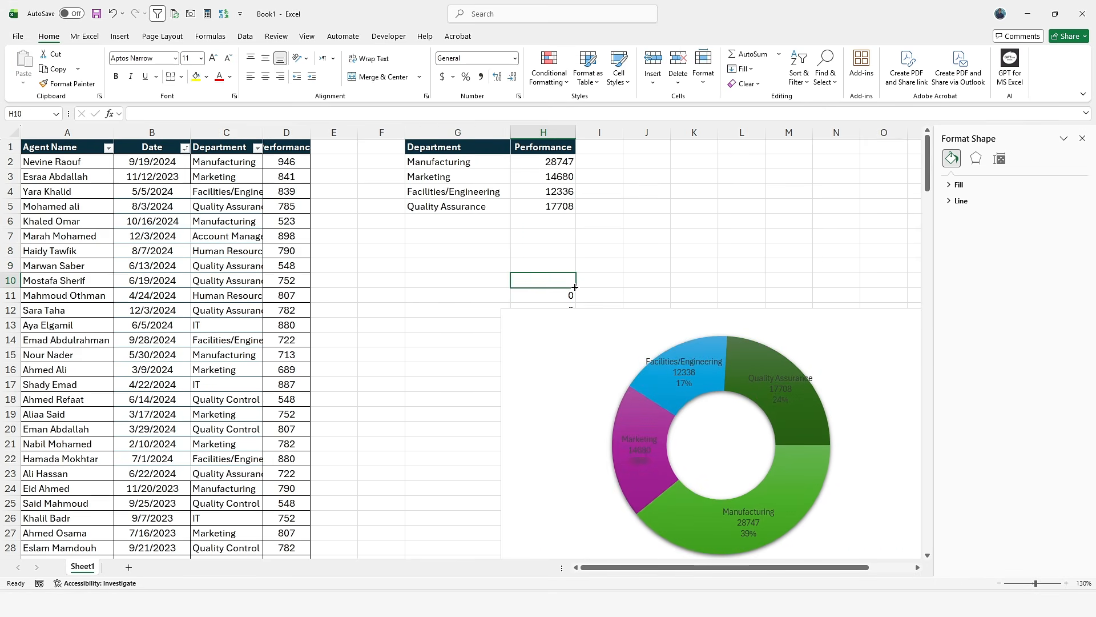
Clear the leftover performance value in H11 below the summary.
{"action": "scroll", "coordinate": [573, 284], "scroll_direction": "down", "scroll_amount": 1}
{"action": "left_click", "coordinate": [566, 268]}
{"action": "left_click", "coordinate": [563, 249]}
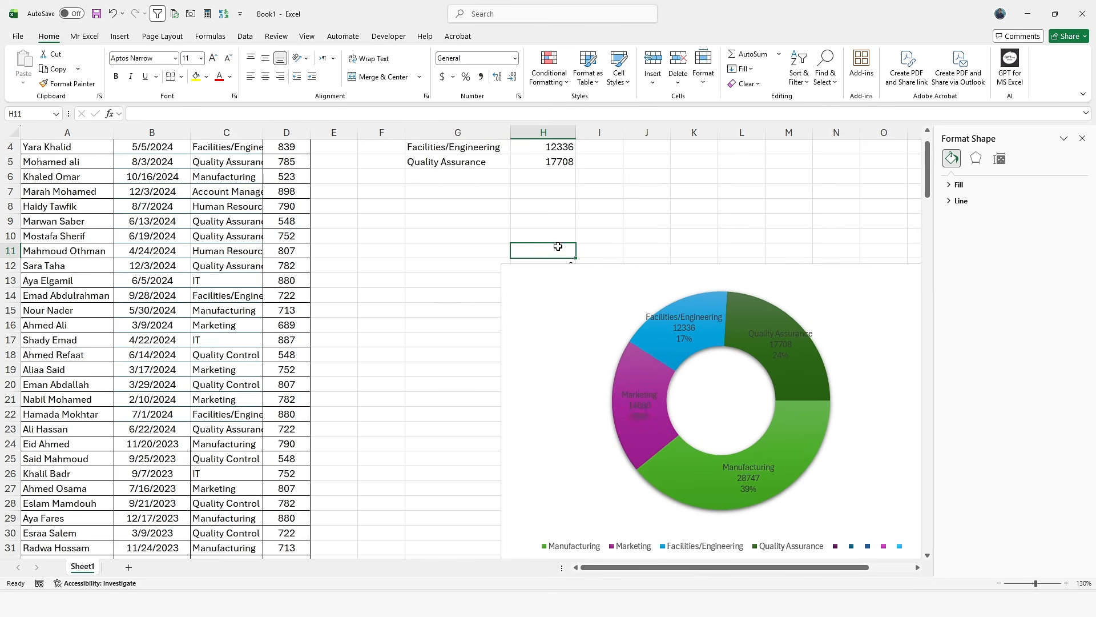
{"action": "key", "text": "Delete"}
{"action": "left_click", "coordinate": [545, 228]}
{"action": "scroll", "coordinate": [546, 230], "scroll_direction": "up", "scroll_amount": 1}
{"action": "left_click", "coordinate": [537, 208]}
{"action": "left_click", "coordinate": [506, 176]}
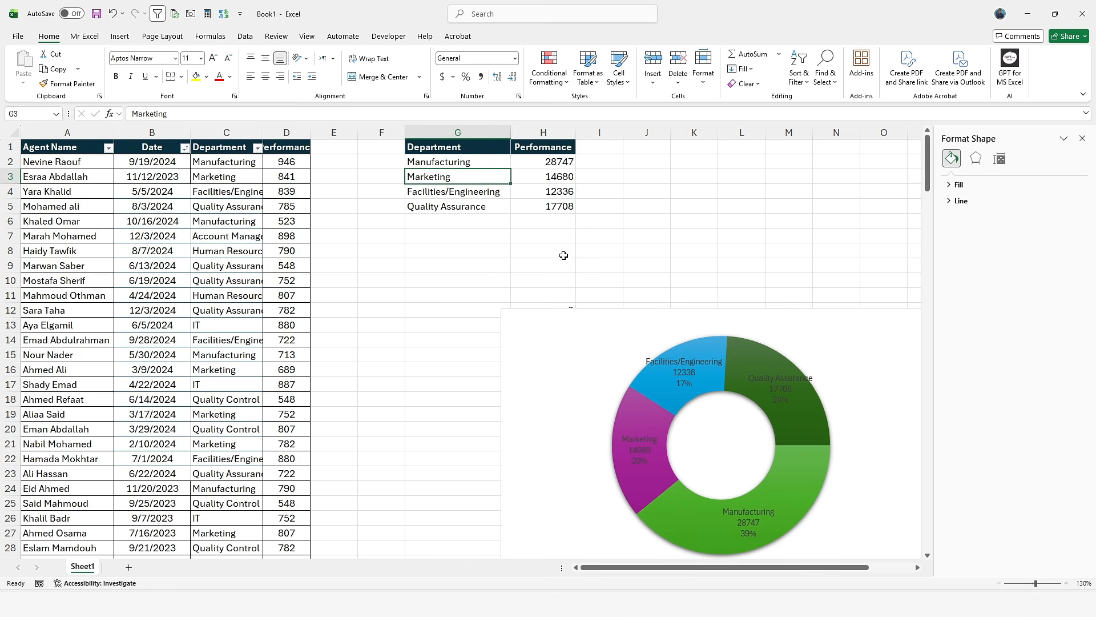
Shorten the chart's data range to end at row 5 with Quality Assurance, and dismiss the mail notification.
{"action": "left_click", "coordinate": [626, 357]}
{"action": "left_click", "coordinate": [626, 357]}
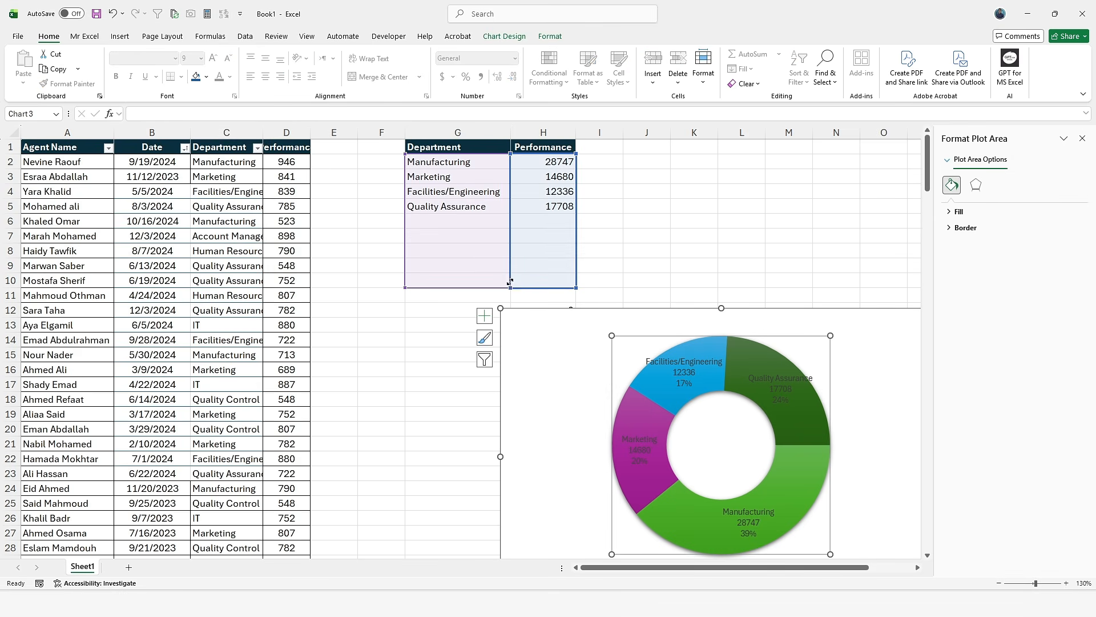
{"action": "left_click_drag", "start_coordinate": [510, 281], "coordinate": [511, 213]}
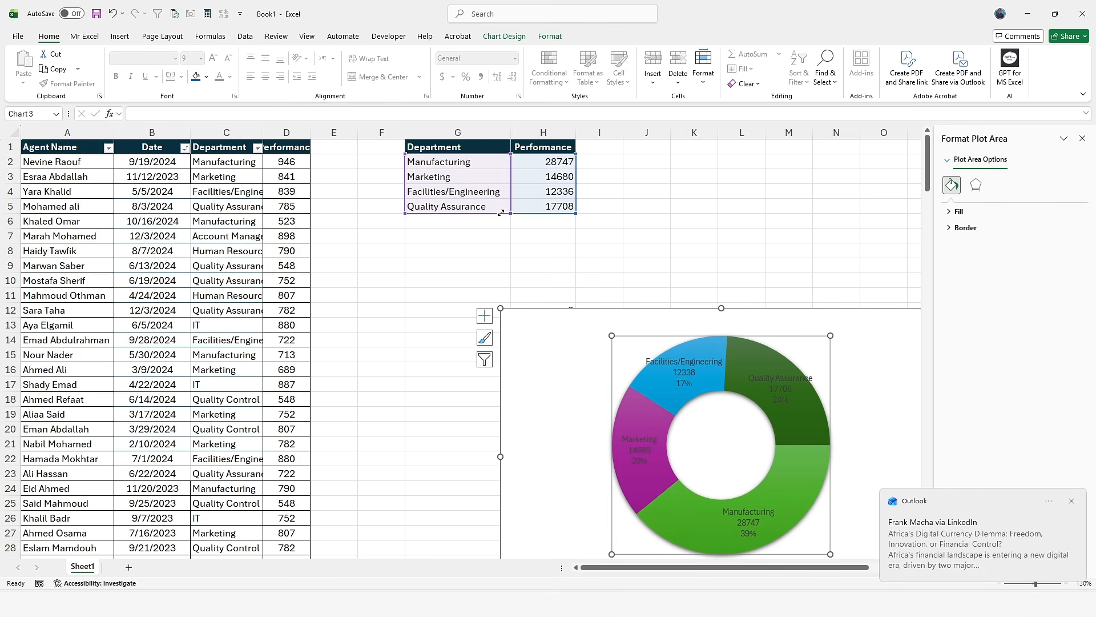
{"action": "left_click", "coordinate": [1072, 502]}
Total the Performance column with AutoSum in H6, and move the chart directly beneath the summary.
{"action": "left_click", "coordinate": [538, 209]}
{"action": "left_click", "coordinate": [539, 224]}
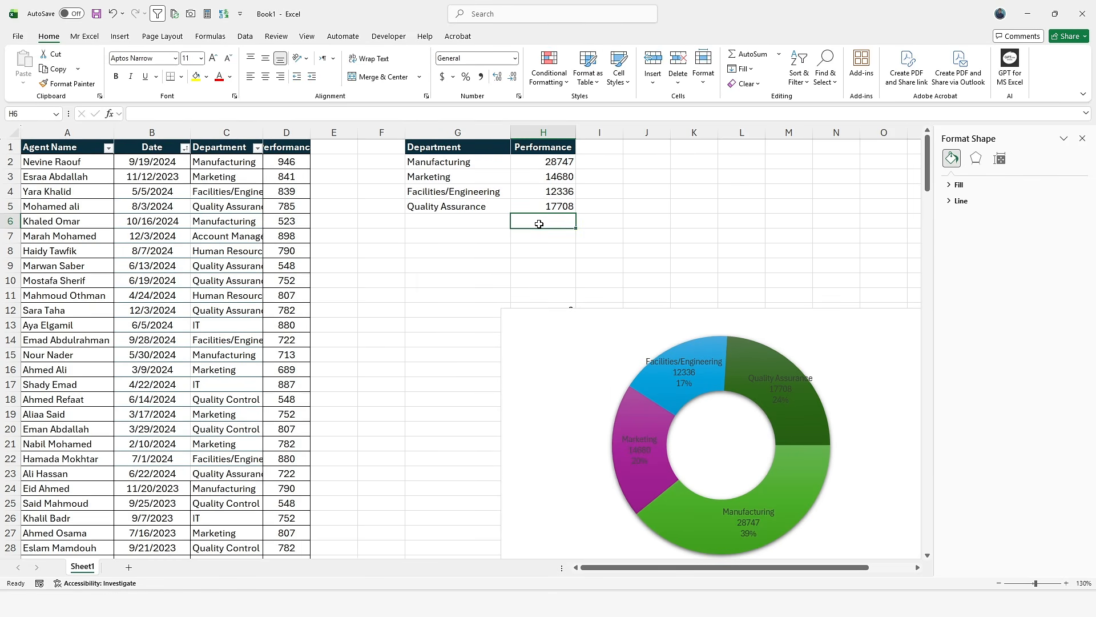
{"action": "key", "text": "alt+equal"}
{"action": "key", "text": "Return"}
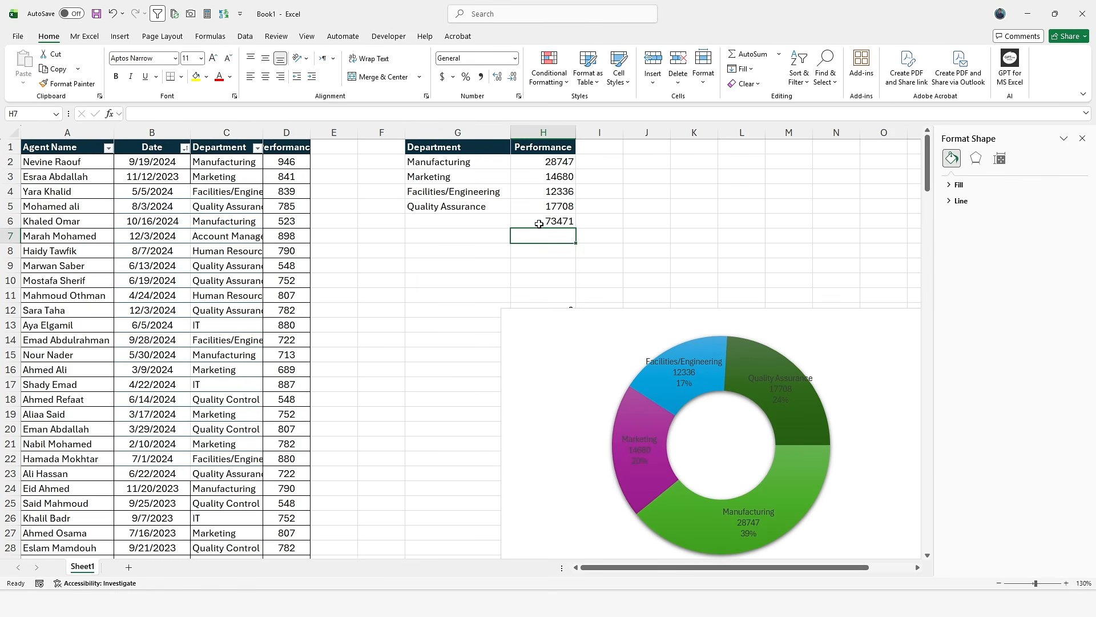
{"action": "left_click", "coordinate": [526, 358]}
{"action": "left_click_drag", "start_coordinate": [530, 309], "coordinate": [423, 236]}
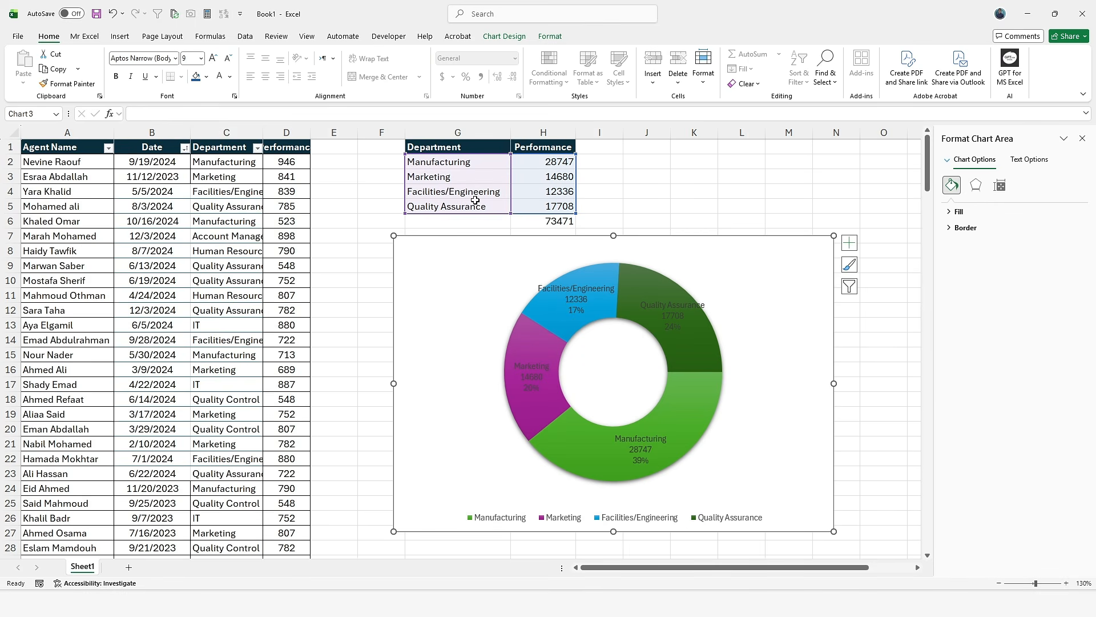
Recolour the doughnut chart with the first monochromatic palette, running from dark blue to light blue-grey.
{"action": "left_click", "coordinate": [660, 324]}
{"action": "left_click", "coordinate": [530, 39]}
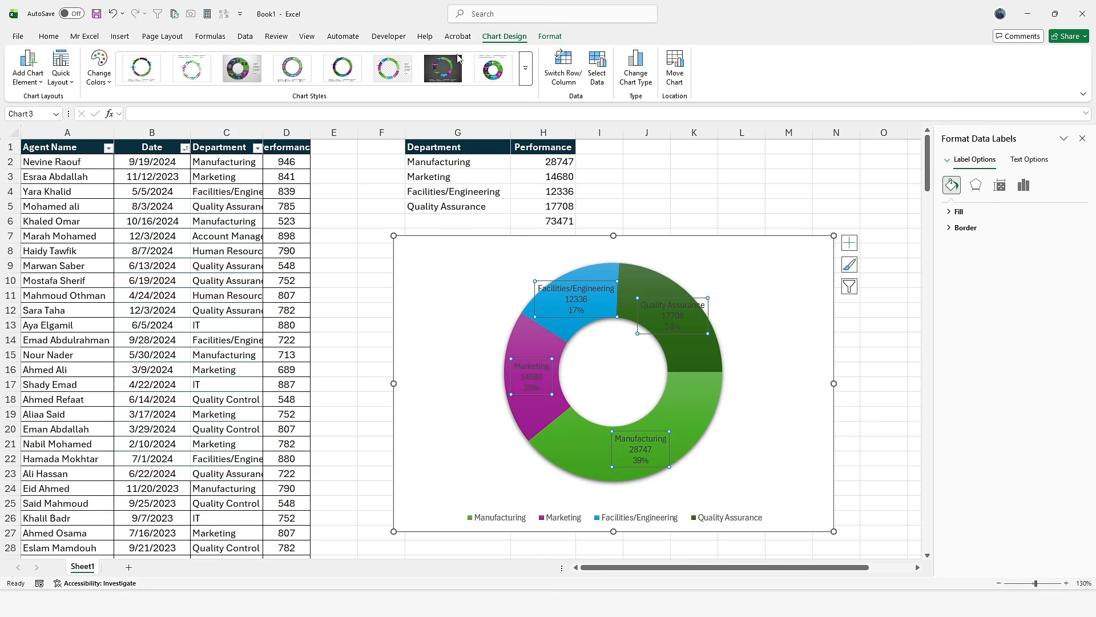
{"action": "left_click", "coordinate": [98, 68]}
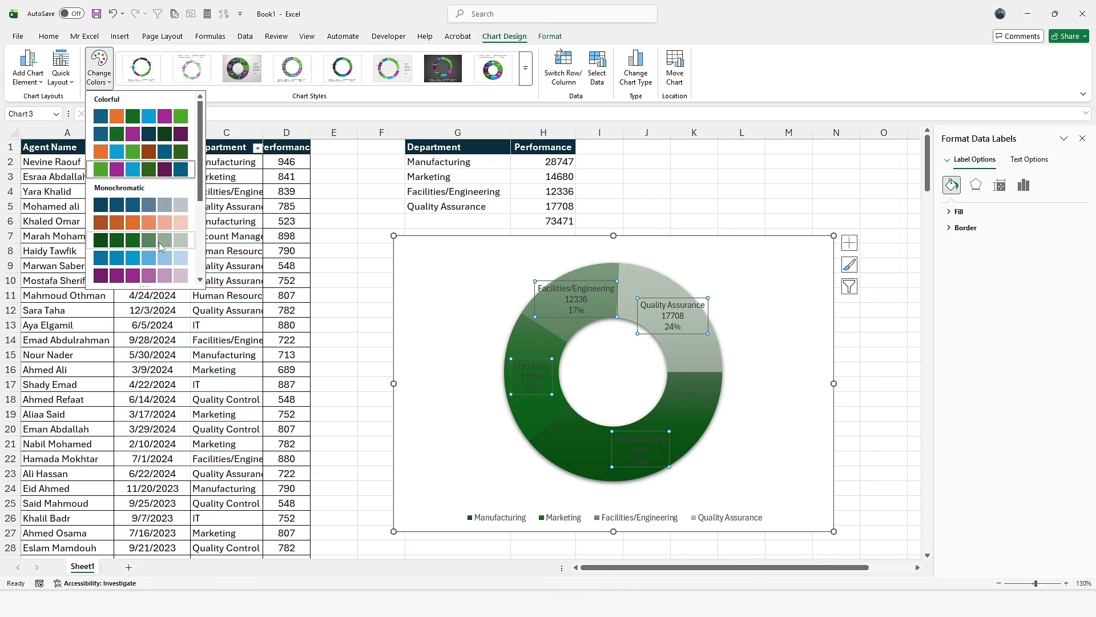
{"action": "left_click", "coordinate": [147, 206]}
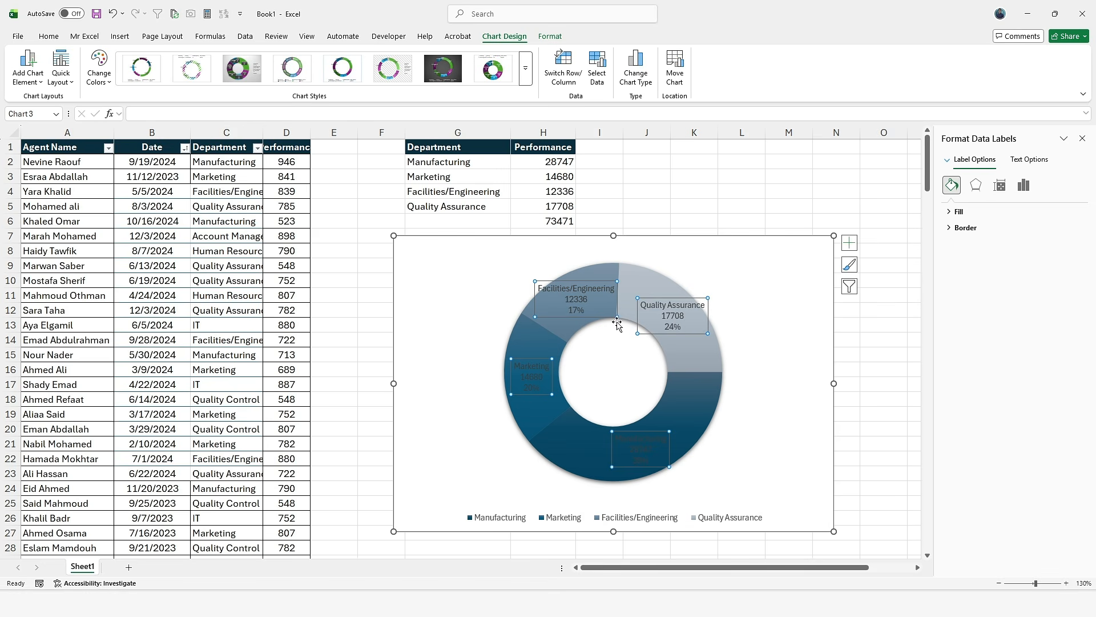
Set the font colour of all the doughnut's data labels to the near-white theme shade just beneath white.
{"action": "left_click", "coordinate": [703, 333]}
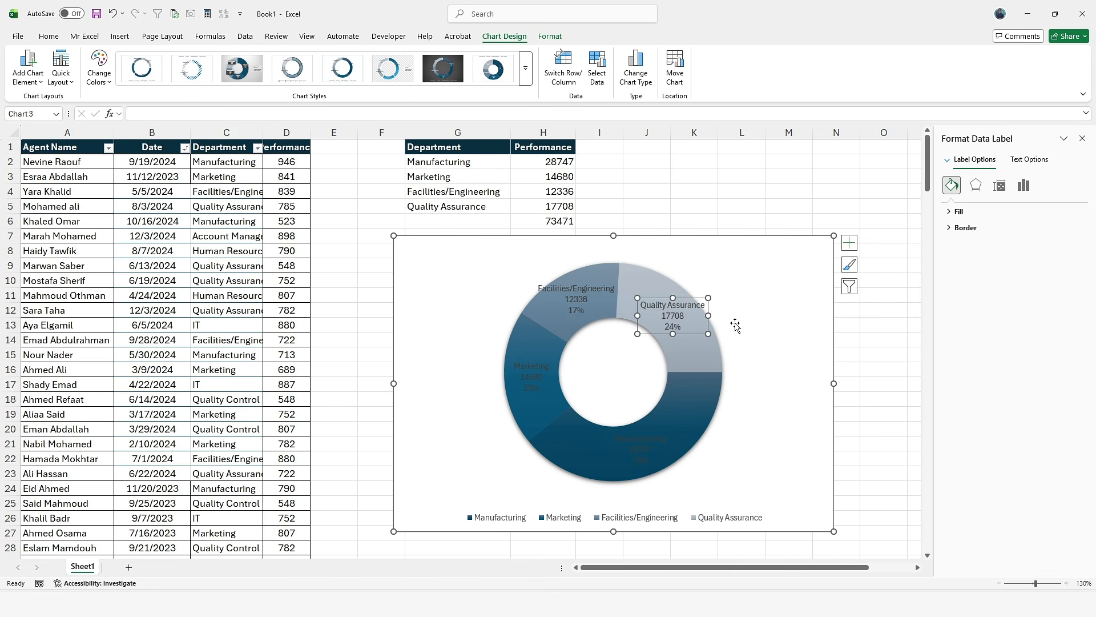
{"action": "left_click", "coordinate": [712, 288]}
{"action": "left_click", "coordinate": [653, 302]}
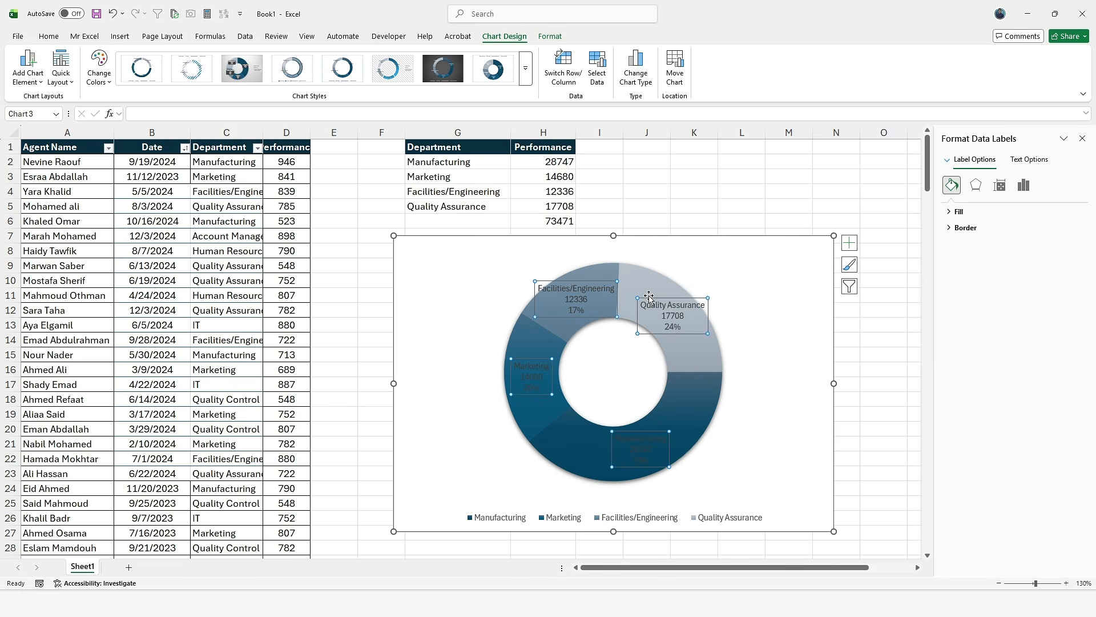
{"action": "left_click", "coordinate": [84, 37]}
{"action": "left_click", "coordinate": [48, 36]}
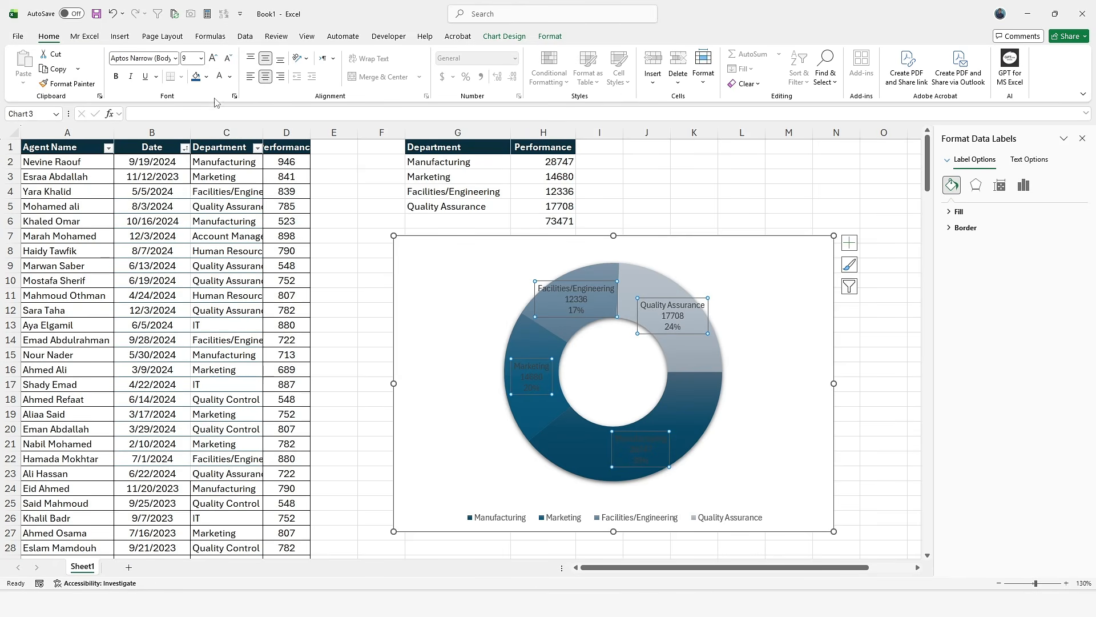
{"action": "left_click", "coordinate": [220, 81]}
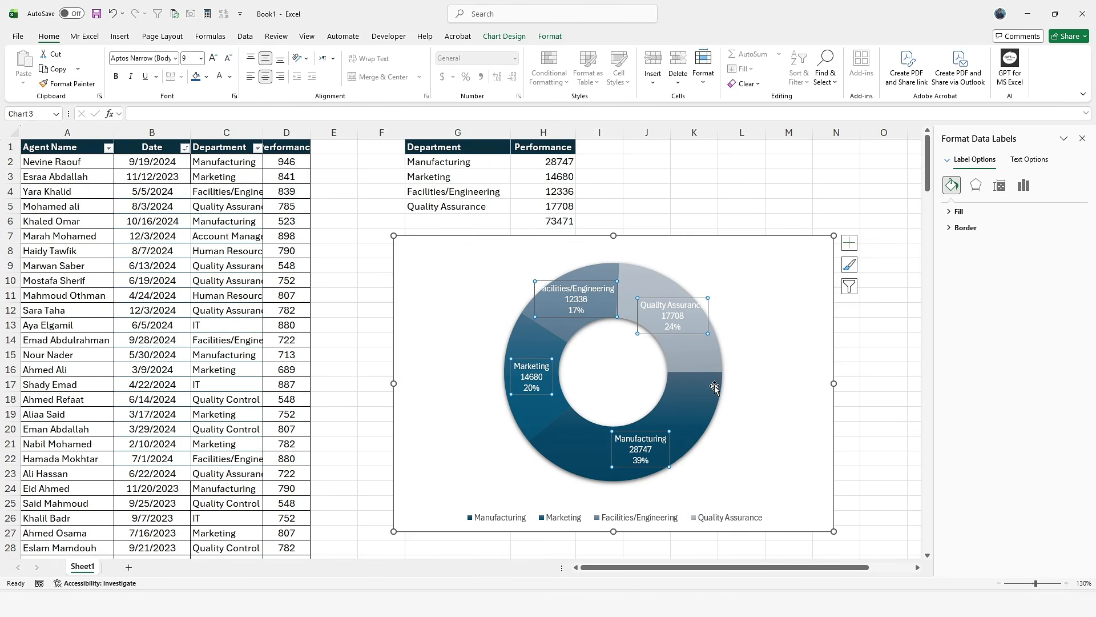
{"action": "left_click", "coordinate": [230, 77]}
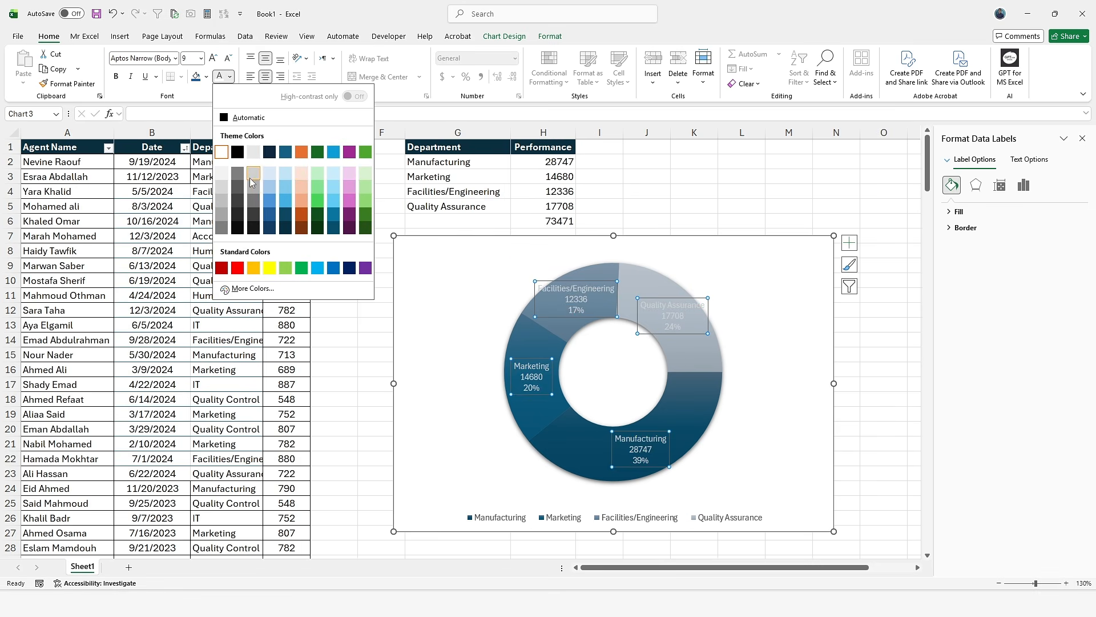
{"action": "left_click", "coordinate": [220, 174]}
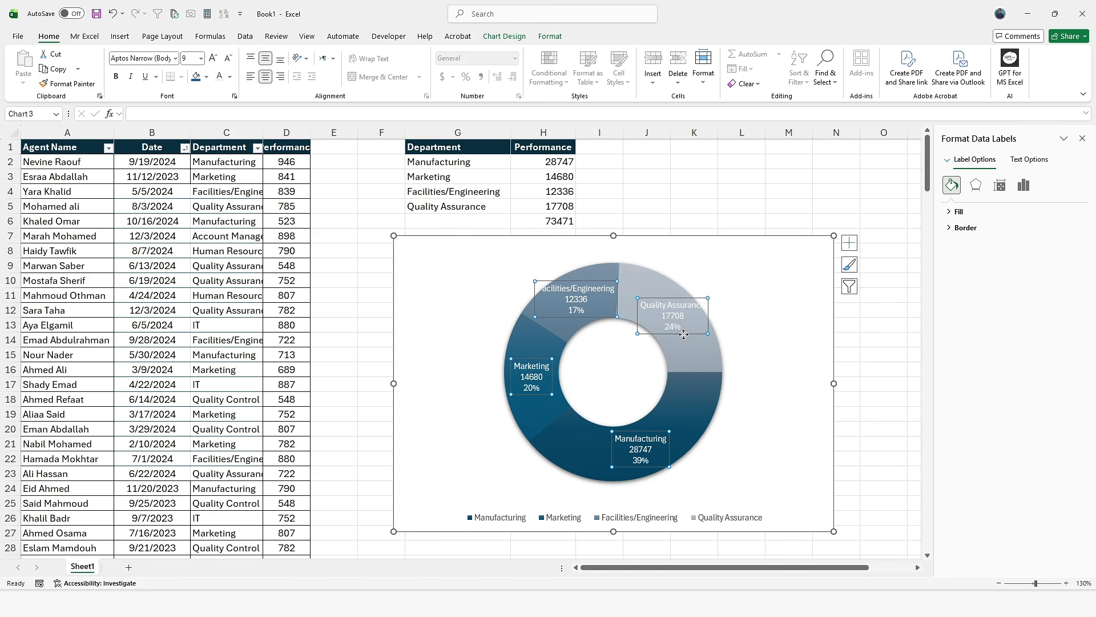
Review the number and label options of the data labels, and change the labels to the Data Callout style.
{"action": "left_click", "coordinate": [723, 282]}
{"action": "left_click", "coordinate": [691, 309]}
{"action": "left_click", "coordinate": [1023, 184]}
{"action": "left_click", "coordinate": [960, 228]}
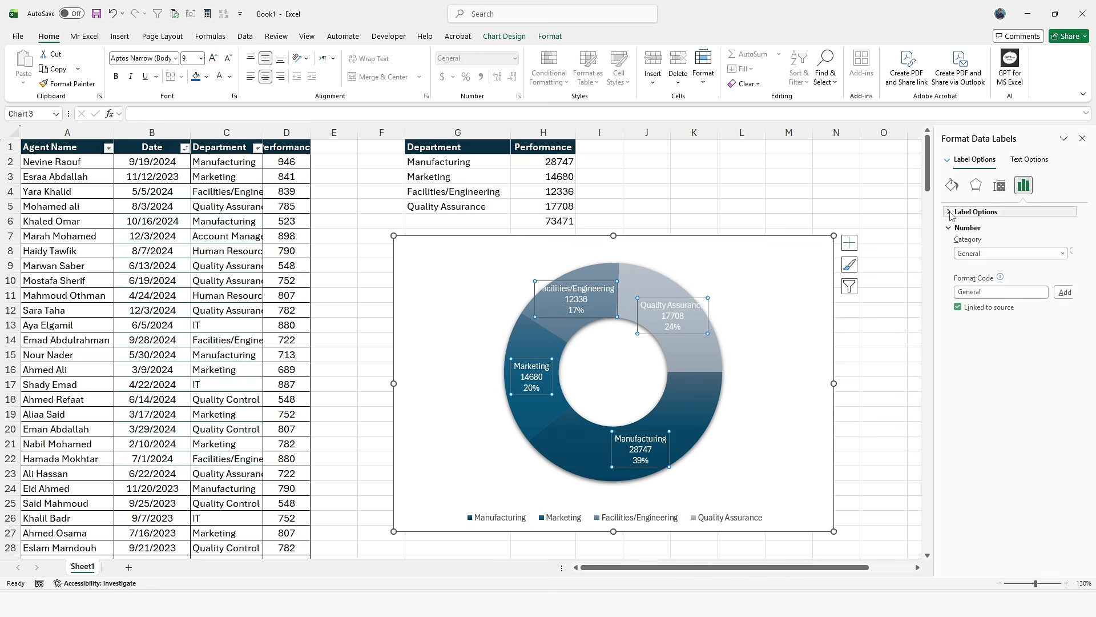
{"action": "left_click", "coordinate": [950, 212]}
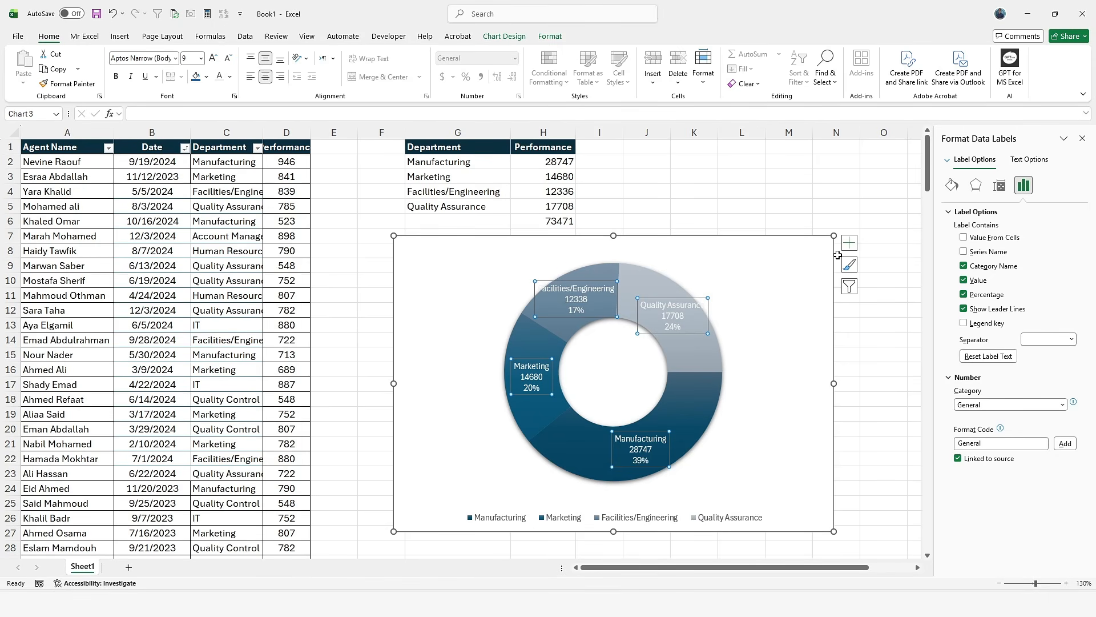
{"action": "left_click", "coordinate": [849, 243]}
{"action": "left_click", "coordinate": [939, 268]}
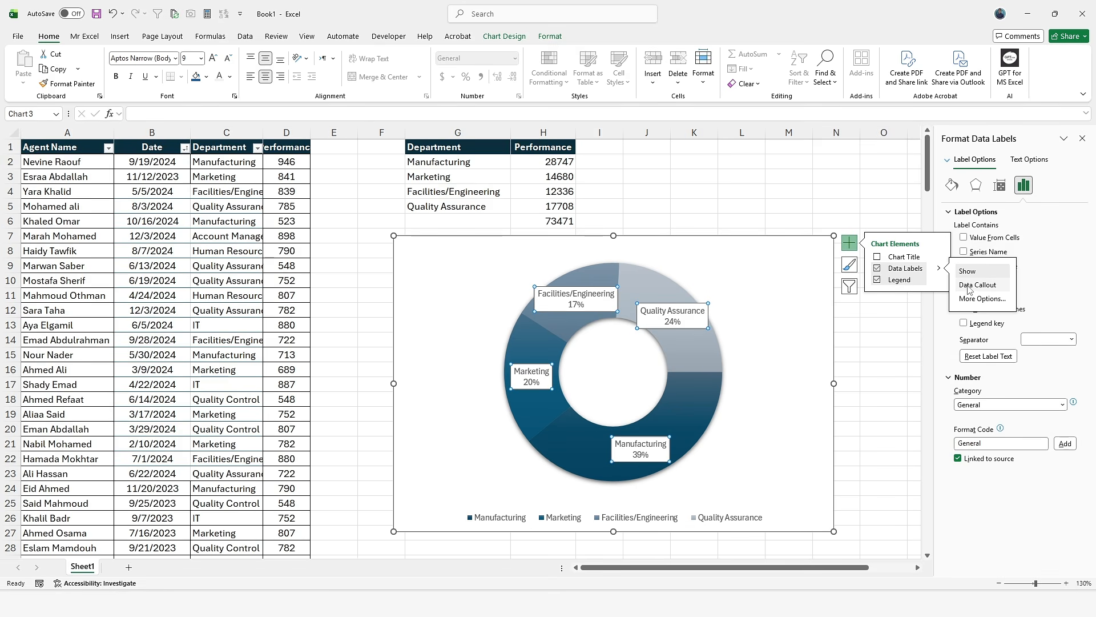
{"action": "left_click", "coordinate": [983, 285]}
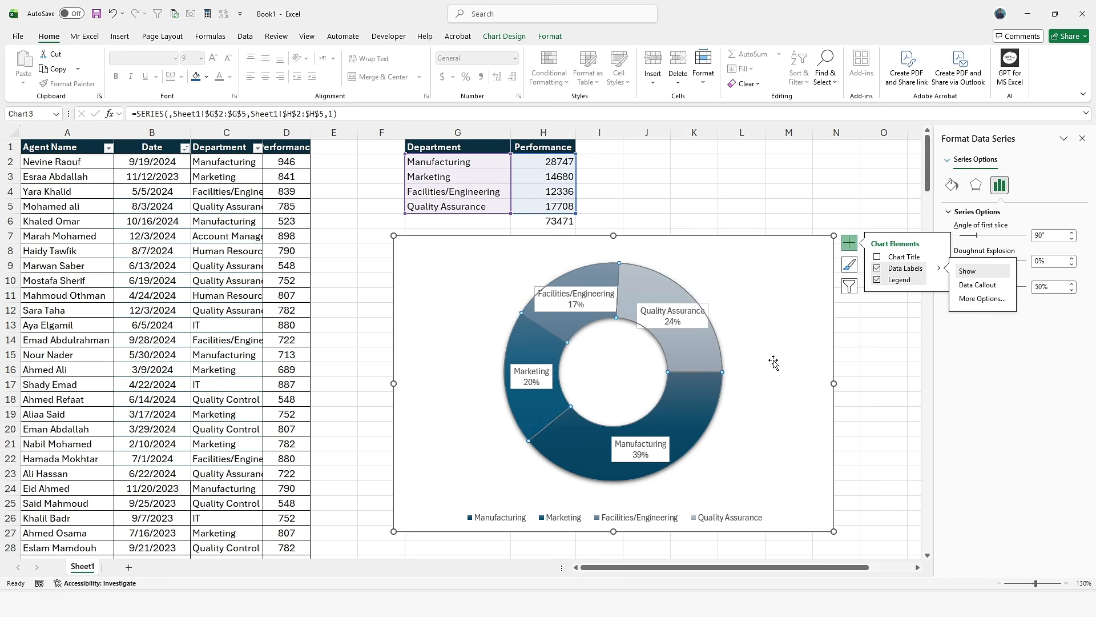
Close the chart elements options and move the whole doughnut chart right and slightly up, to just beneath the summary data.
{"action": "left_click", "coordinate": [780, 347]}
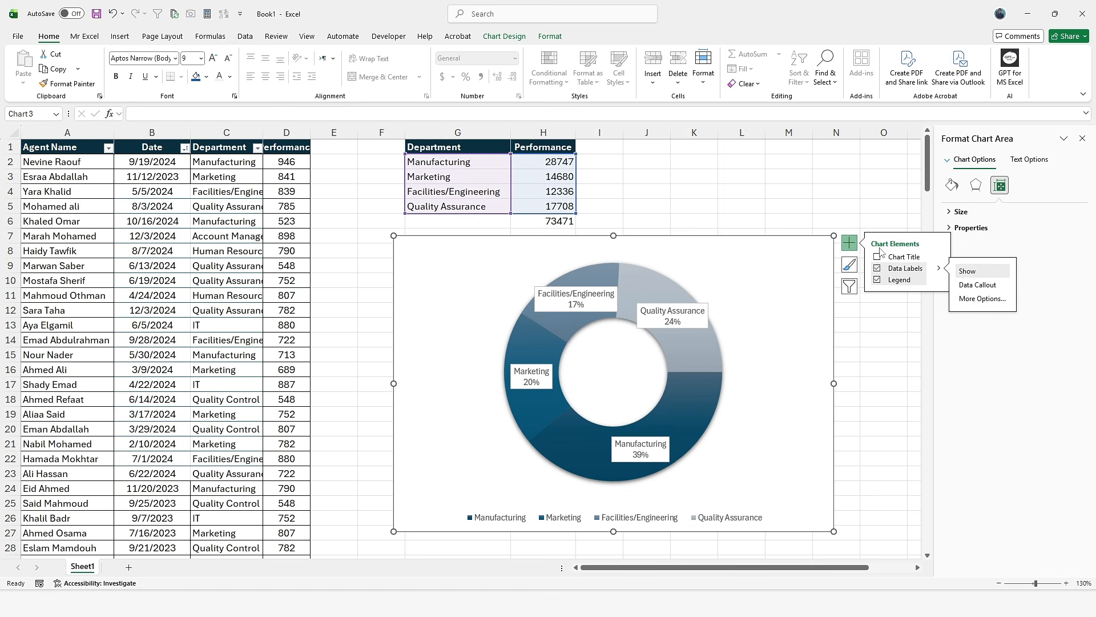
{"action": "left_click", "coordinate": [840, 246]}
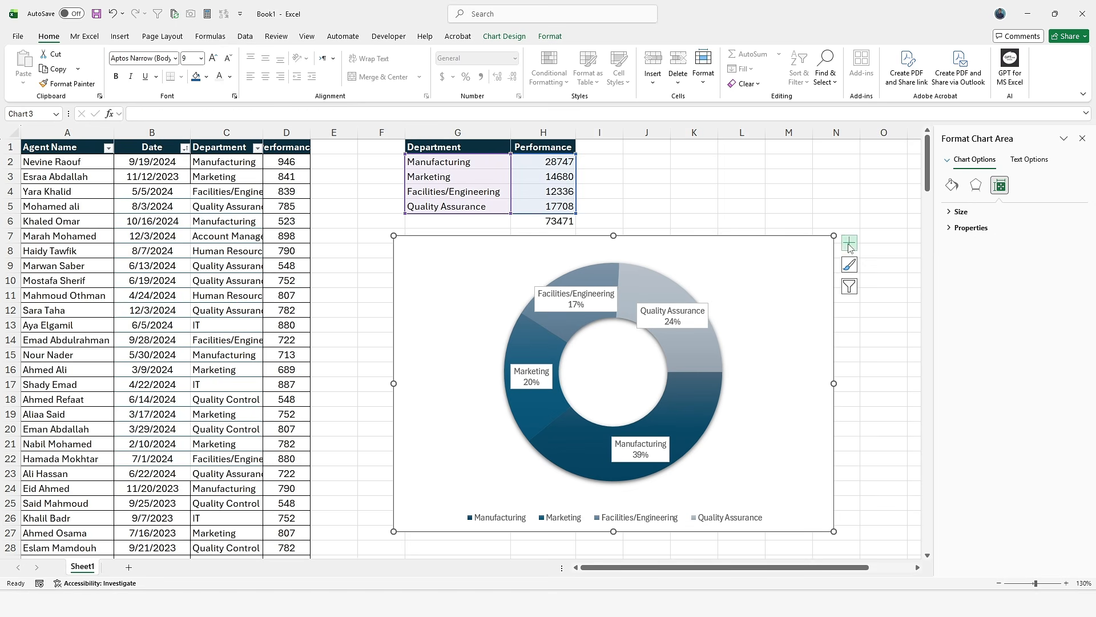
{"action": "left_click_drag", "start_coordinate": [737, 240], "coordinate": [789, 231]}
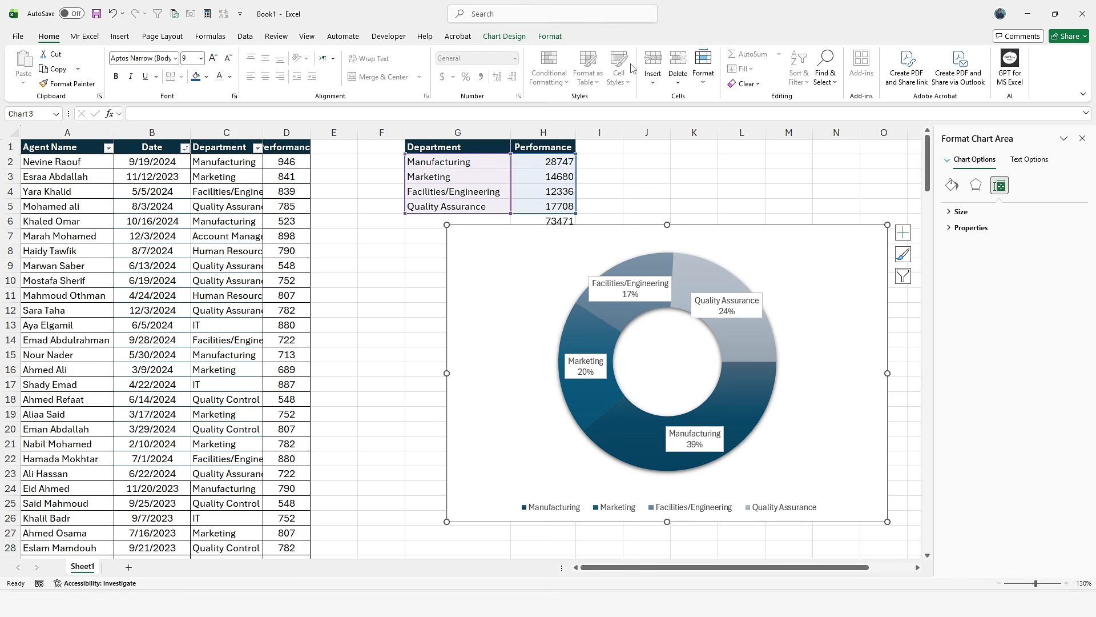
Insert a text box over columns E and F beside the chart and link it to the total in H6.
{"action": "left_click", "coordinate": [120, 35]}
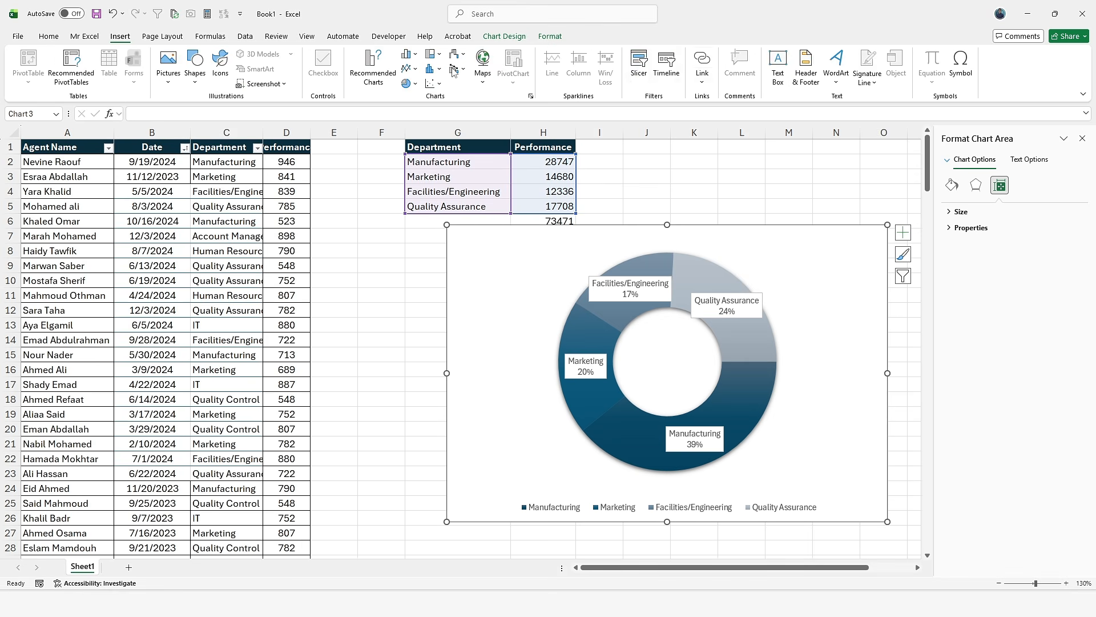
{"action": "left_click", "coordinate": [777, 72]}
{"action": "left_click_drag", "start_coordinate": [320, 272], "coordinate": [401, 336]}
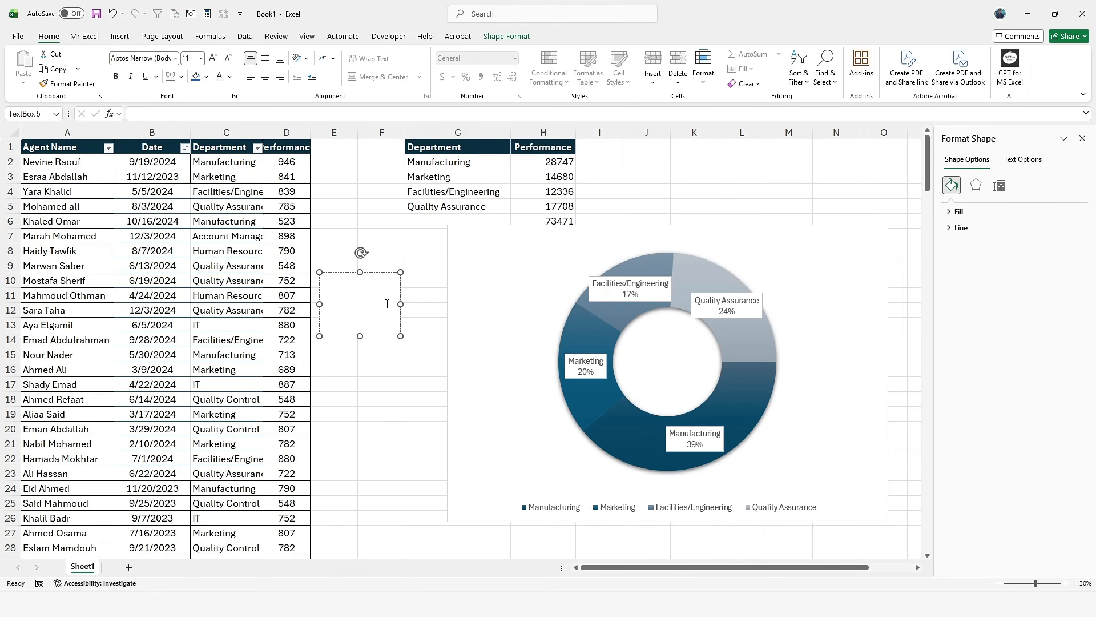
{"action": "left_click", "coordinate": [178, 115]}
{"action": "type", "text": "="}
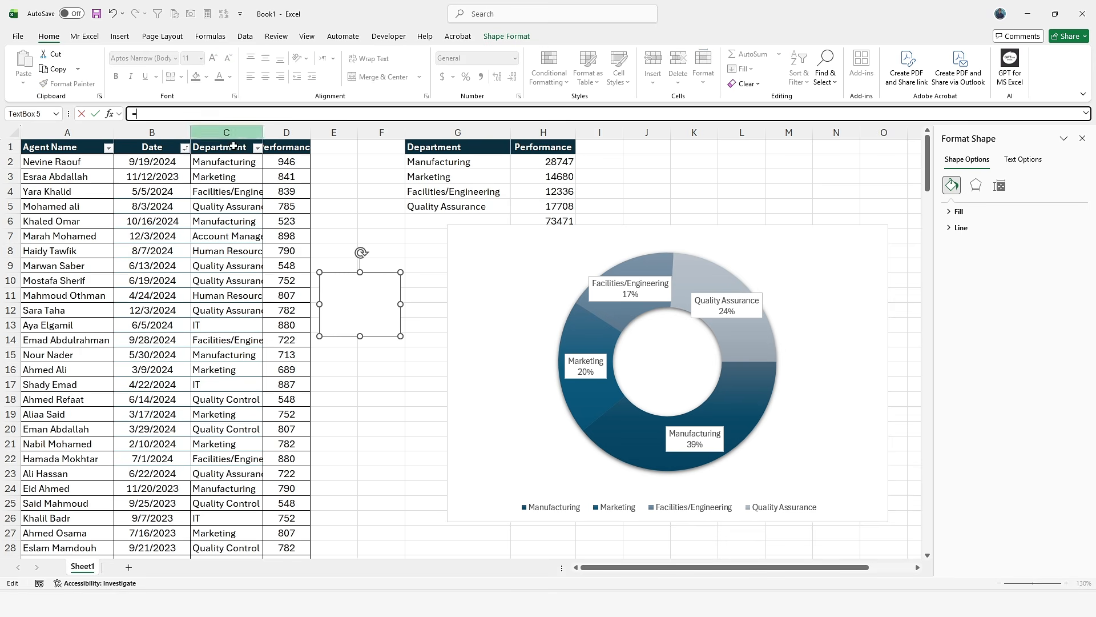
{"action": "left_click", "coordinate": [550, 221]}
{"action": "key", "text": "Return"}
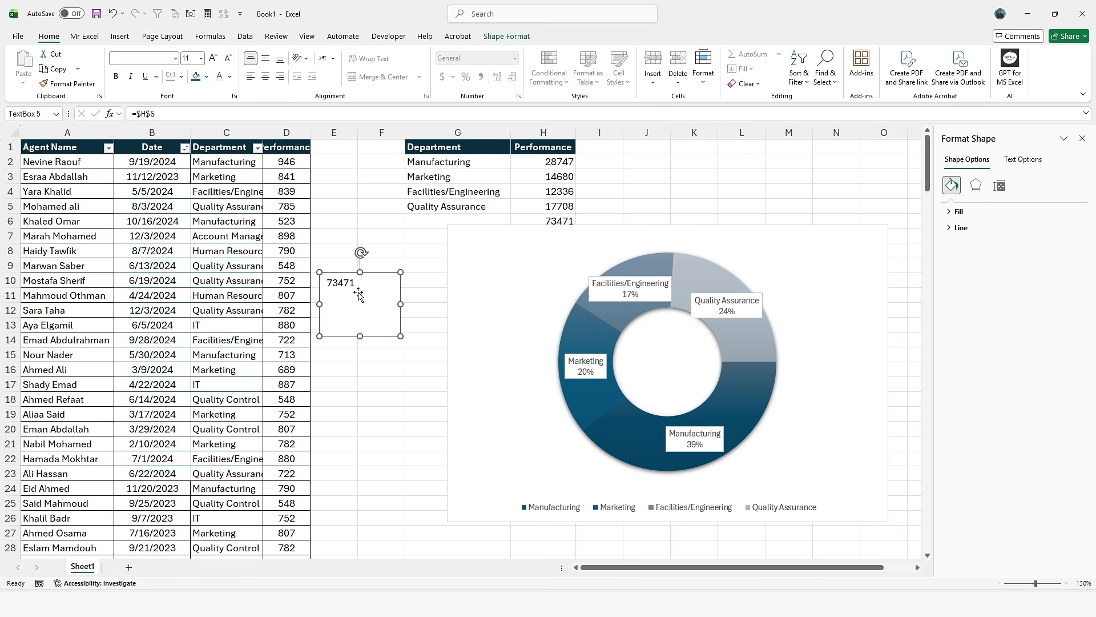
Centre the linked total horizontally and vertically, shrink its text box around it, and make the text bold at size 16.
{"action": "left_click", "coordinate": [266, 76]}
{"action": "left_click", "coordinate": [266, 58]}
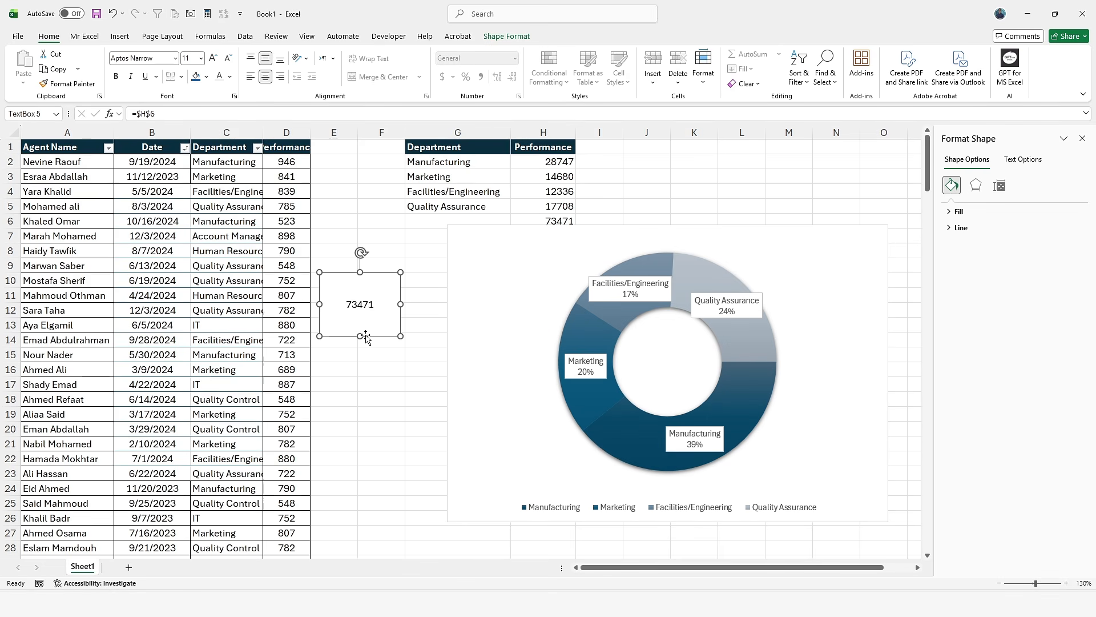
{"action": "left_click_drag", "start_coordinate": [360, 337], "coordinate": [365, 285]}
{"action": "key", "text": "ctrl+b"}
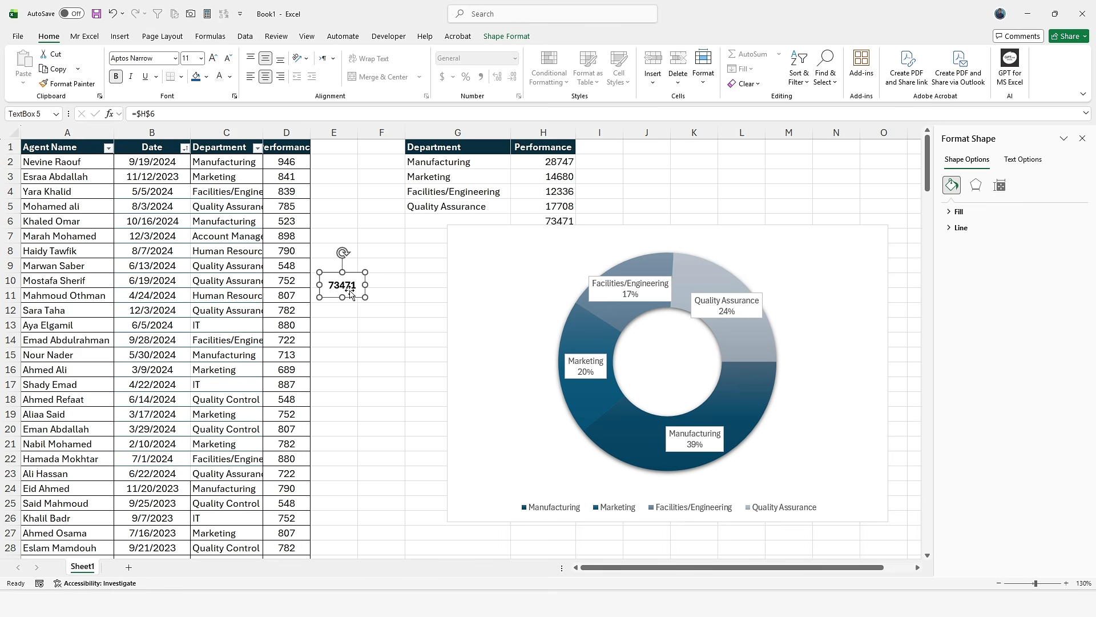
{"action": "left_click", "coordinate": [214, 59]}
Place the total's text box in the doughnut's hole and align it to the middle and centre of the chart.
{"action": "left_click_drag", "start_coordinate": [363, 285], "coordinate": [675, 349]}
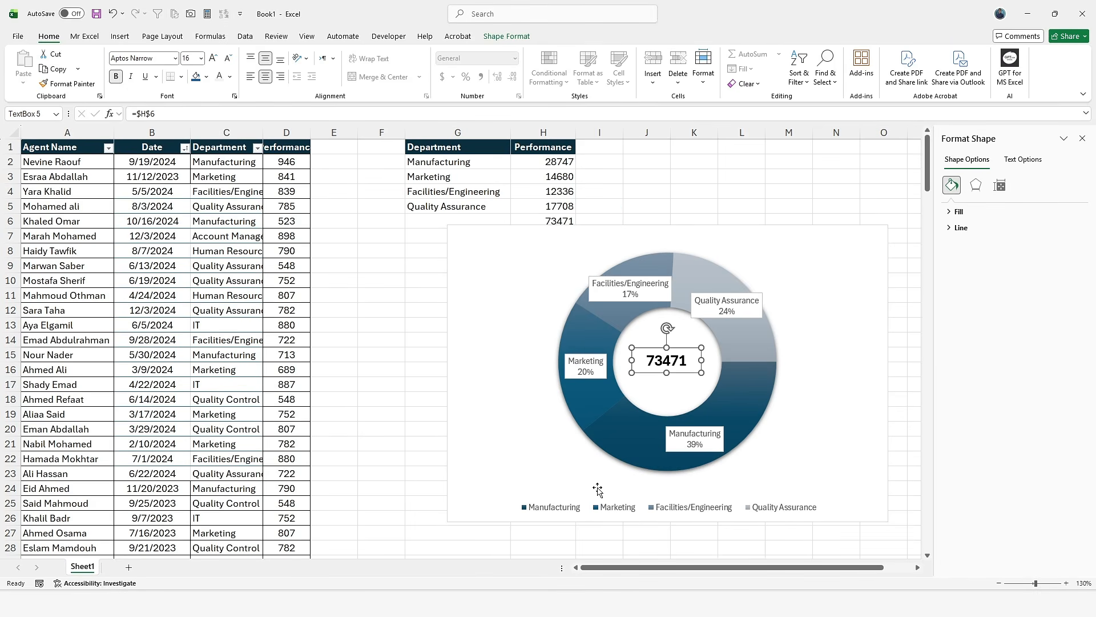
{"action": "left_click", "coordinate": [780, 286], "text": "ctrl"}
{"action": "left_click", "coordinate": [516, 41]}
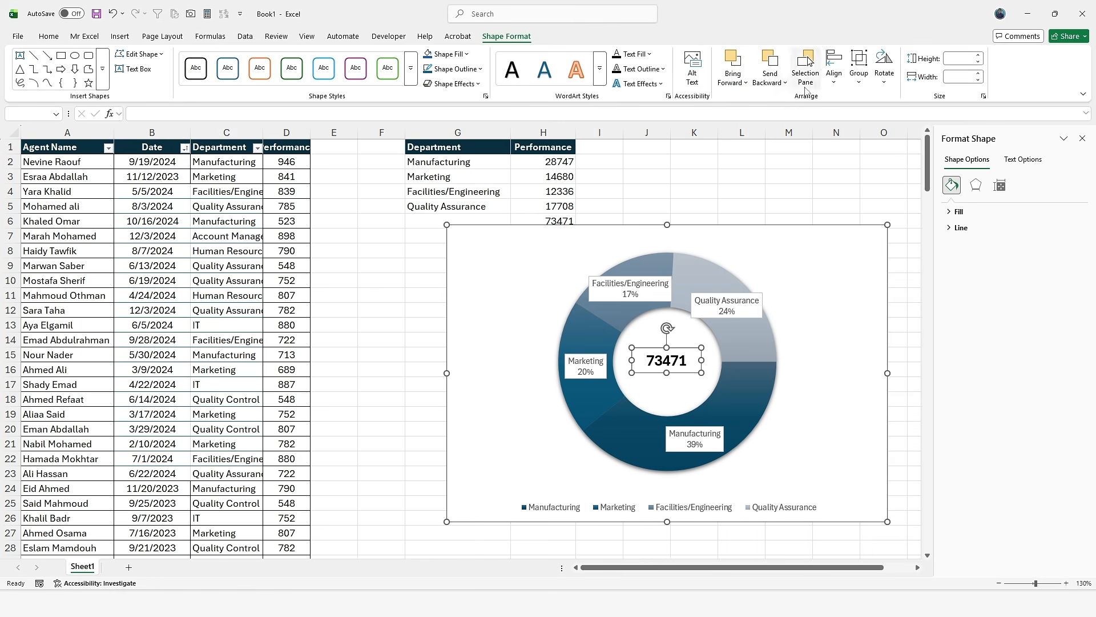
{"action": "left_click", "coordinate": [835, 68]}
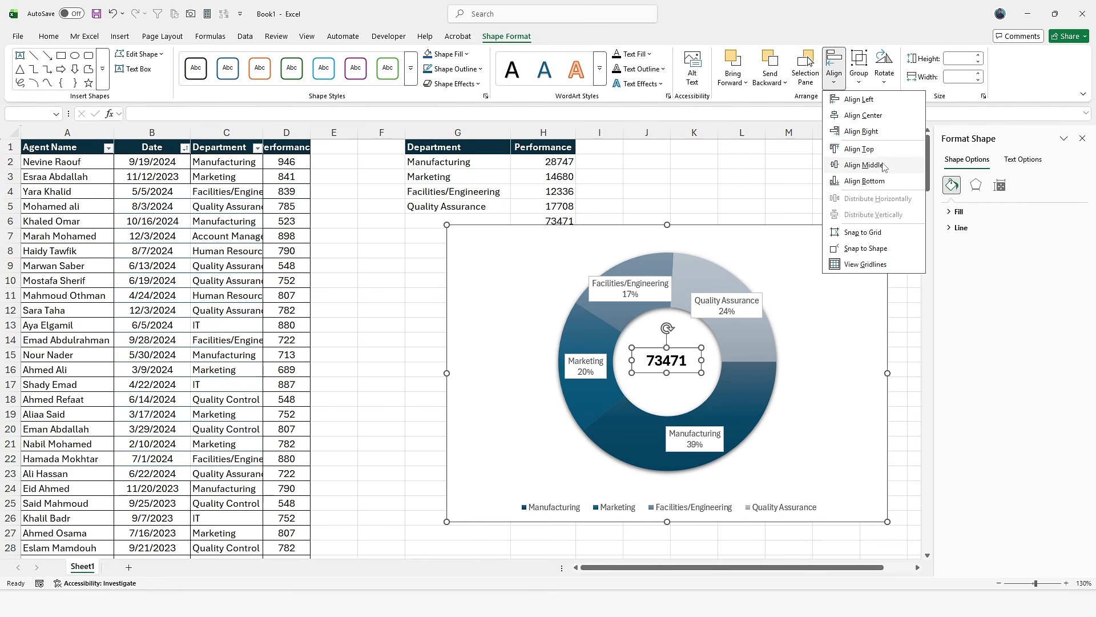
{"action": "left_click", "coordinate": [864, 165]}
{"action": "left_click", "coordinate": [835, 69]}
{"action": "left_click", "coordinate": [863, 115]}
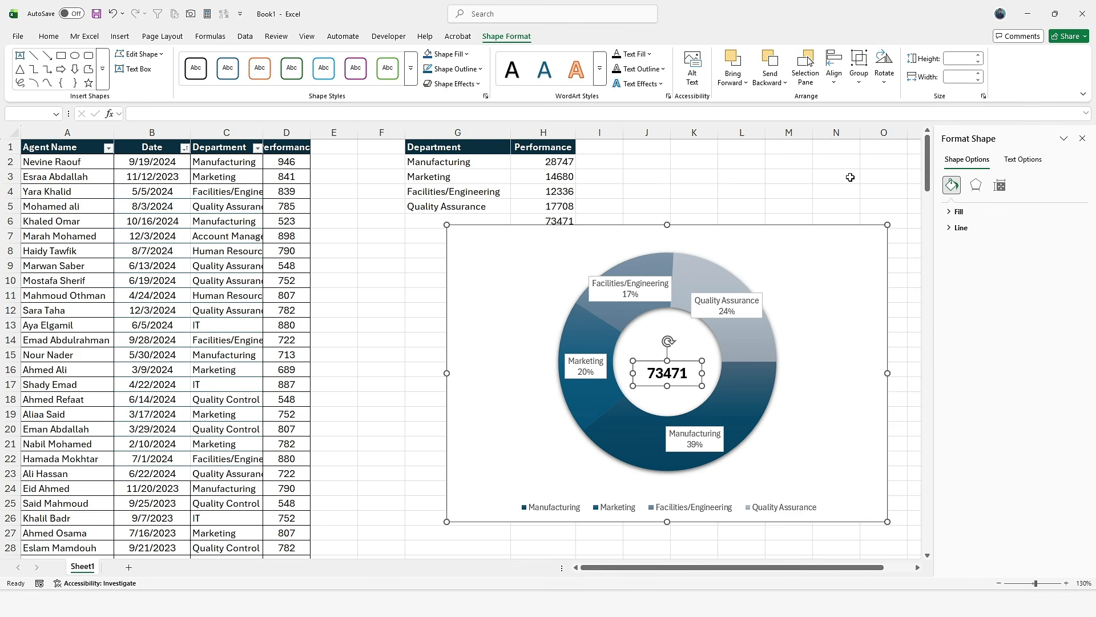
{"action": "left_click", "coordinate": [782, 192]}
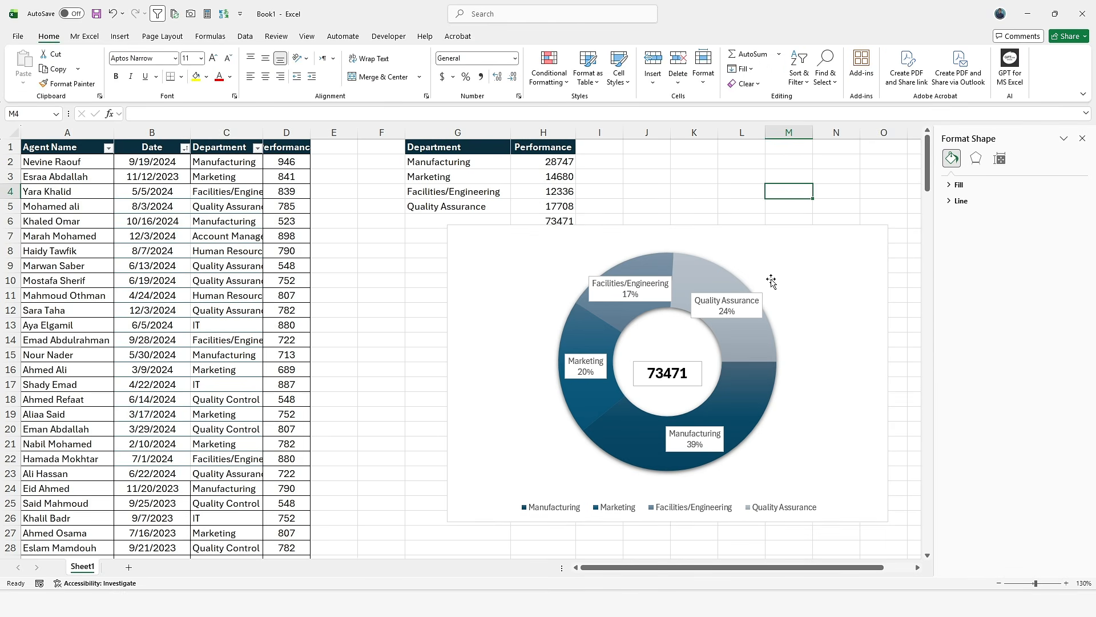
Remove the outline and the fill from the text box holding the total.
{"action": "left_click", "coordinate": [708, 354]}
{"action": "left_click", "coordinate": [693, 370]}
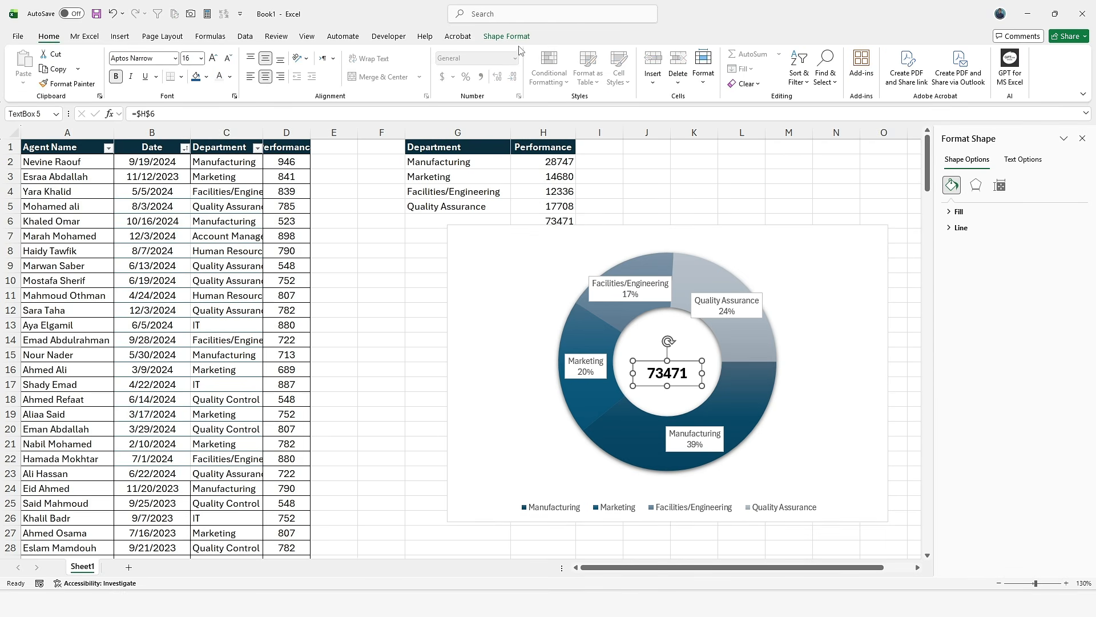
{"action": "left_click", "coordinate": [506, 36]}
{"action": "left_click", "coordinate": [454, 69]}
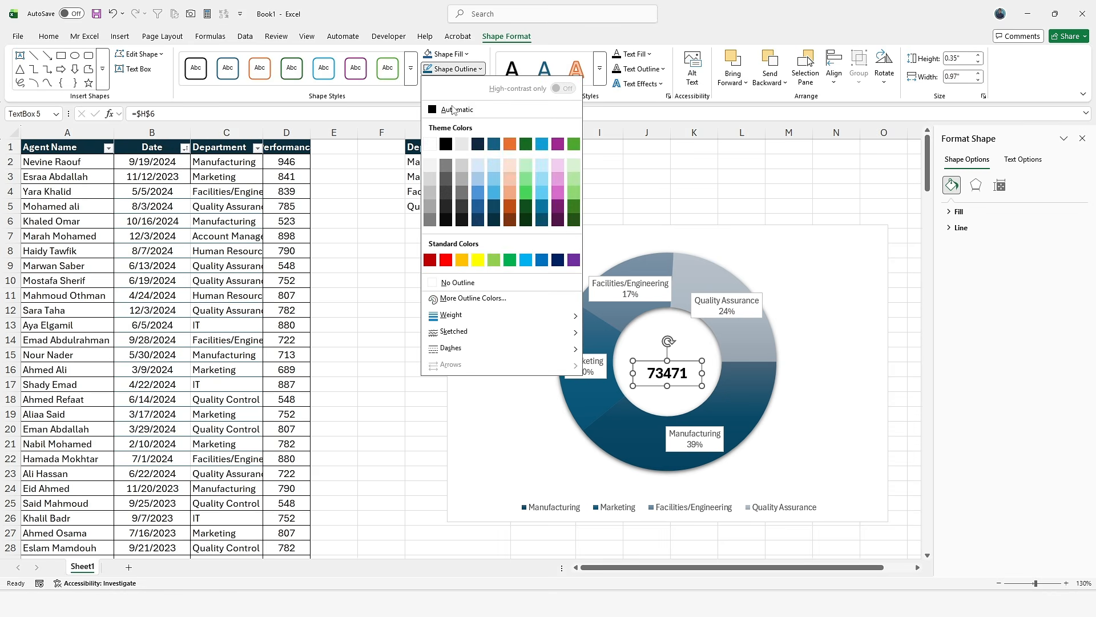
{"action": "left_click", "coordinate": [454, 282]}
{"action": "left_click", "coordinate": [448, 54]}
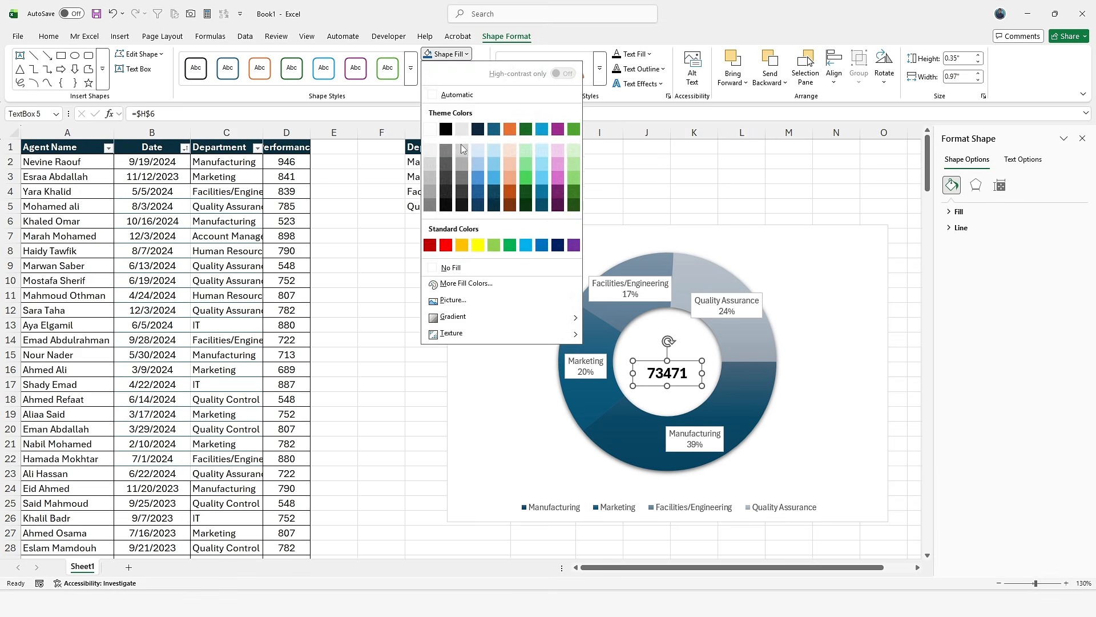
{"action": "left_click", "coordinate": [451, 267]}
{"action": "left_click", "coordinate": [414, 309]}
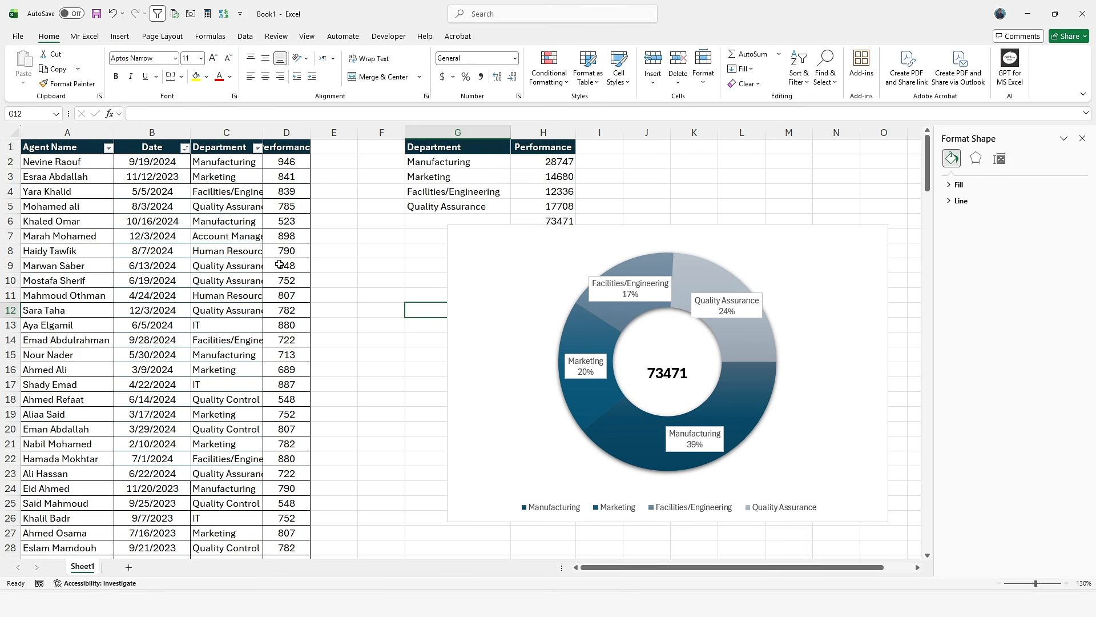
Clear the performance values in D3:D20 and inspect the summary formulas in H6 and H2:H5.
{"action": "left_click_drag", "start_coordinate": [288, 178], "coordinate": [291, 429]}
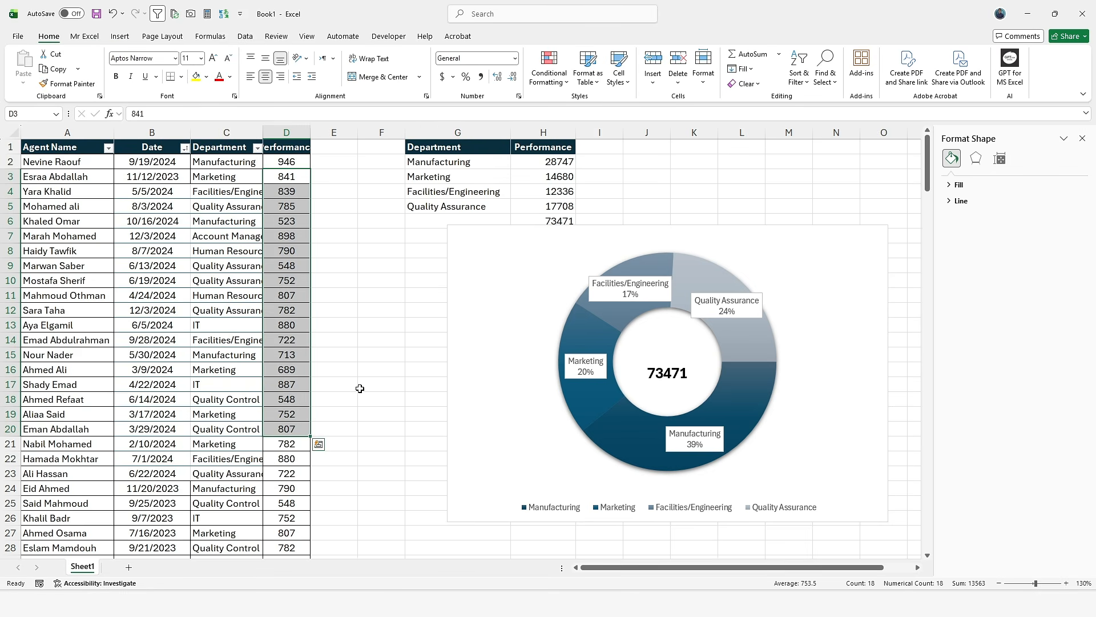
{"action": "key", "text": "Delete"}
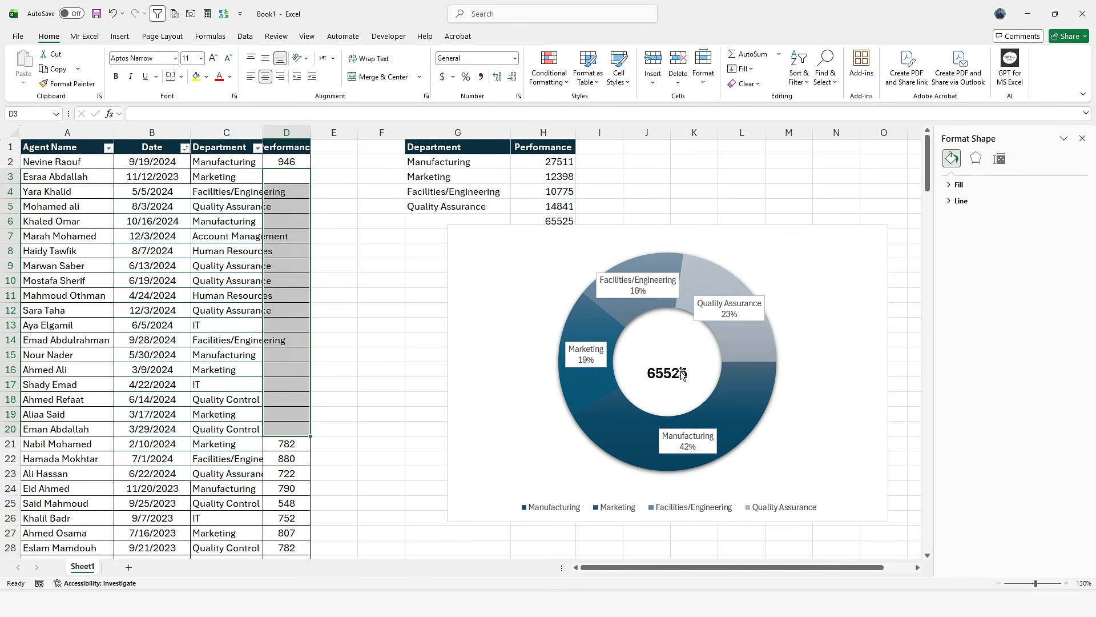
{"action": "left_click", "coordinate": [547, 220]}
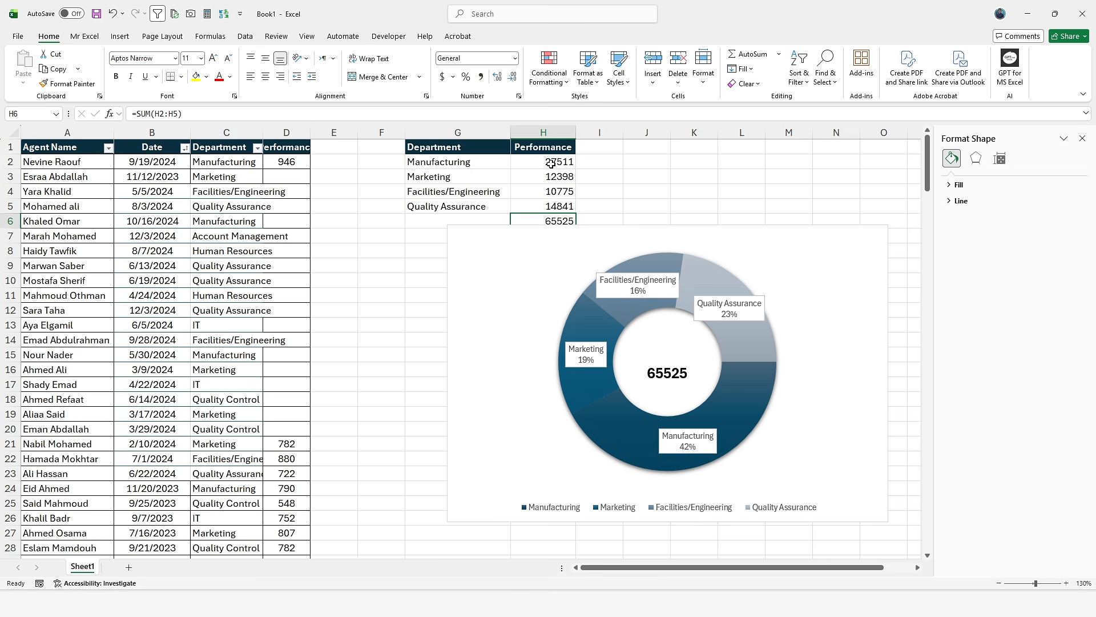
{"action": "left_click_drag", "start_coordinate": [551, 164], "coordinate": [554, 203]}
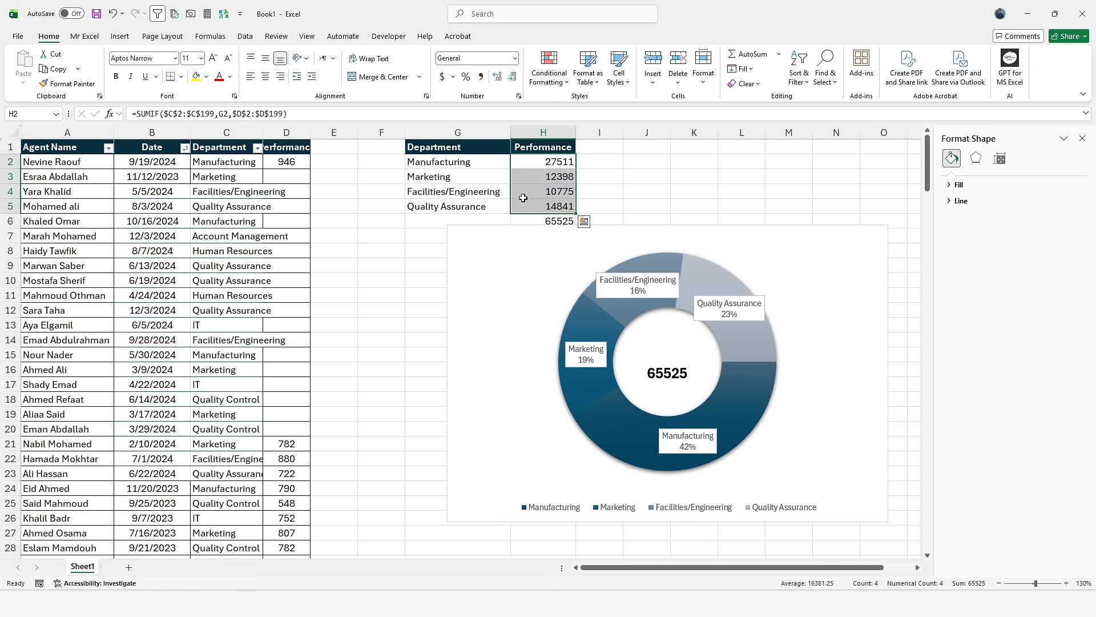
Nudge the doughnut's plot area slightly up and recentre the total's text box within the hole.
{"action": "left_click", "coordinate": [672, 381]}
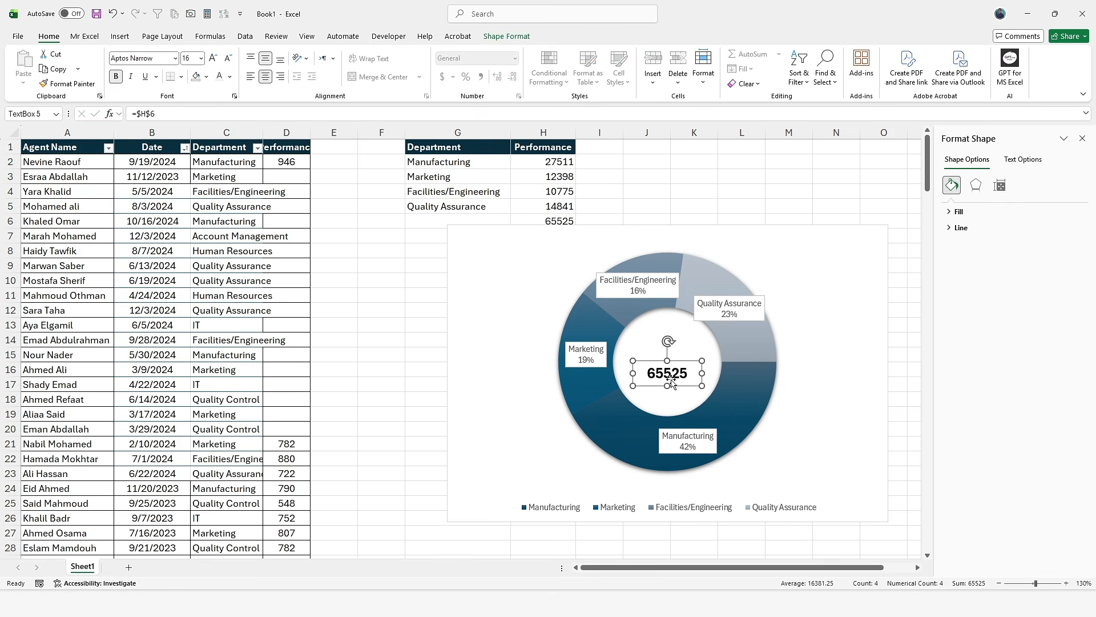
{"action": "left_click_drag", "start_coordinate": [685, 357], "coordinate": [684, 354]}
{"action": "left_click", "coordinate": [681, 372]}
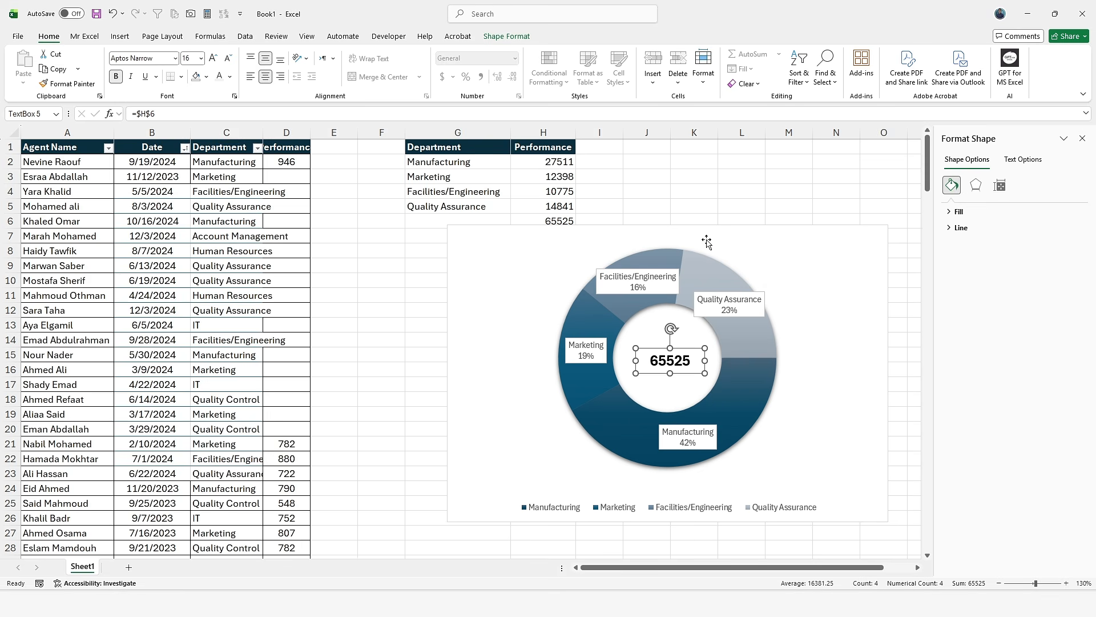
Set the doughnut series to a first-slice angle of 168°, an explosion of 0% and a hole size of 70%.
{"action": "left_click", "coordinate": [718, 263]}
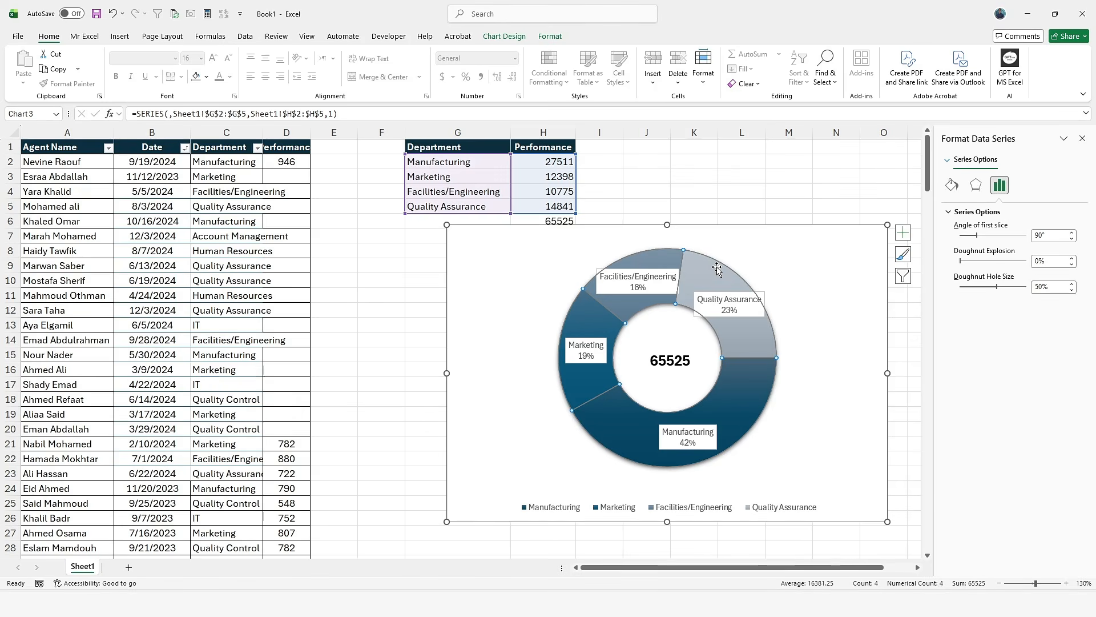
{"action": "left_click", "coordinate": [764, 301]}
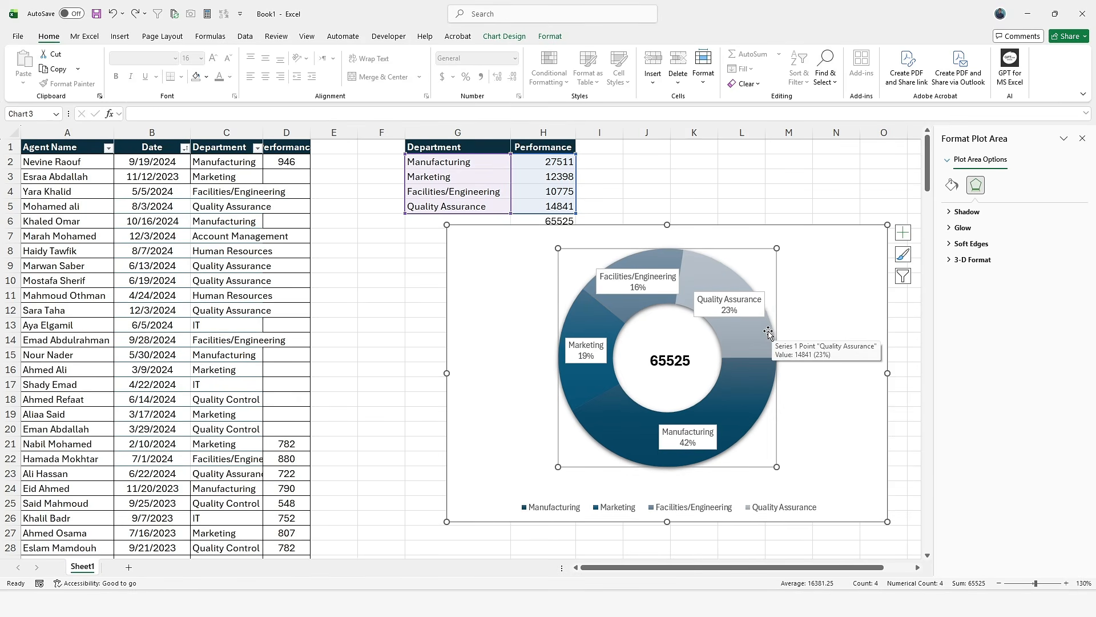
{"action": "left_click", "coordinate": [724, 286]}
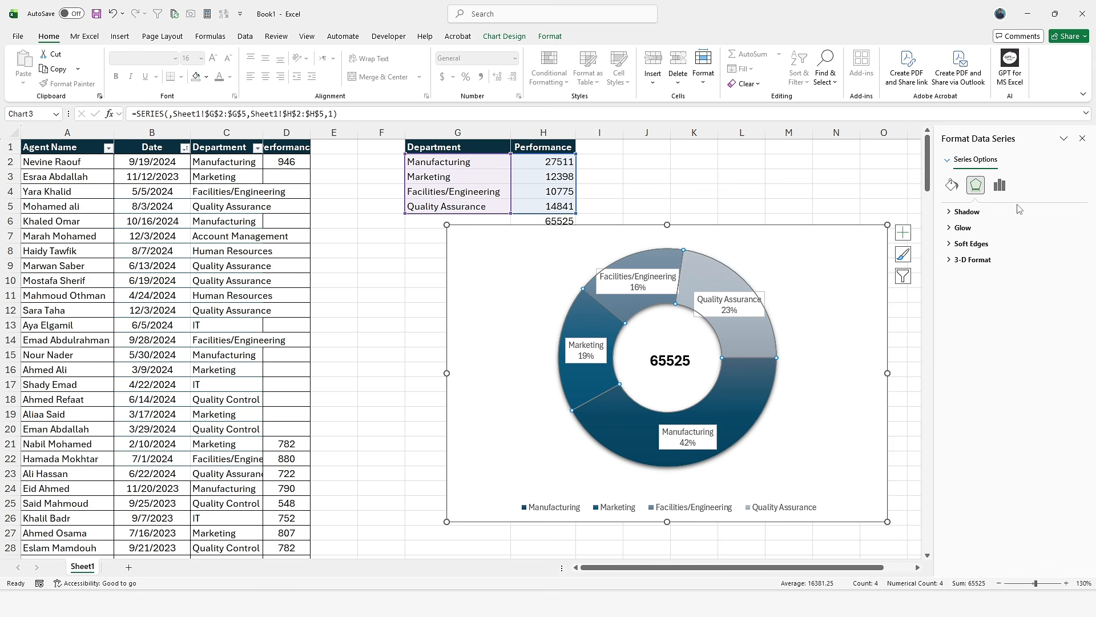
{"action": "left_click", "coordinate": [999, 185]}
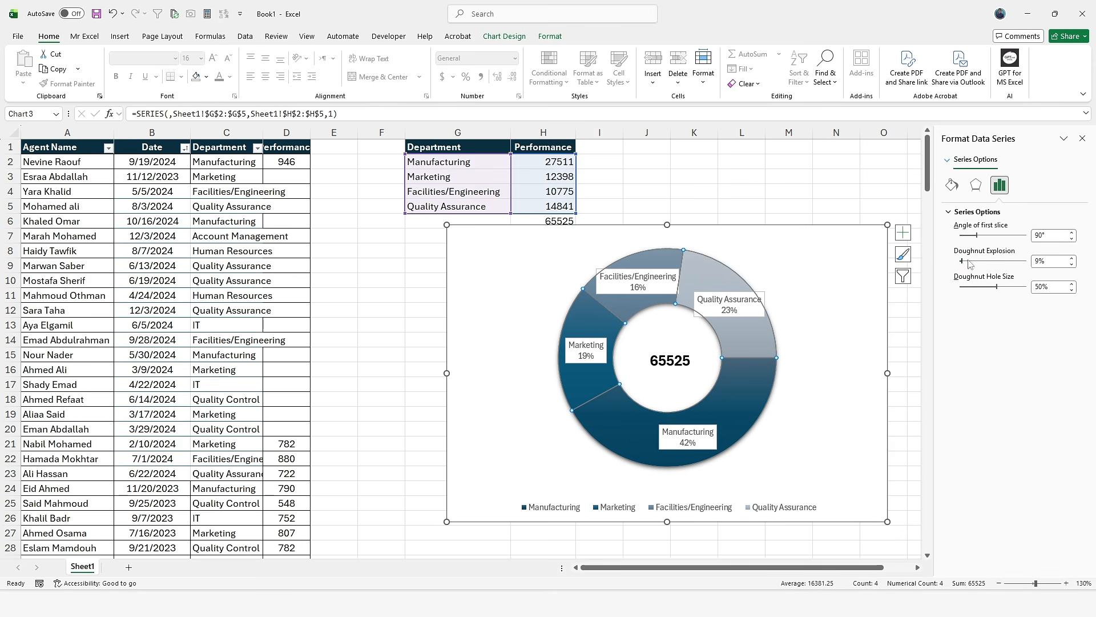
{"action": "mouse_move", "coordinate": [961, 261]}
{"action": "left_mouse_down"}
{"action": "mouse_move", "coordinate": [986, 262]}
{"action": "mouse_move", "coordinate": [959, 262]}
{"action": "left_mouse_up"}
{"action": "left_click_drag", "start_coordinate": [976, 239], "coordinate": [994, 239]}
{"action": "mouse_move", "coordinate": [998, 288]}
{"action": "left_mouse_down"}
{"action": "mouse_move", "coordinate": [978, 287]}
{"action": "mouse_move", "coordinate": [1021, 287]}
{"action": "mouse_move", "coordinate": [1012, 287]}
{"action": "left_mouse_up"}
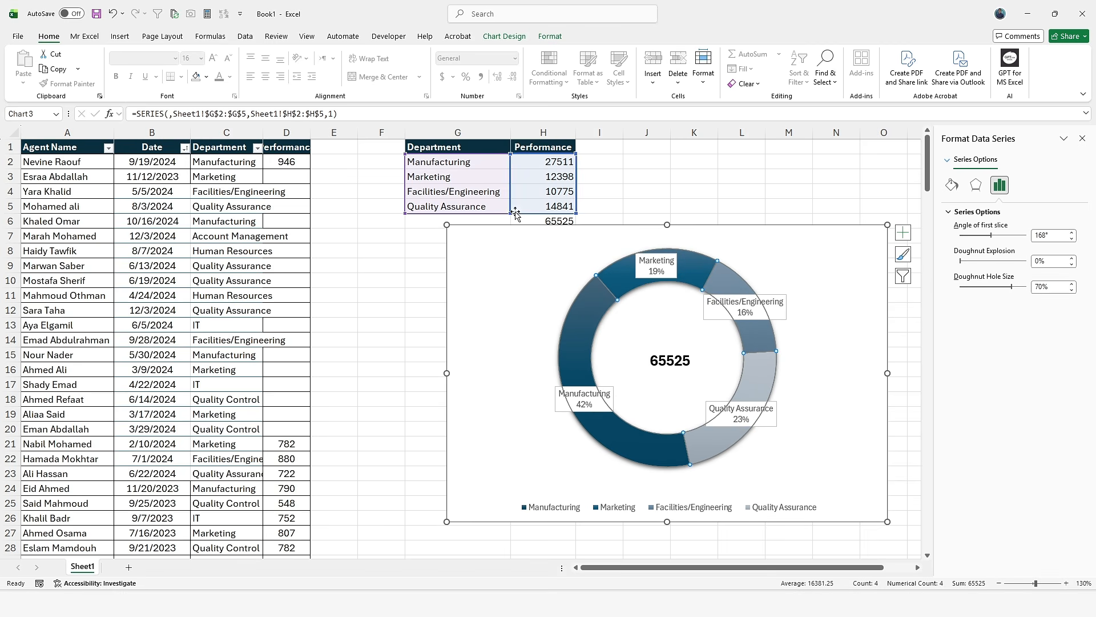
Limit the charted values to Manufacturing and Marketing in H2:H3 and set the first-slice angle to 105°.
{"action": "left_click_drag", "start_coordinate": [510, 213], "coordinate": [514, 188]}
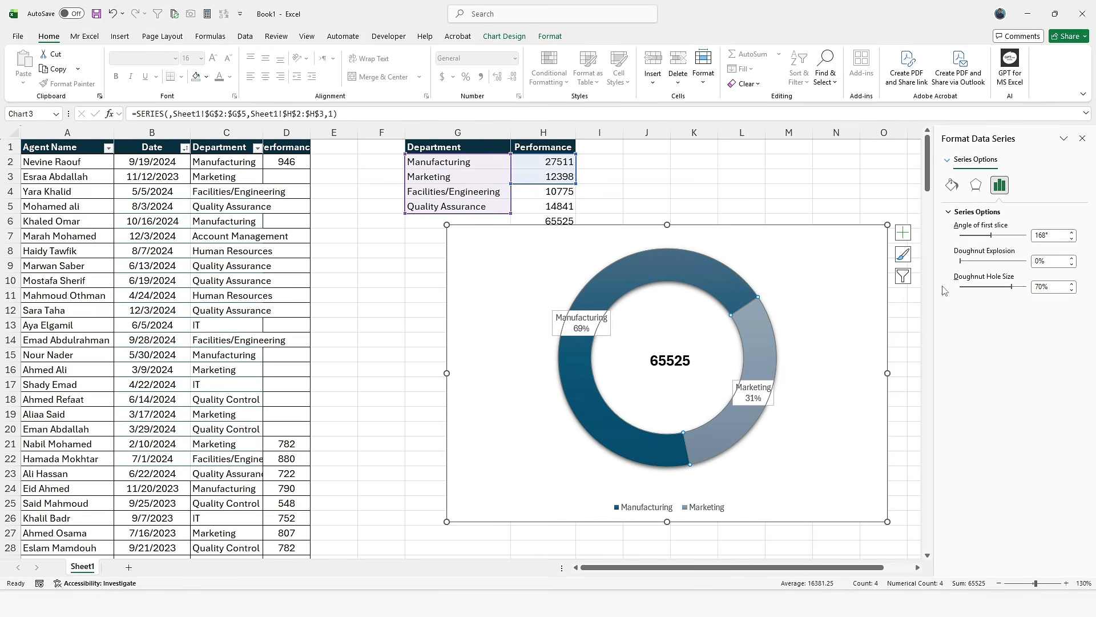
{"action": "left_click_drag", "start_coordinate": [991, 240], "coordinate": [979, 241]}
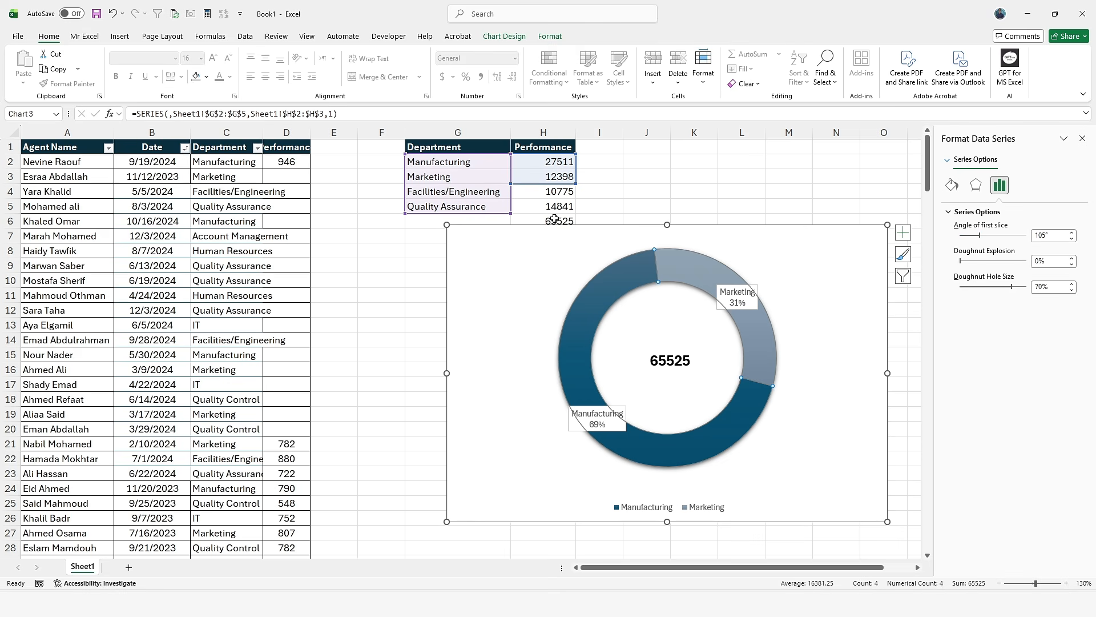
Clear the performance values in D21:D36 and select the doughnut chart's data labels.
{"action": "scroll", "coordinate": [279, 343], "scroll_direction": "down", "scroll_amount": 5}
{"action": "scroll", "coordinate": [293, 321], "scroll_direction": "down", "scroll_amount": 2}
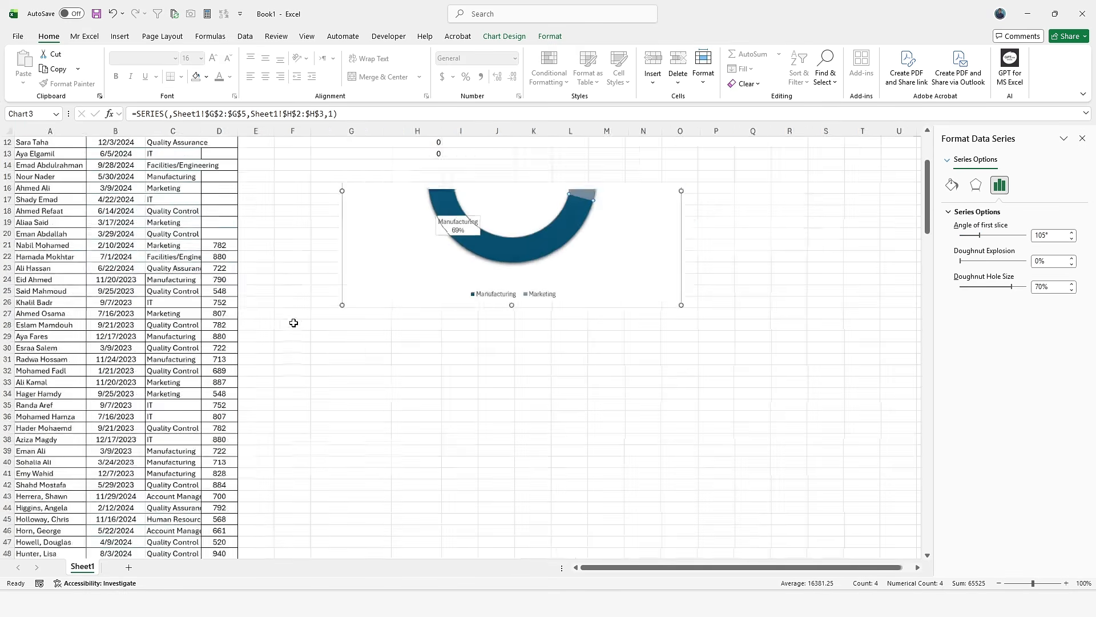
{"action": "scroll", "coordinate": [286, 328], "scroll_direction": "up", "scroll_amount": 3}
{"action": "left_click_drag", "start_coordinate": [219, 348], "coordinate": [218, 519]}
{"action": "scroll", "coordinate": [366, 431], "scroll_direction": "up", "scroll_amount": 1}
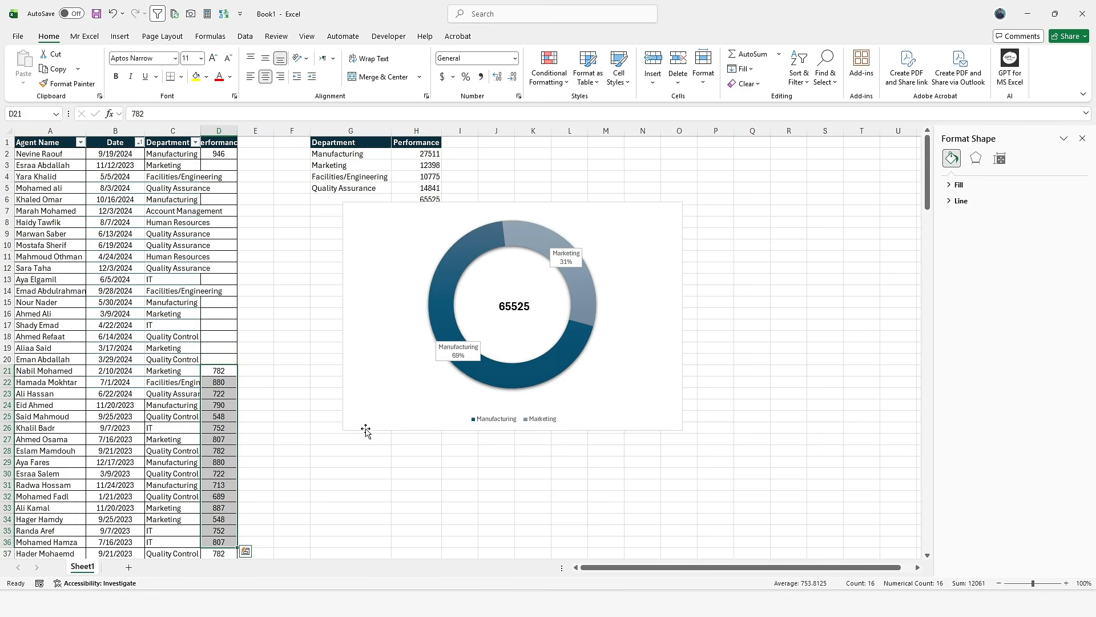
{"action": "key", "text": "Delete"}
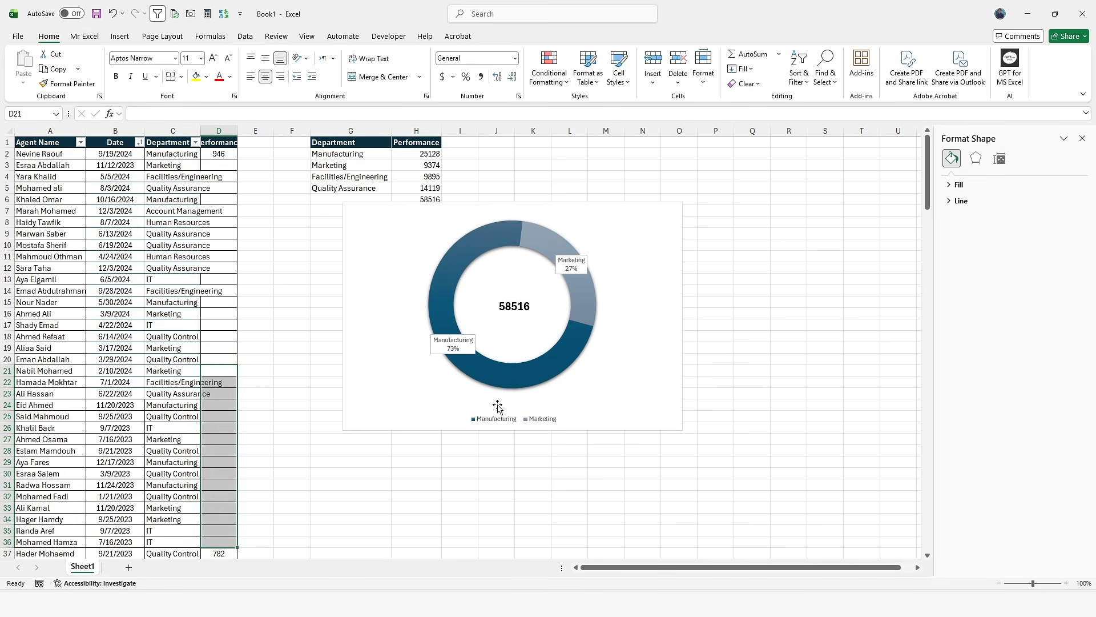
{"action": "left_click", "coordinate": [571, 267]}
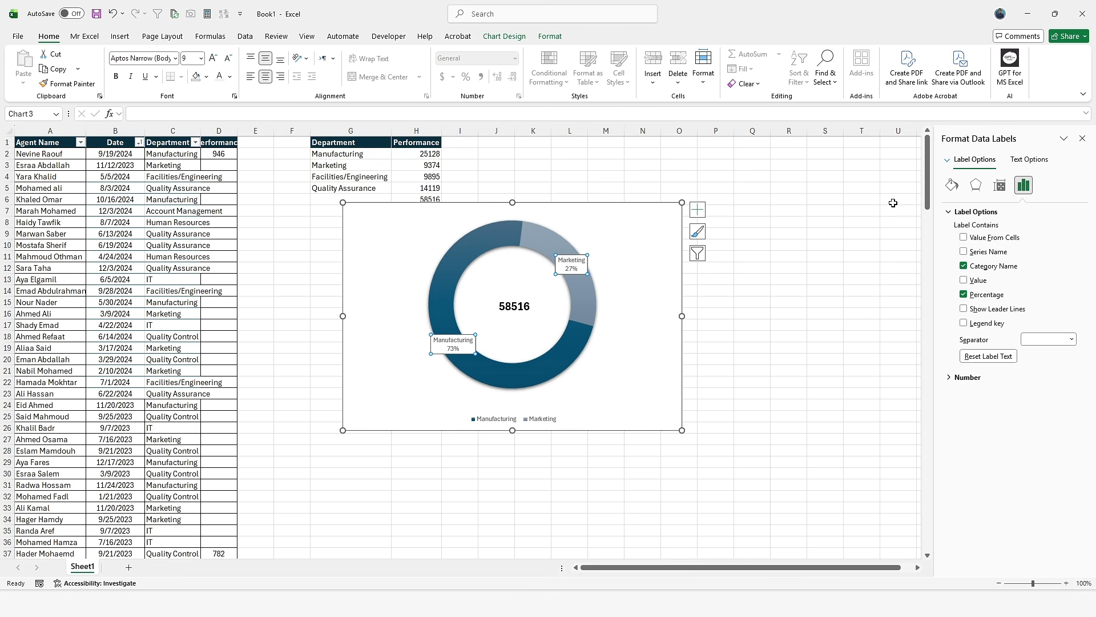
Show values instead of percentages alongside the category names in the doughnut chart's data labels.
{"action": "left_click", "coordinate": [963, 280]}
{"action": "left_click", "coordinate": [964, 294]}
{"action": "scroll", "coordinate": [510, 354], "scroll_direction": "up", "scroll_amount": 2}
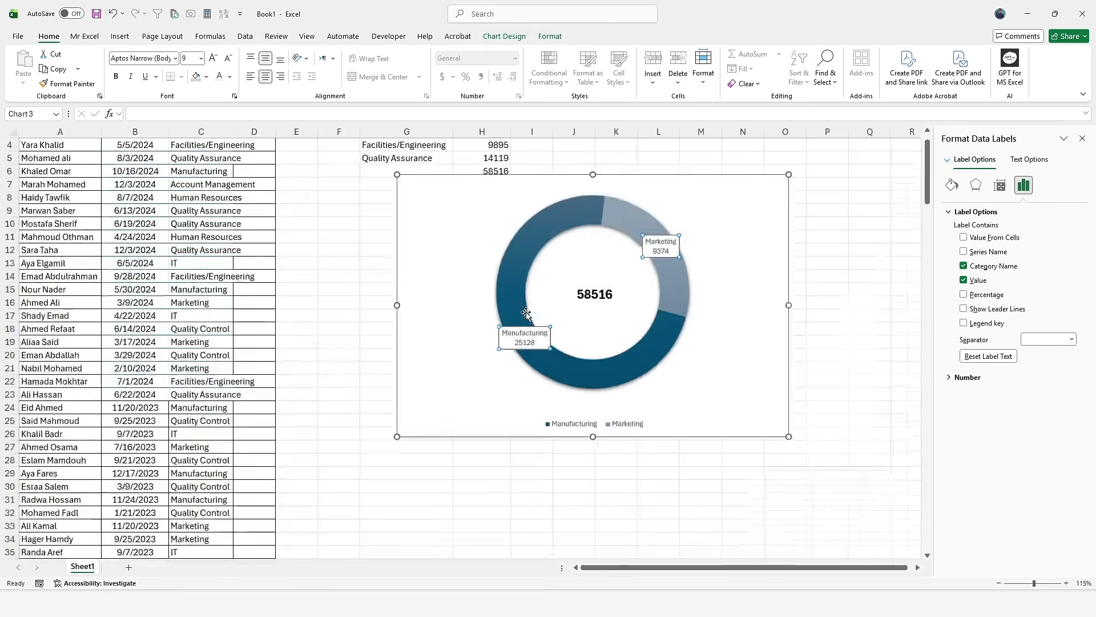
{"action": "scroll", "coordinate": [685, 312], "scroll_direction": "up", "scroll_amount": 2}
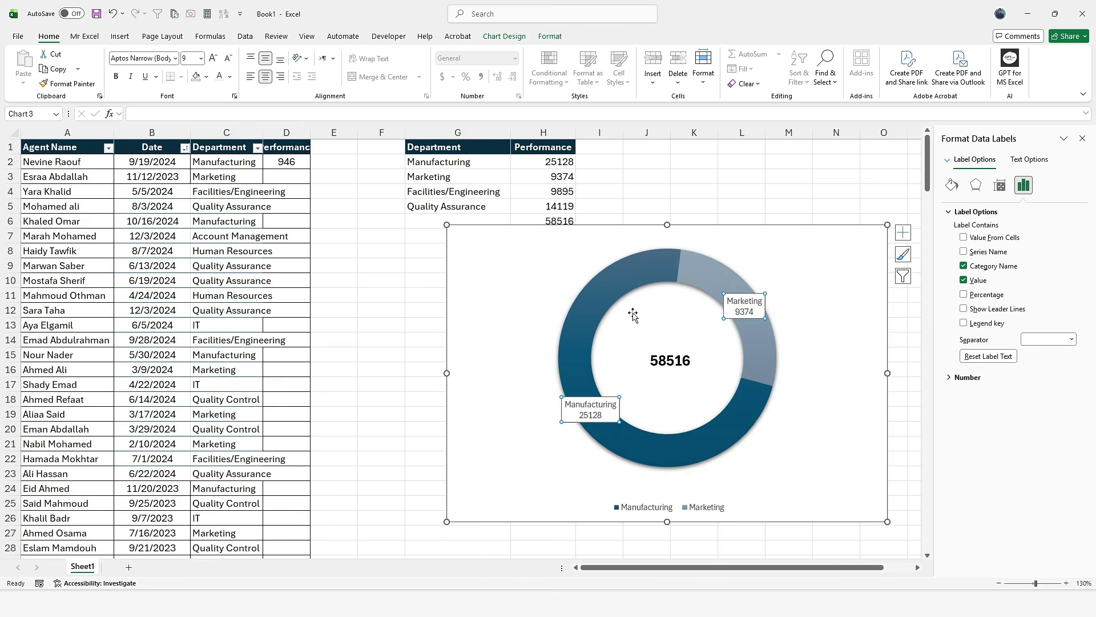
Limit the total formula in H6 to Manufacturing and Marketing with =SUM(H2:H3).
{"action": "left_click", "coordinate": [551, 258]}
{"action": "left_click", "coordinate": [559, 220]}
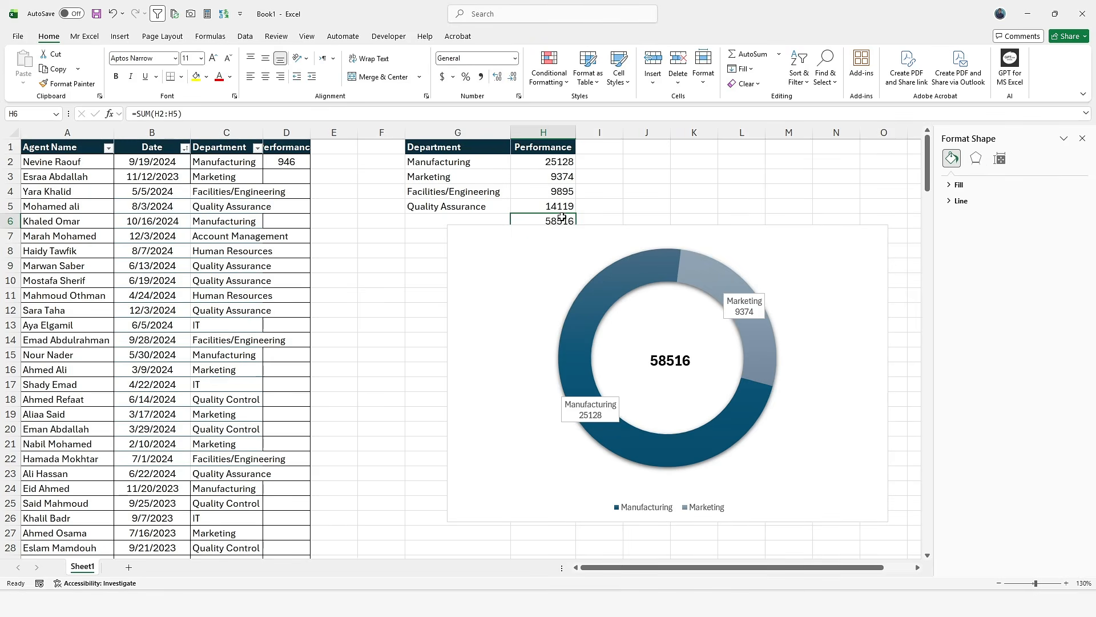
{"action": "double_click", "coordinate": [564, 221]}
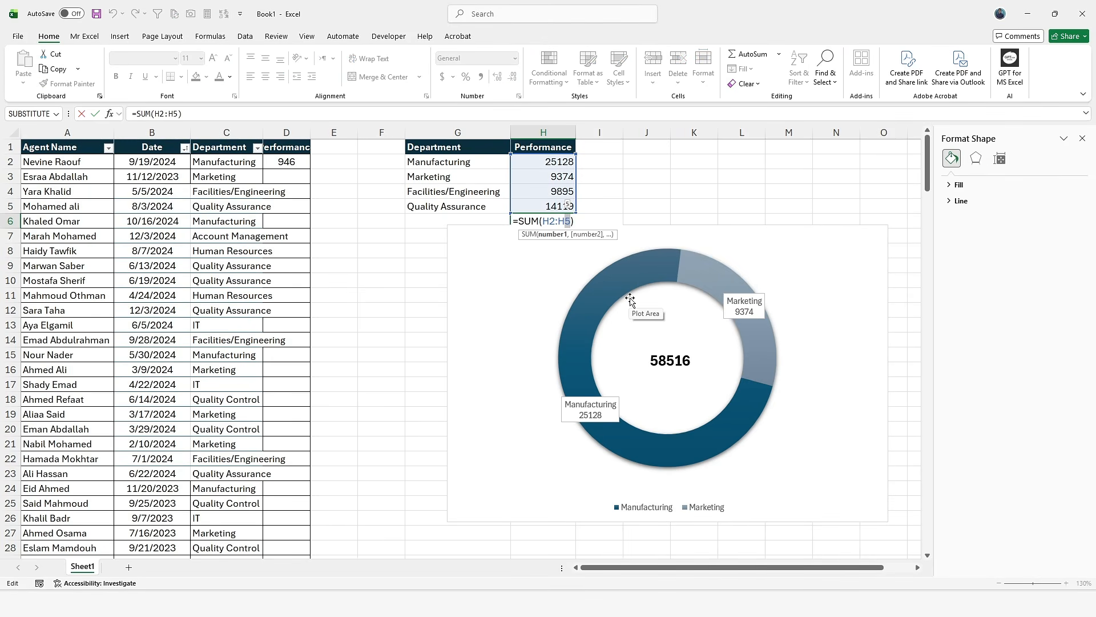
{"action": "type", "text": "3"}
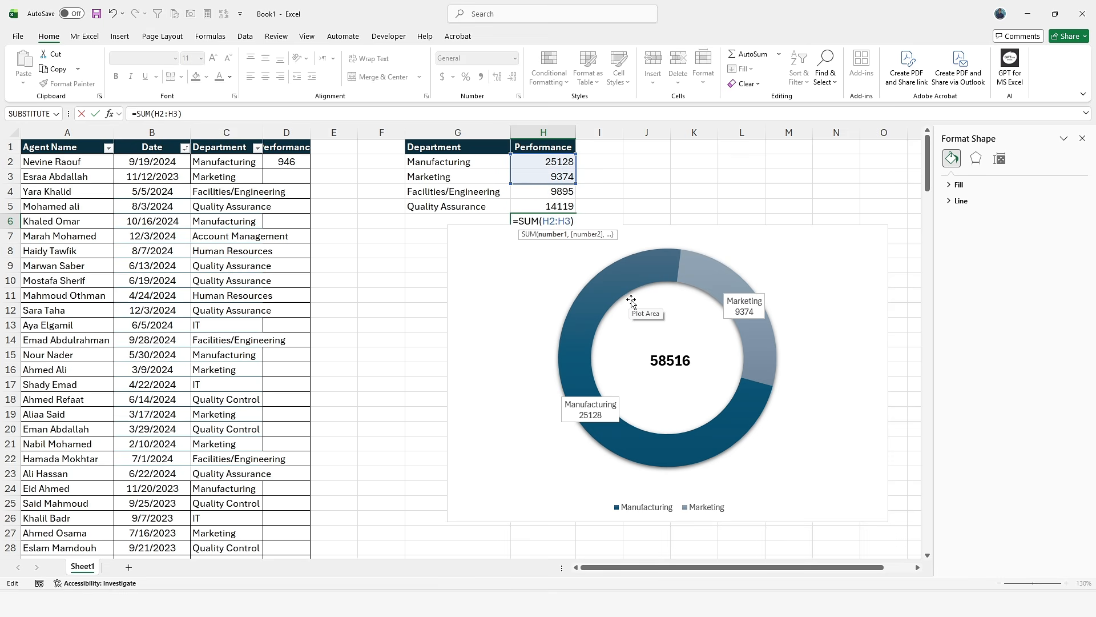
{"action": "key", "text": "Return"}
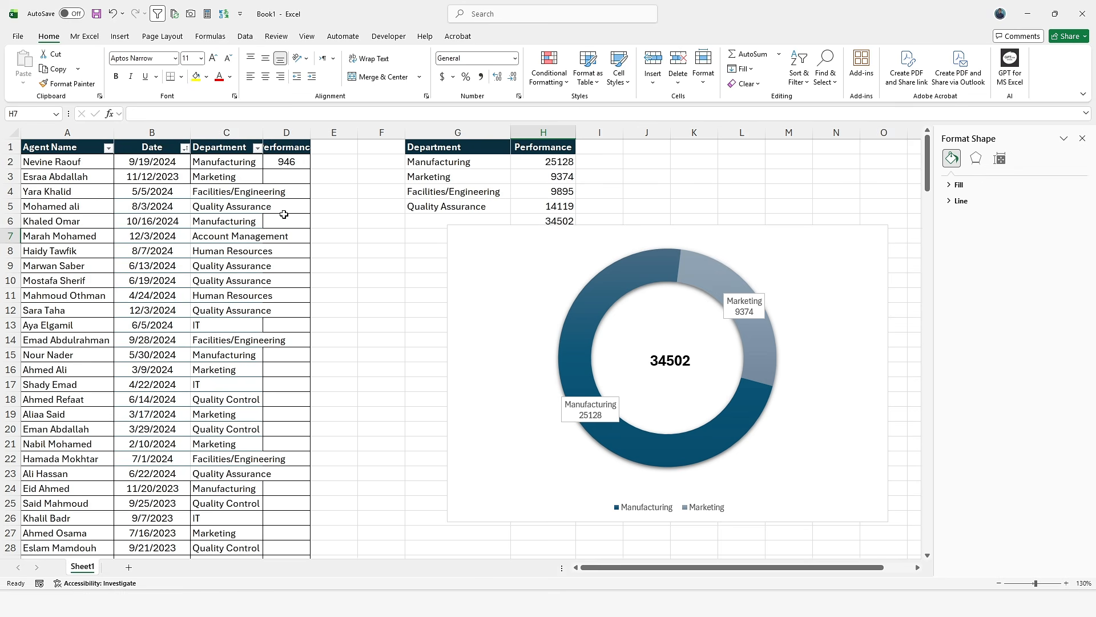
Enter =RANDBETWEEN(500,999) in D2 and fill it down the Performance column.
{"action": "left_click", "coordinate": [287, 163]}
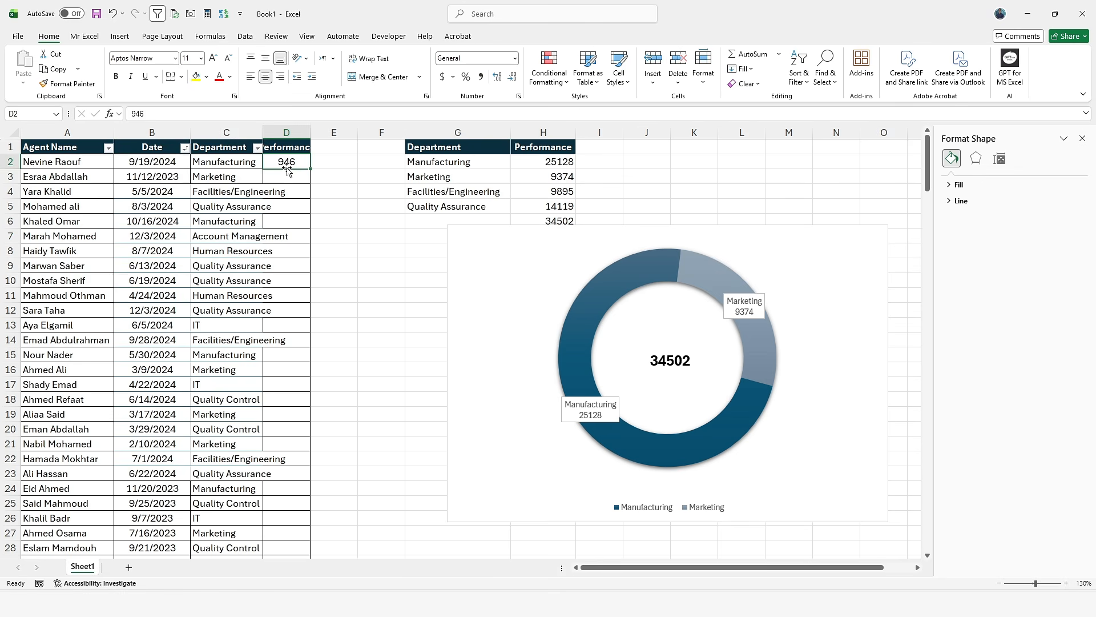
{"action": "type", "text": "=randb"}
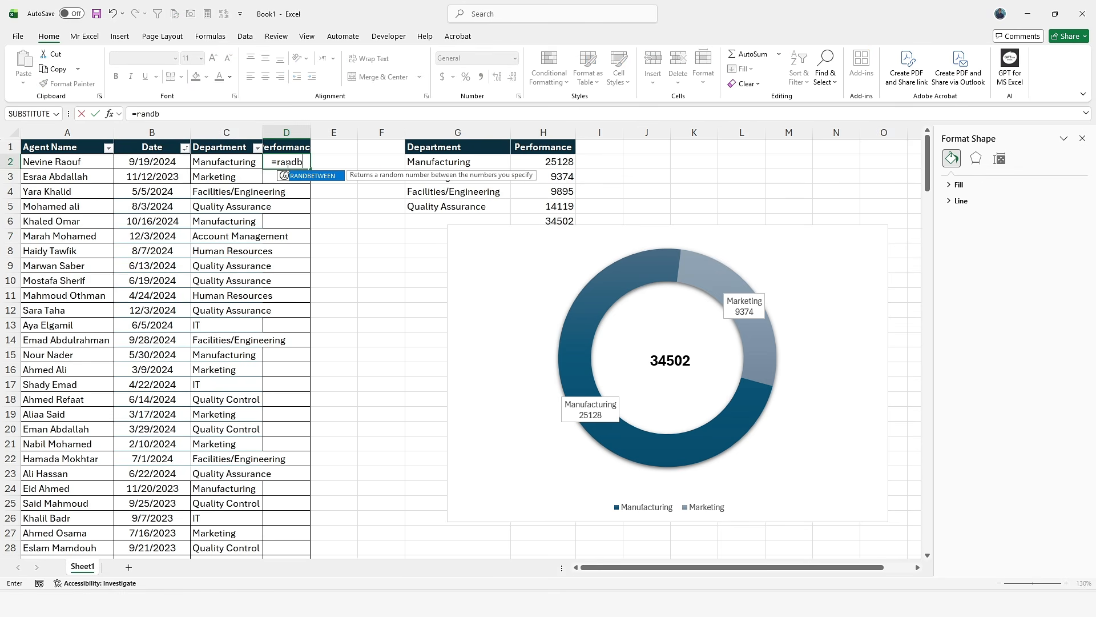
{"action": "key", "text": "Tab"}
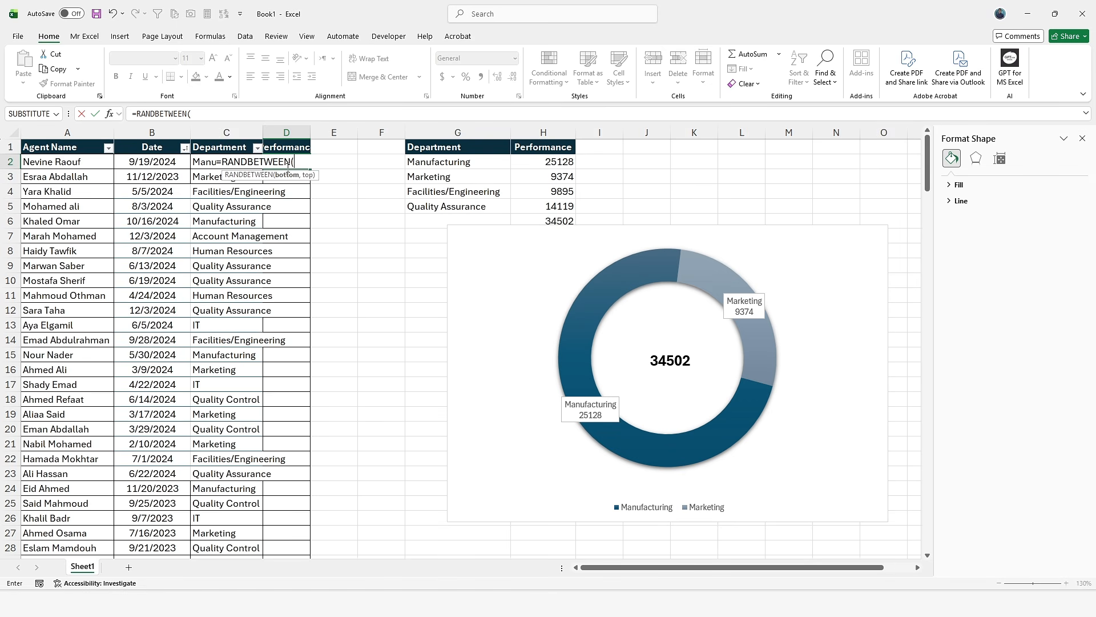
{"action": "type", "text": "500,999"}
{"action": "key", "text": "Return"}
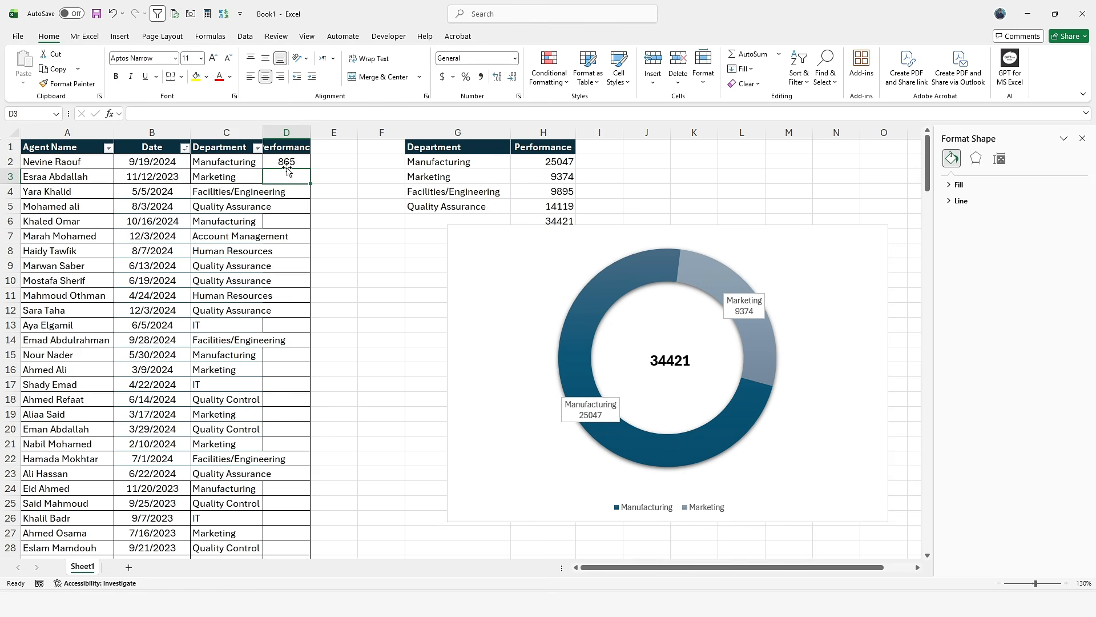
{"action": "left_click", "coordinate": [288, 160]}
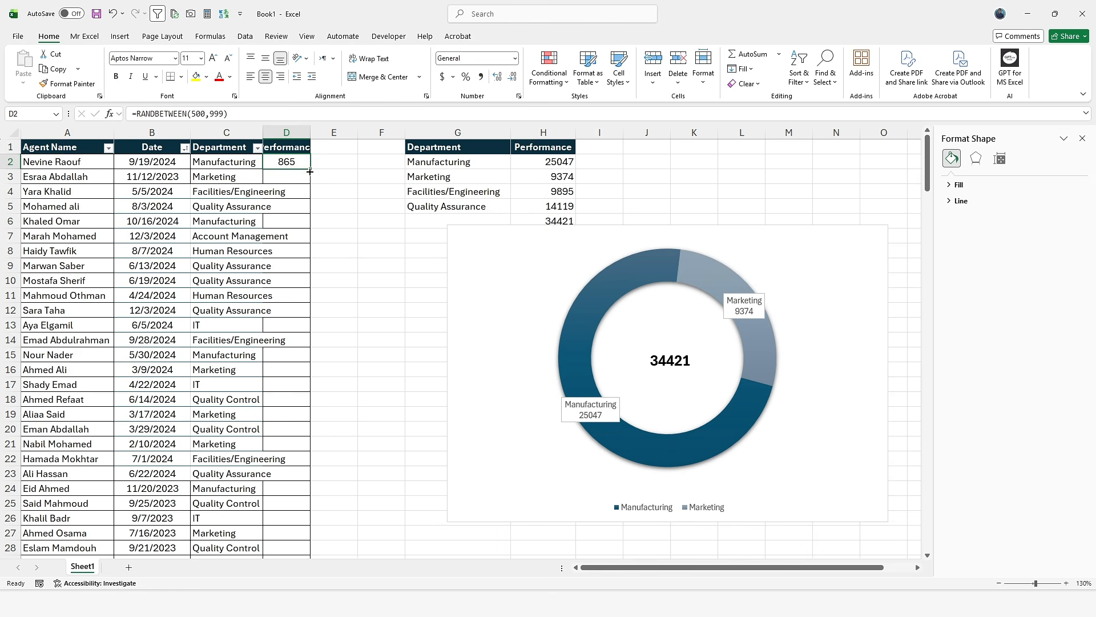
{"action": "double_click", "coordinate": [310, 170]}
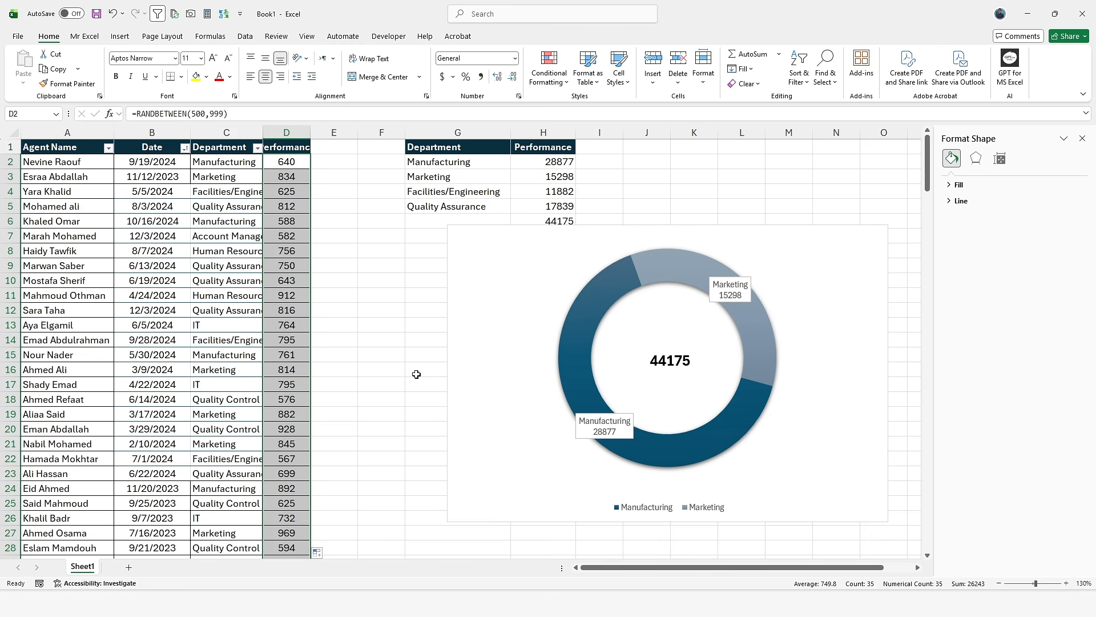
Recalculate the random performance values several times to check how the doughnut, its labels and the central total update.
{"action": "double_click", "coordinate": [372, 252]}
{"action": "left_click", "coordinate": [412, 341]}
{"action": "left_click", "coordinate": [390, 373]}
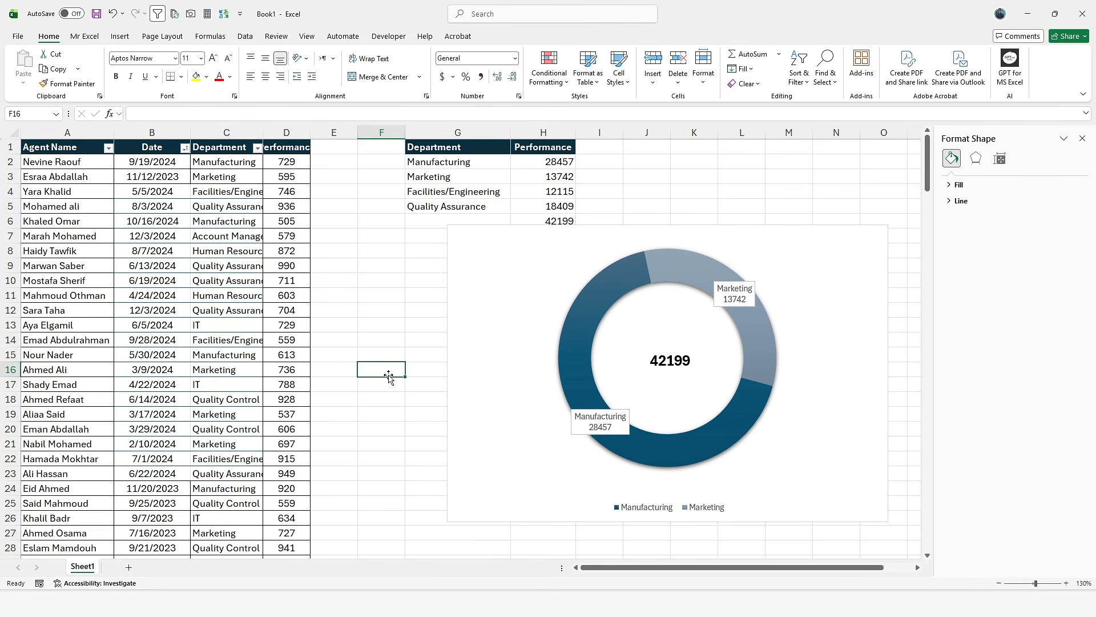
{"action": "double_click", "coordinate": [393, 372]}
{"action": "double_click", "coordinate": [392, 397]}
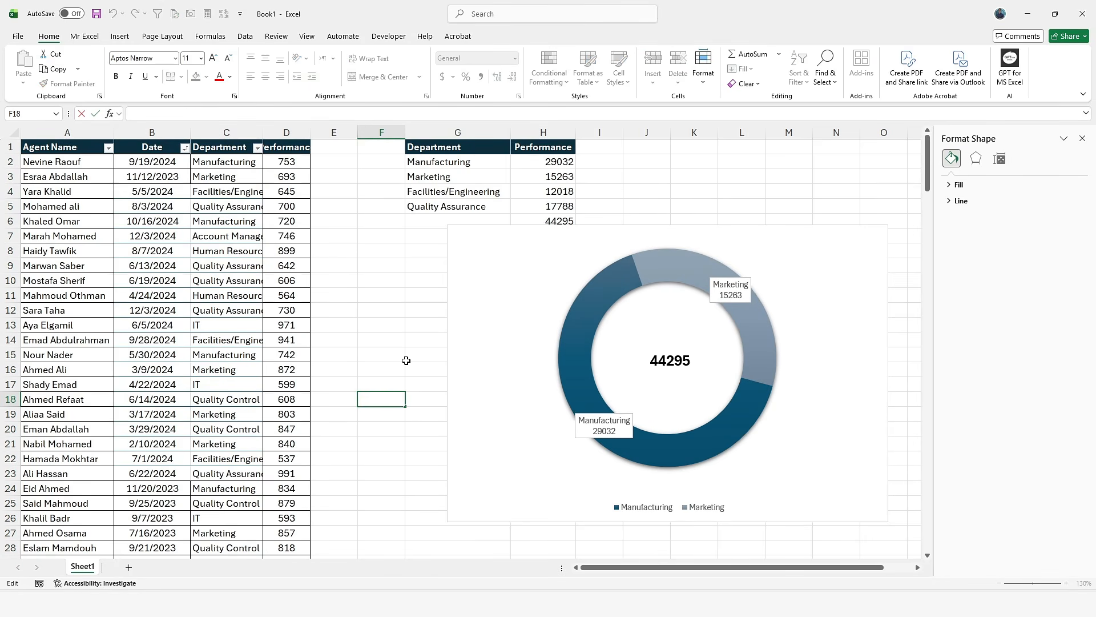
{"action": "double_click", "coordinate": [399, 357]}
{"action": "left_click", "coordinate": [420, 384]}
{"action": "left_click", "coordinate": [450, 457]}
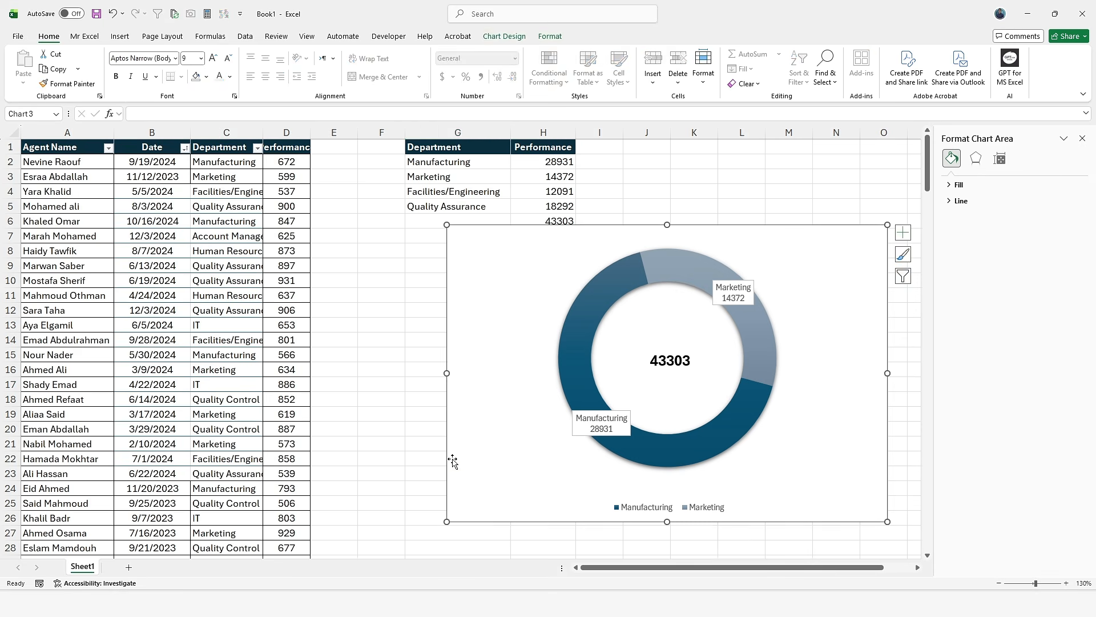
{"action": "left_click", "coordinate": [430, 455]}
{"action": "double_click", "coordinate": [433, 475]}
{"action": "left_click", "coordinate": [440, 506]}
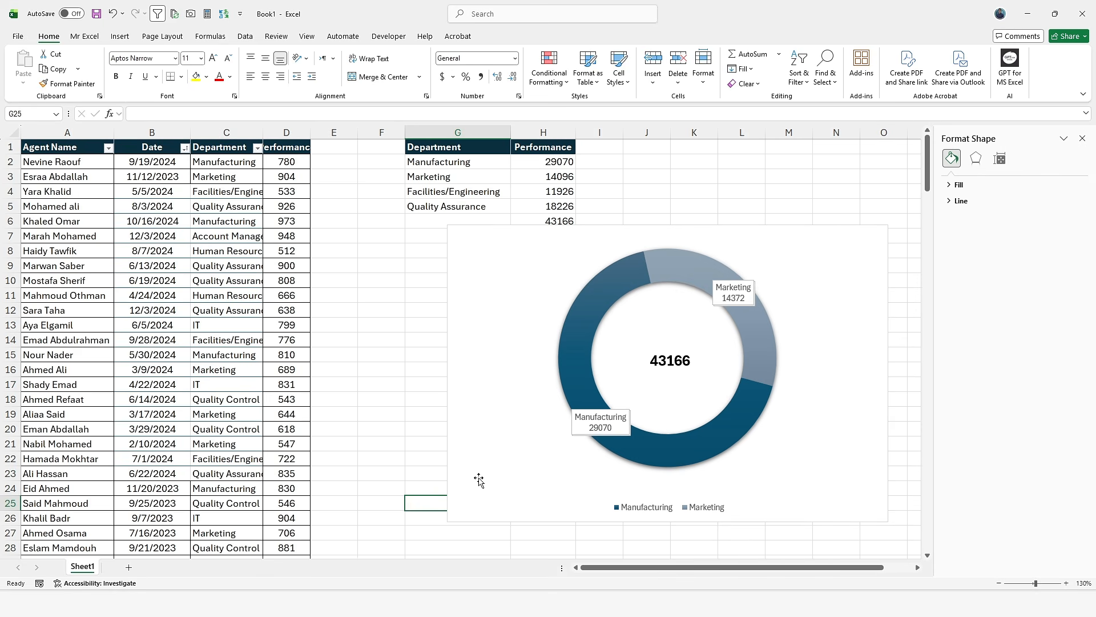
Copy the random-value formulas from D2:D14 into column E starting at E2.
{"action": "left_click_drag", "start_coordinate": [287, 161], "coordinate": [286, 340]}
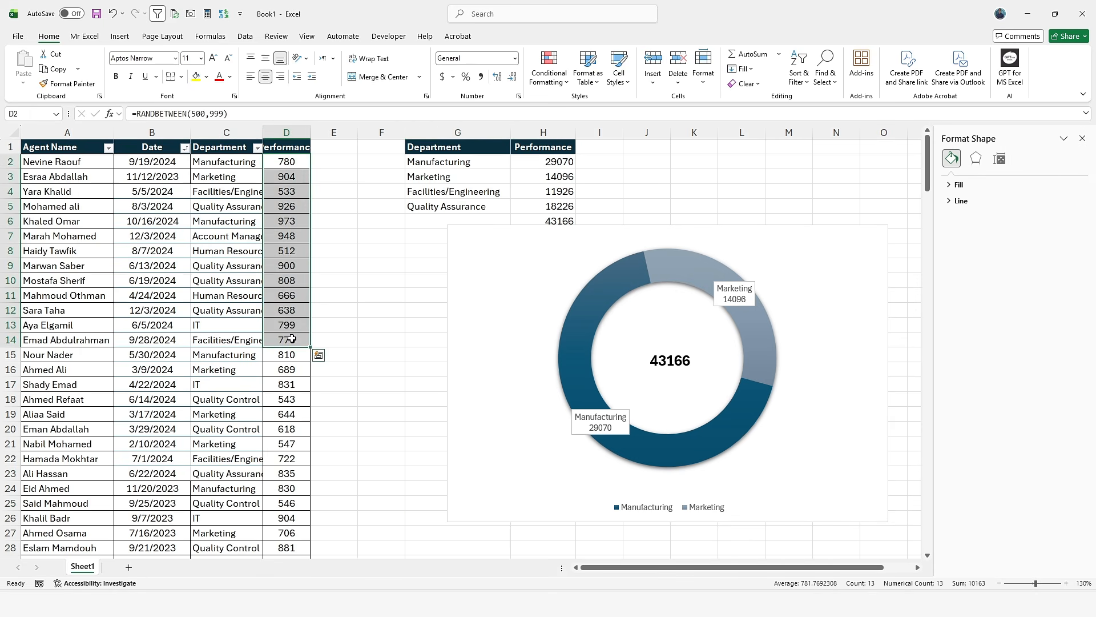
{"action": "key", "text": "ctrl+c"}
{"action": "left_click", "coordinate": [334, 162]}
{"action": "key", "text": "ctrl+v"}
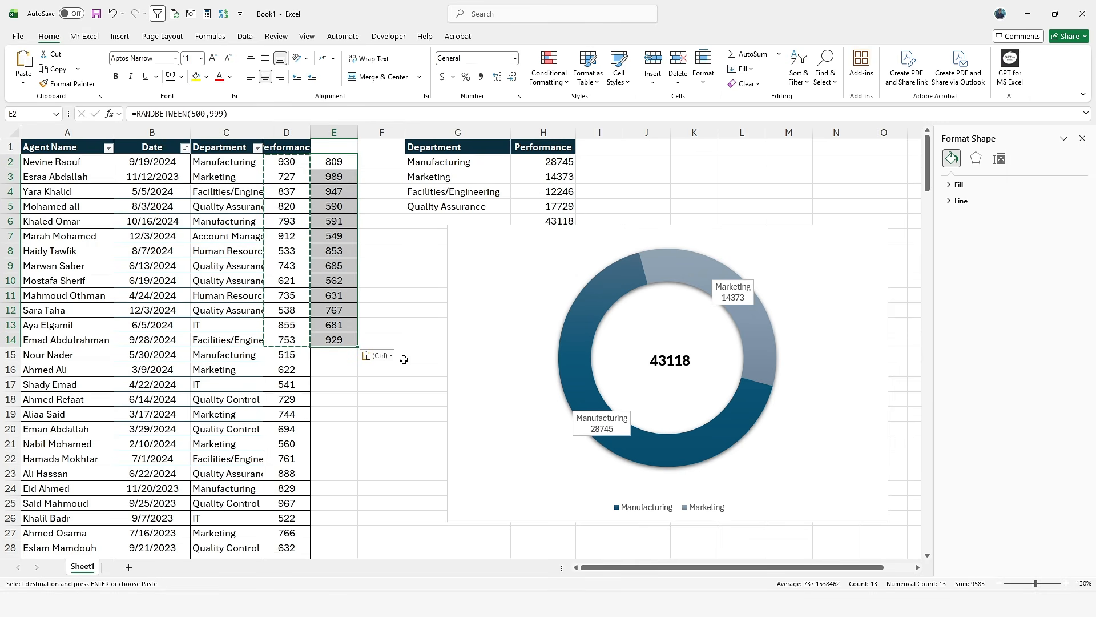
Insert a chart from D2:E14 and change its type to Doughnut.
{"action": "left_click", "coordinate": [328, 341]}
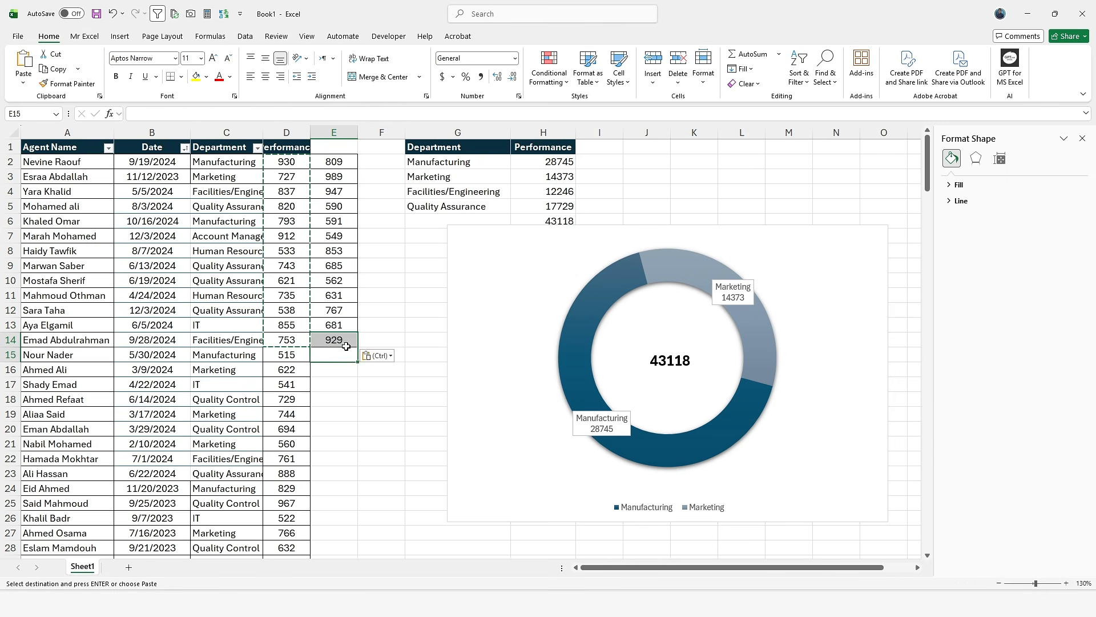
{"action": "left_click_drag", "start_coordinate": [315, 327], "coordinate": [287, 161]}
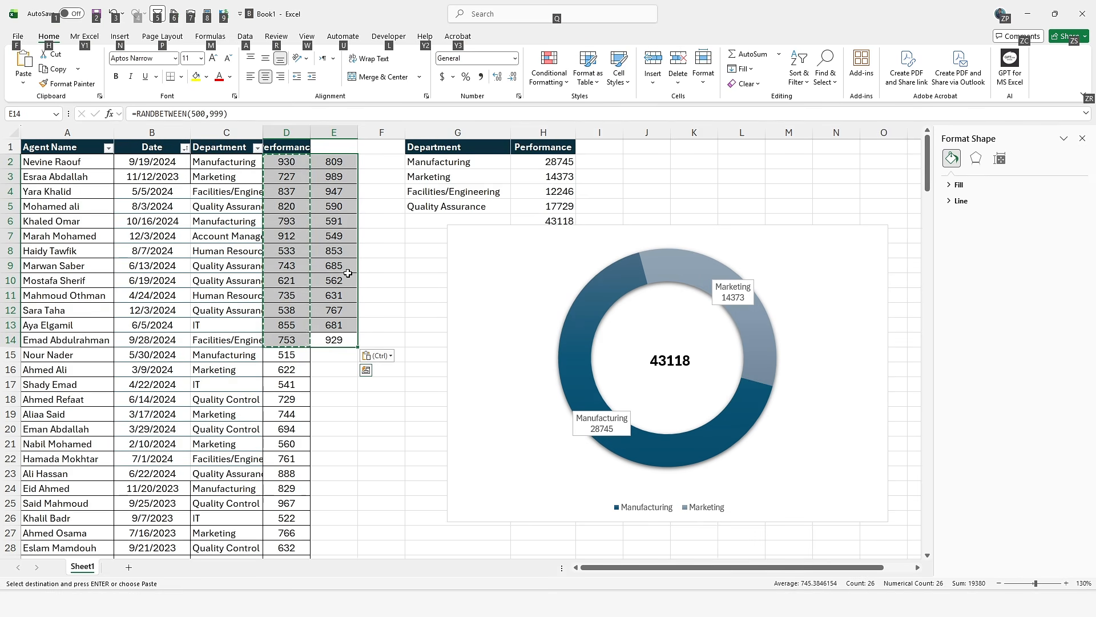
{"action": "key", "text": "alt+F1"}
{"action": "left_click", "coordinate": [634, 67]}
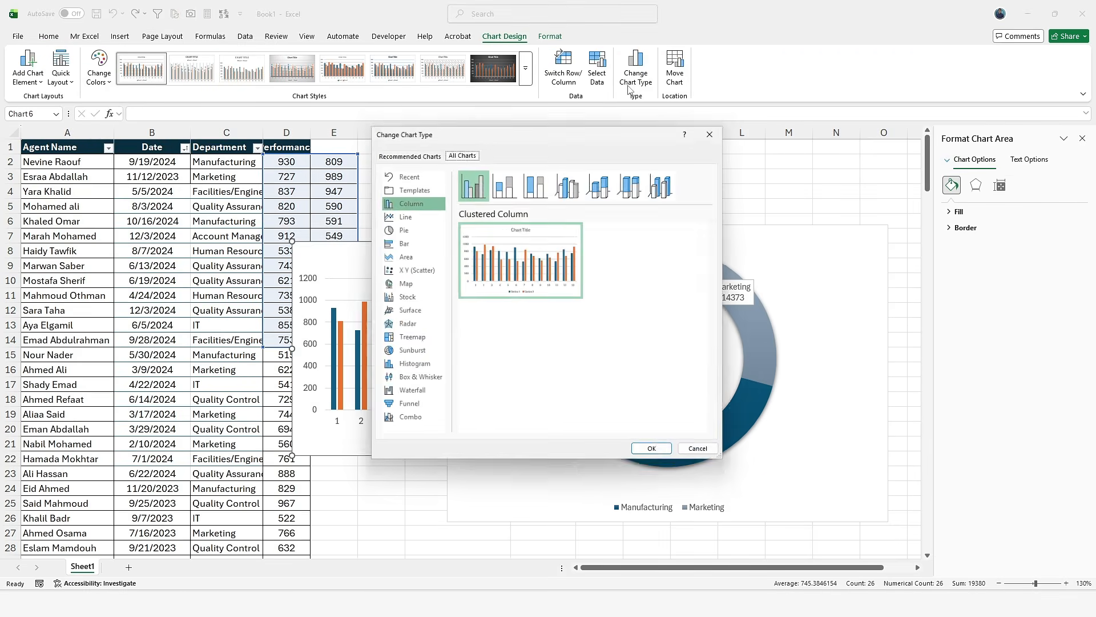
{"action": "left_click", "coordinate": [401, 229]}
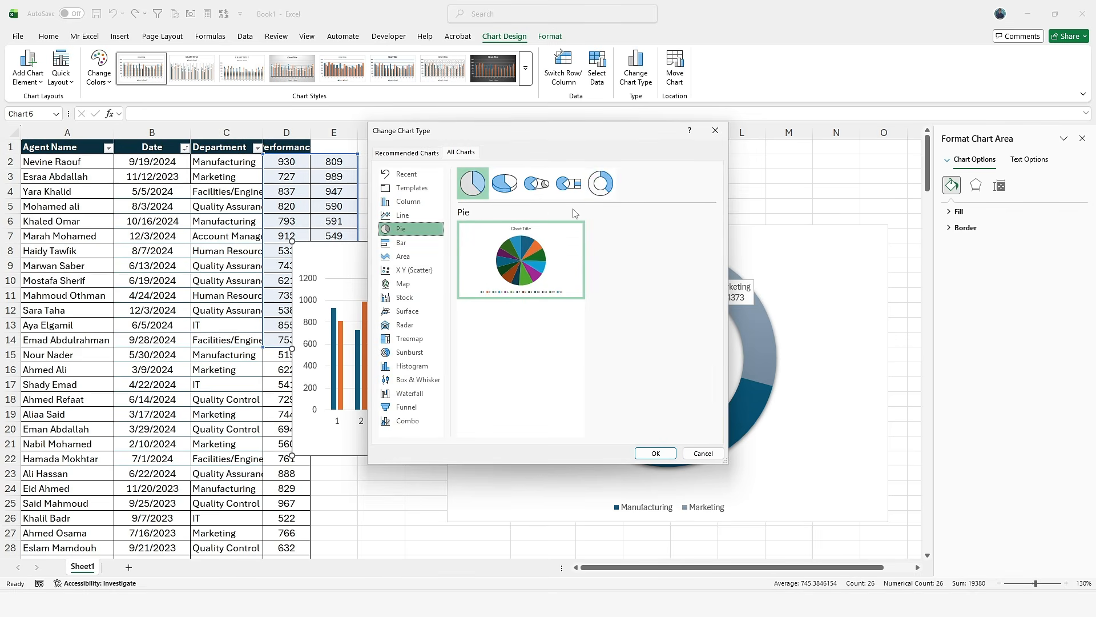
{"action": "left_click", "coordinate": [598, 189]}
{"action": "left_click", "coordinate": [661, 452]}
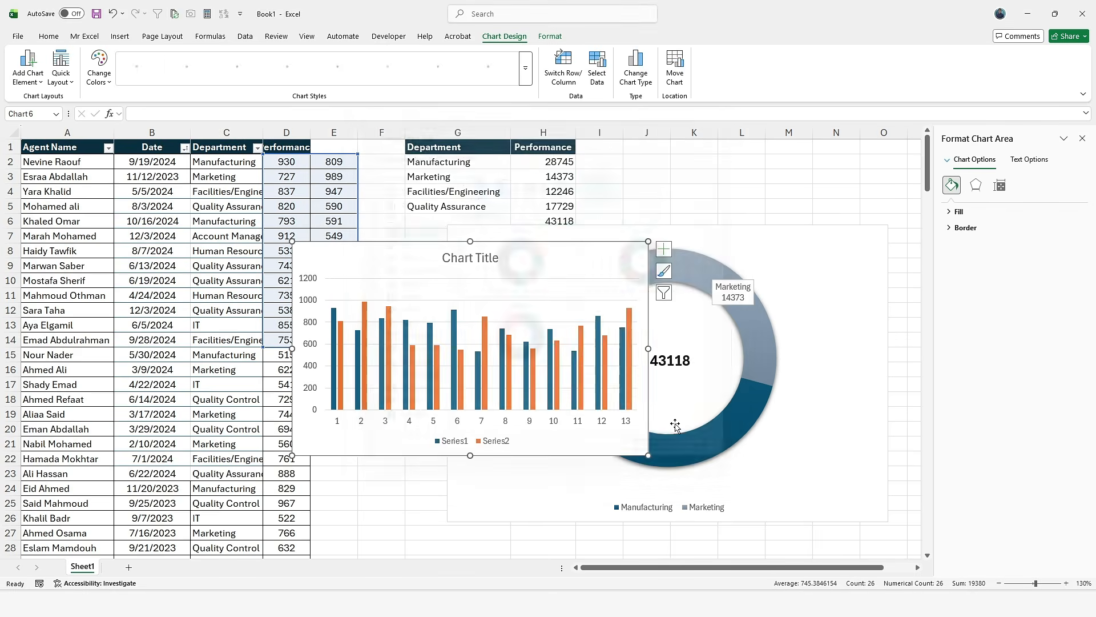
Move the new two-ring doughnut chart clear of the original doughnut, over the lower rows of the agent table.
{"action": "left_click", "coordinate": [771, 274]}
{"action": "left_click", "coordinate": [801, 251]}
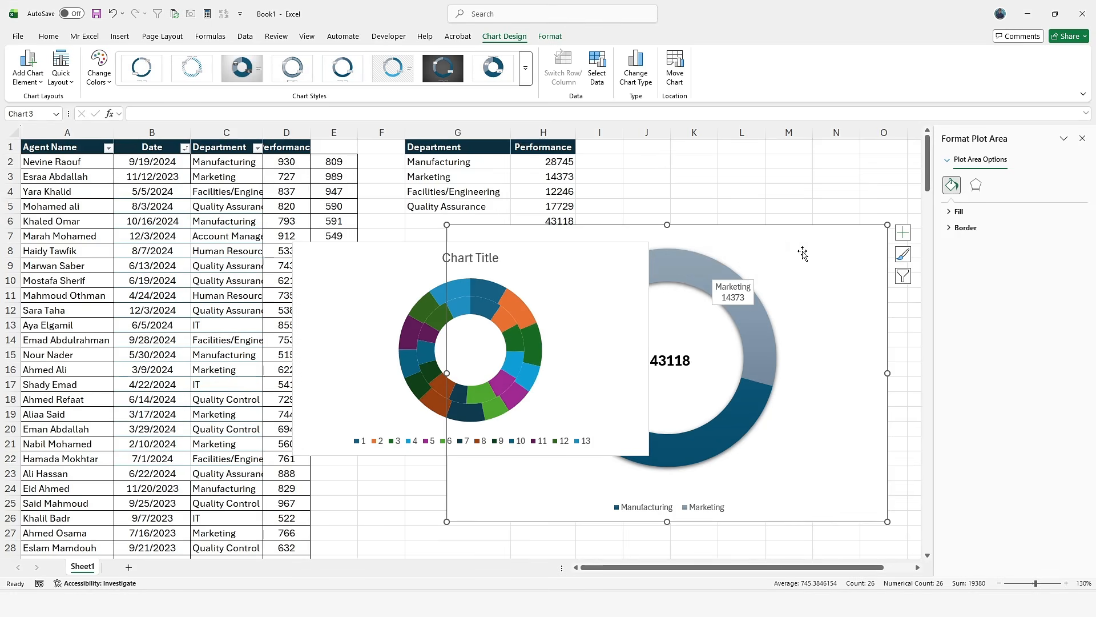
{"action": "left_click", "coordinate": [471, 286]}
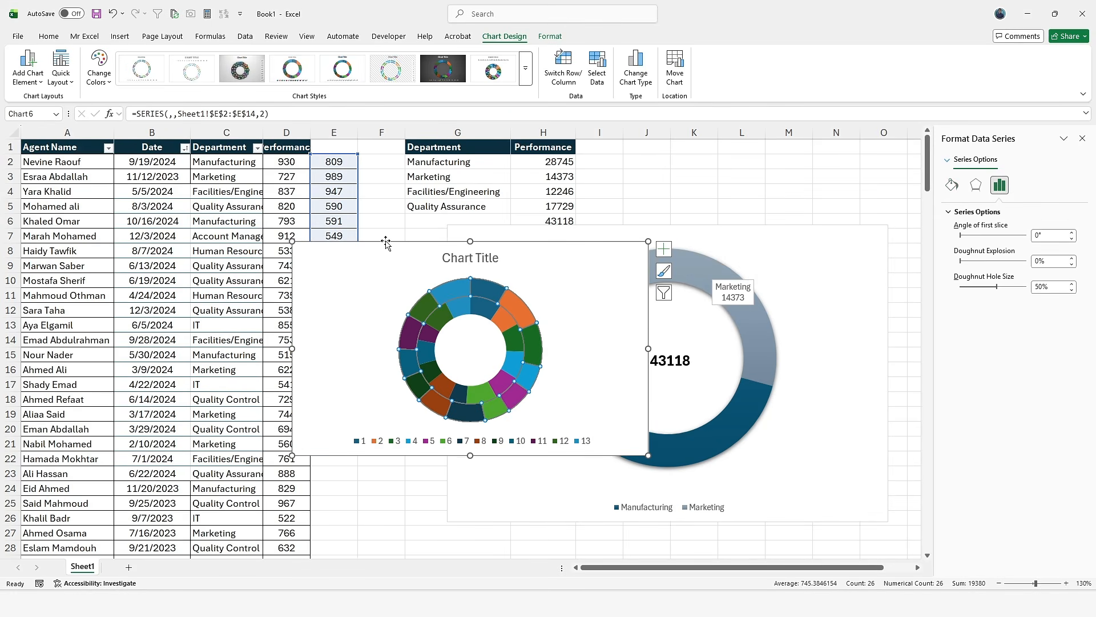
{"action": "left_click_drag", "start_coordinate": [386, 246], "coordinate": [163, 303]}
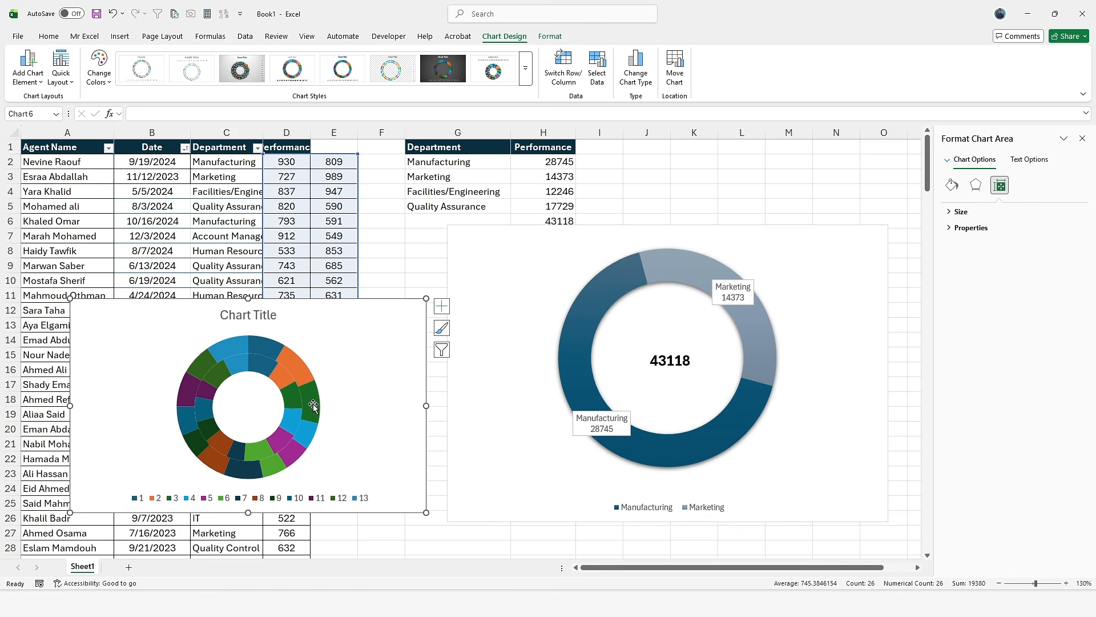
Enter the column headers 2025 in D1 and 2026 in E1.
{"action": "left_click", "coordinate": [295, 148]}
{"action": "type", "text": "2025"}
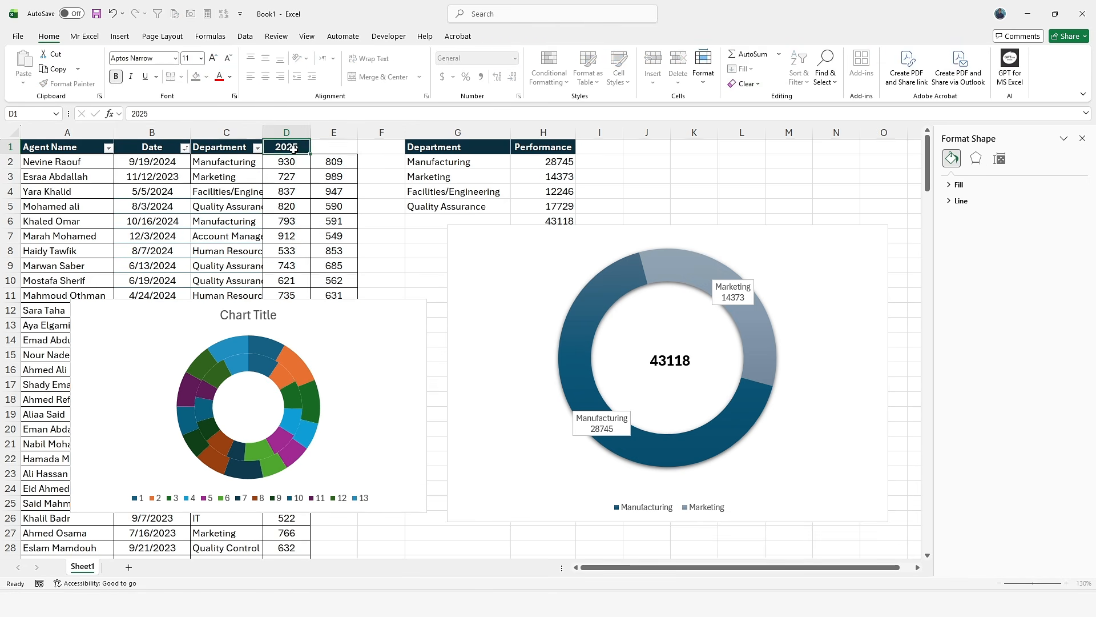
{"action": "key", "text": "Tab"}
{"action": "type", "text": "2026"}
{"action": "key", "text": "Return"}
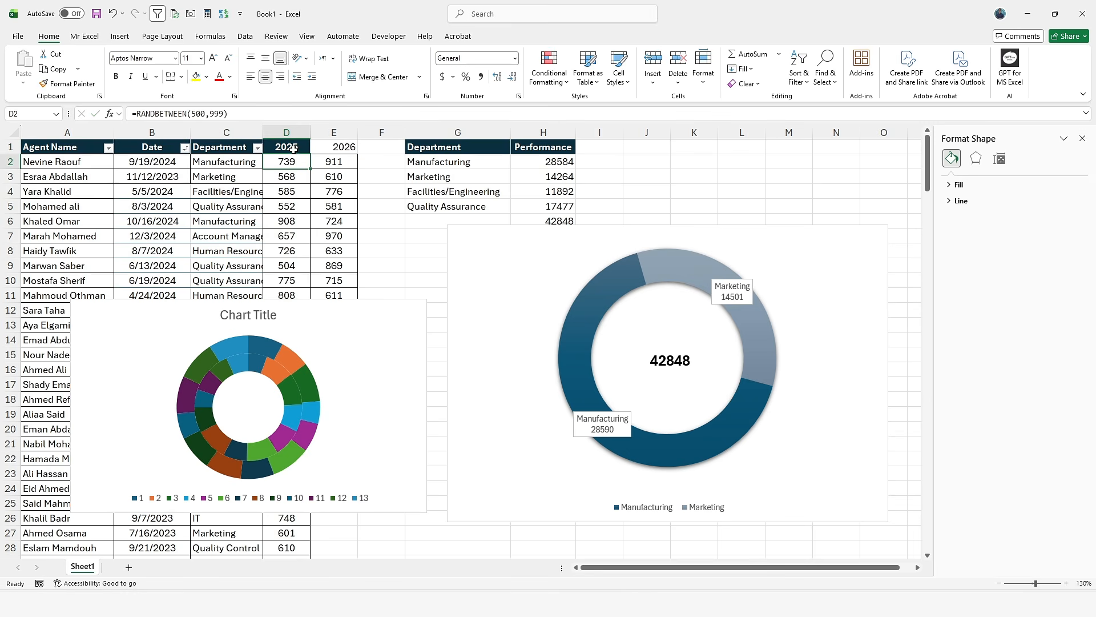
Examine which data column feeds the outer ring and which feeds the inner ring of the new doughnut.
{"action": "scroll", "coordinate": [332, 183], "scroll_direction": "down", "scroll_amount": 1}
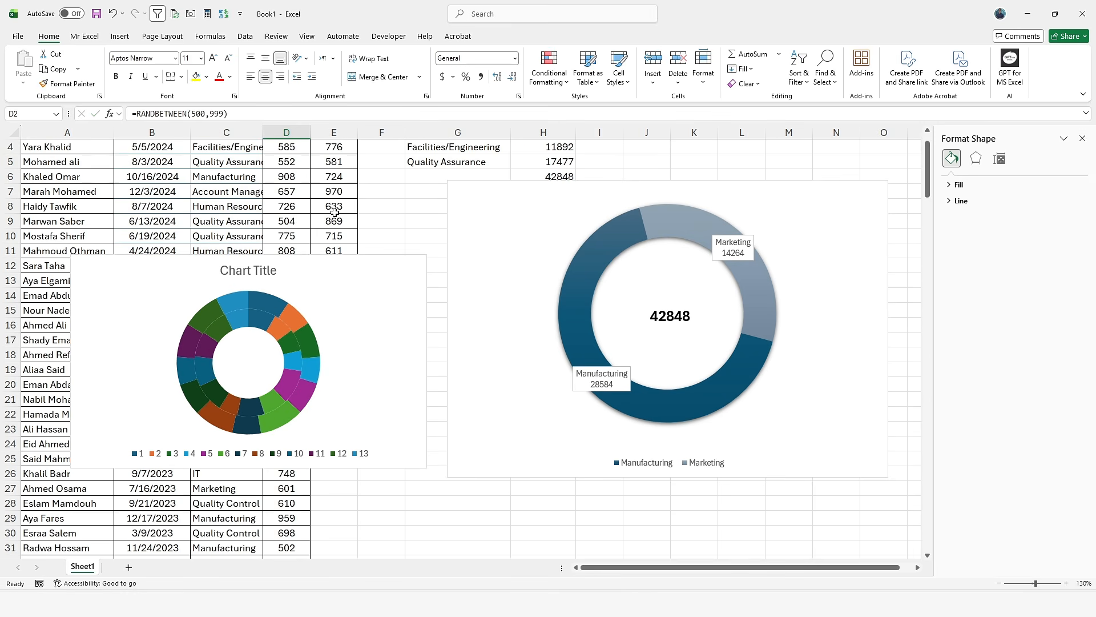
{"action": "left_click", "coordinate": [266, 315]}
{"action": "scroll", "coordinate": [266, 344], "scroll_direction": "up", "scroll_amount": 1}
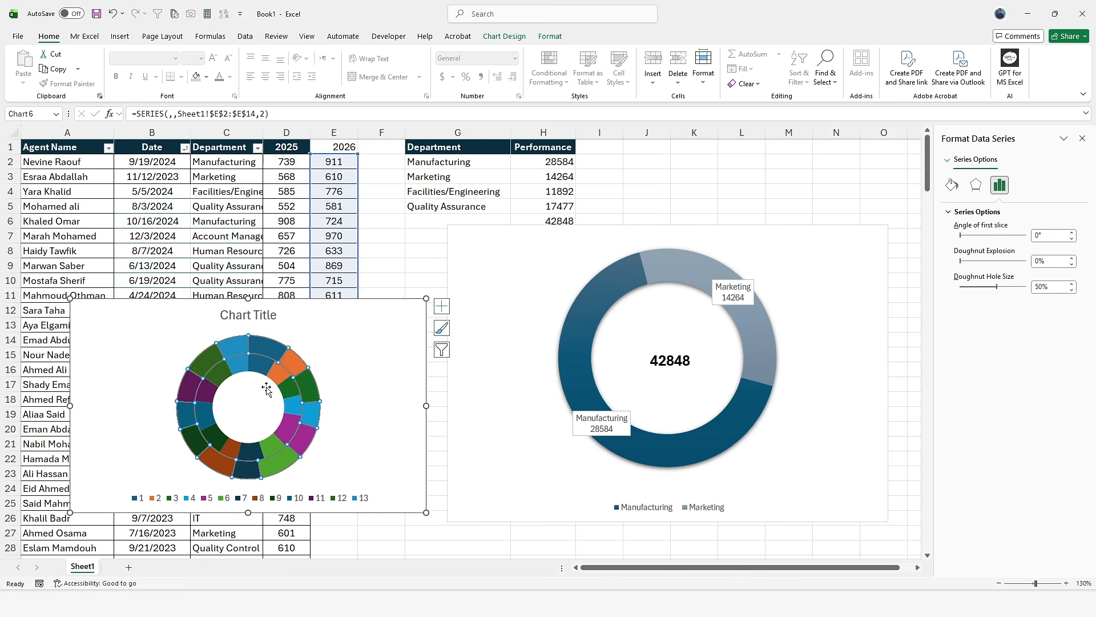
{"action": "left_click", "coordinate": [272, 346]}
{"action": "left_click", "coordinate": [267, 373]}
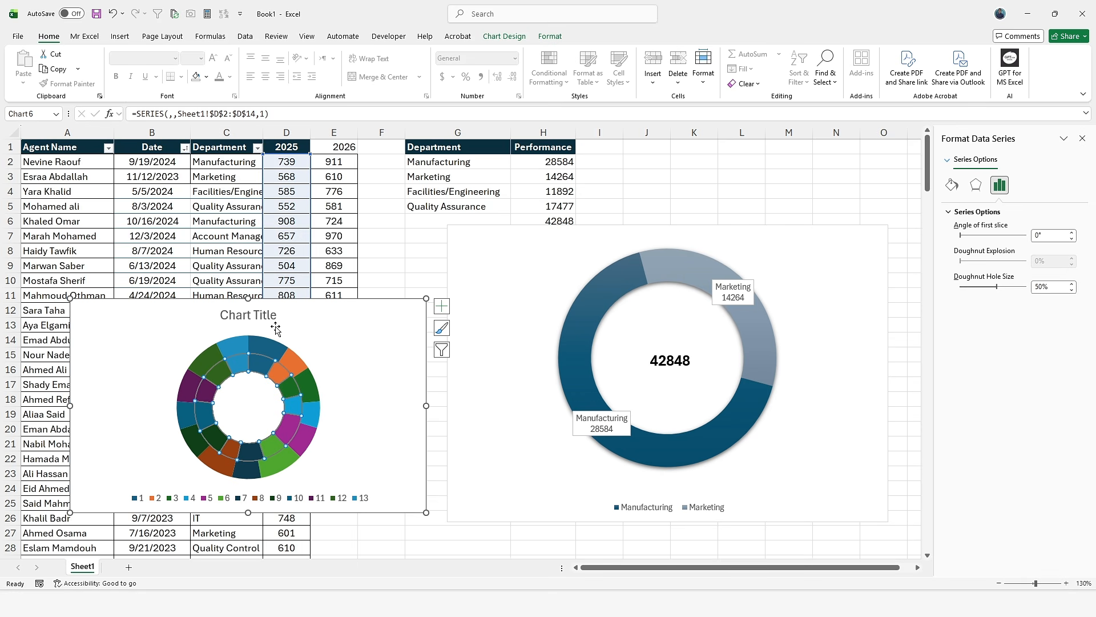
{"action": "scroll", "coordinate": [371, 317], "scroll_direction": "down", "scroll_amount": 1}
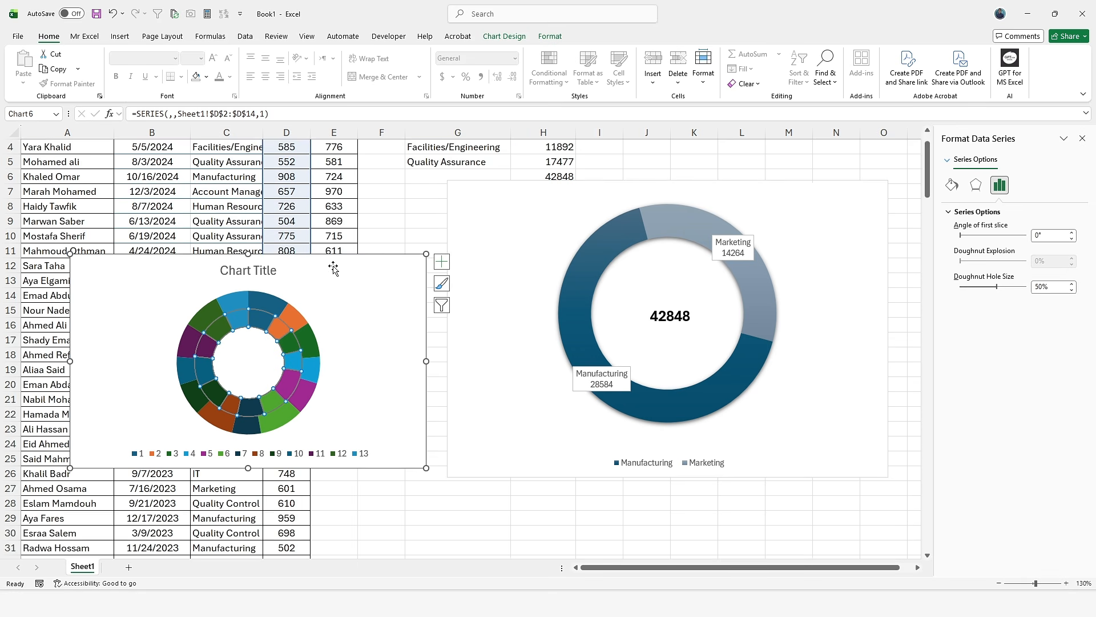
Rename the performance column headers to Year 25 in D1 and Year 26 in E1.
{"action": "scroll", "coordinate": [369, 268], "scroll_direction": "up", "scroll_amount": 1}
{"action": "double_click", "coordinate": [284, 149]}
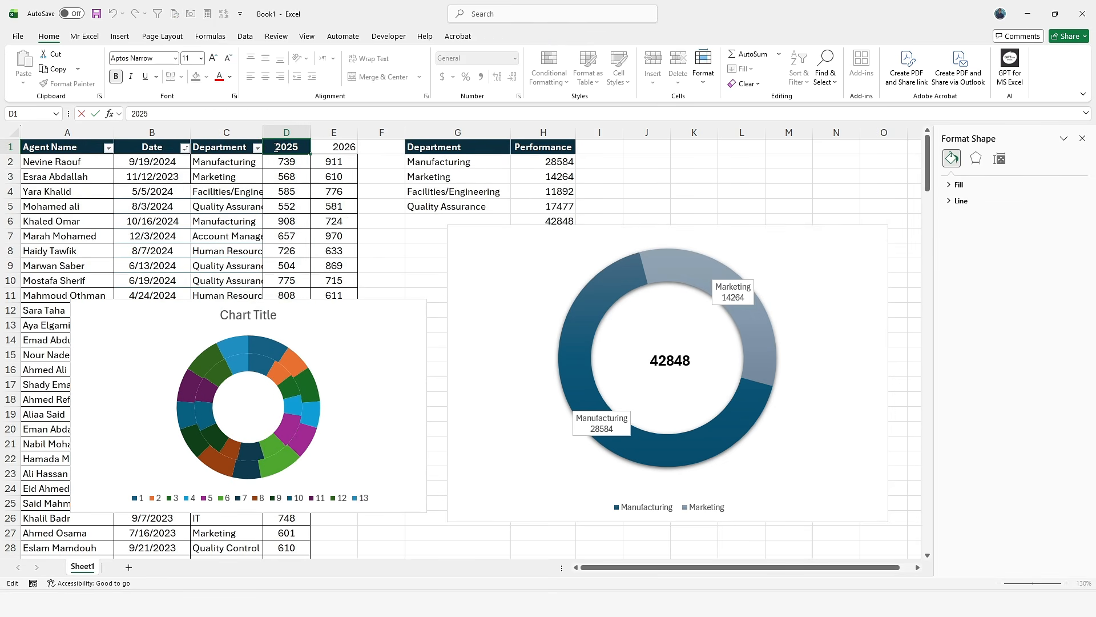
{"action": "double_click", "coordinate": [278, 146]}
{"action": "type", "text": "Year 25"}
{"action": "key", "text": "Tab"}
{"action": "key", "text": "alt"}
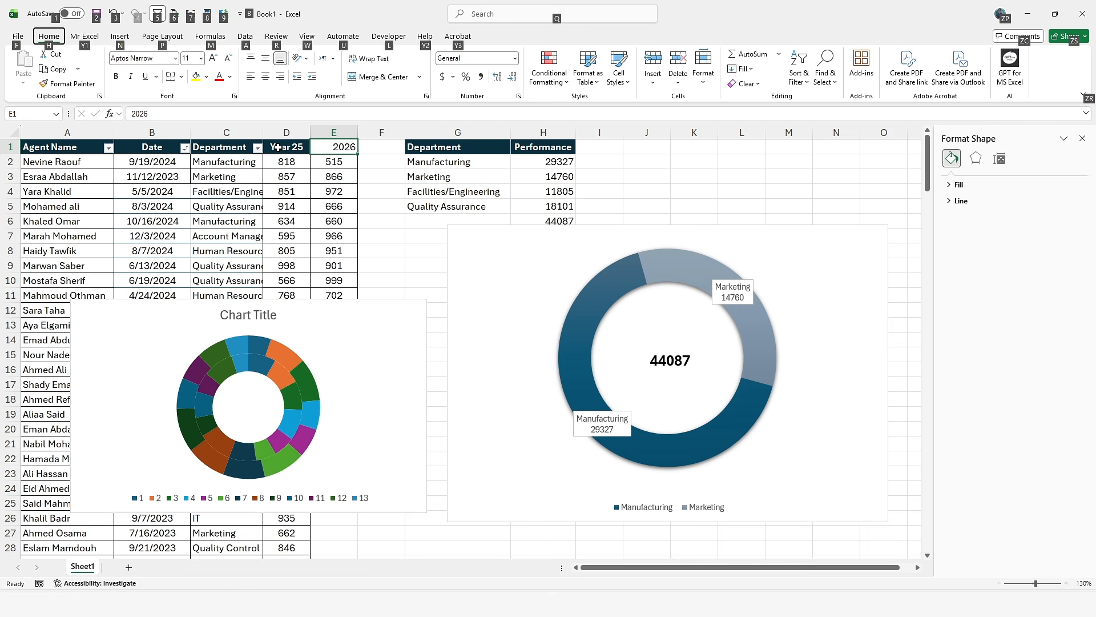
{"action": "key", "text": "alt"}
{"action": "type", "text": "Y"}
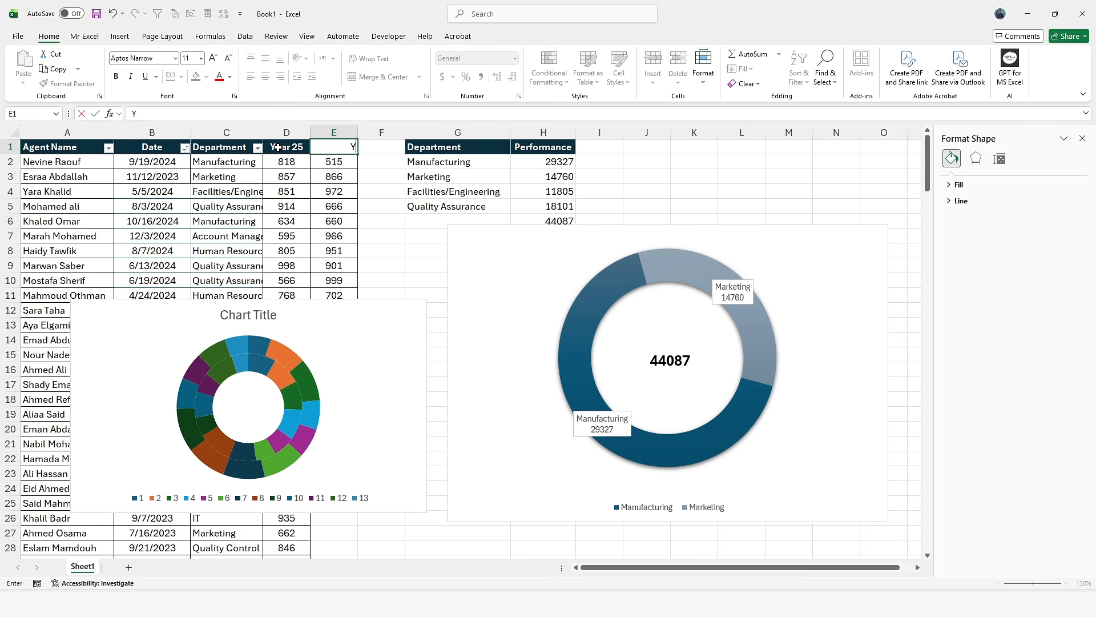
{"action": "type", "text": "ear 226"}
{"action": "key", "text": "Return"}
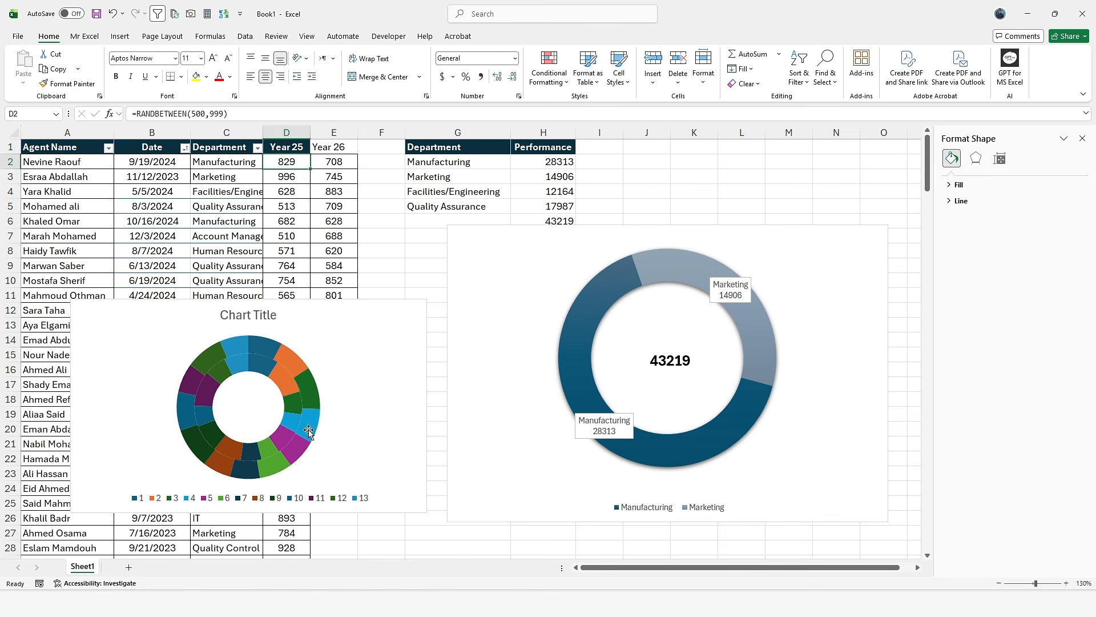
Set the two-ring doughnut's chart data range to C1:E10 so it includes the departments and year headers.
{"action": "left_click", "coordinate": [309, 432]}
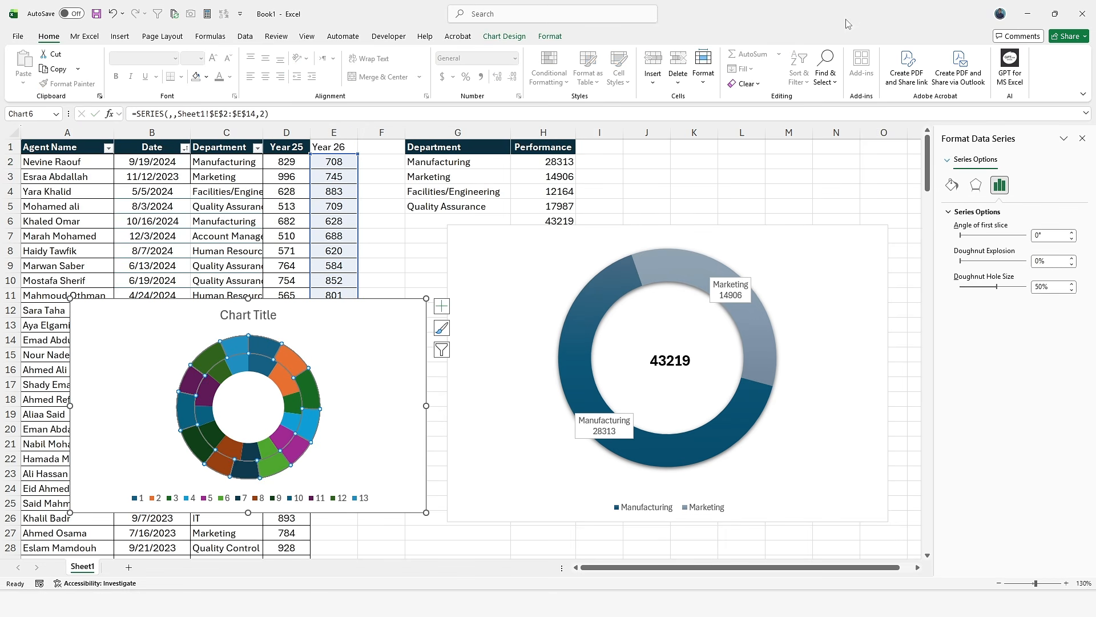
{"action": "left_click", "coordinate": [504, 36]}
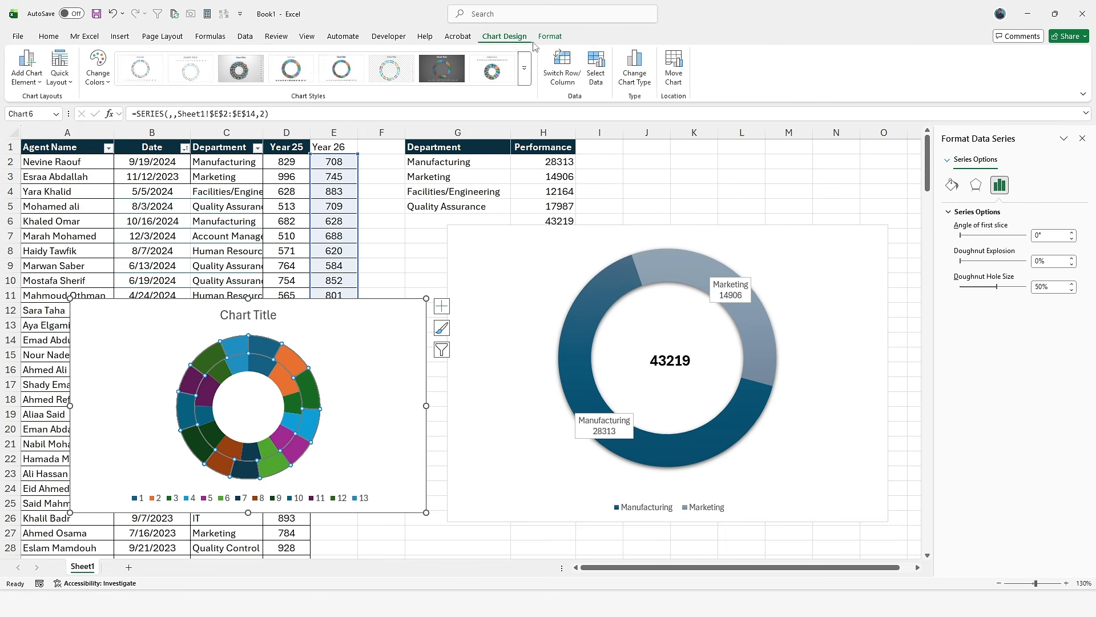
{"action": "left_click", "coordinate": [597, 67]}
{"action": "left_click", "coordinate": [557, 294]}
{"action": "left_click", "coordinate": [558, 293]}
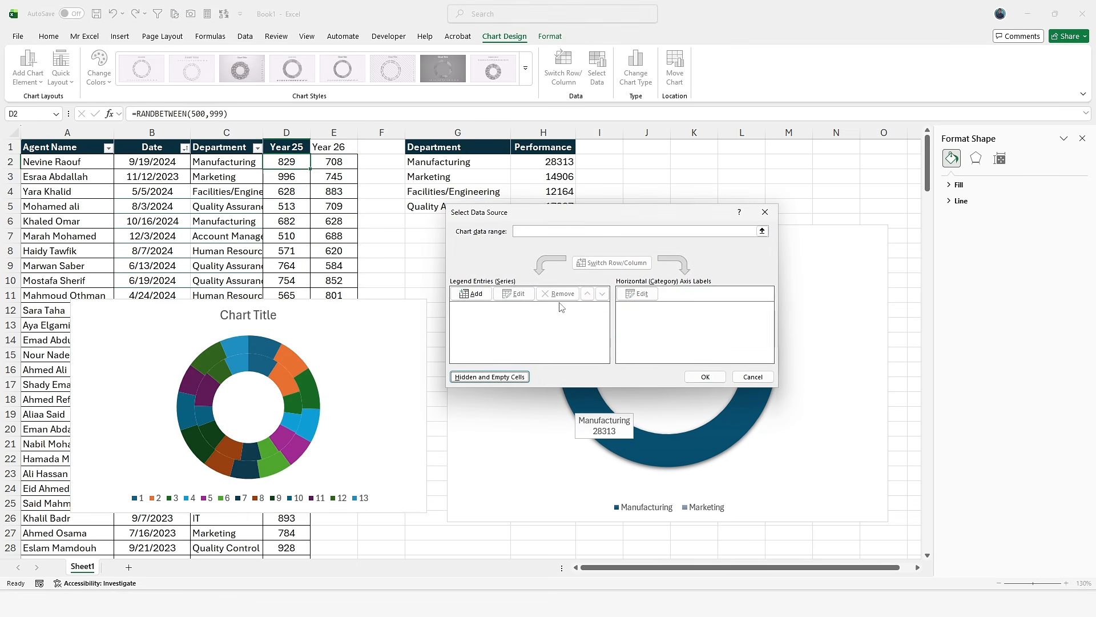
{"action": "left_click", "coordinate": [544, 232]}
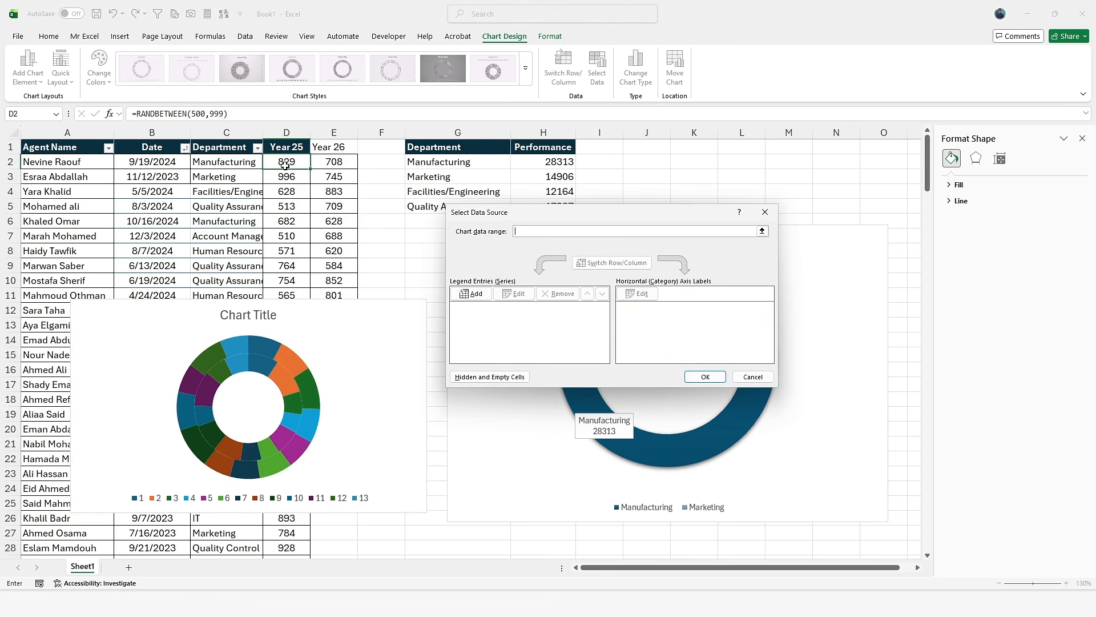
{"action": "left_click_drag", "start_coordinate": [240, 147], "coordinate": [337, 281]}
{"action": "left_click", "coordinate": [705, 377]}
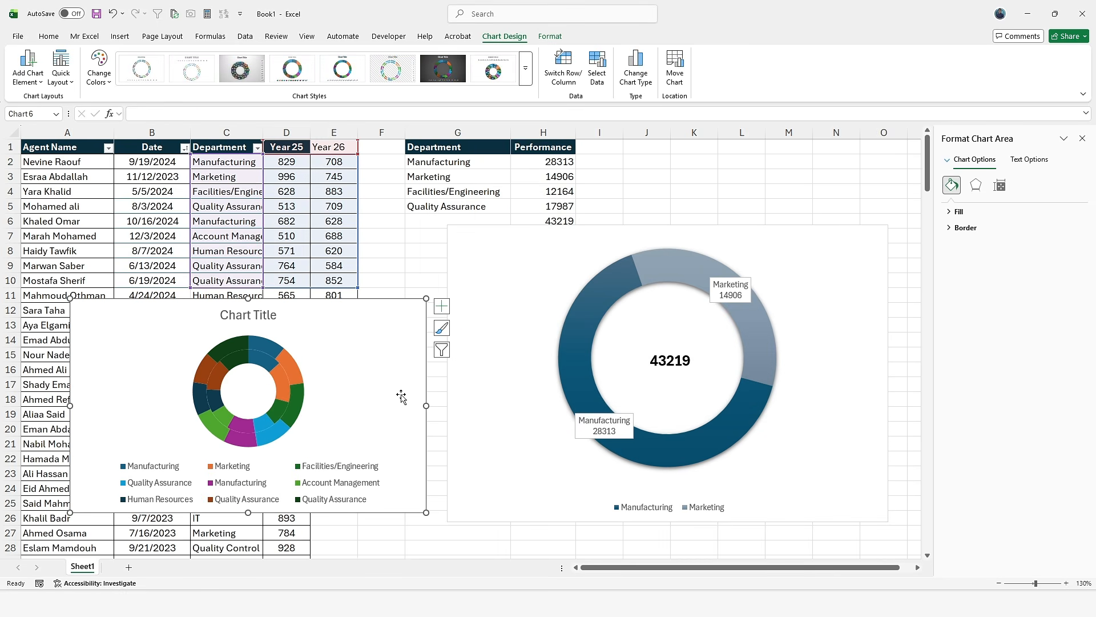
Shift the two-ring doughnut chart slightly and add data labels to its rings.
{"action": "left_click_drag", "start_coordinate": [396, 389], "coordinate": [415, 381]}
{"action": "scroll", "coordinate": [428, 376], "scroll_direction": "up", "scroll_amount": 2}
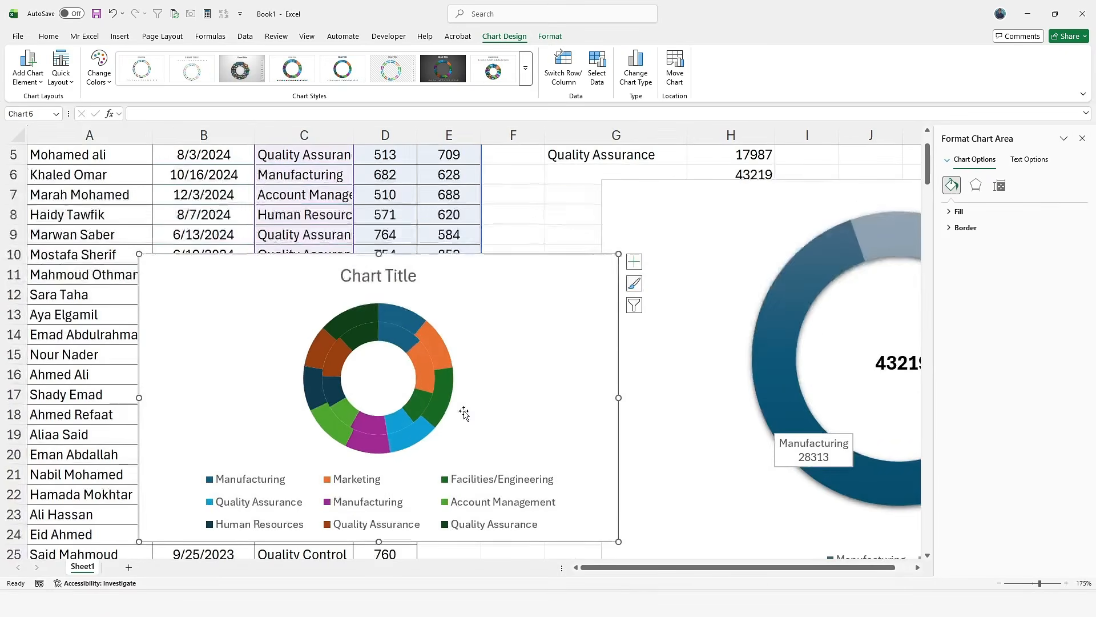
{"action": "left_click", "coordinate": [371, 479]}
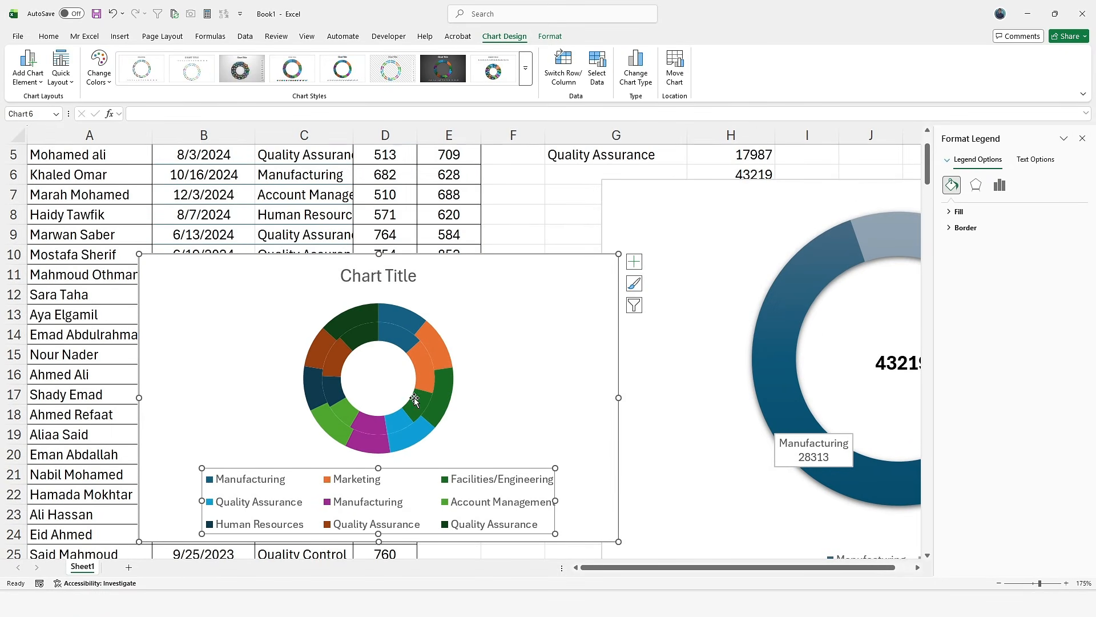
{"action": "left_click", "coordinate": [371, 479]}
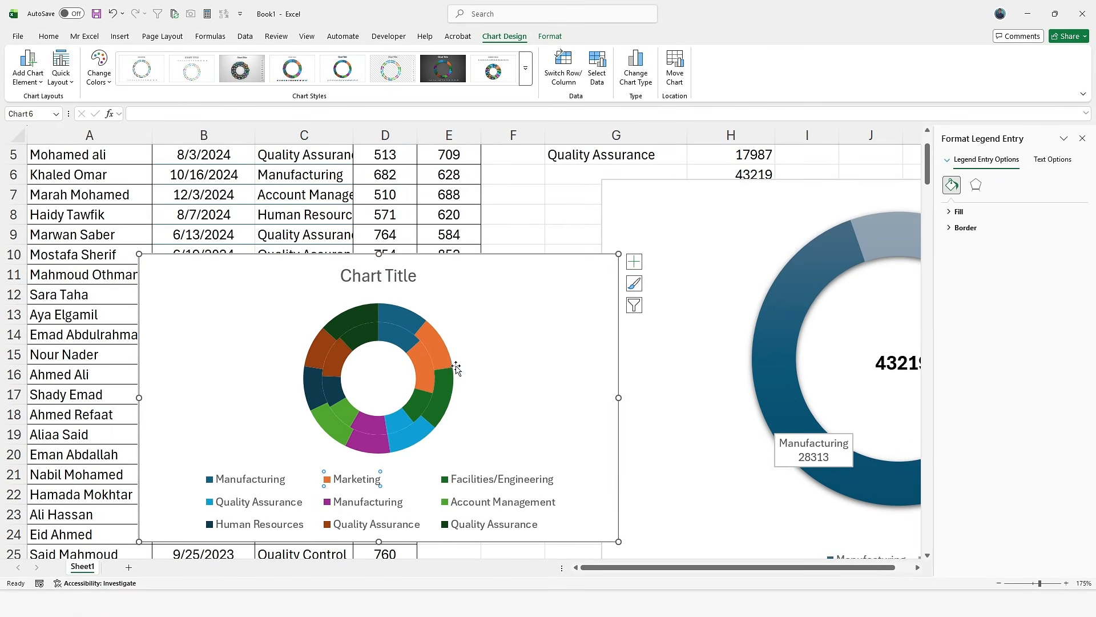
{"action": "left_click", "coordinate": [635, 263]}
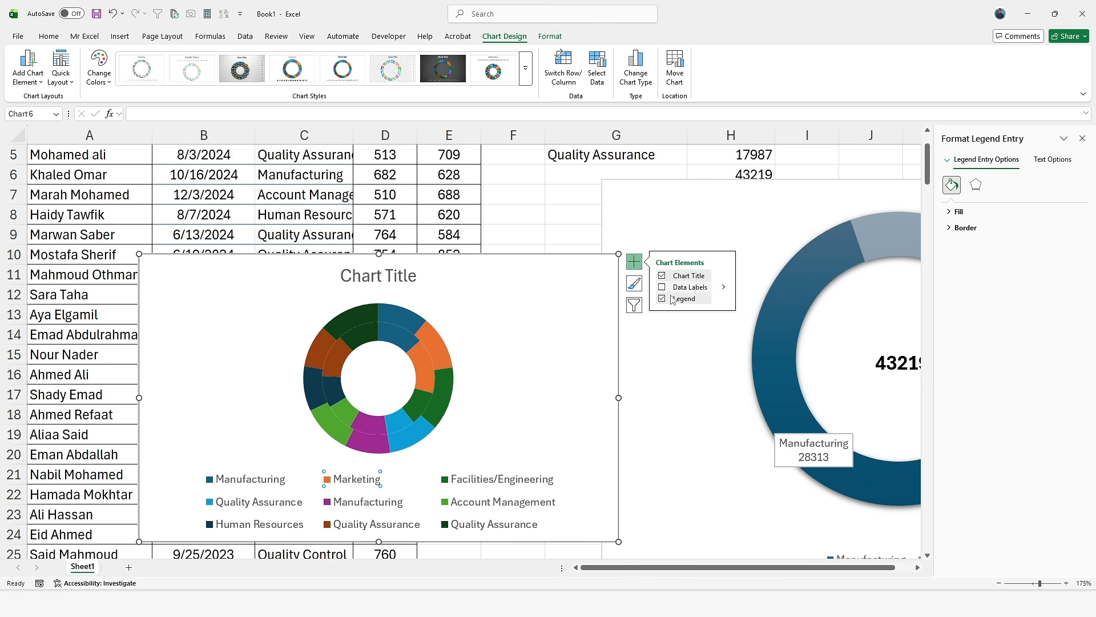
{"action": "left_click", "coordinate": [688, 287]}
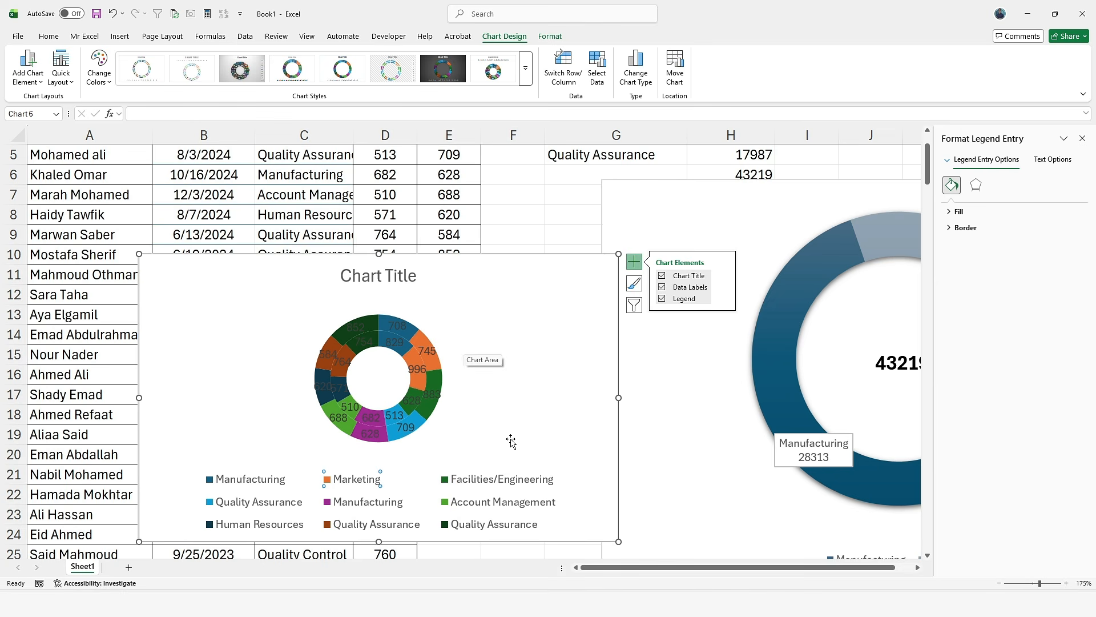
Delete the two-ring doughnut's chart title and move the chart higher over the agent table, away from the single-ring doughnut.
{"action": "left_click", "coordinate": [413, 283]}
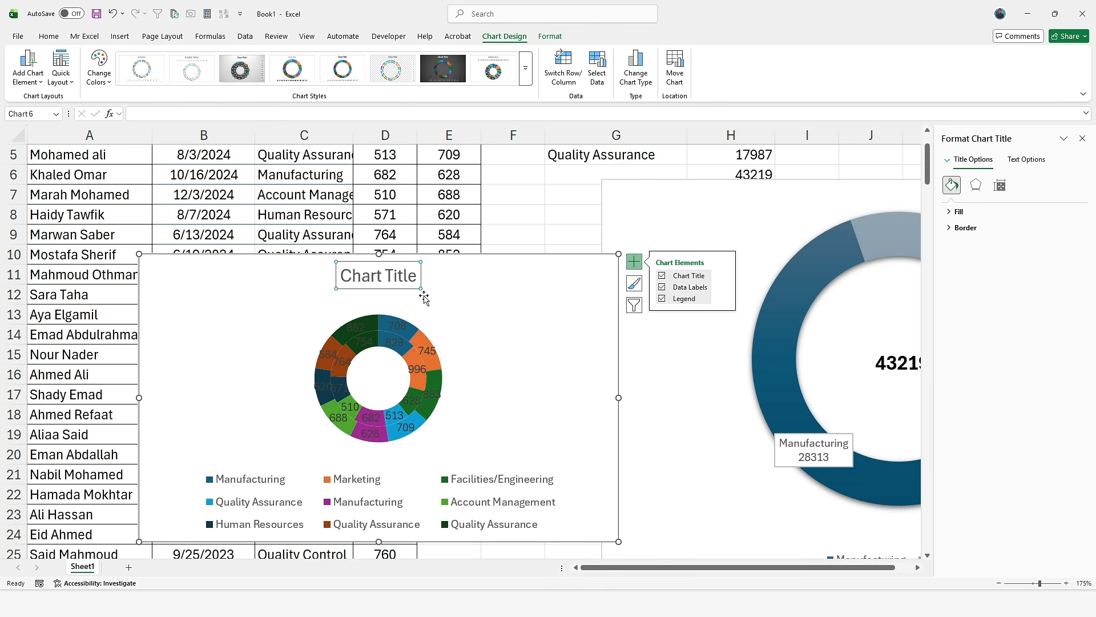
{"action": "key", "text": "Delete"}
{"action": "scroll", "coordinate": [514, 320], "scroll_direction": "down", "scroll_amount": 3}
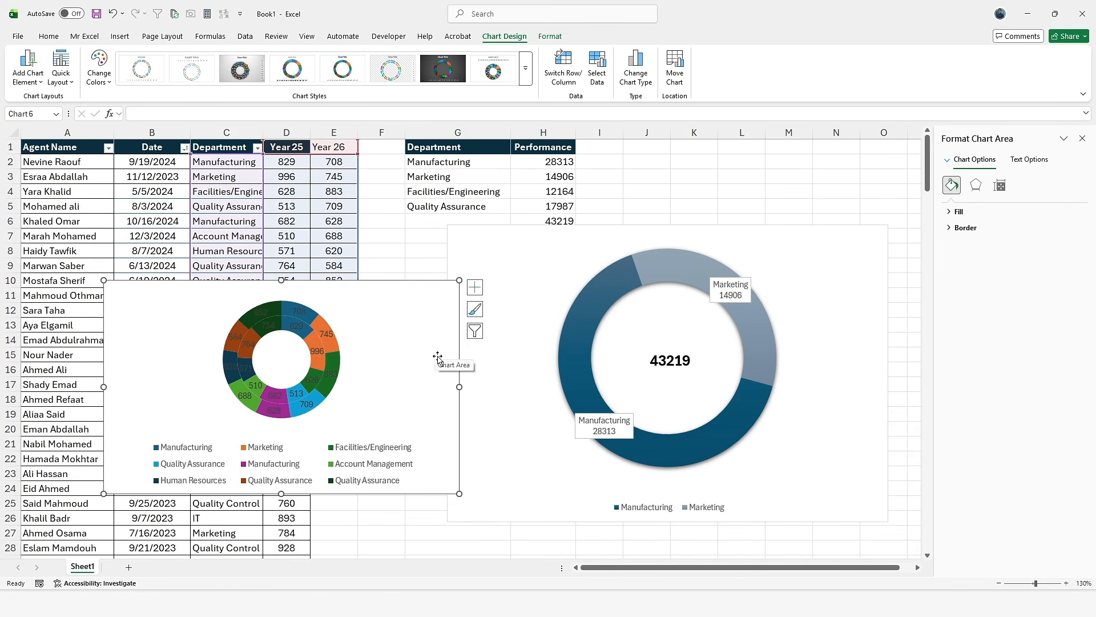
{"action": "left_click_drag", "start_coordinate": [448, 331], "coordinate": [397, 286]}
Extend the single-ring doughnut's values to H2:H4 to include Facilities/Engineering, and reposition the chart just below the department summary.
{"action": "left_click", "coordinate": [632, 278]}
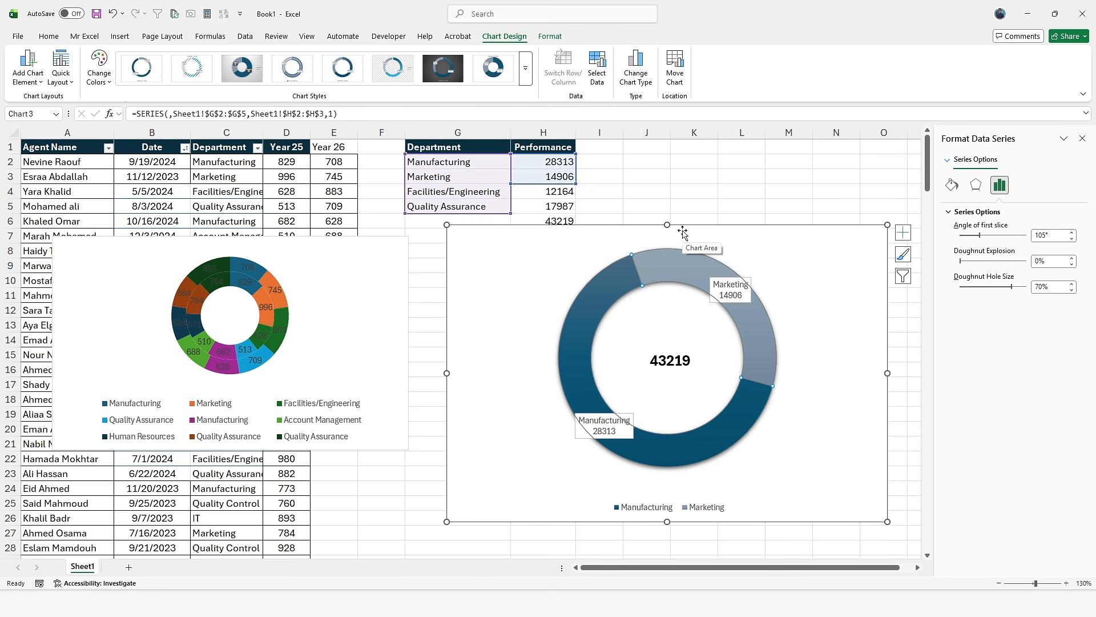
{"action": "mouse_move", "coordinate": [683, 231]}
{"action": "left_mouse_down"}
{"action": "mouse_move", "coordinate": [654, 234]}
{"action": "mouse_move", "coordinate": [656, 249]}
{"action": "mouse_move", "coordinate": [690, 245]}
{"action": "mouse_move", "coordinate": [687, 232]}
{"action": "left_mouse_up"}
{"action": "left_click", "coordinate": [647, 268]}
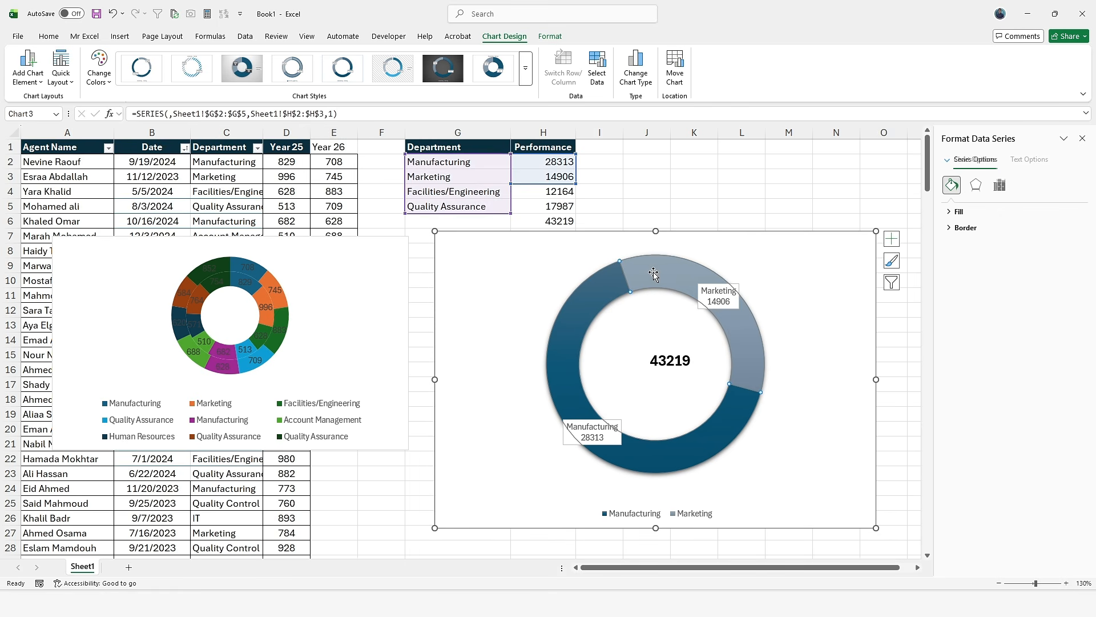
{"action": "left_click_drag", "start_coordinate": [572, 184], "coordinate": [579, 200]}
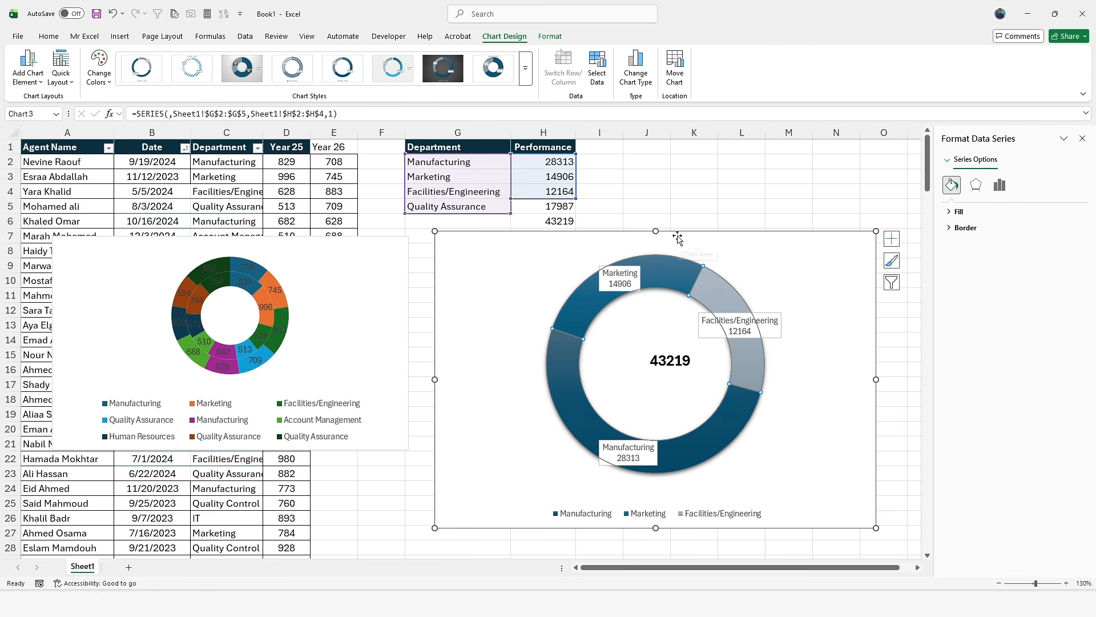
{"action": "left_click_drag", "start_coordinate": [678, 250], "coordinate": [668, 240]}
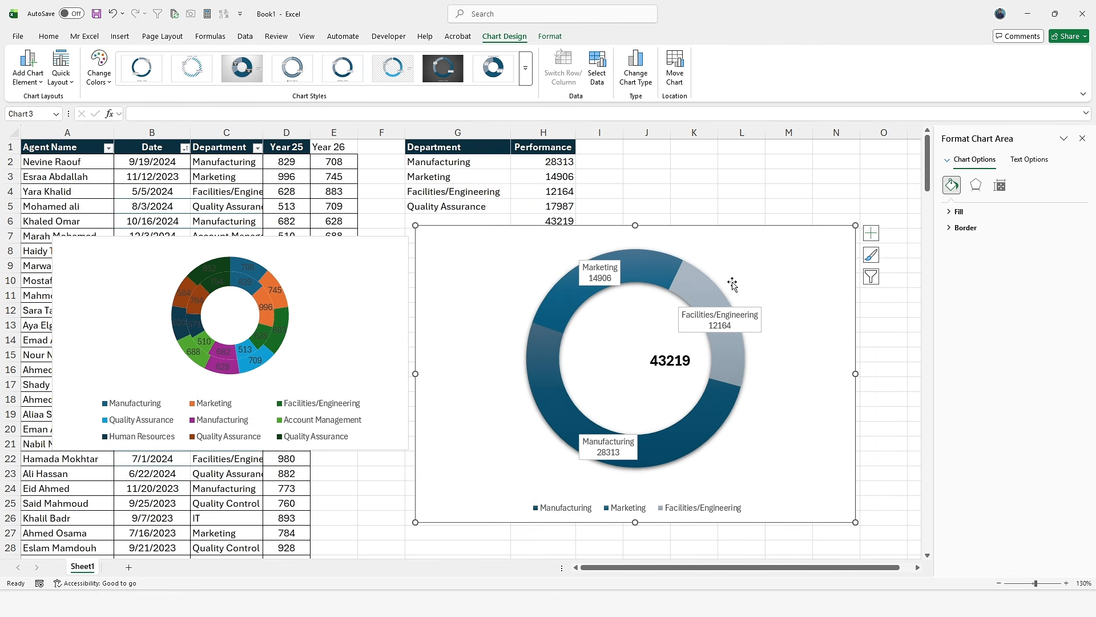
Change the single-ring doughnut's chart type to Clustered Column.
{"action": "left_click", "coordinate": [636, 67]}
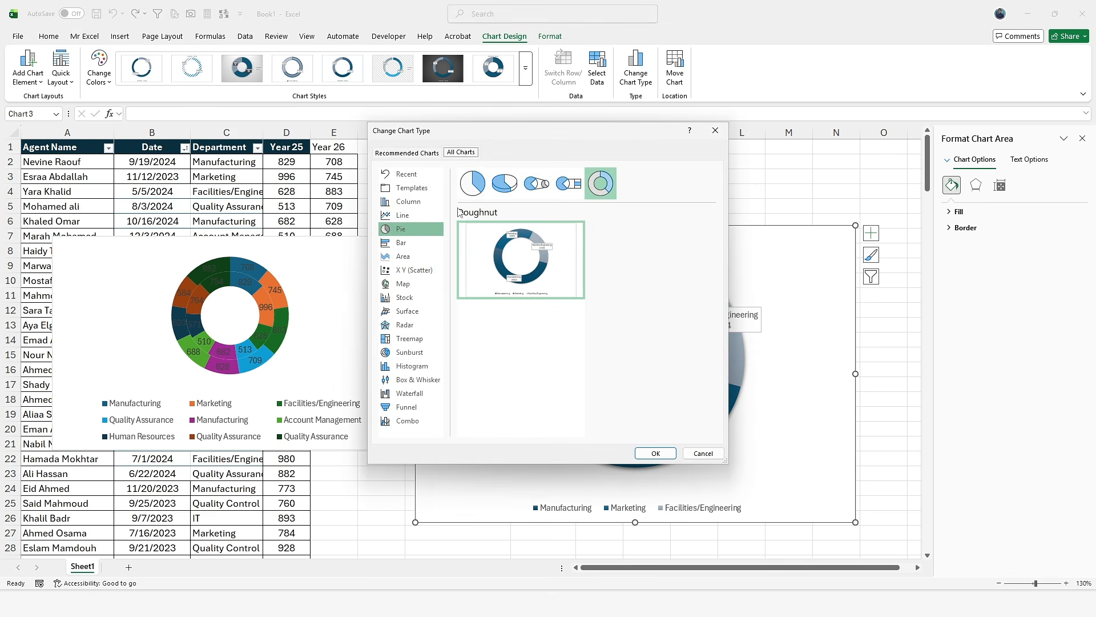
{"action": "left_click", "coordinate": [423, 203]}
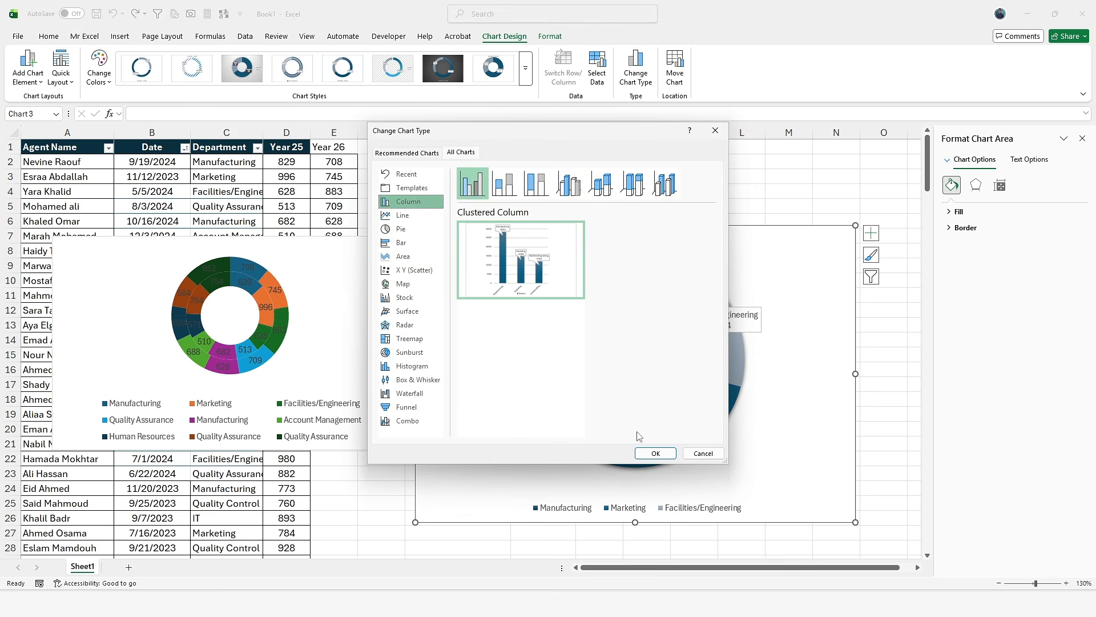
{"action": "left_click", "coordinate": [654, 452]}
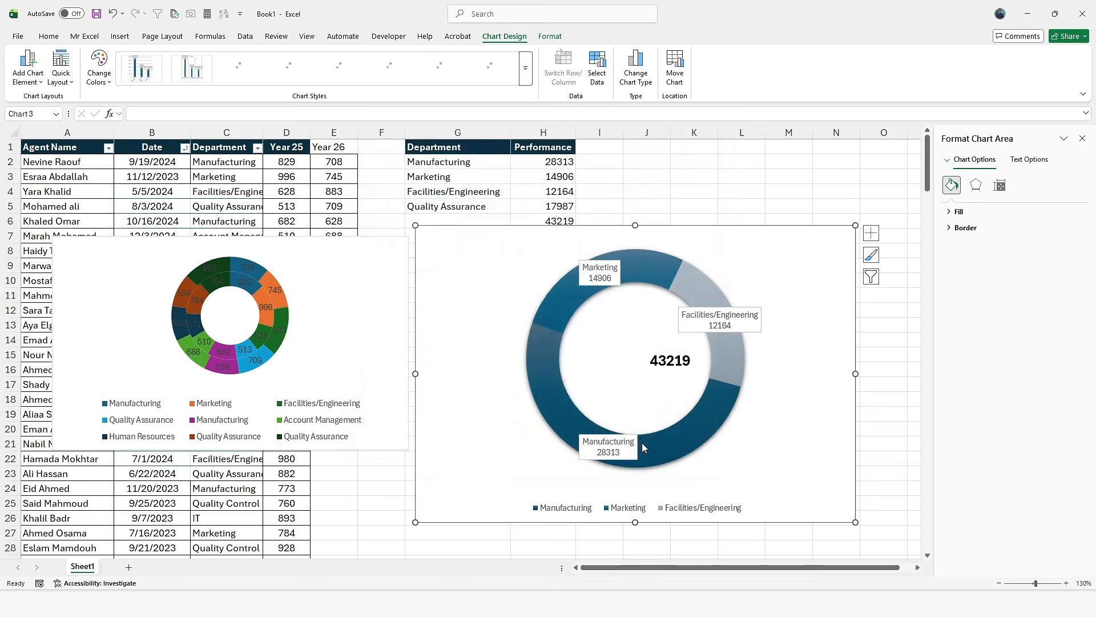